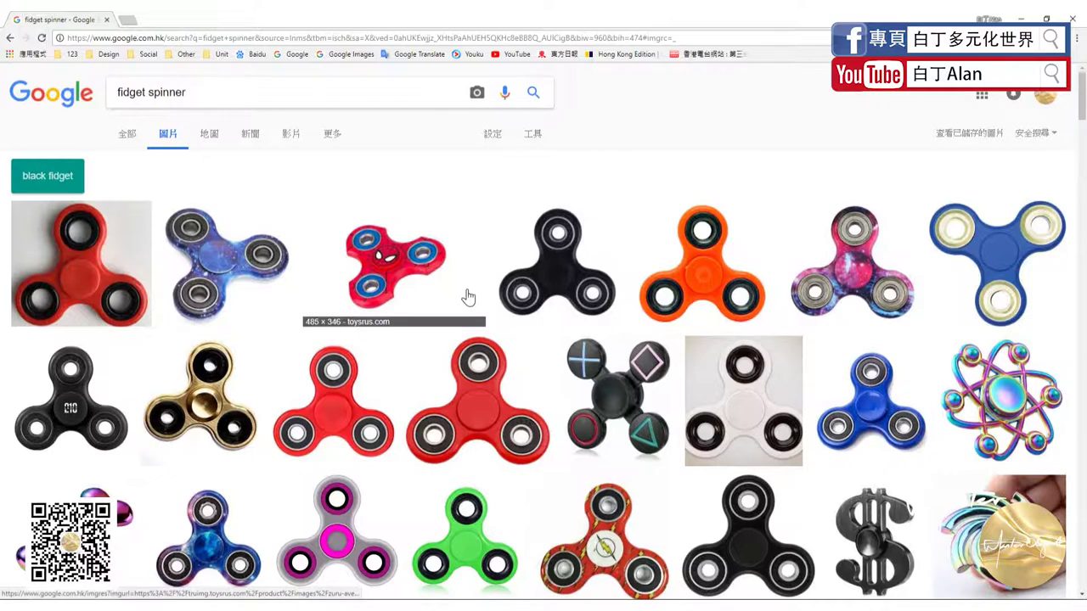
Browse the fidget spinner image results and preview the rainbow 'Atom Fidget Spinner - Shelfies' image
scroll(467, 298, "down", 2)
scroll(467, 298, "down", 1)
scroll(466, 298, "down", 2)
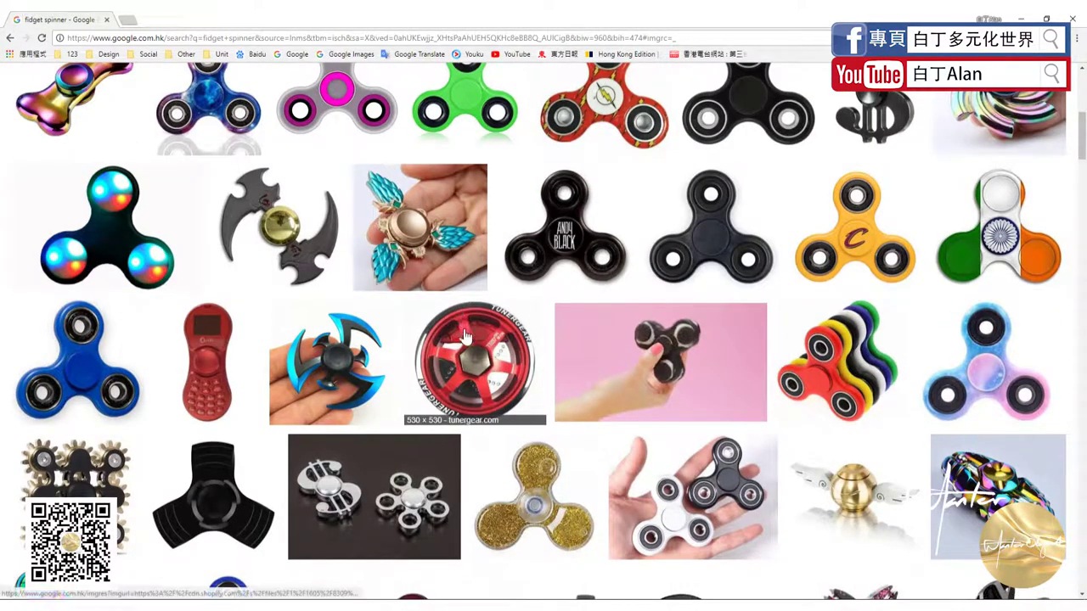
scroll(473, 387, "up", 1)
scroll(764, 399, "up", 4)
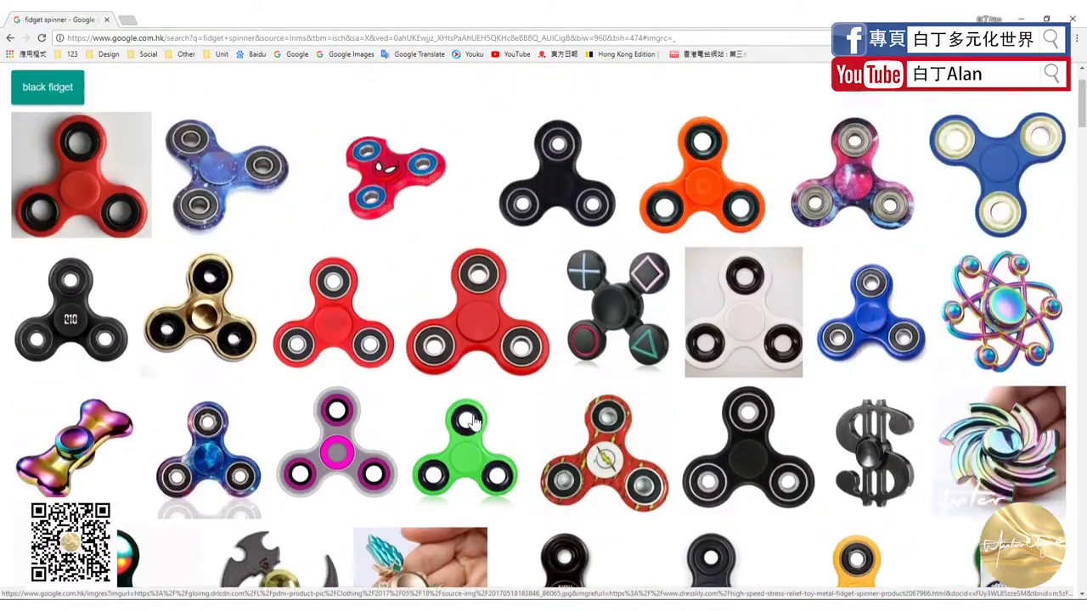
scroll(1037, 408, "up", 2)
left_click(1037, 407)
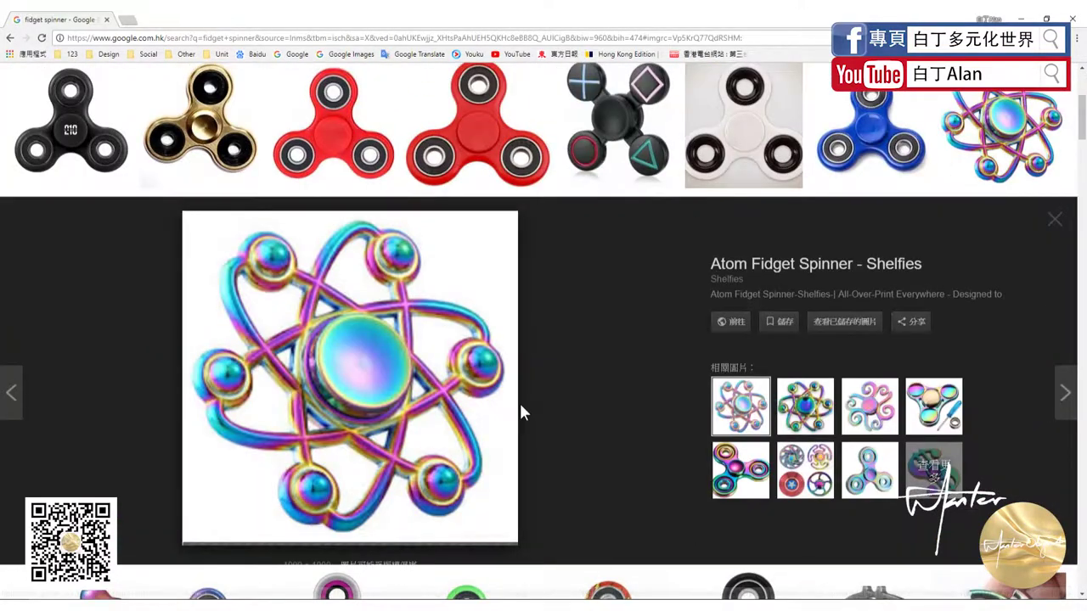
scroll(519, 400, "up", 1)
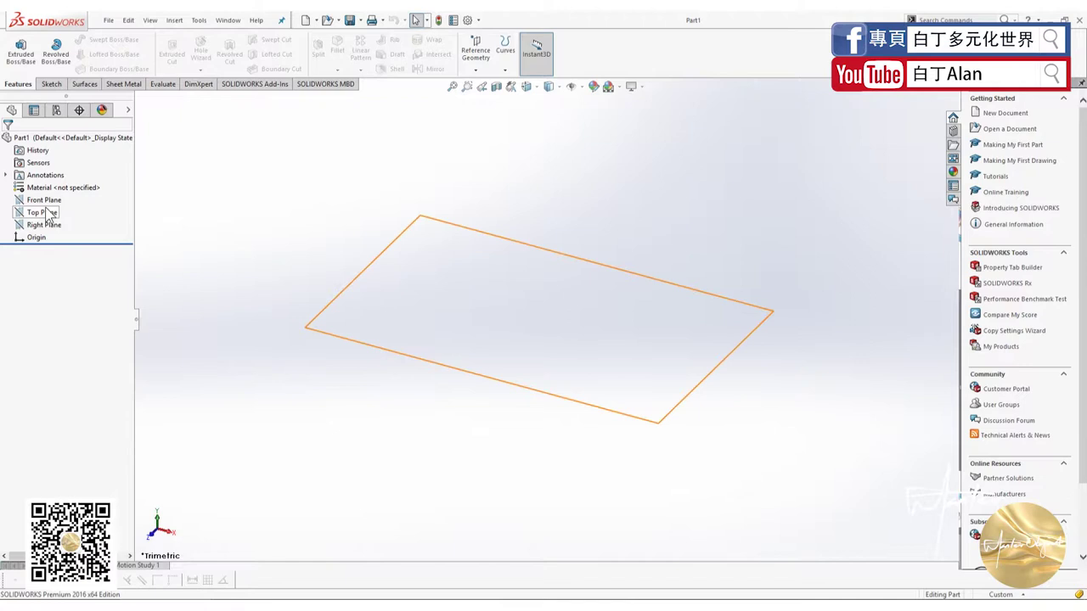
Start a sketch on the Top Plane and draw a vertical ellipse centred at the origin
left_click(41, 213)
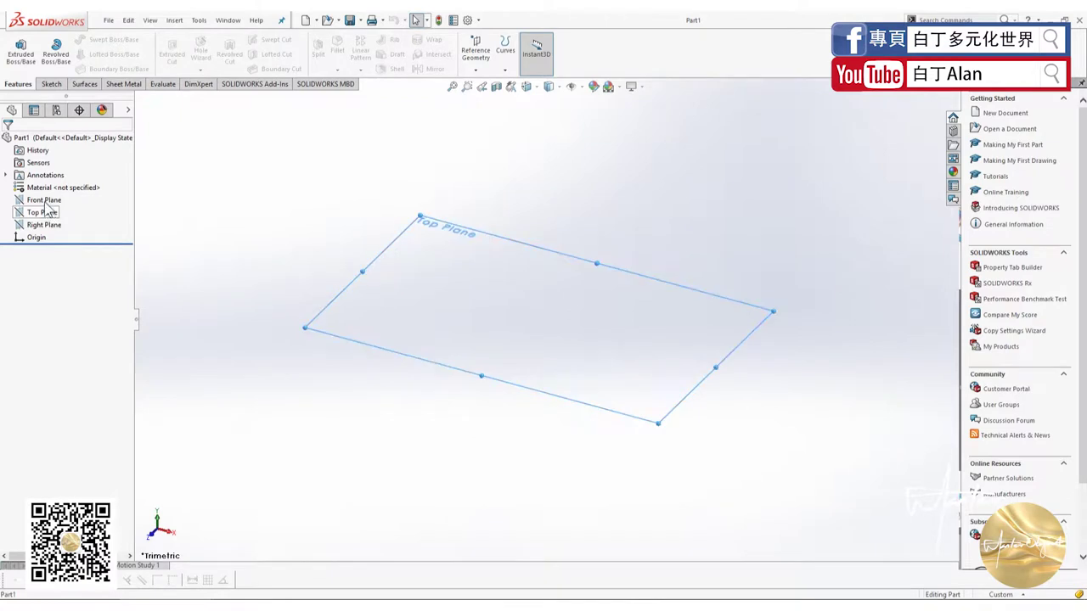
left_click(70, 190)
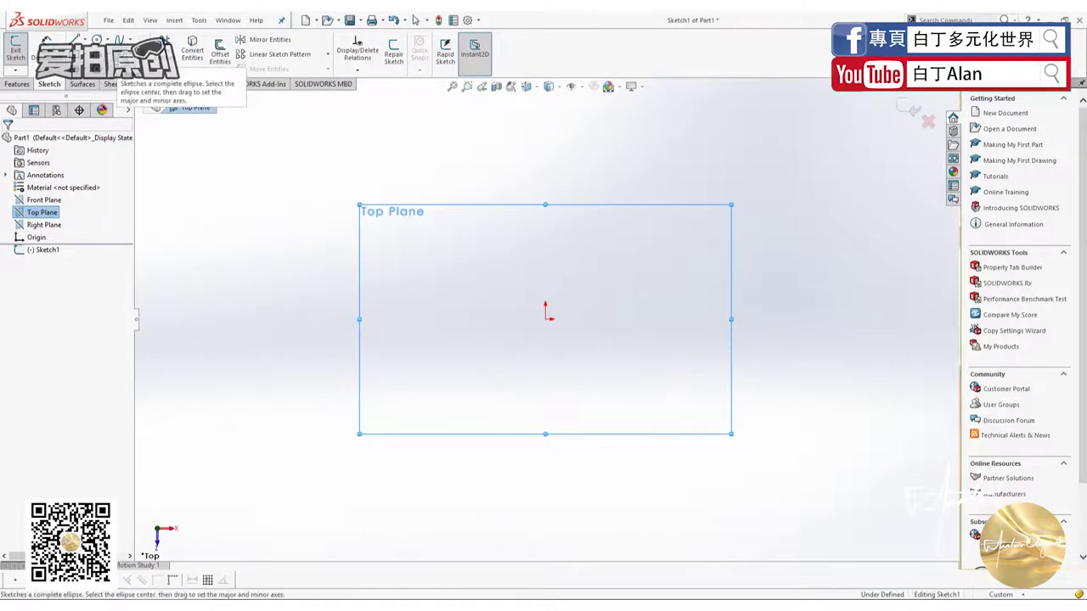
left_click(119, 59)
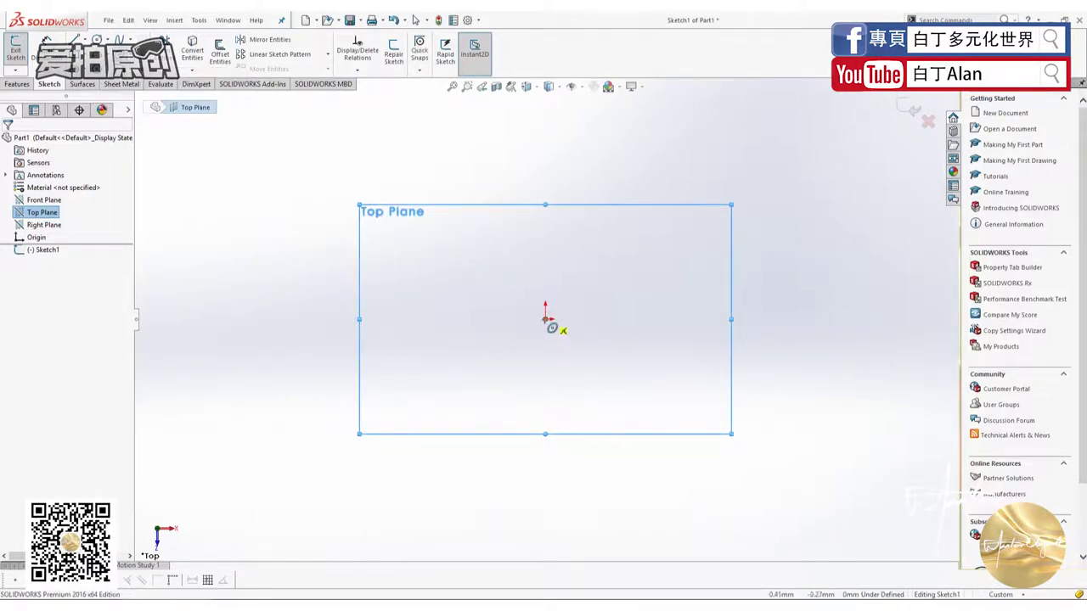
left_click(545, 320)
left_click(546, 205)
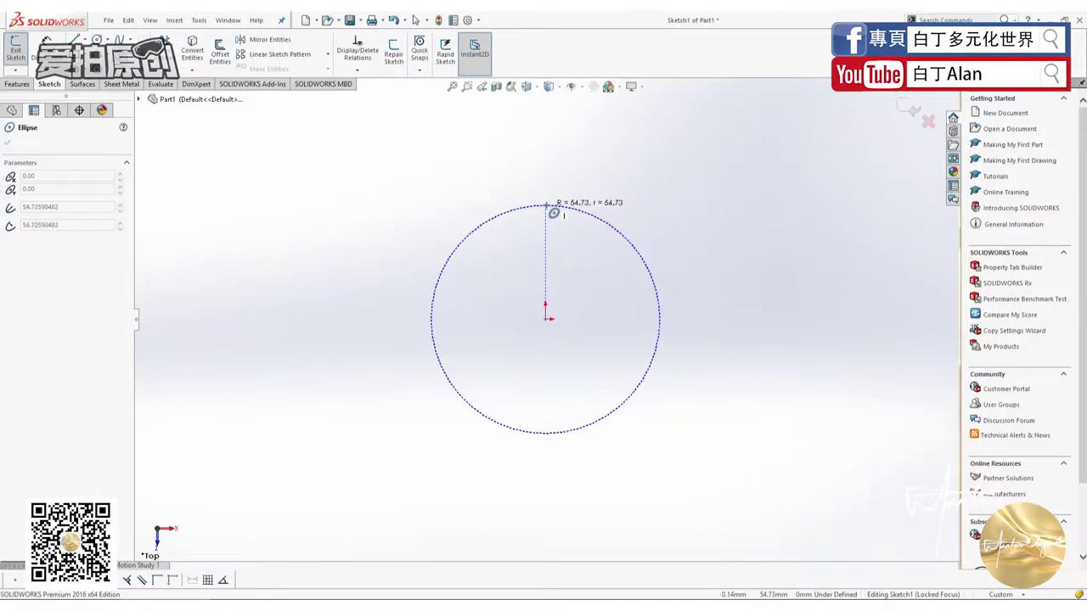
left_click(500, 302)
key("Escape")
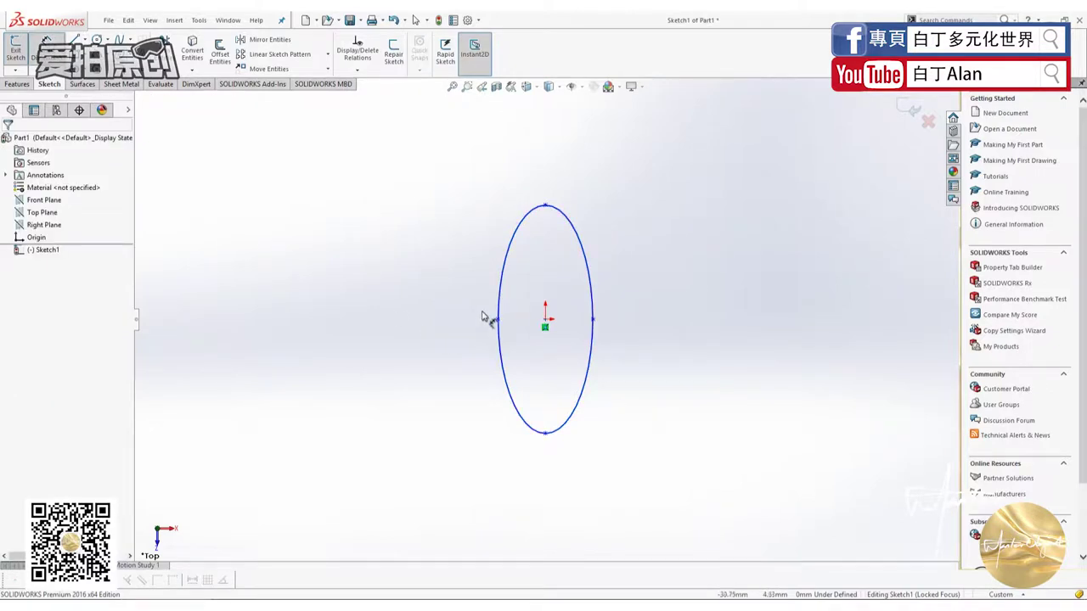
Dimension the ellipse to 20 mm wide and 50 mm tall
left_click(498, 320)
left_click(592, 319)
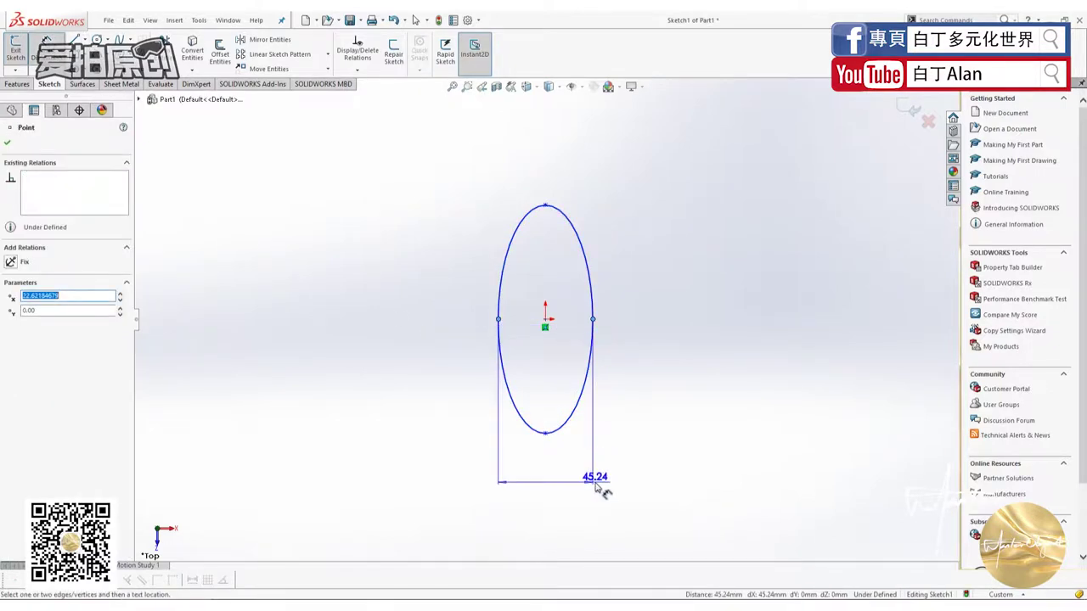
left_click(592, 483)
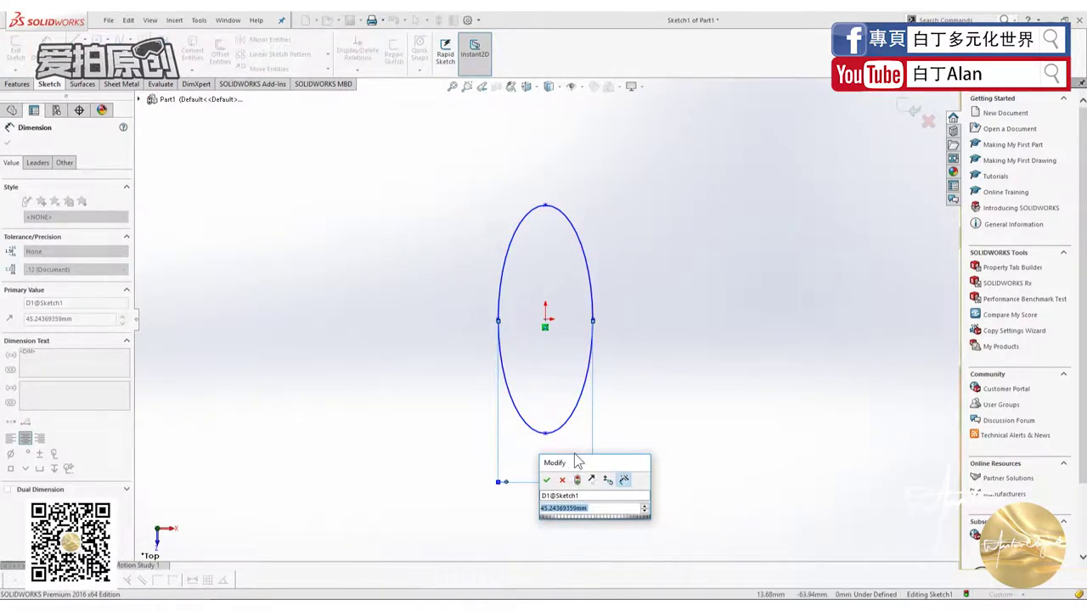
type("20")
key("Return")
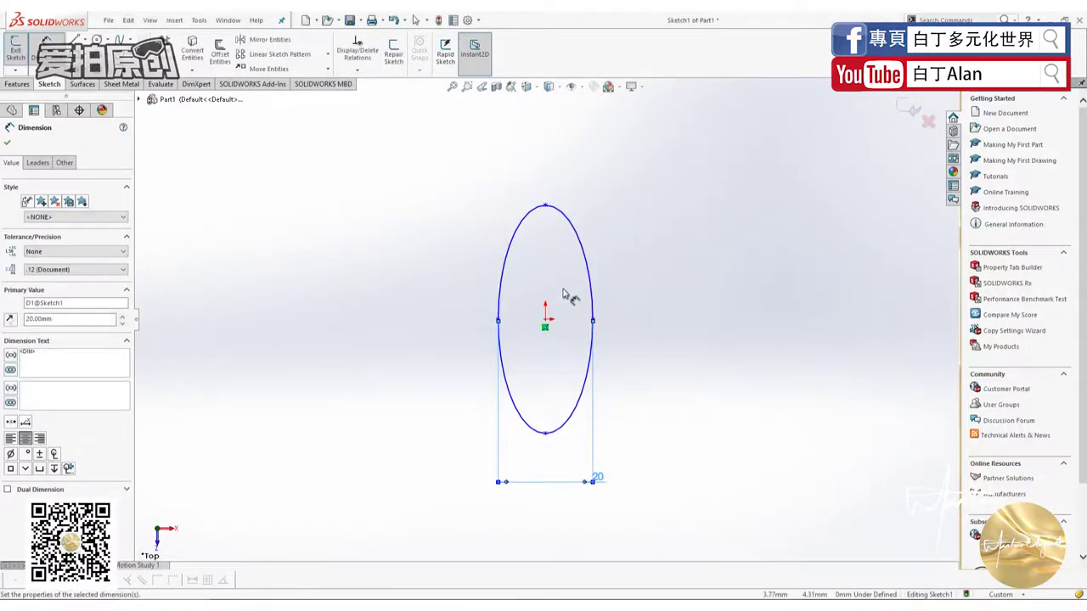
left_click(546, 206)
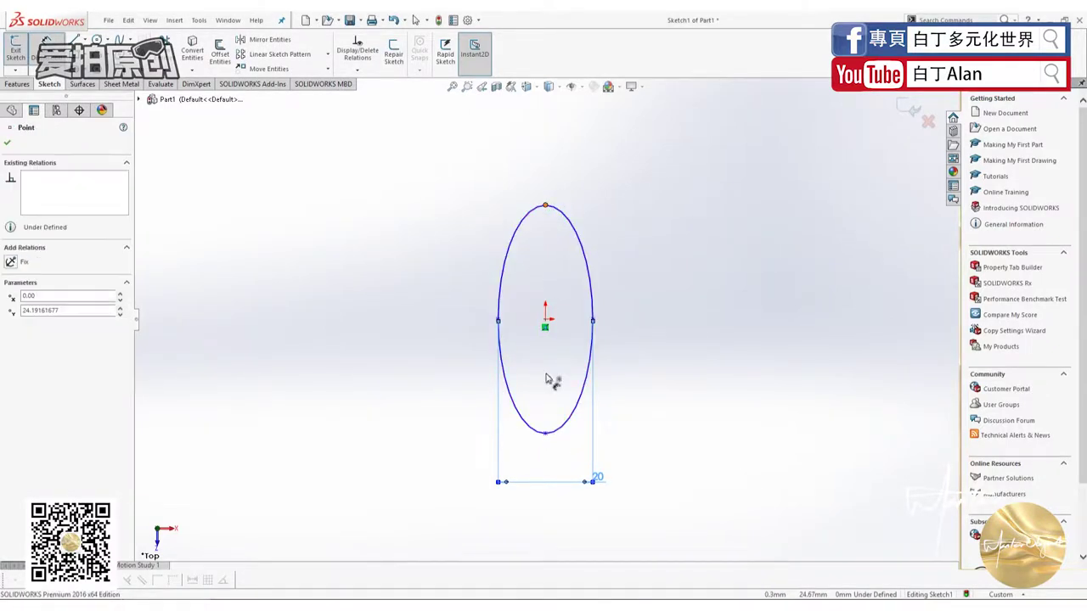
left_click(546, 433)
left_click(653, 337)
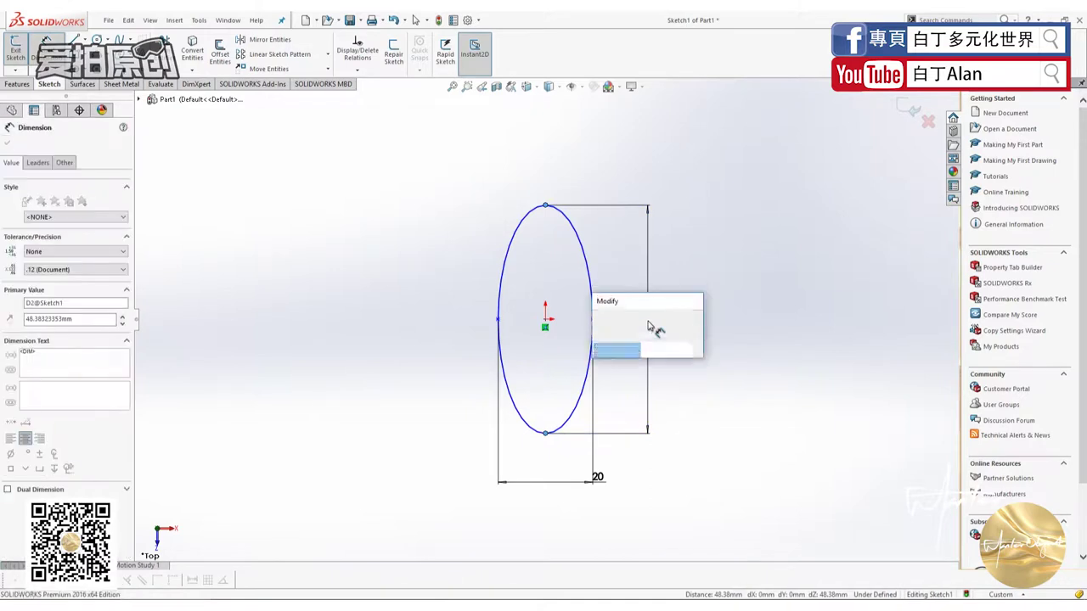
type("50")
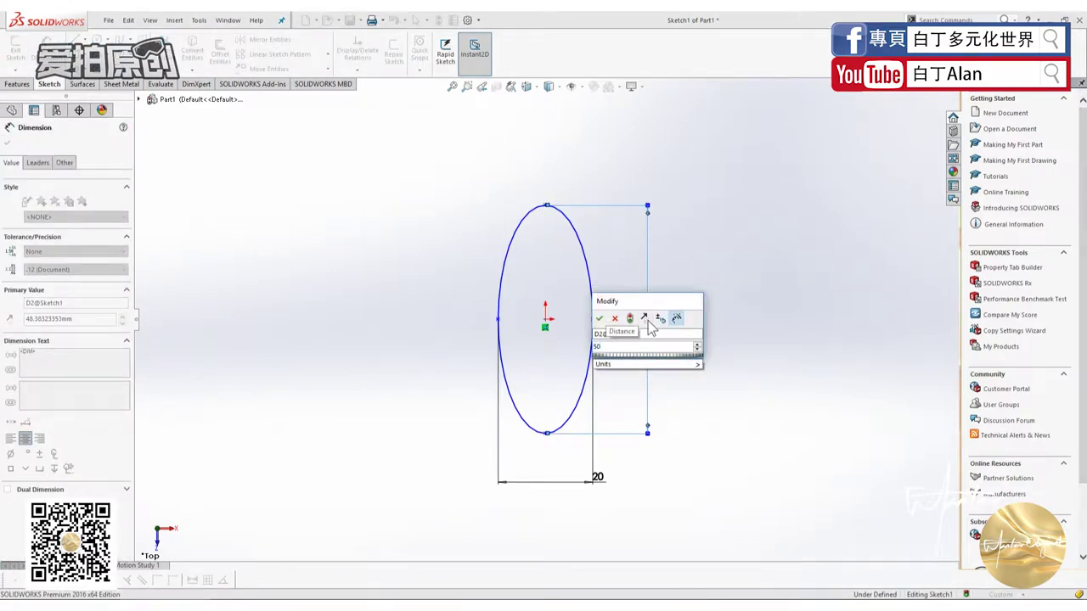
key("Return")
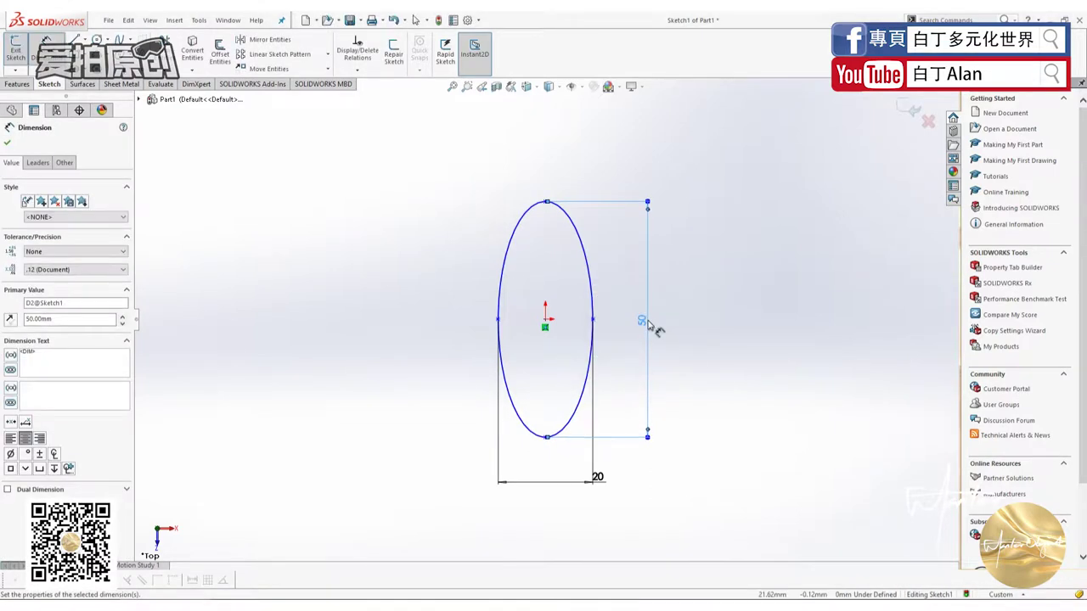
left_click(9, 144)
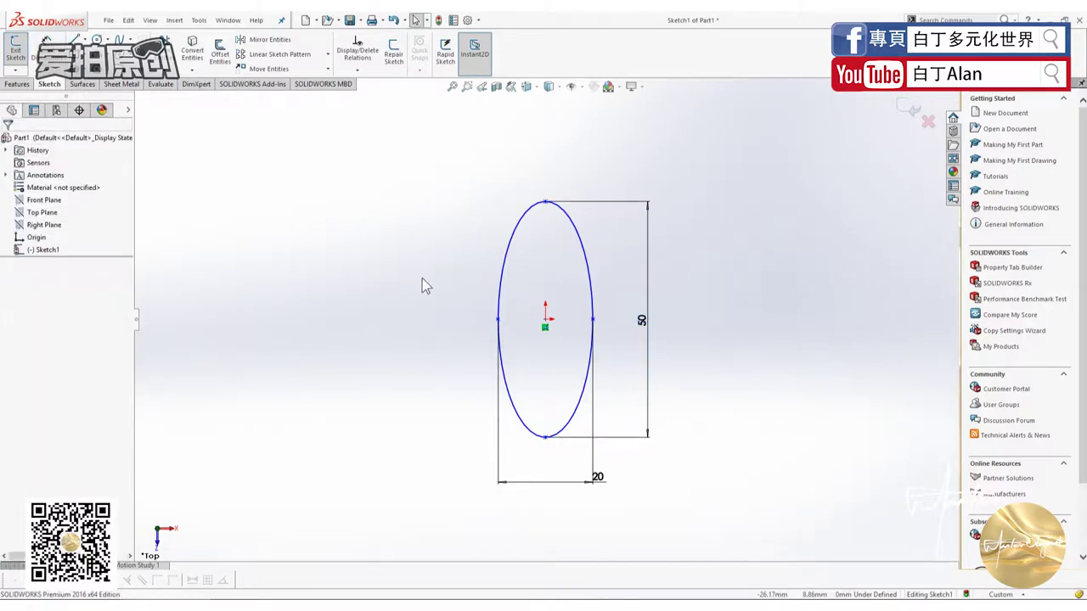
Close the ellipse sketch and view the Right Plane face-on
left_click(15, 46)
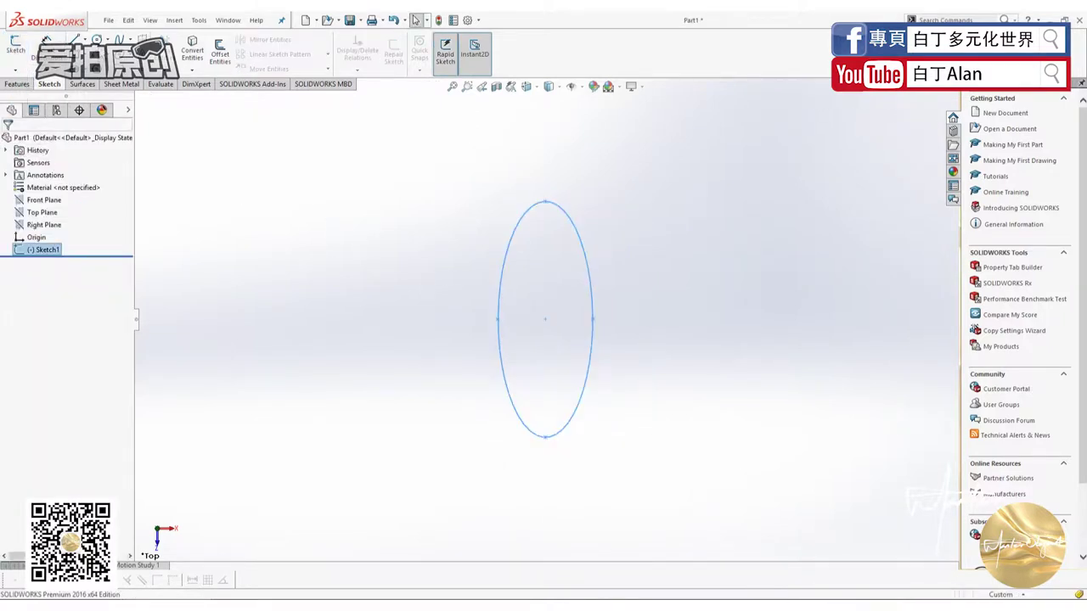
key("ctrl+z")
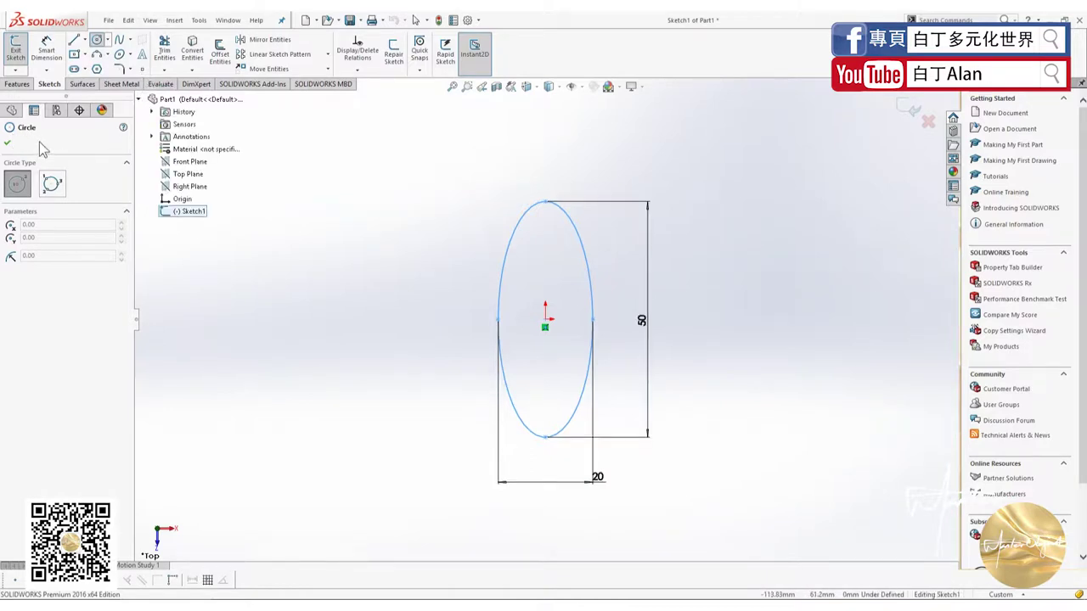
left_click(908, 113)
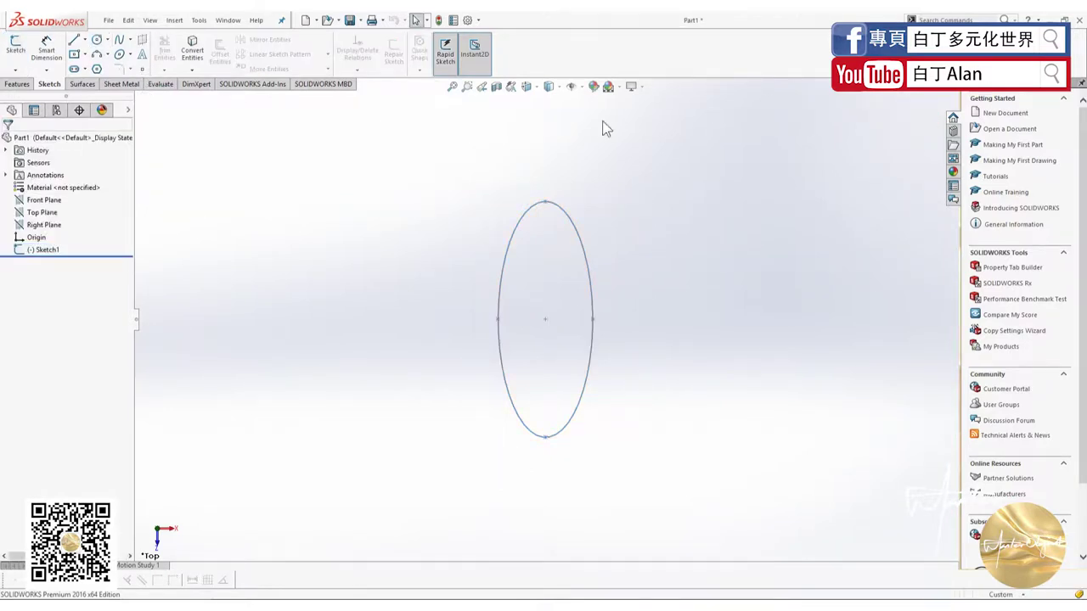
left_click(45, 225)
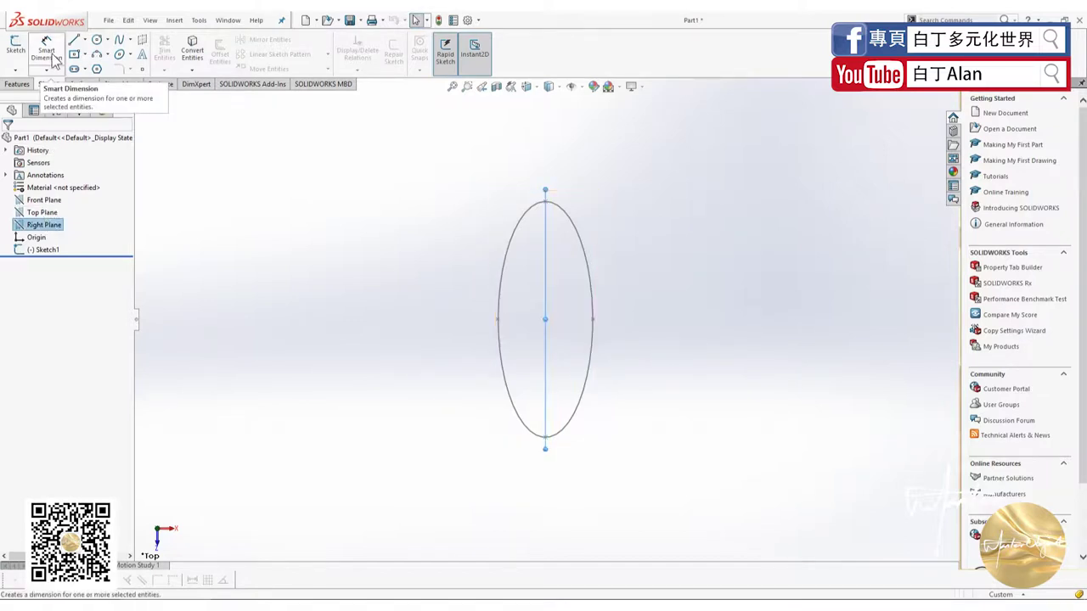
key("ctrl+8")
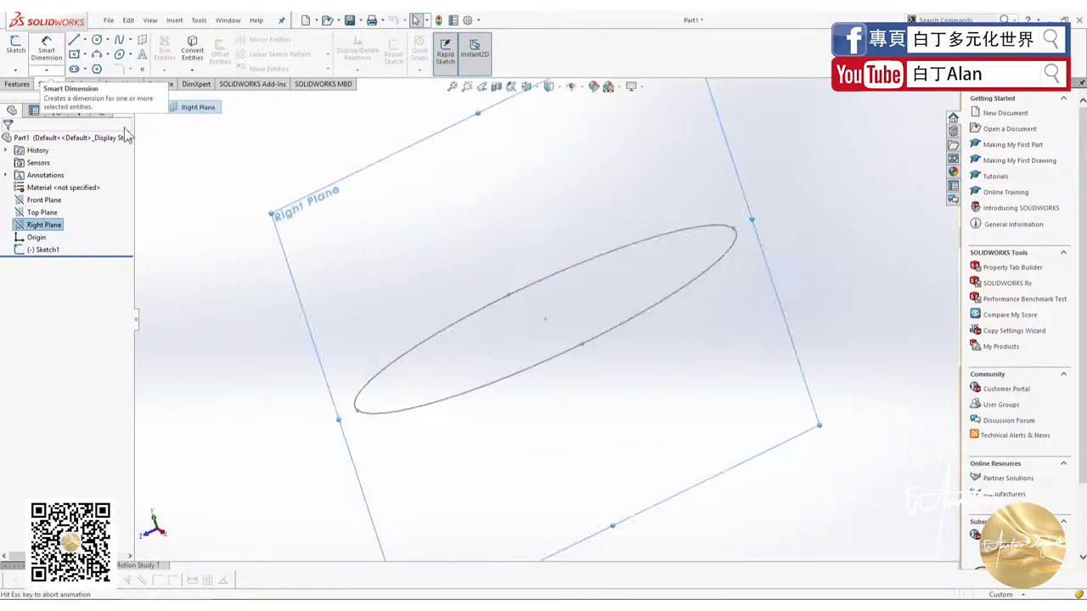
Draw a small circle on the Right Plane centred at the ellipse's left end
left_click(98, 41)
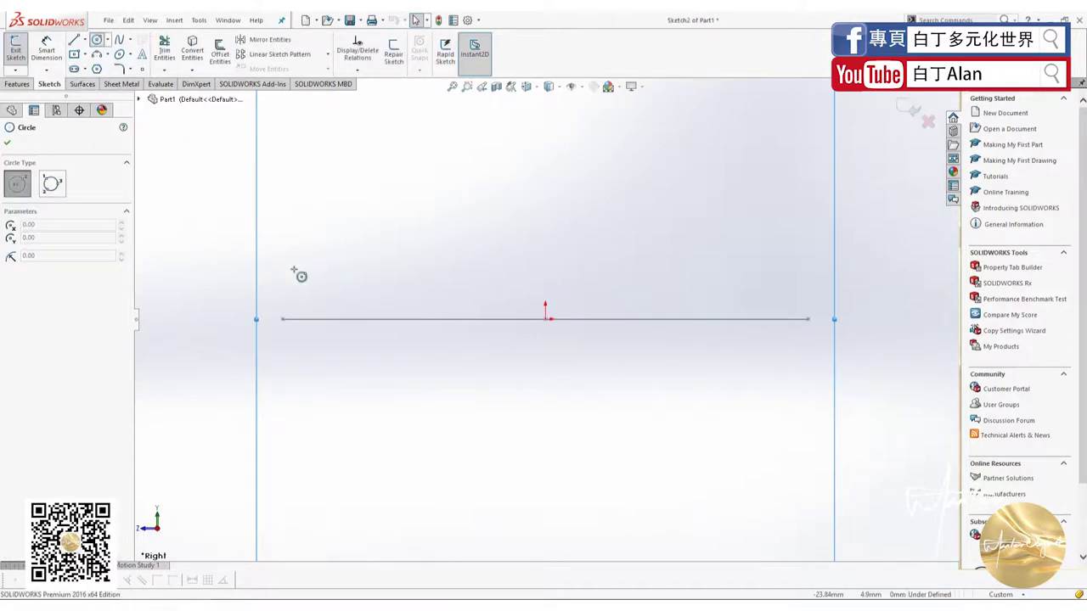
left_click(283, 319)
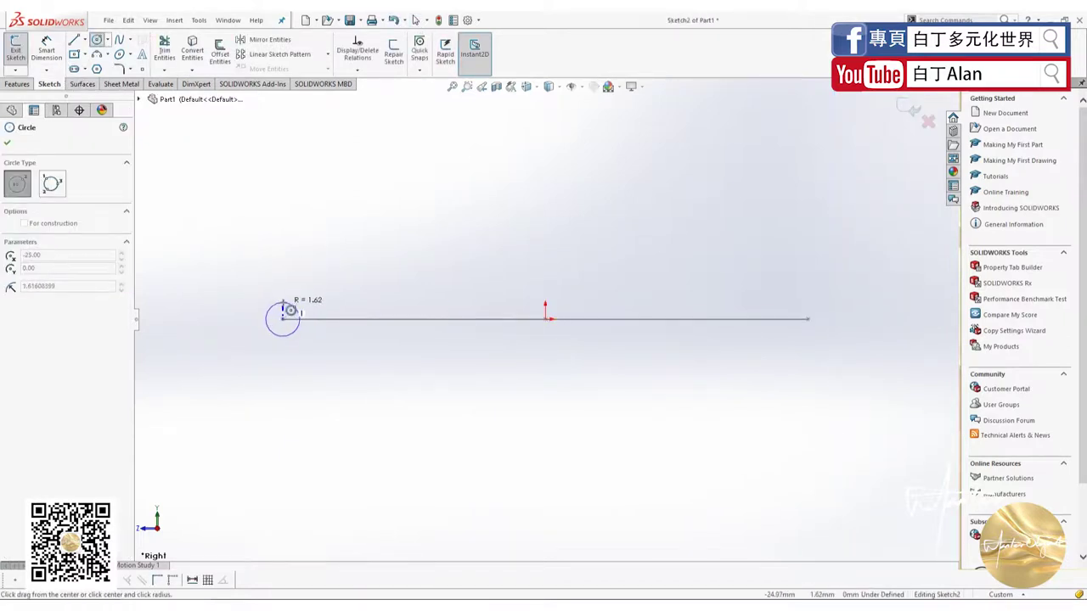
left_click(291, 310)
key("Escape")
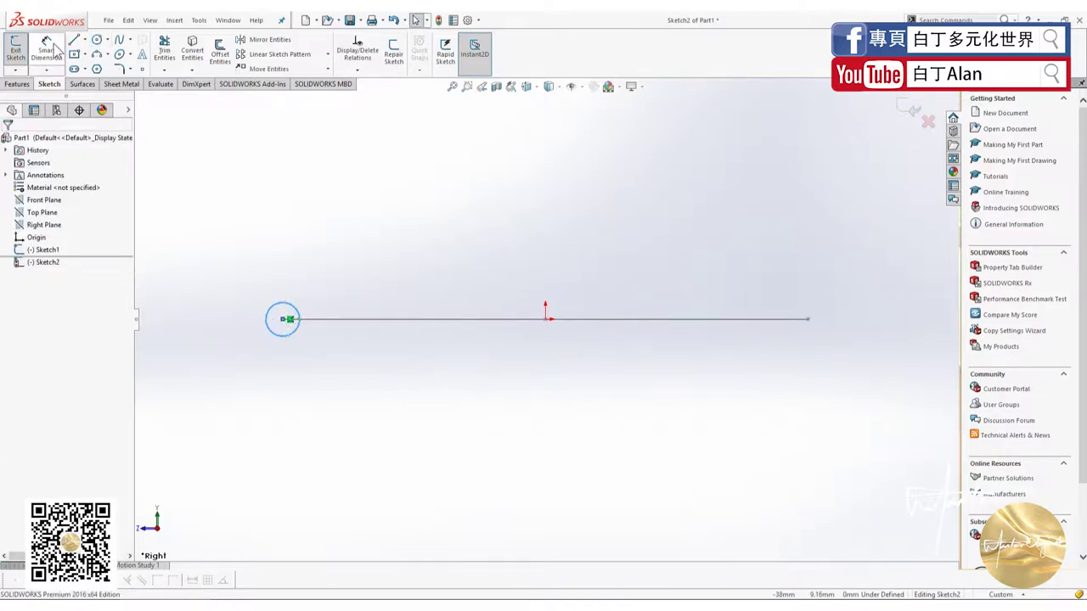
Dimension the circle to 3 mm diameter, close Sketch2, and orbit to see both sketches
left_click(47, 49)
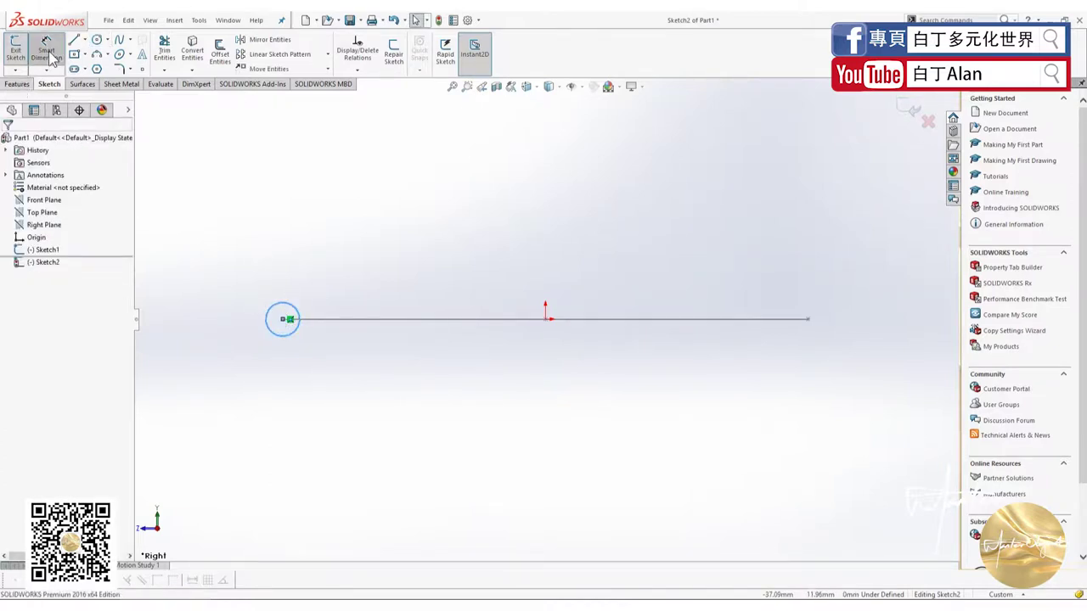
left_click(270, 308)
left_click(264, 331)
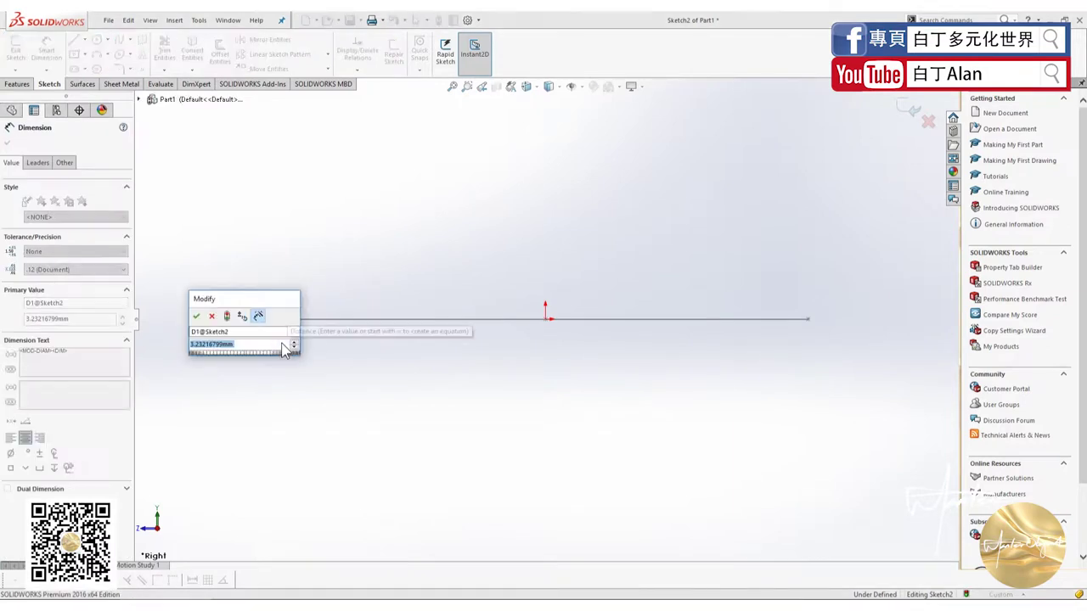
type("3")
key("Return")
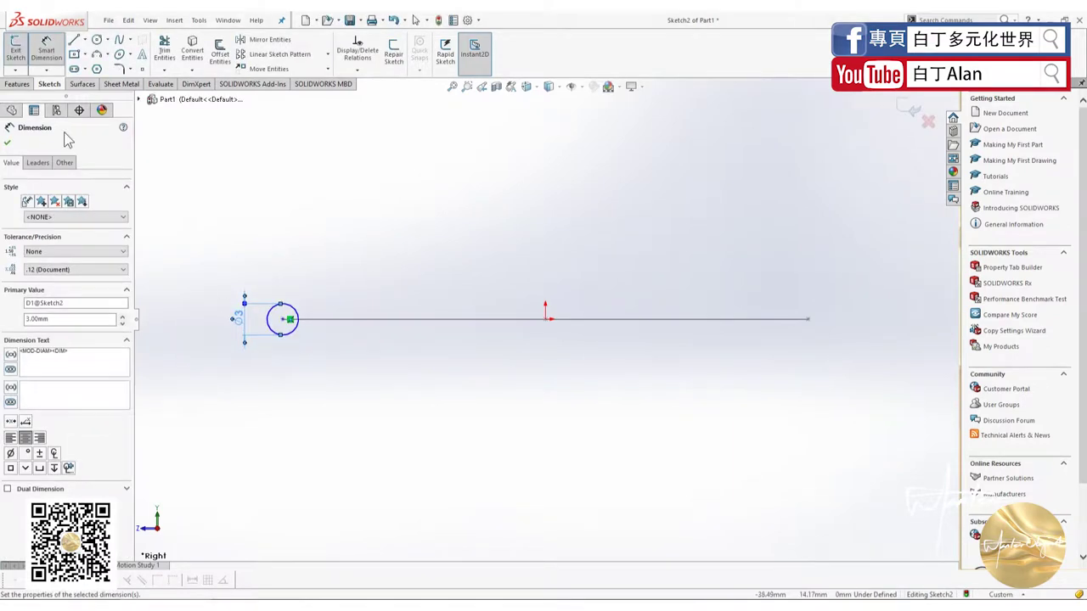
left_click(8, 147)
left_click(909, 108)
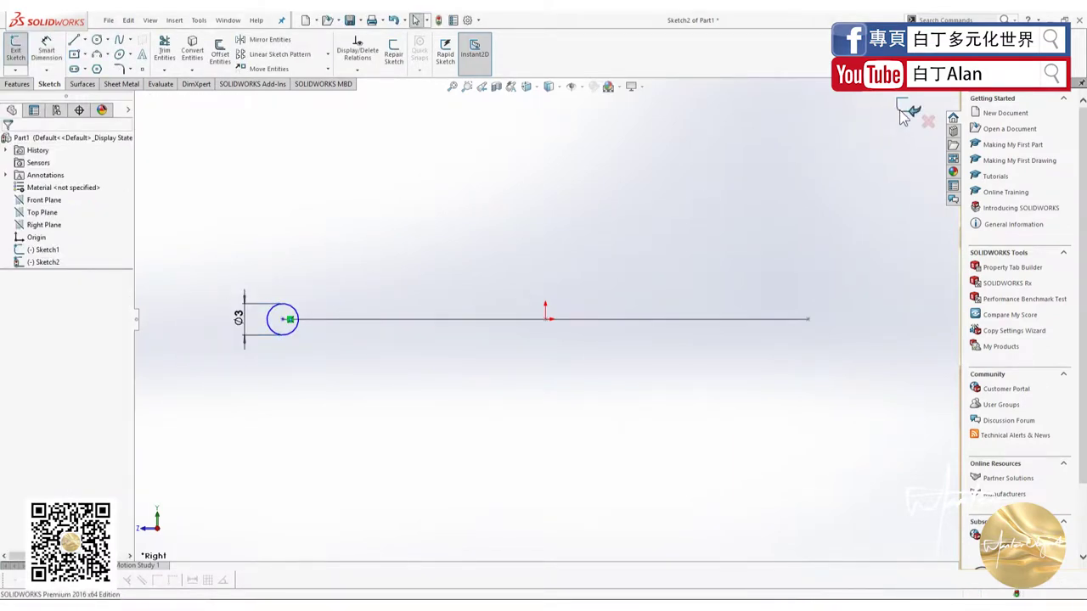
mouse_move(302, 339)
middle_mouse_down()
mouse_move(345, 384)
mouse_move(177, 139)
middle_mouse_up()
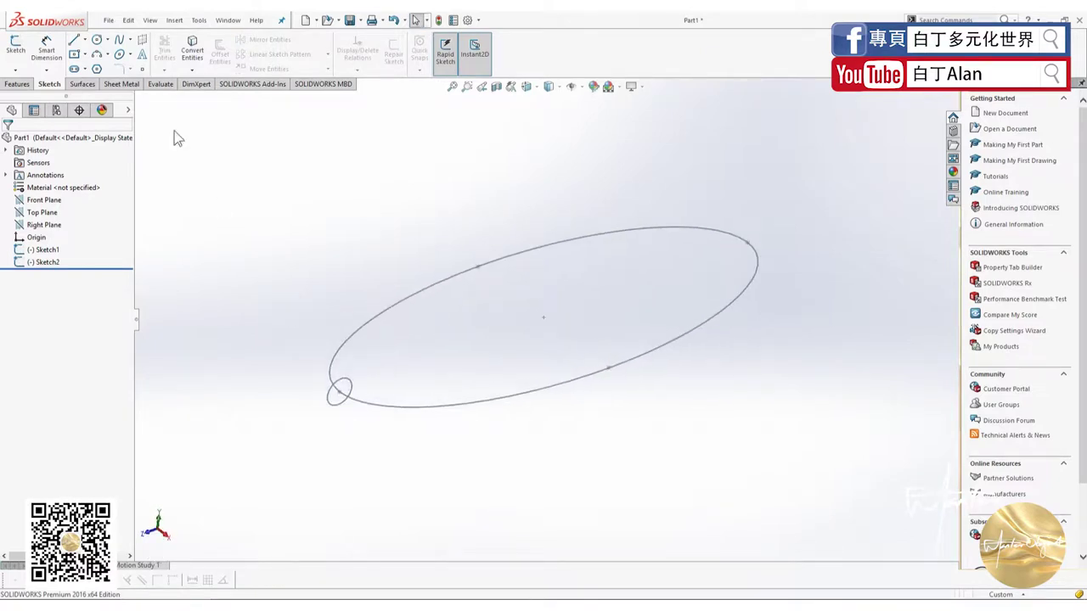
Sweep the 3 mm circle (Sketch2) along the ellipse path (Sketch1) to form Sweep1
left_click(80, 84)
left_click(49, 84)
left_click(17, 84)
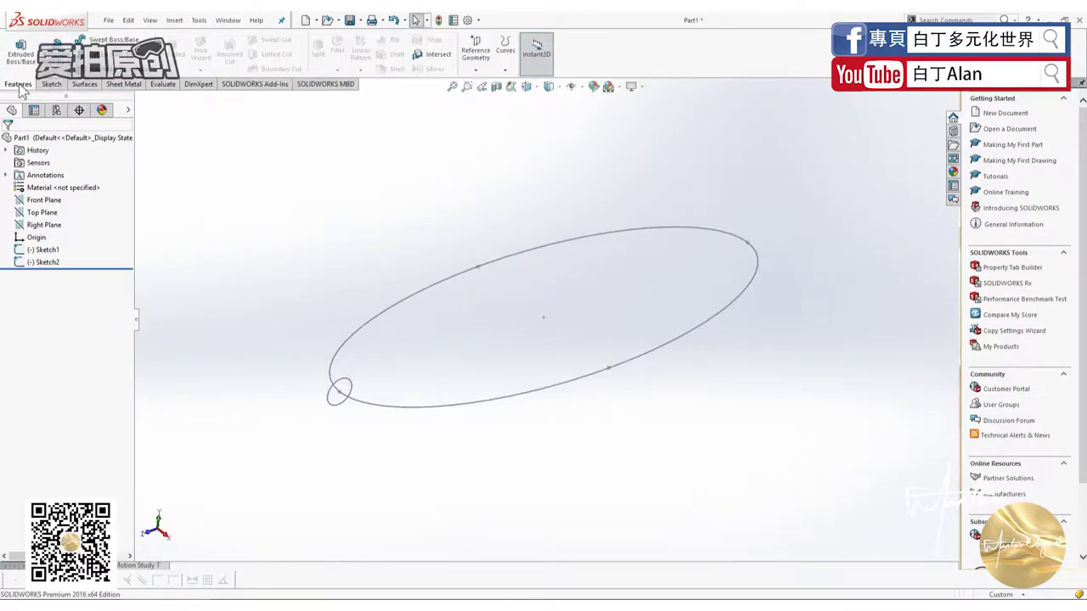
left_click(85, 40)
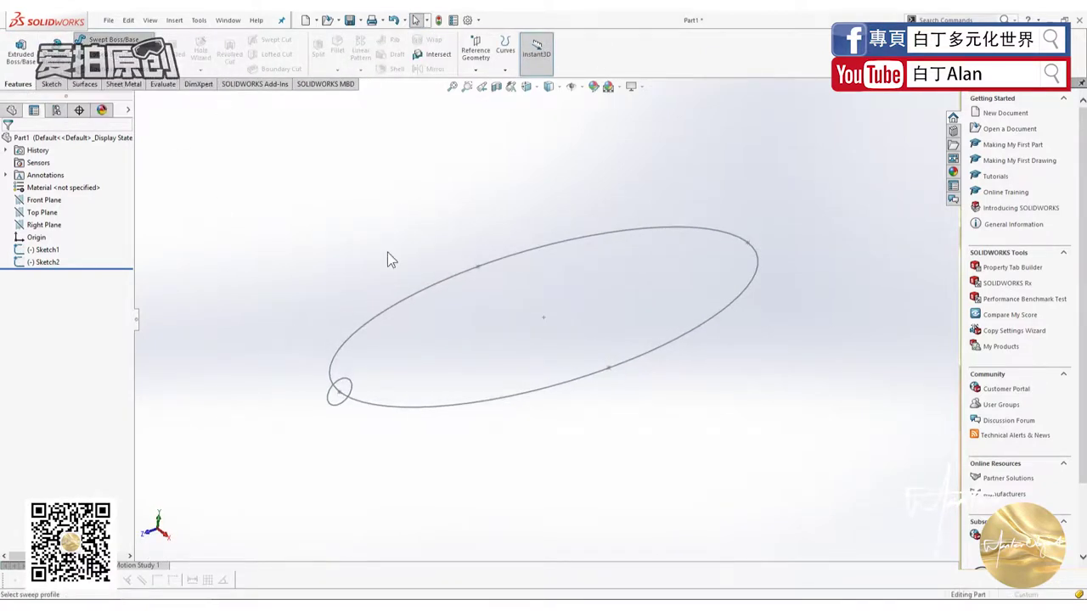
left_click(408, 302)
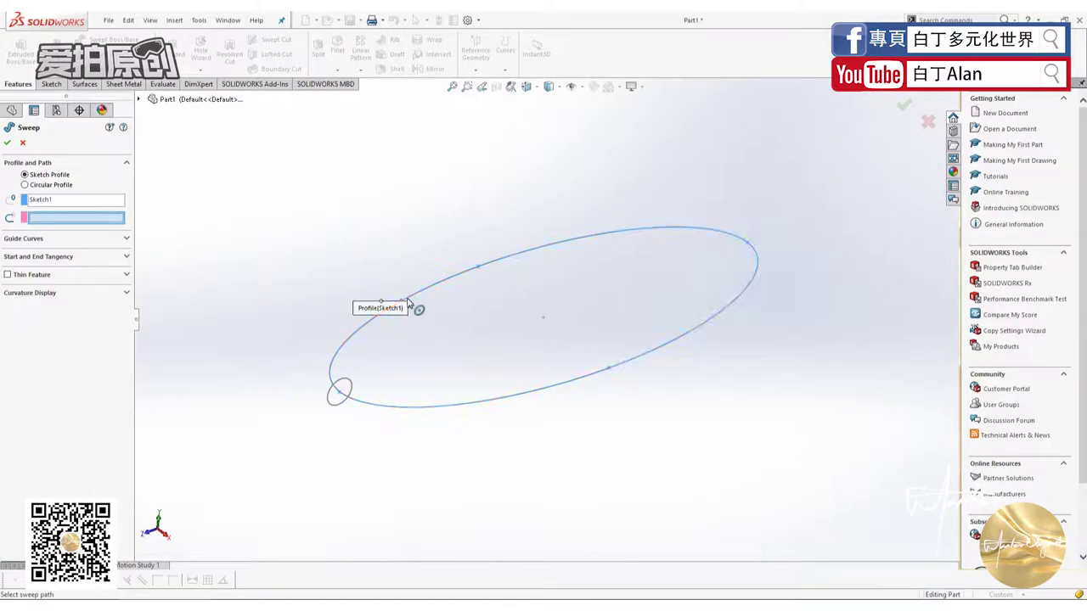
right_click(94, 202)
left_click(136, 222)
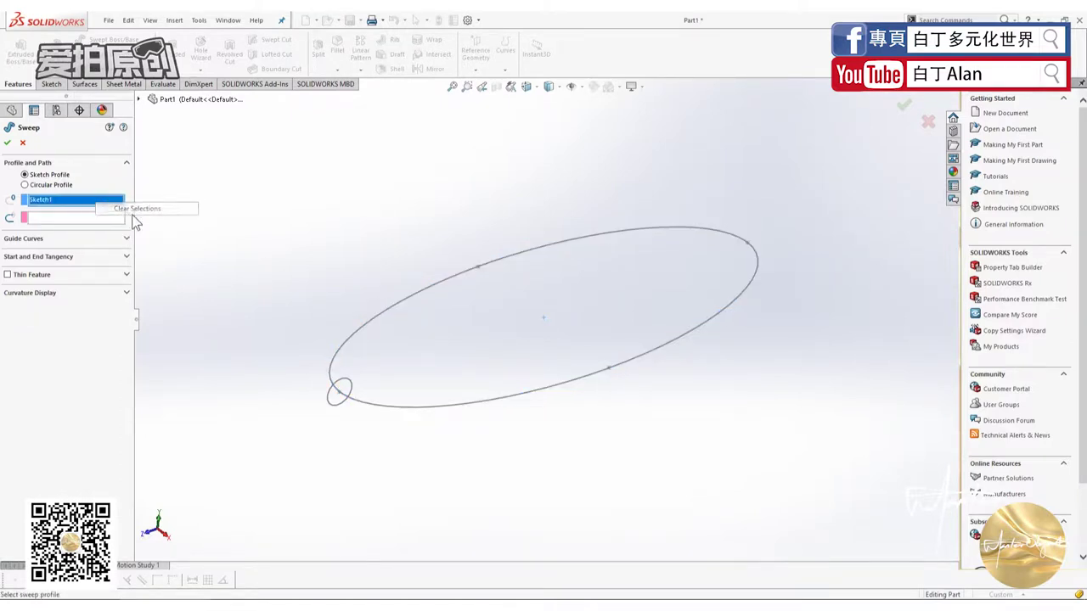
left_click(332, 401)
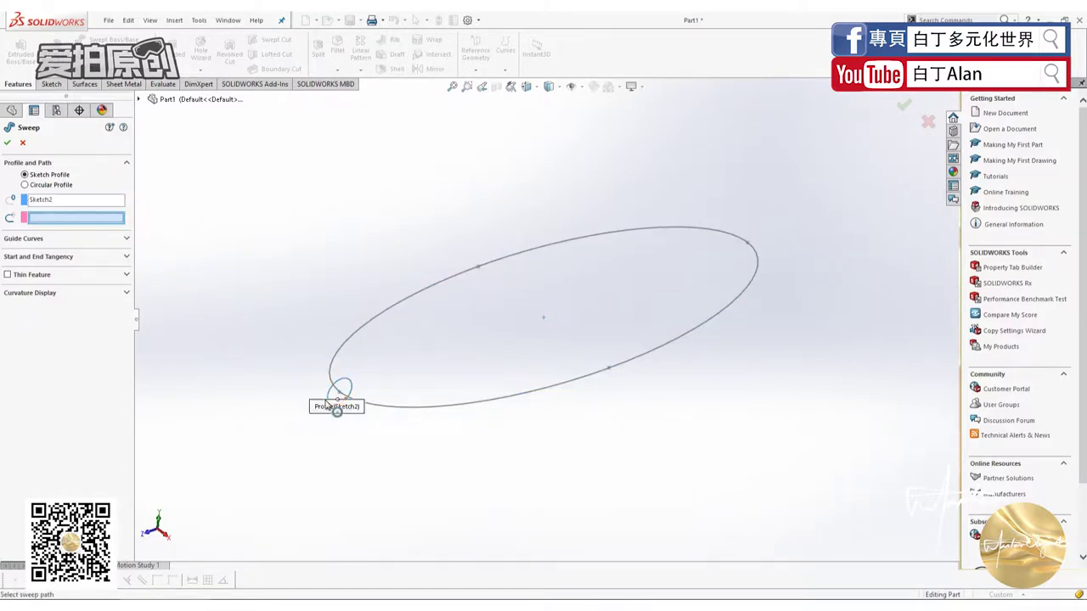
left_click(408, 302)
left_click(906, 107)
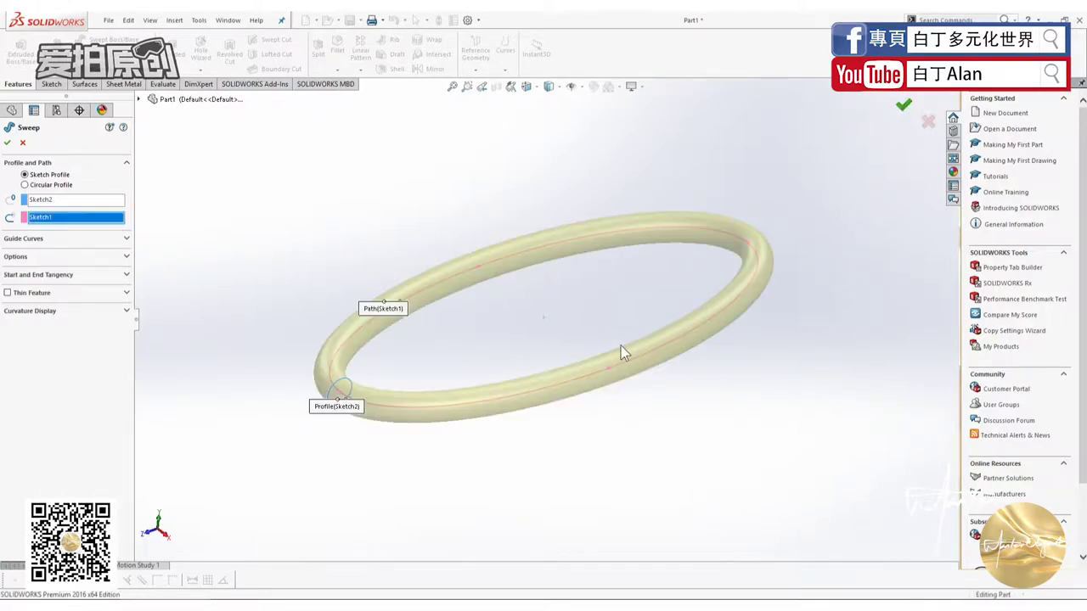
middle_click_drag(559, 278, 613, 366)
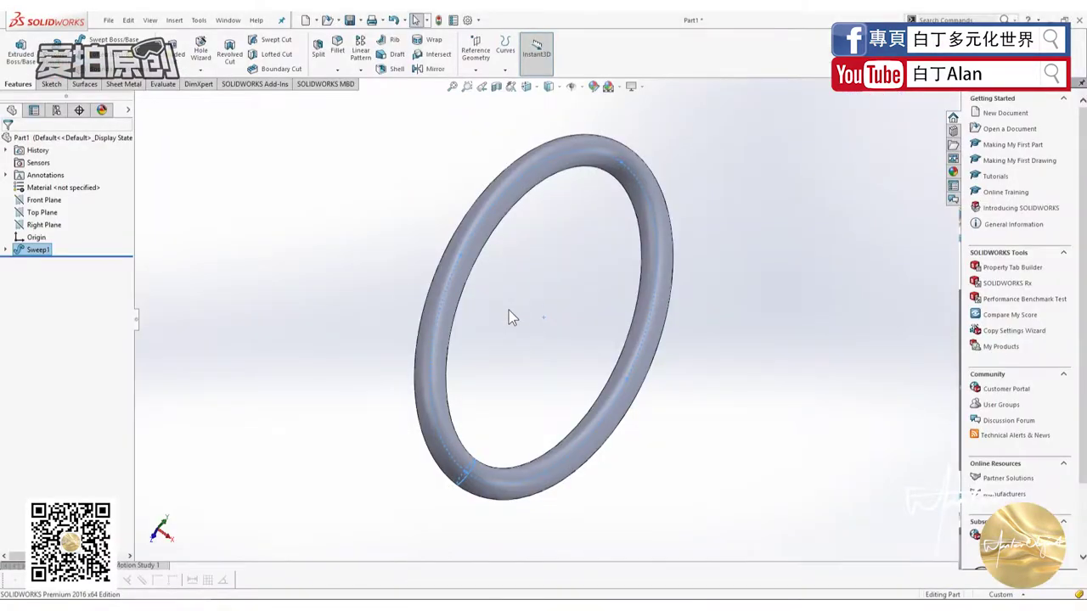
left_click(6, 251)
Edit Sketch1 and change the ellipse width dimension from 20 mm to 15 mm
left_click(41, 277)
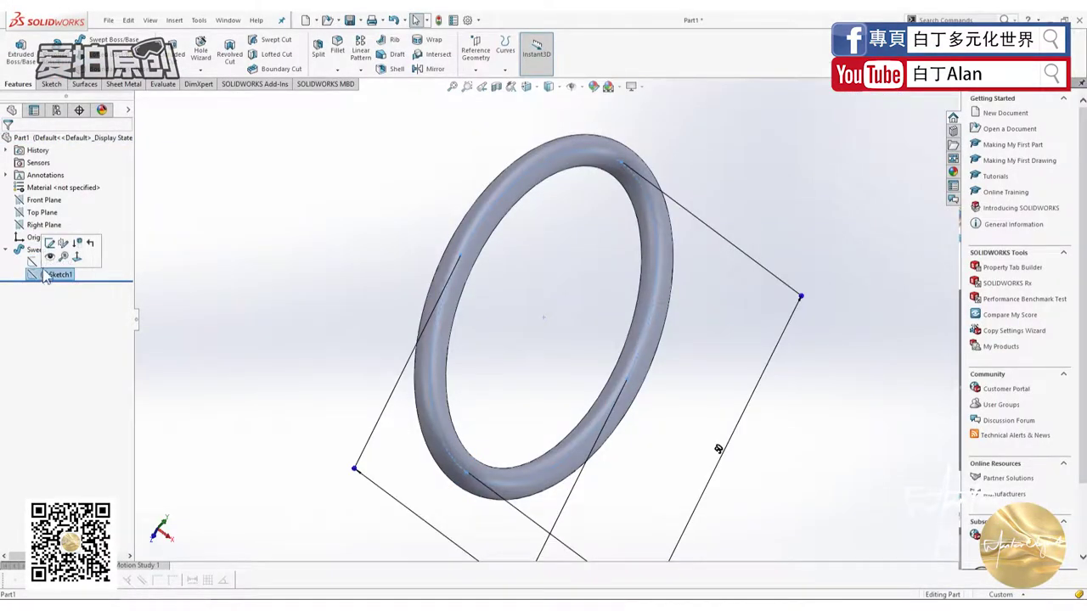
left_click(49, 242)
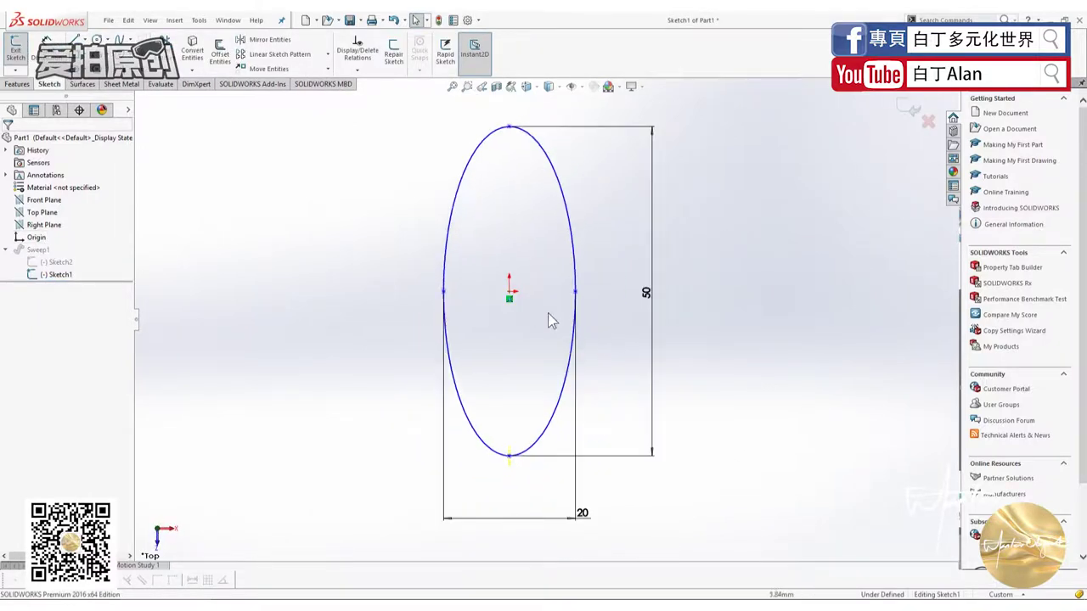
double_click(584, 512)
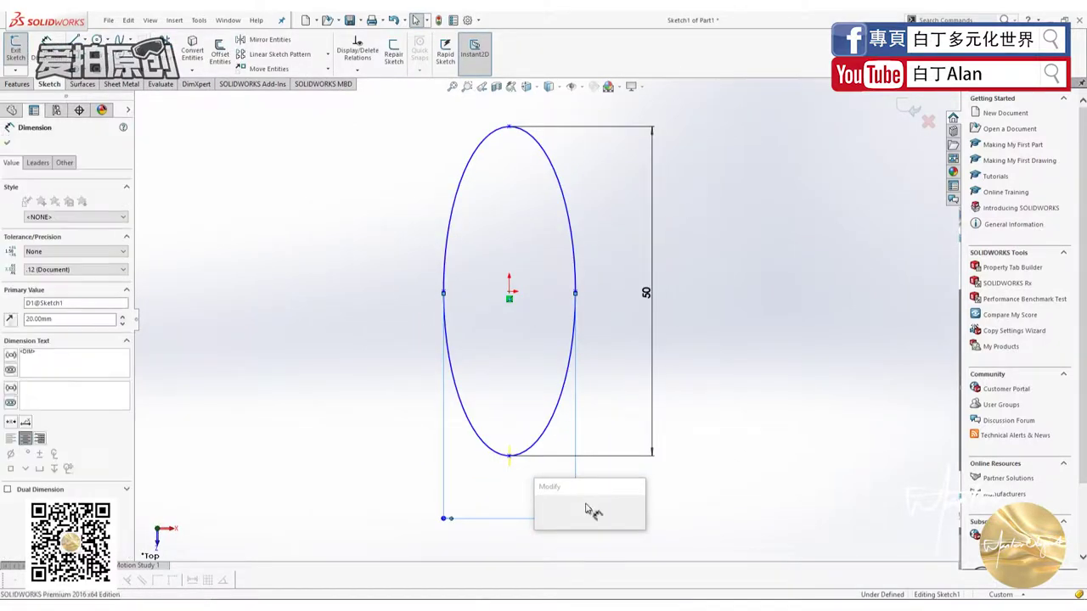
type("10")
key("Return")
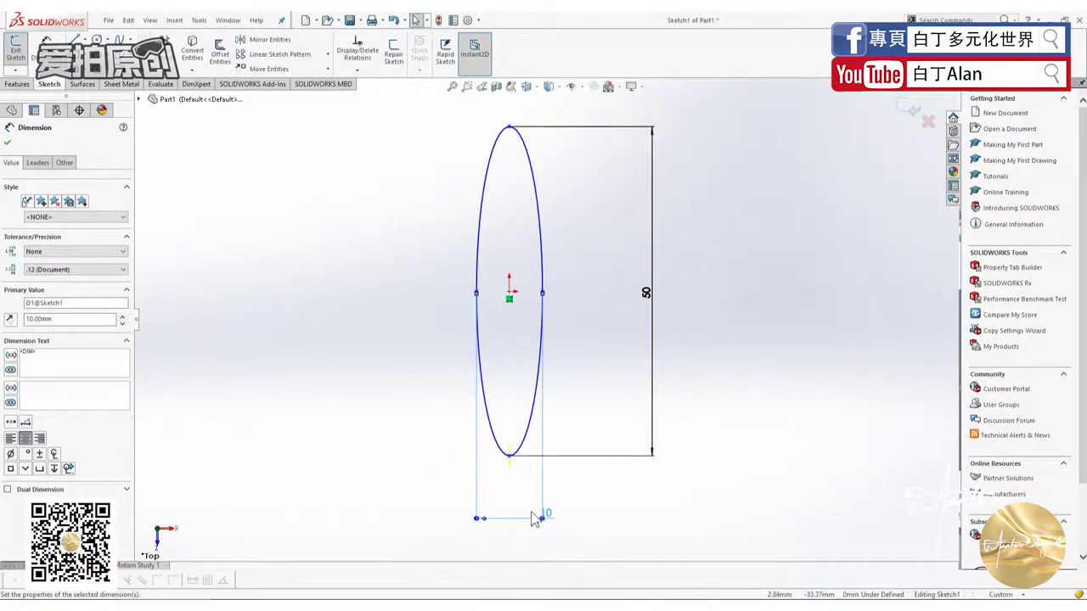
double_click(546, 513)
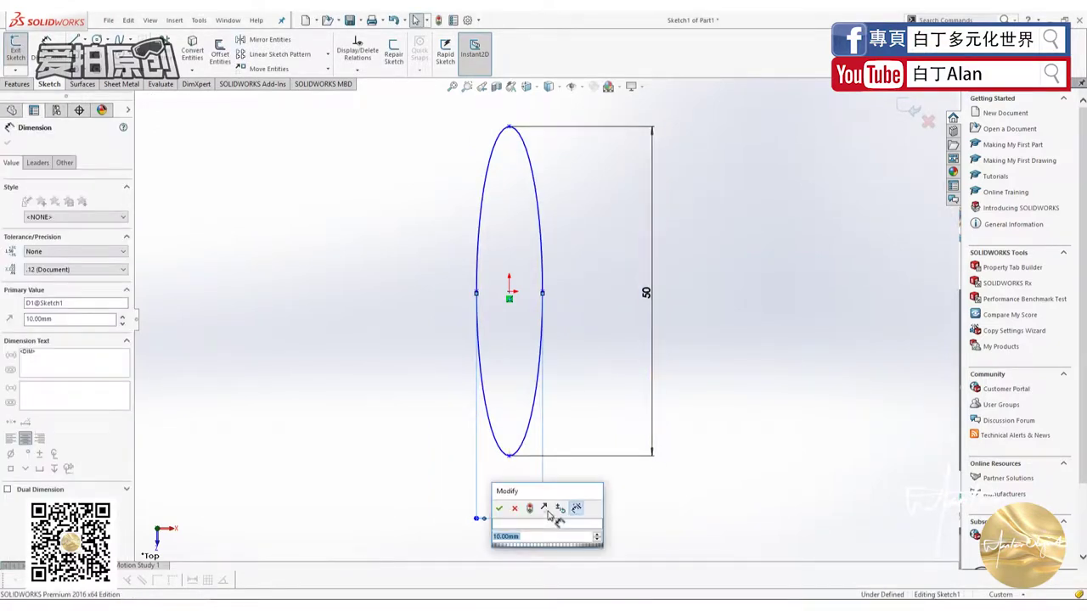
type("12.5")
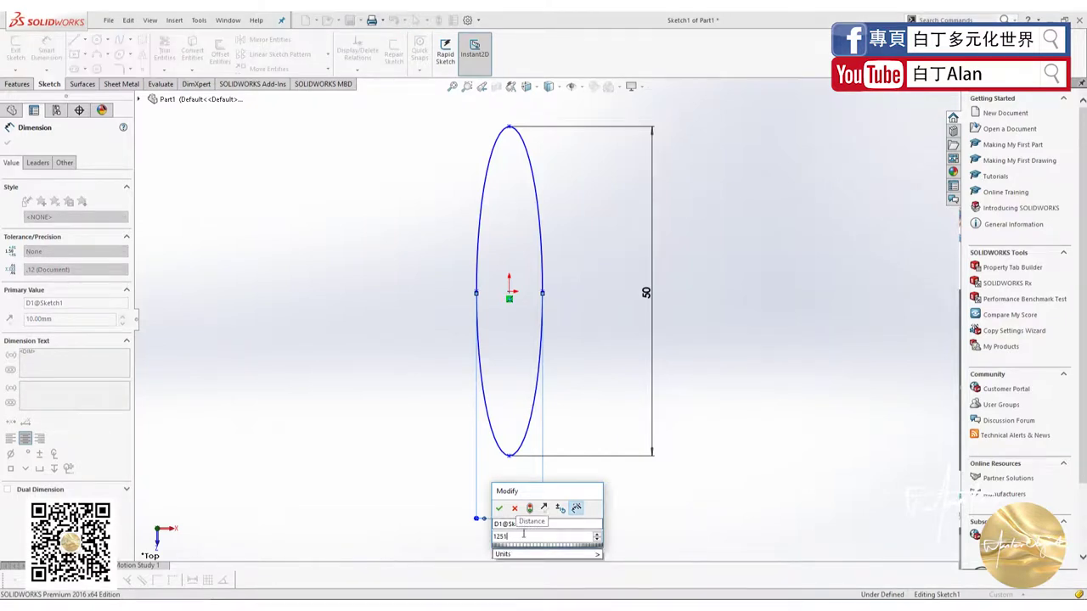
key("BackSpace")
key("BackSpace")
key("BackSpace")
type("15")
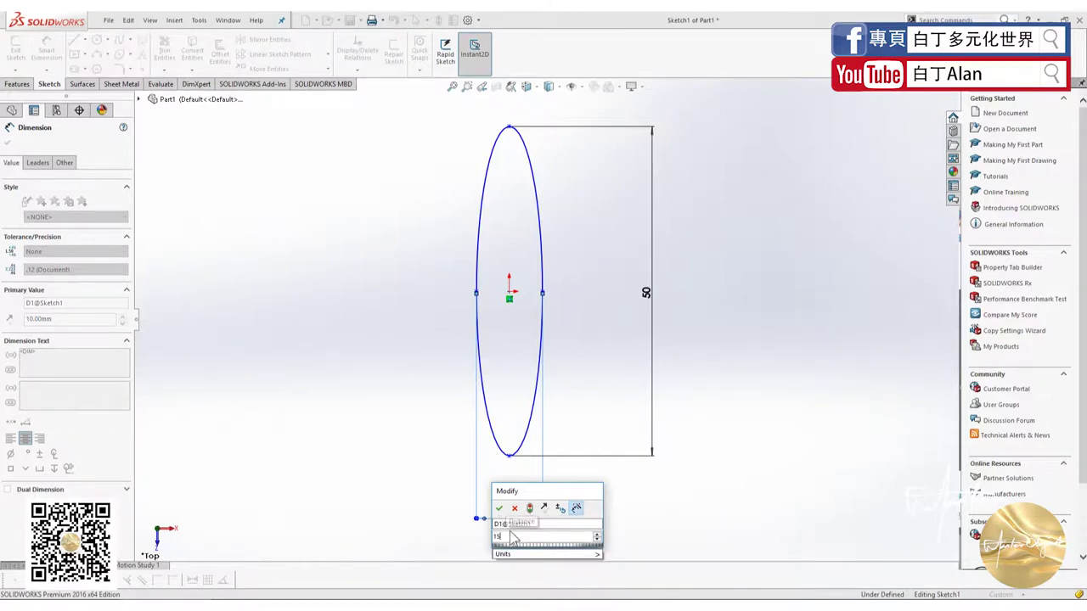
key("Return")
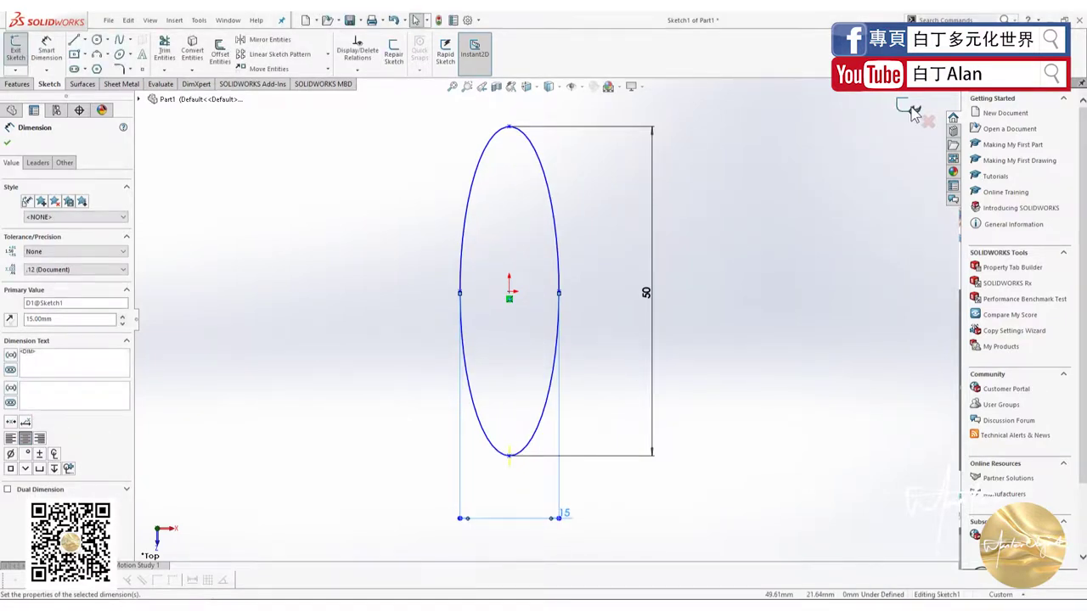
left_click(912, 111)
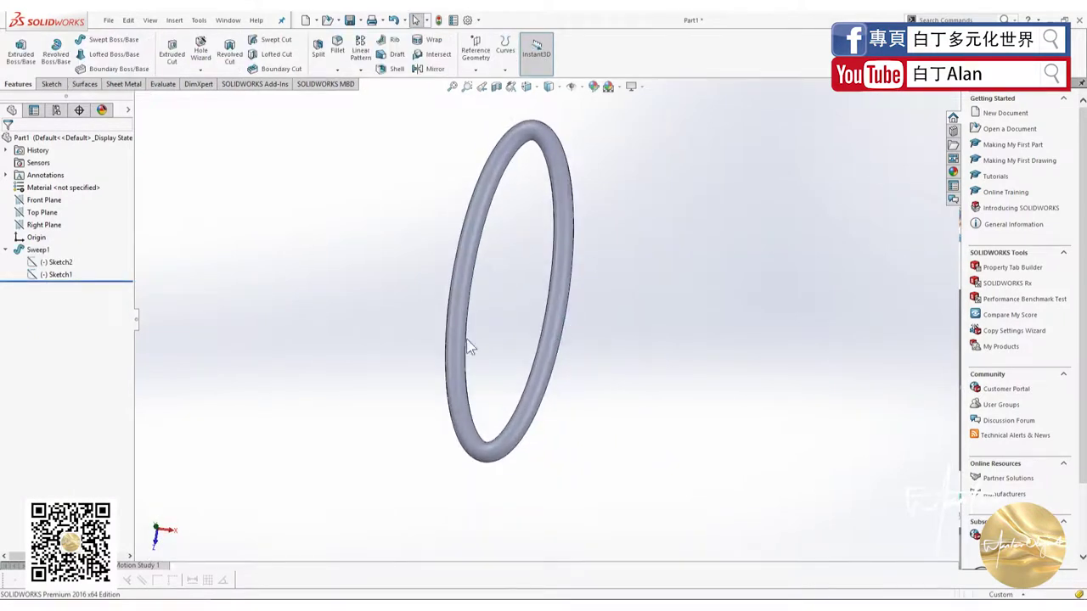
Select the Top Plane and set the view Normal To it
left_click(465, 291)
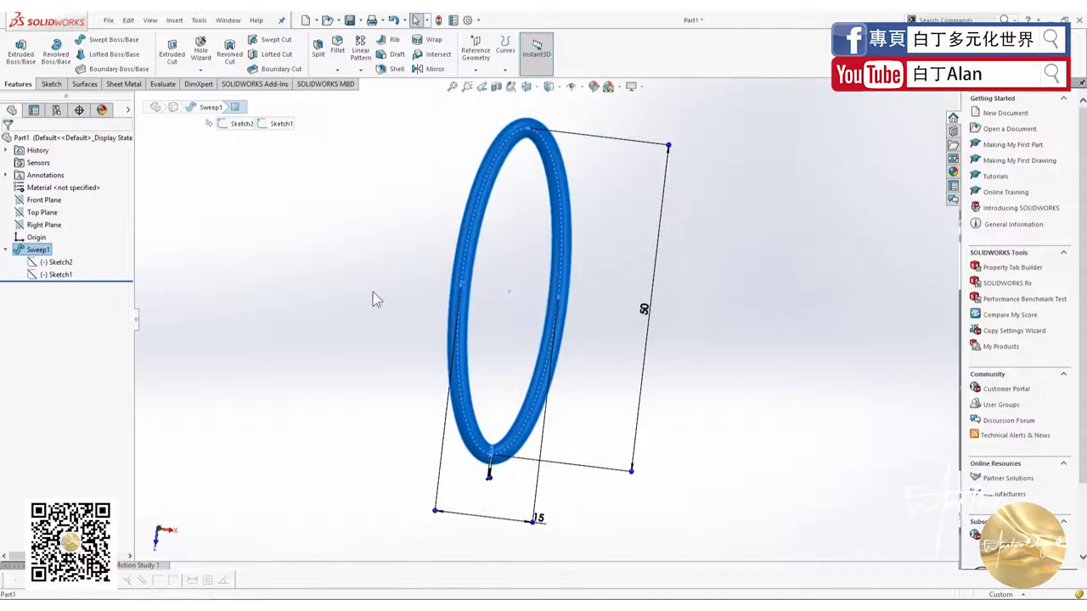
left_click(42, 213)
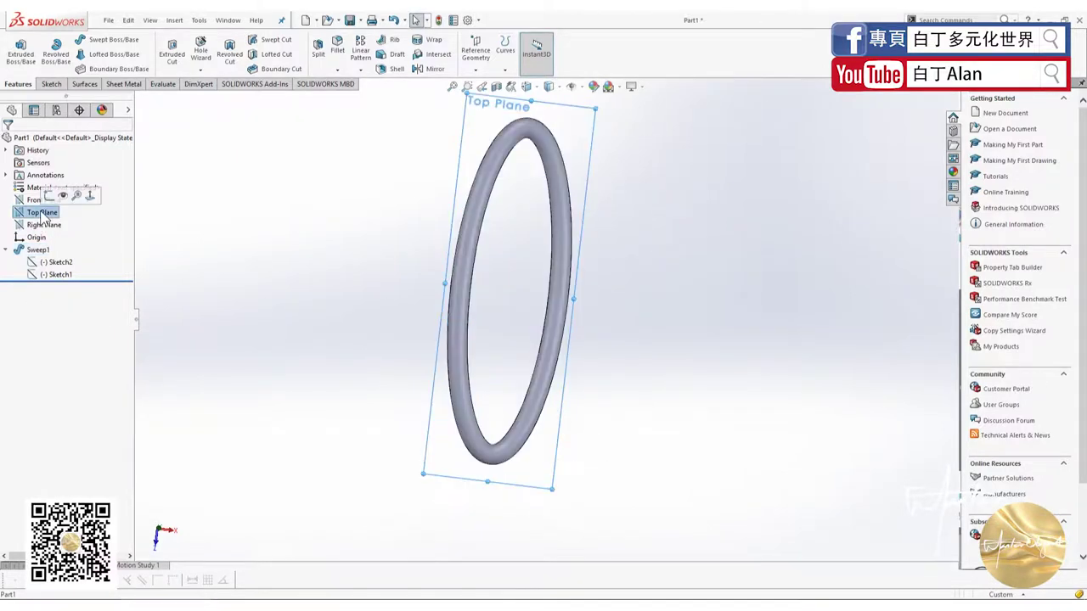
key("ctrl+8")
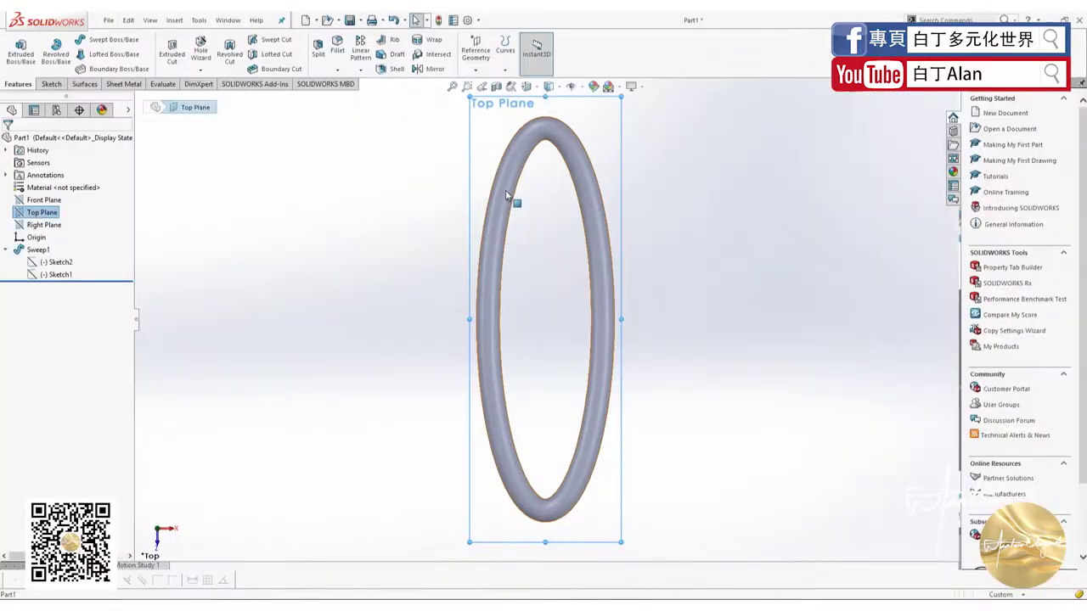
Sketch a small circle on the Top Plane over the ring's upper right
left_click(49, 83)
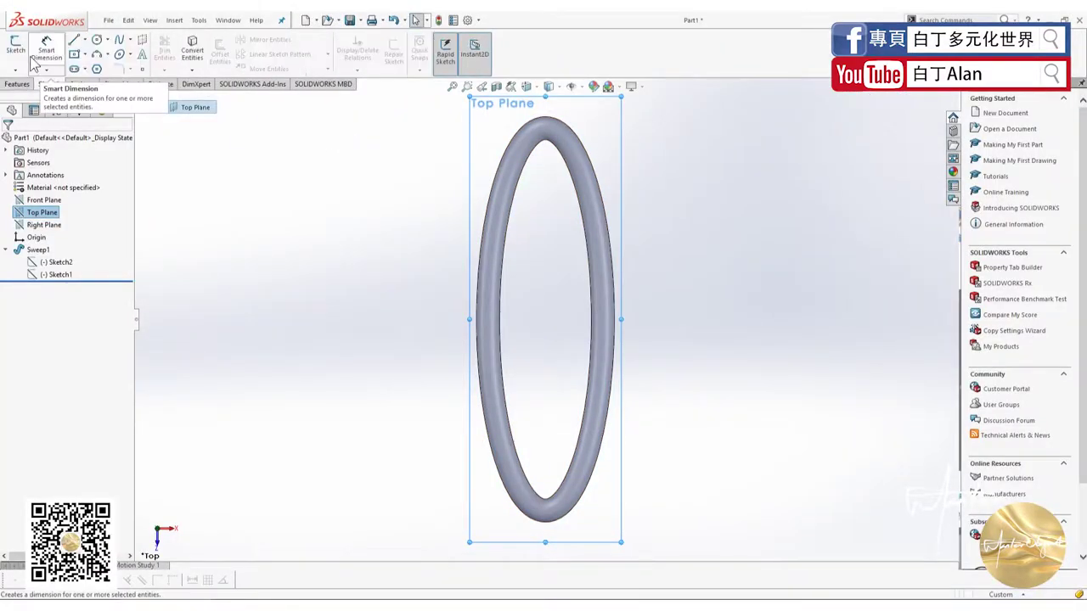
left_click(97, 40)
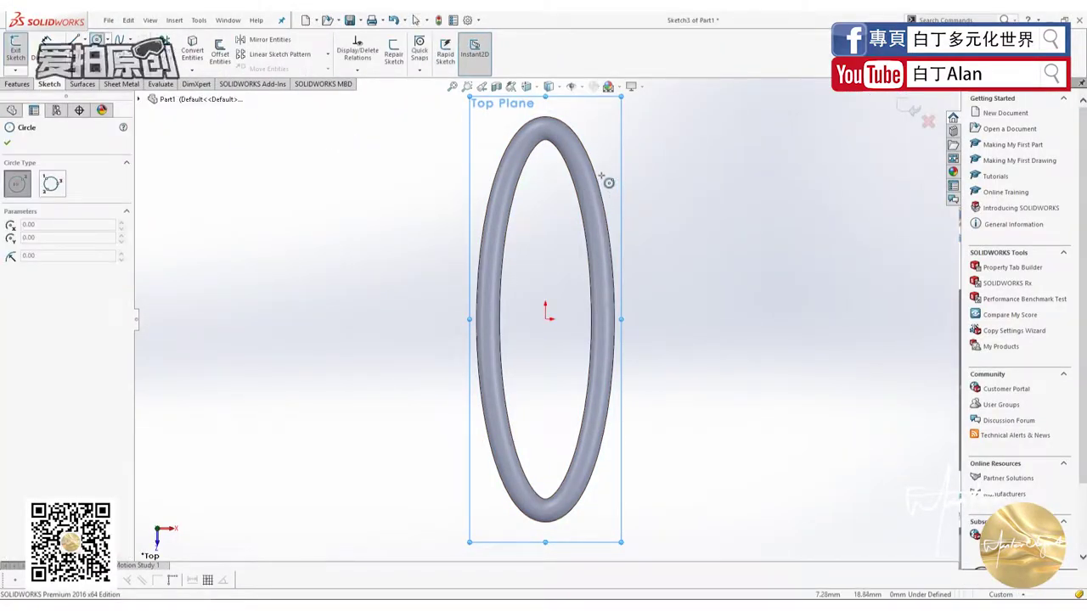
left_click(602, 170)
left_click(630, 170)
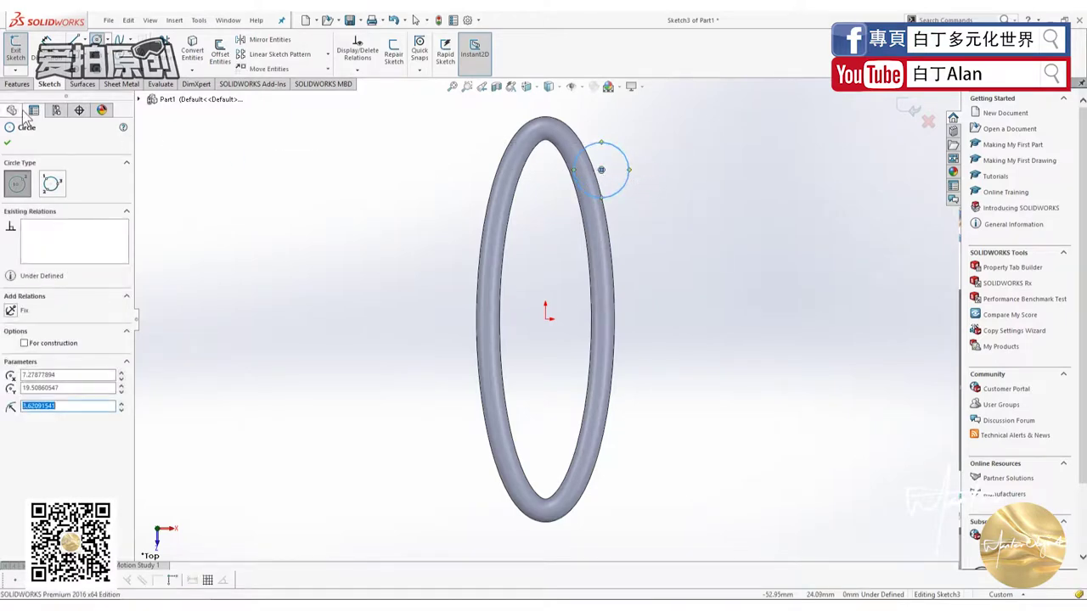
left_click(8, 145)
Check the reference image, then dimension the circle centre horizontally from the origin
left_click(603, 173)
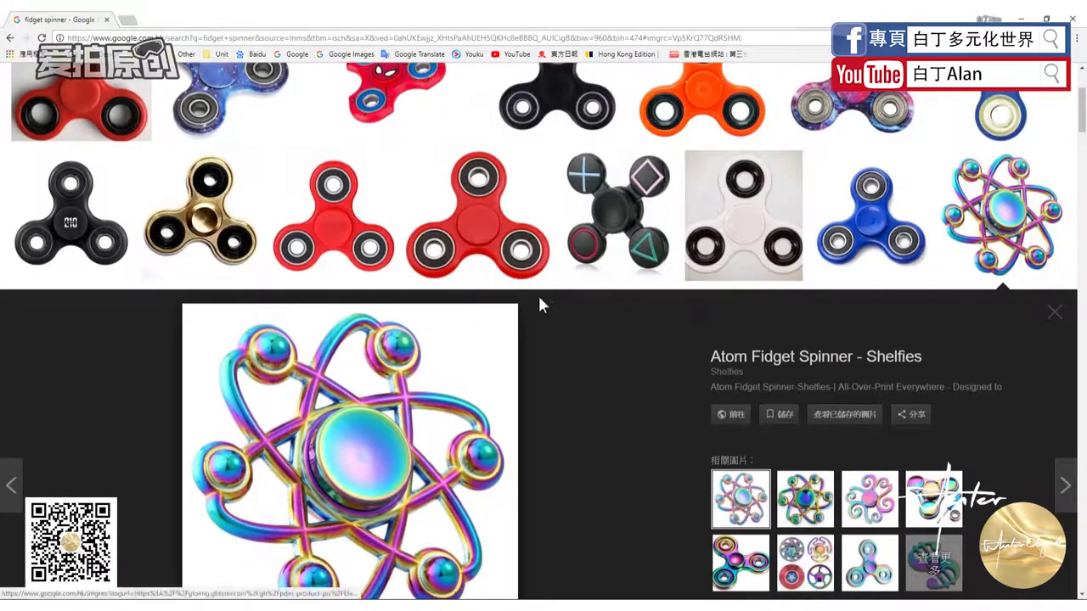
key("alt+Tab")
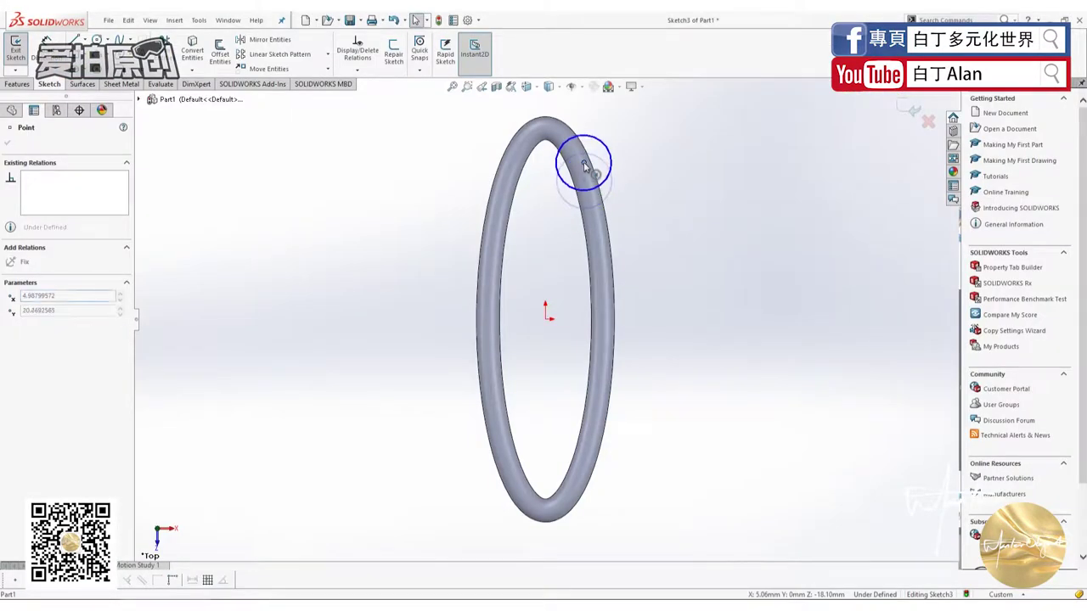
key("alt+Tab")
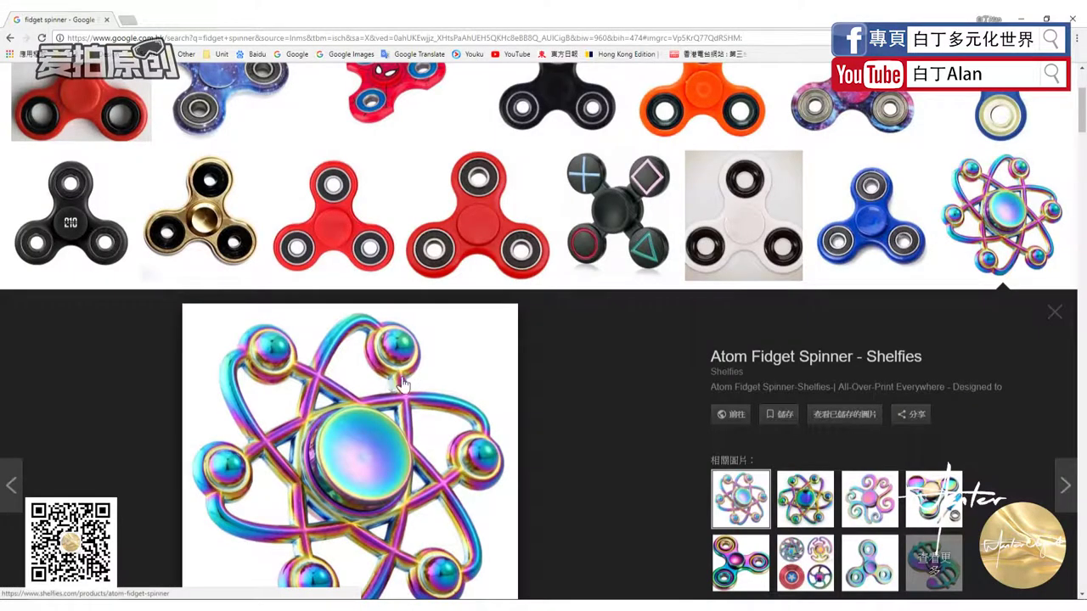
key("alt+Tab")
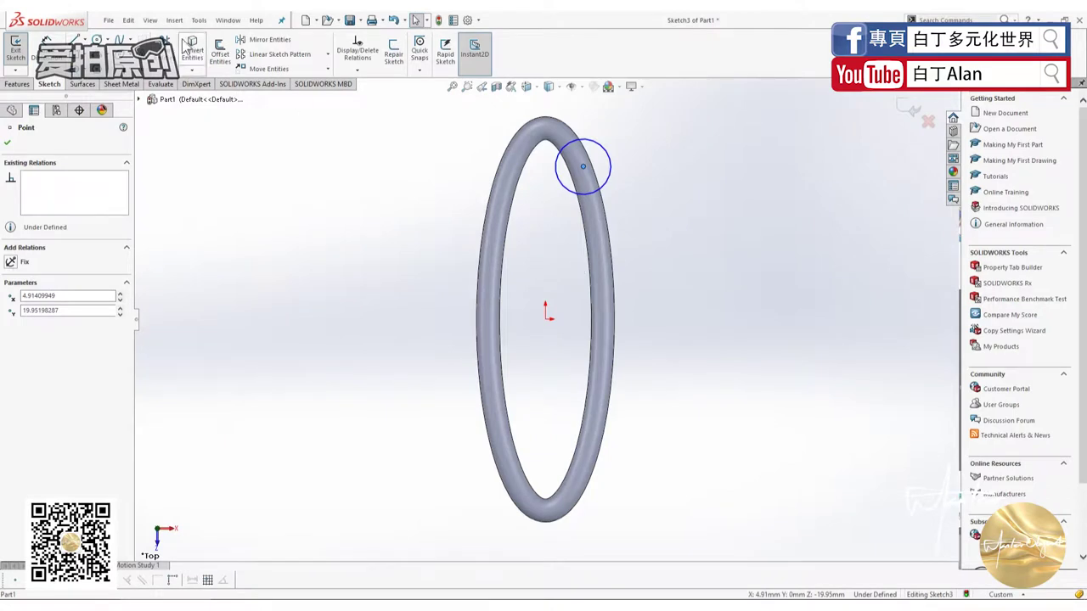
key("d")
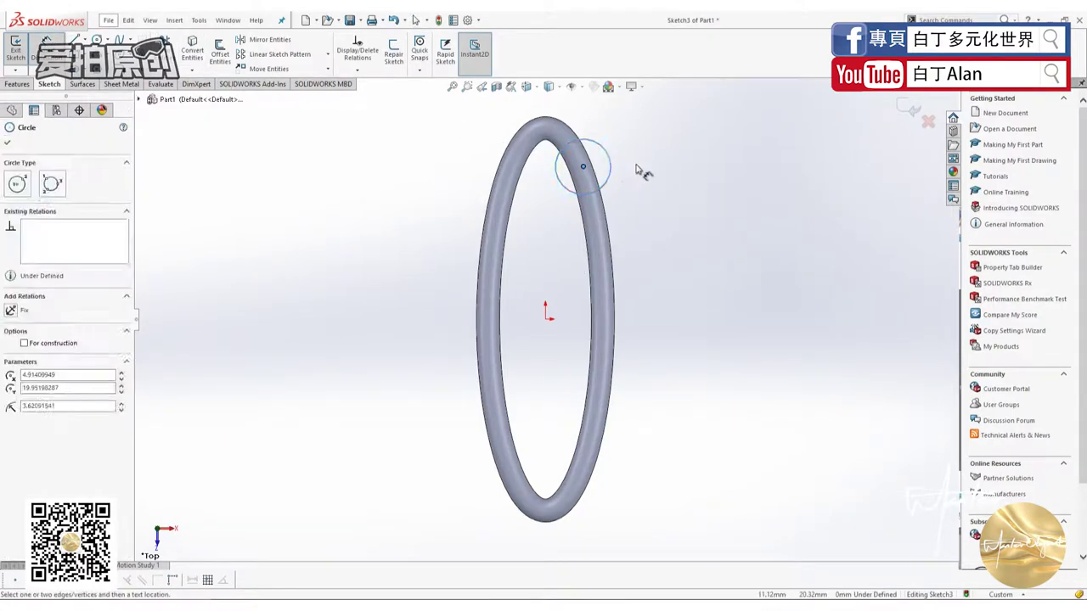
key("Escape")
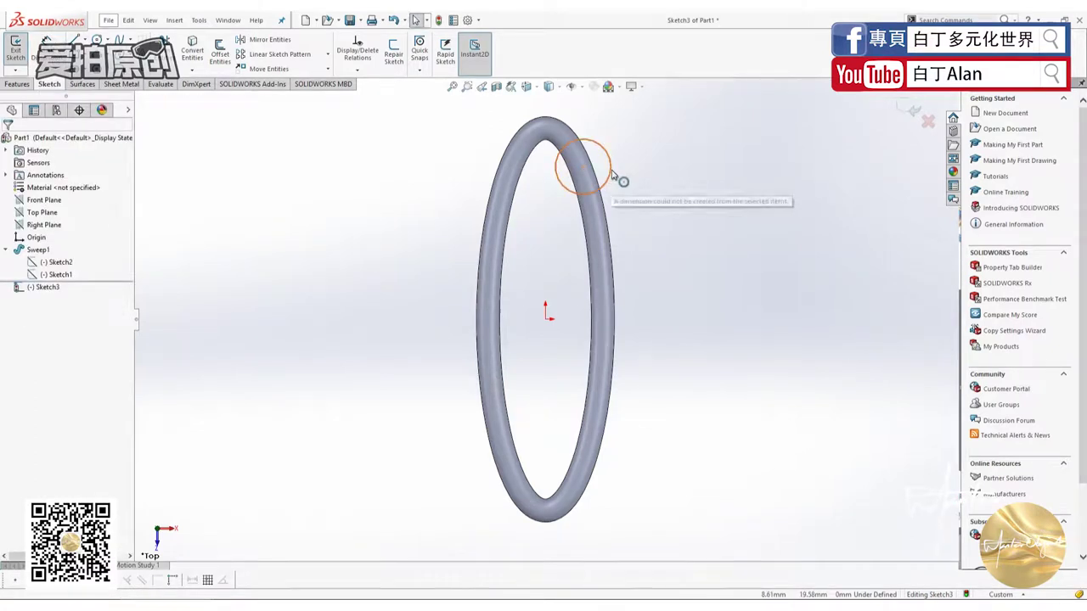
left_click(611, 175)
left_click(44, 49)
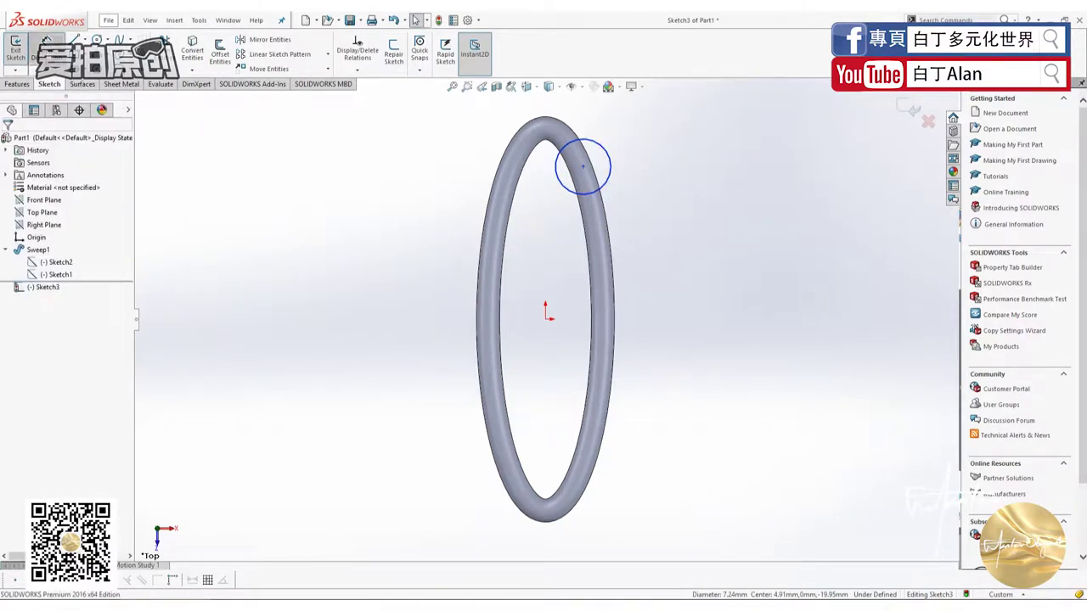
left_click(582, 166)
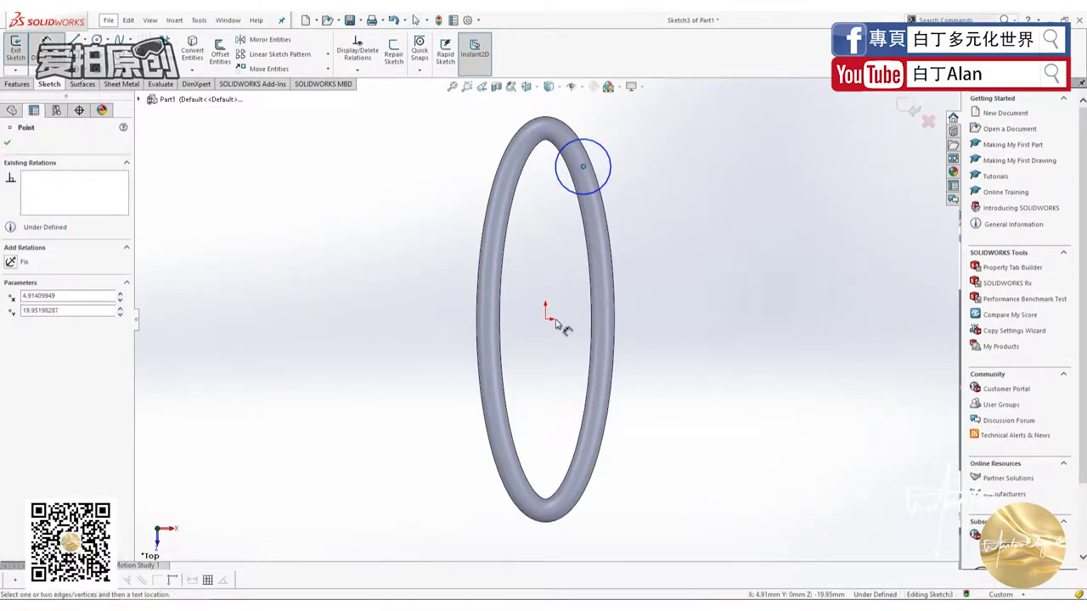
left_click(545, 320)
Place the circle centre 5 mm horizontally and 20 mm vertically from the origin
left_click(560, 348)
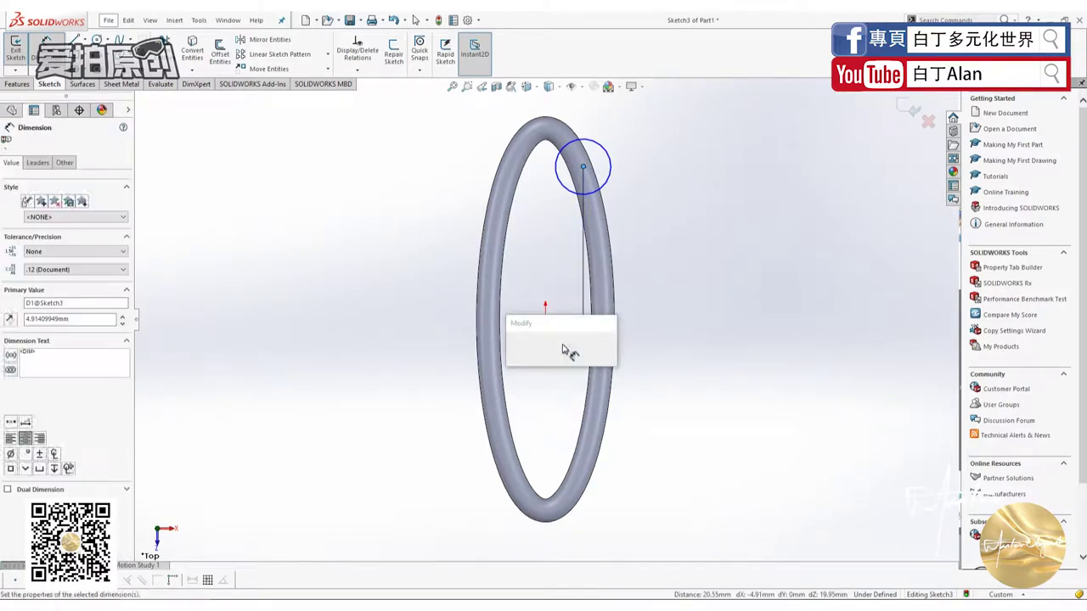
key("Return")
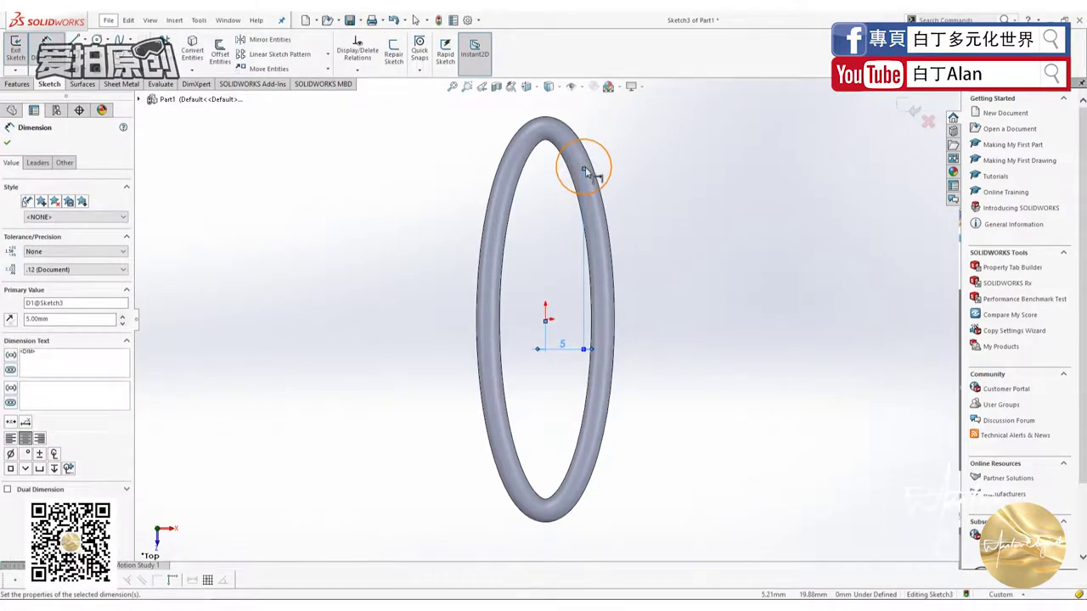
key("Escape")
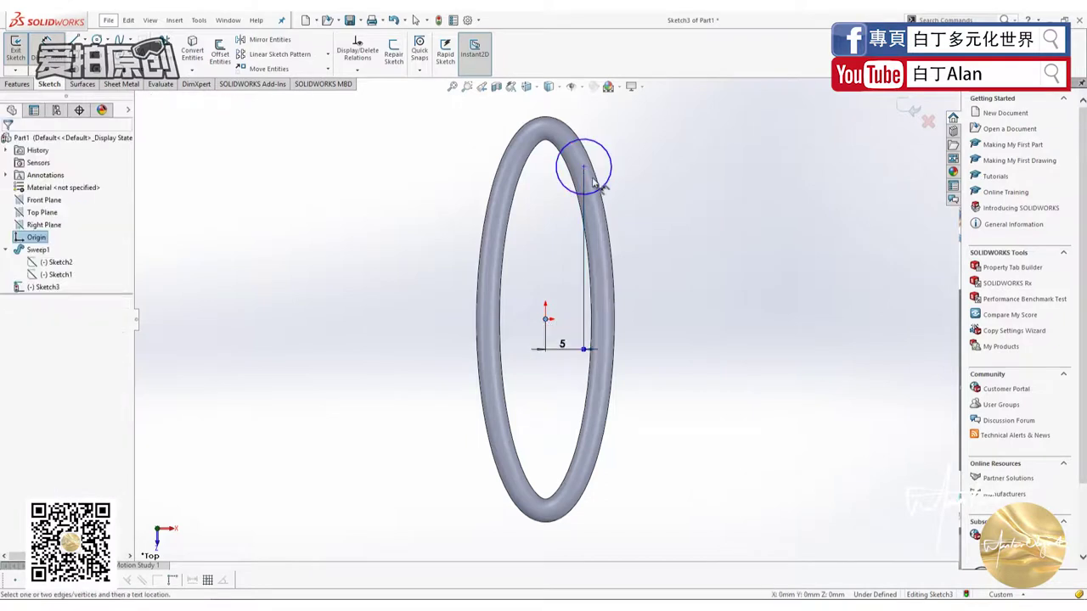
left_click(584, 166)
left_click(545, 319)
left_click(447, 247)
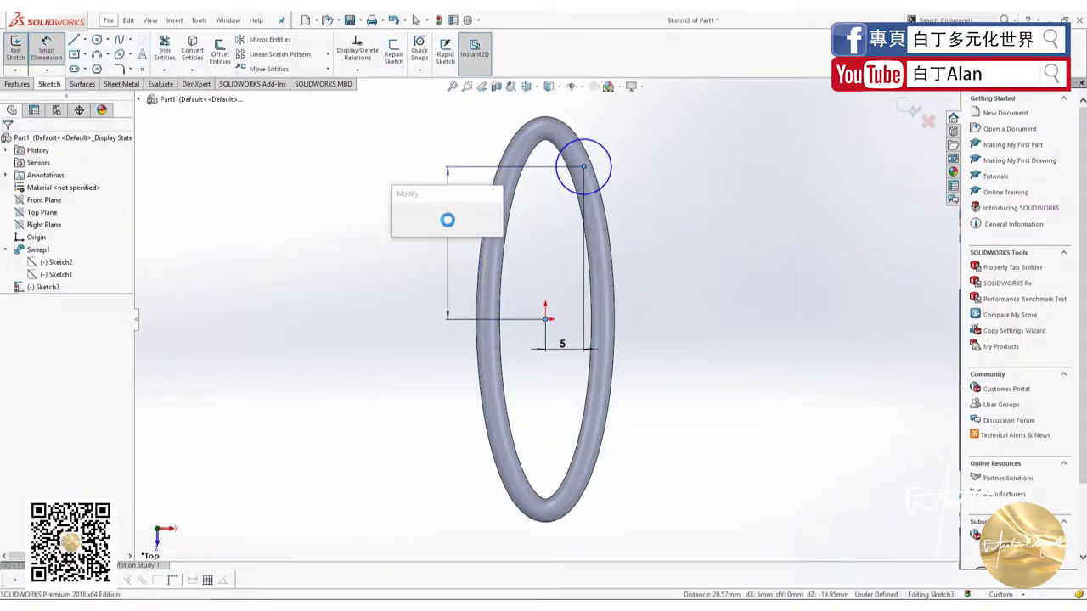
type("20")
key("Return")
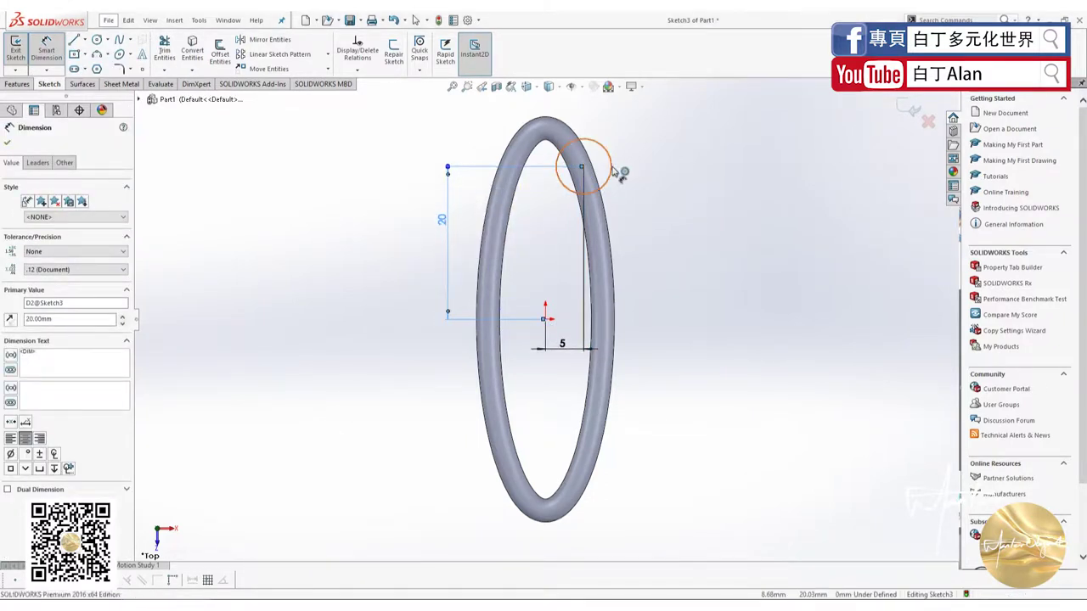
Set the circle diameter to 6 mm and close the fully defined Sketch3
left_click(610, 174)
left_click(646, 175)
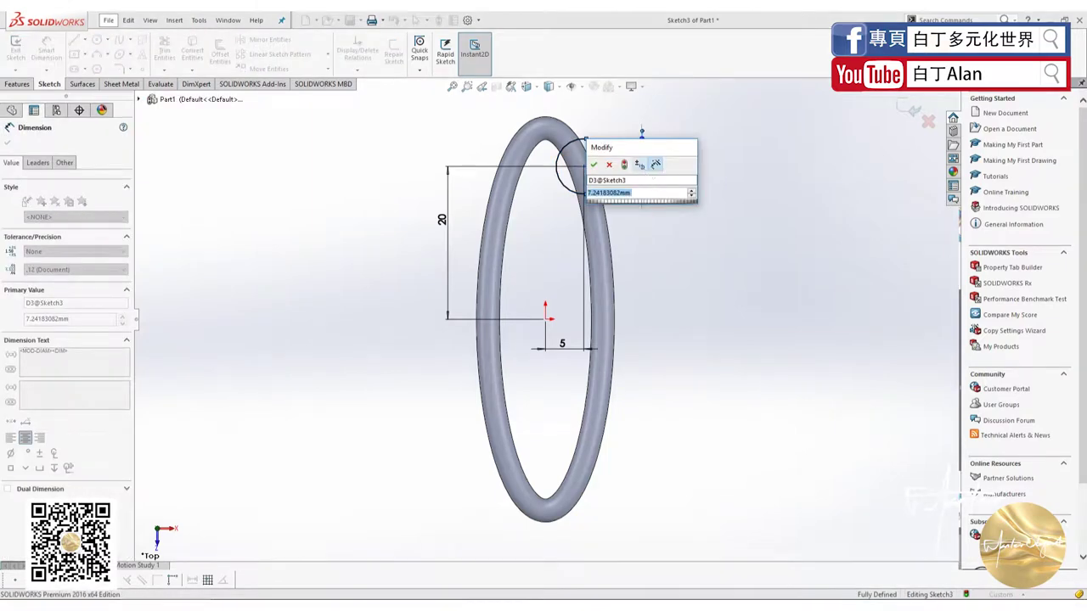
key("Return")
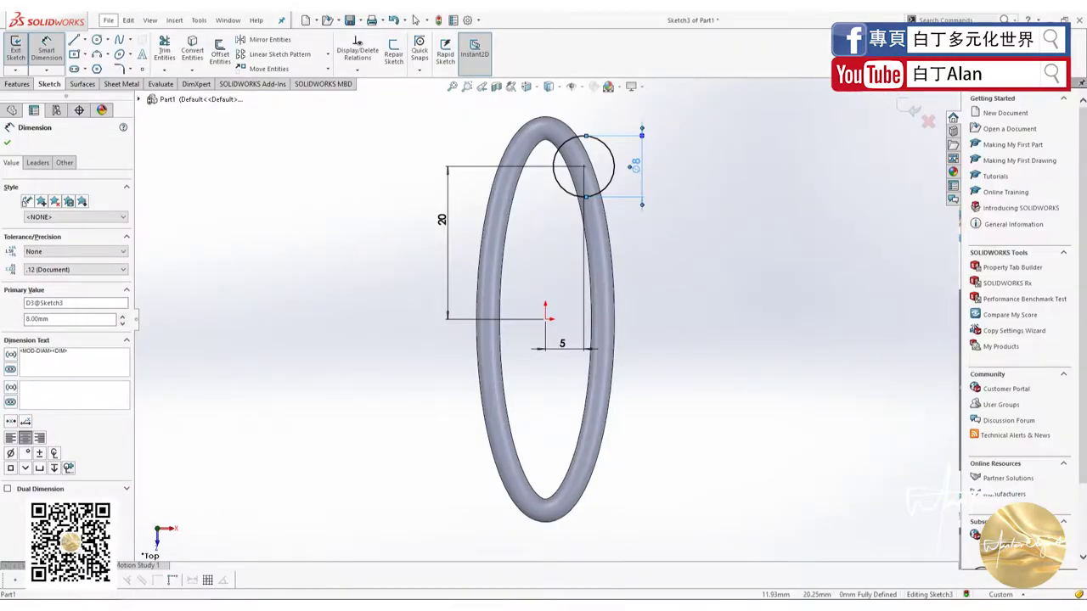
double_click(637, 165)
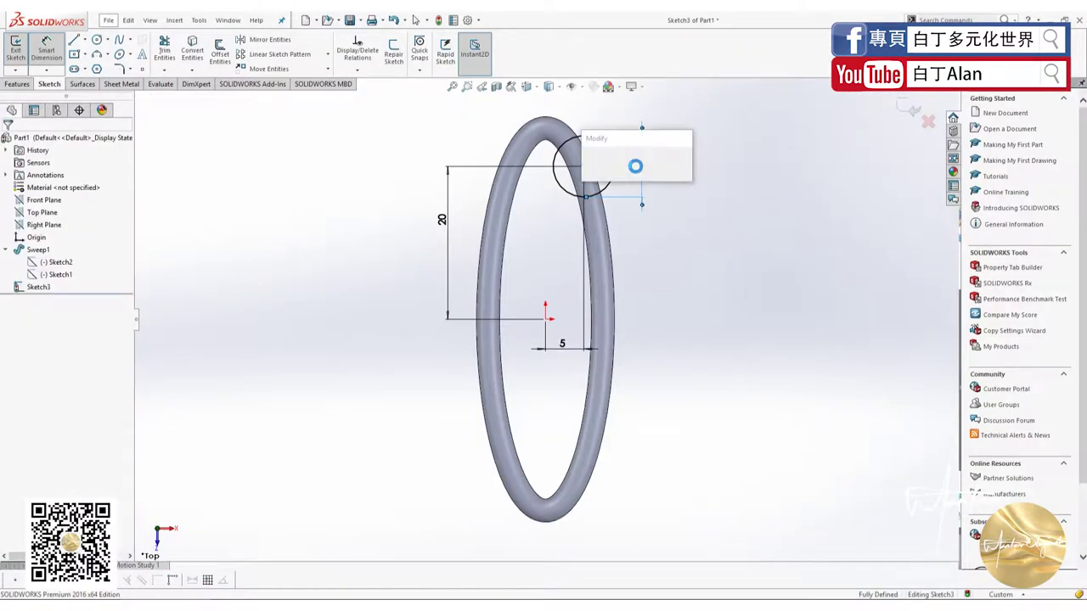
key("Return")
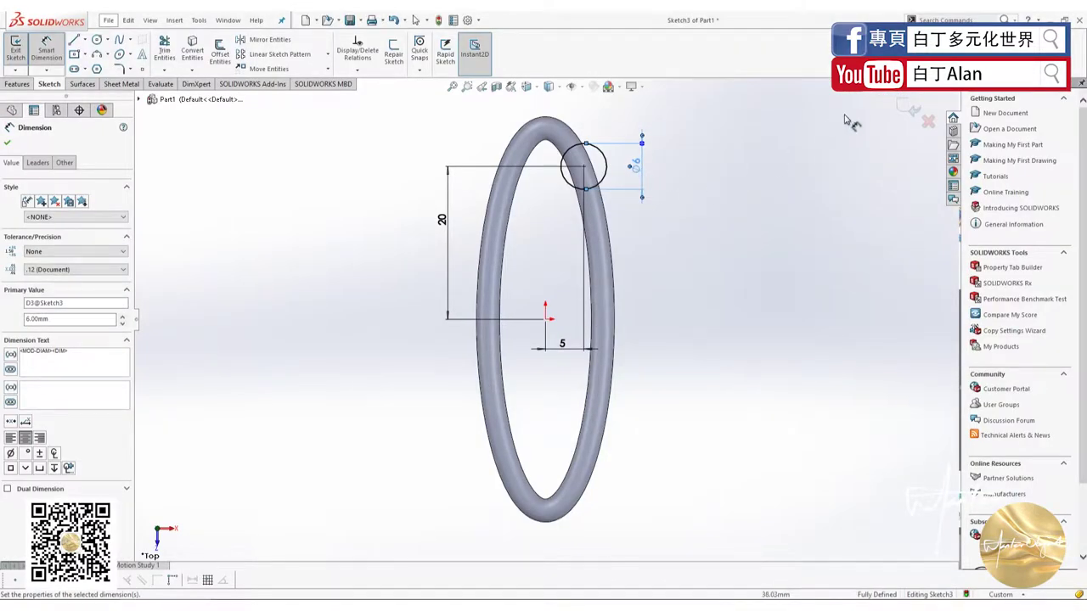
left_click(911, 110)
left_click(911, 110)
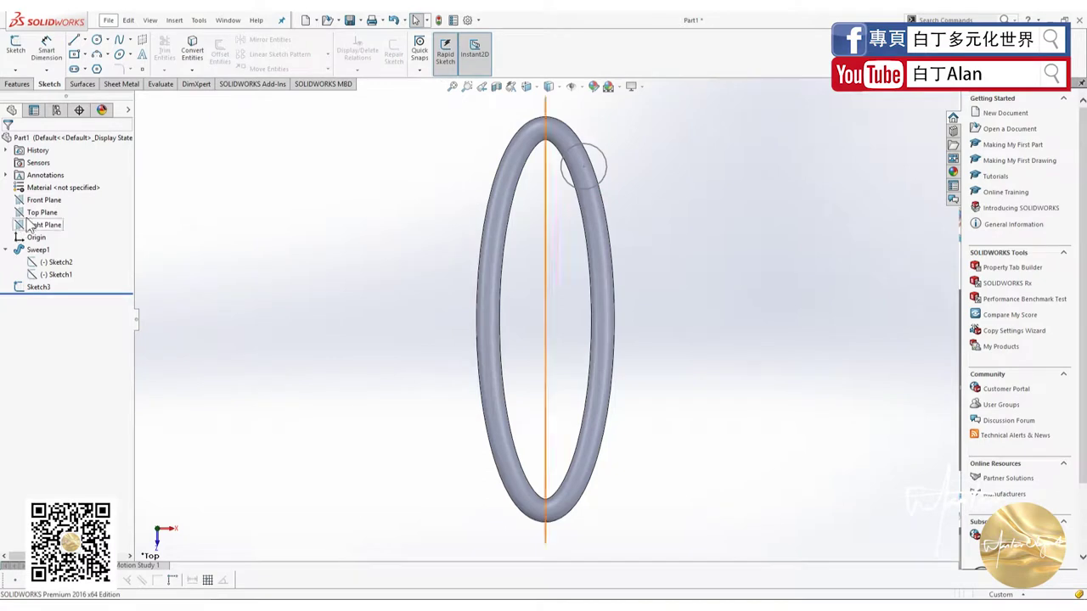
Orbit and zoom in on Sketch3's circle where it crosses the ring tube
left_click(608, 165)
mouse_move(570, 279)
middle_mouse_down()
mouse_move(656, 357)
mouse_move(687, 406)
middle_mouse_up()
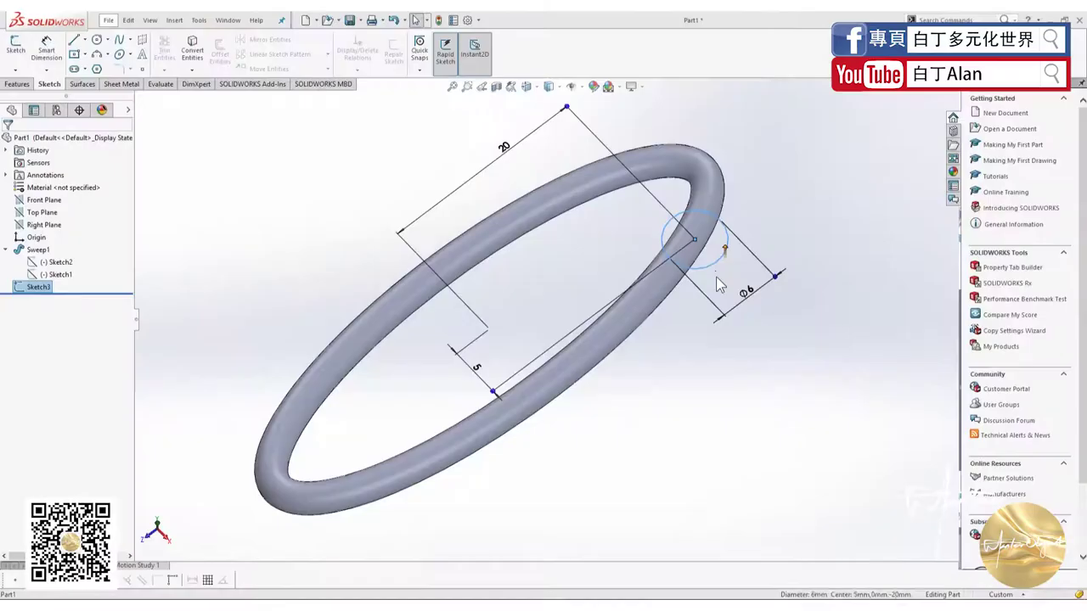
mouse_move(720, 280)
middle_mouse_down()
mouse_move(747, 191)
mouse_move(712, 280)
middle_mouse_up()
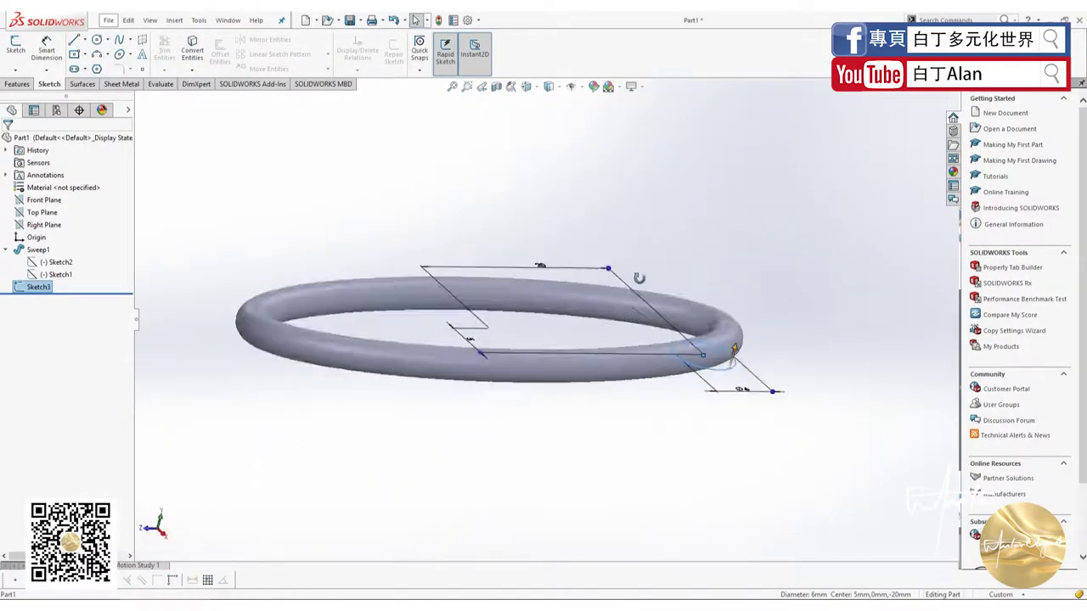
scroll(712, 281, "down", 3)
scroll(712, 280, "down", 2)
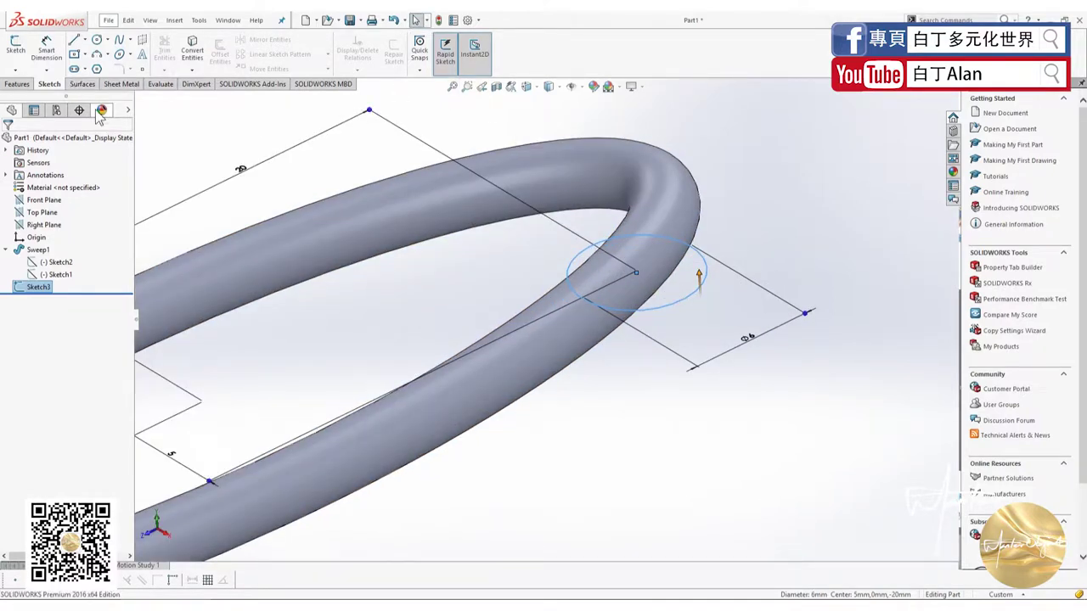
Open Reference Geometry from the Features tab to begin a new plane
left_click(16, 84)
left_click(476, 71)
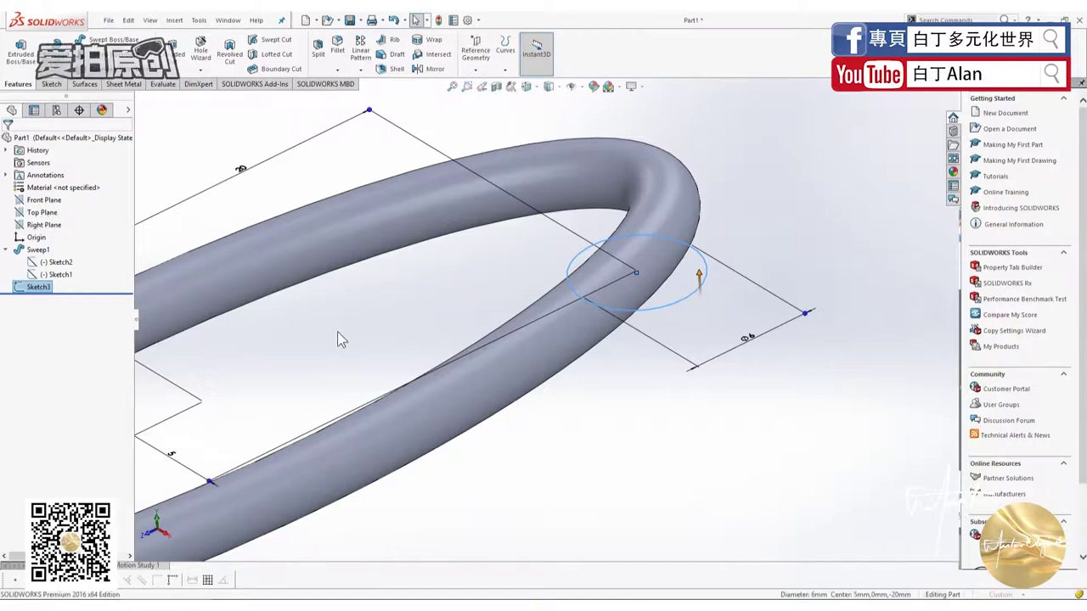
scroll(338, 340, "down", 2)
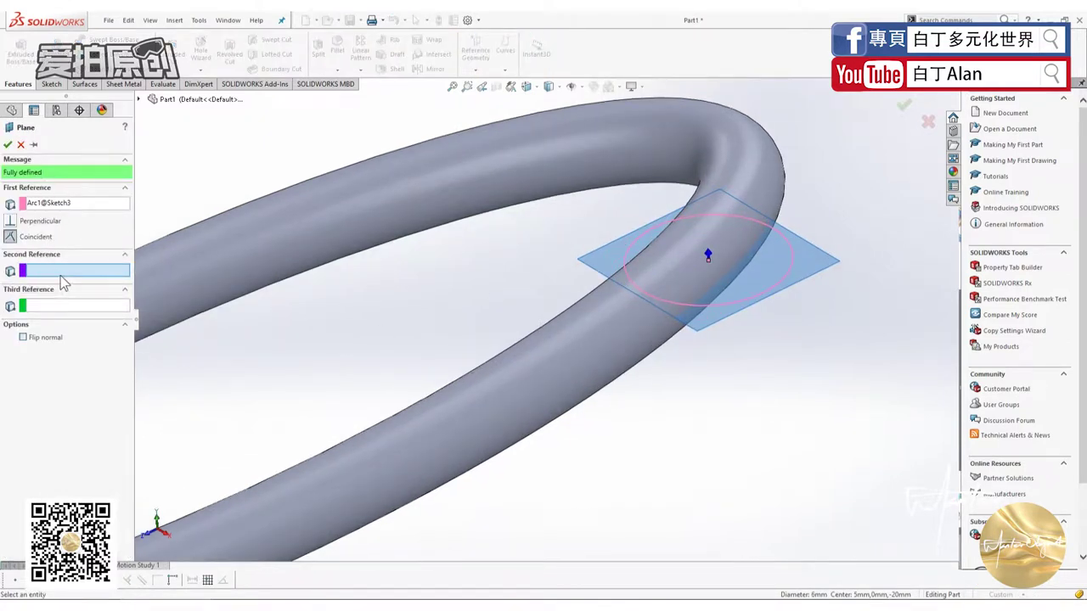
Create Plane1 parallel to the Right Plane through the circle's centre and view it face-on
left_click(141, 101)
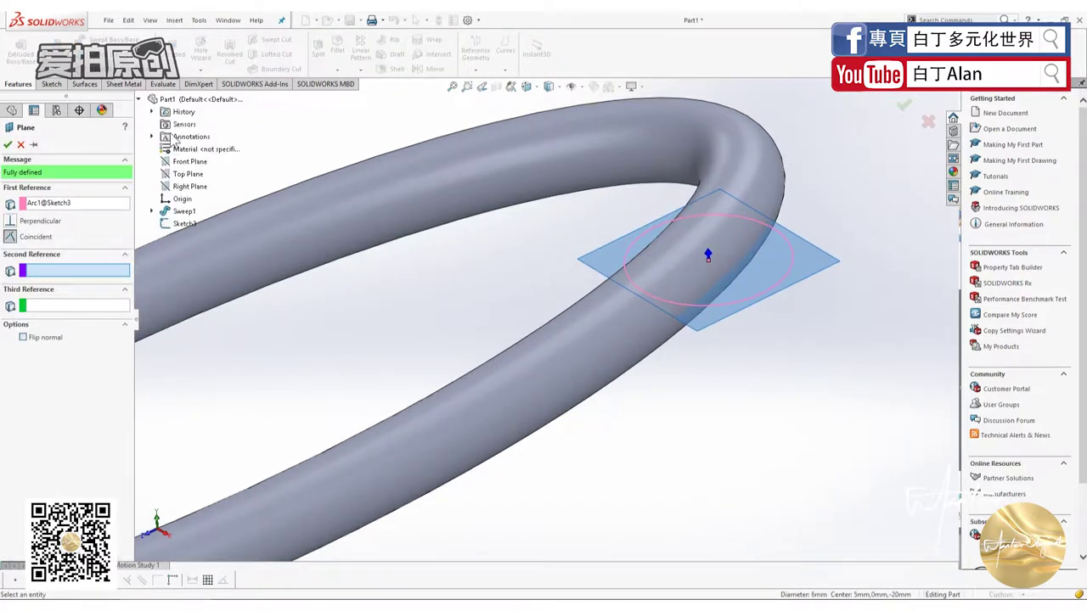
scroll(587, 229, "up", 2)
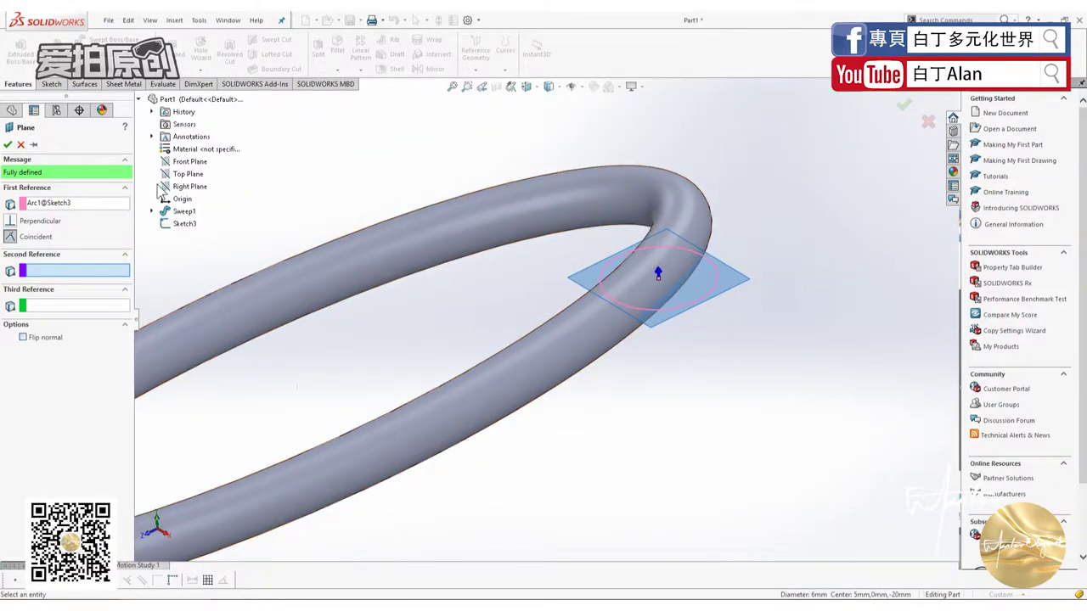
left_click(66, 205)
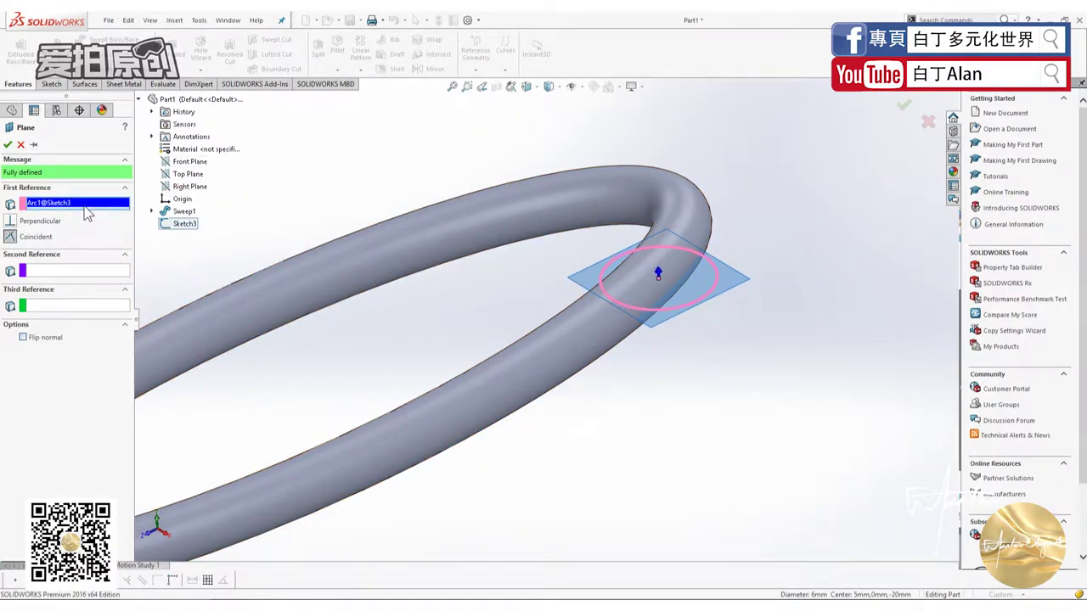
left_click(189, 186)
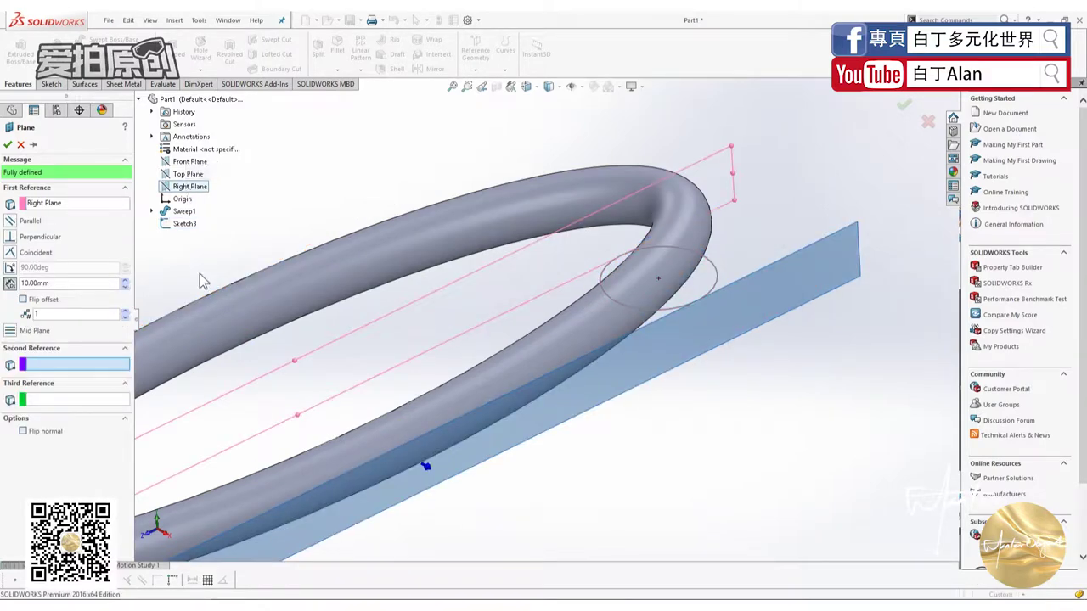
left_click(659, 279)
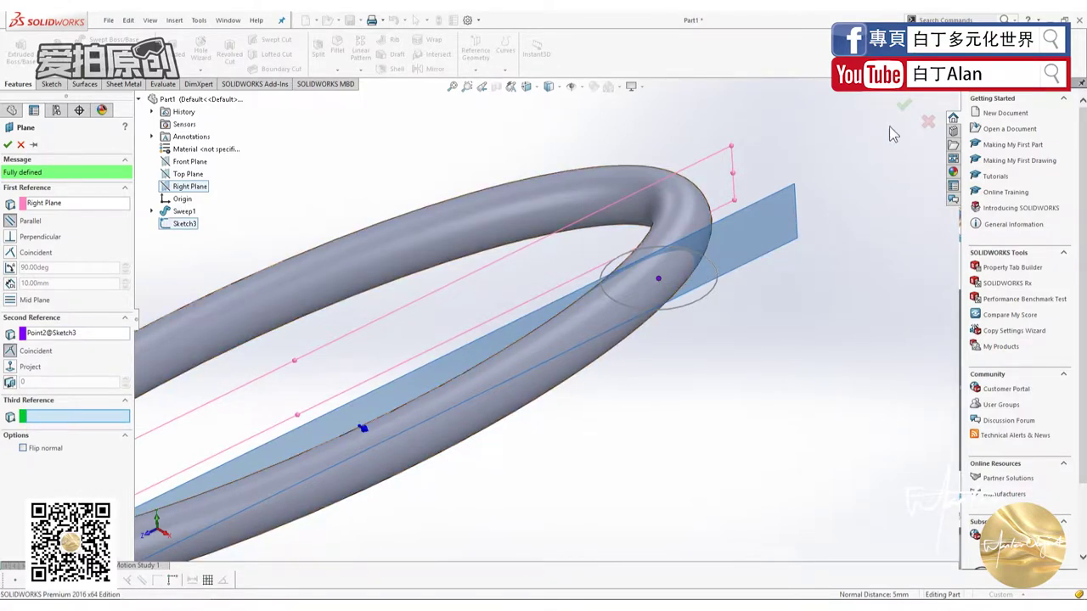
left_click(906, 107)
mouse_move(787, 315)
middle_mouse_down()
mouse_move(835, 352)
mouse_move(812, 312)
middle_mouse_up()
key("ctrl+8")
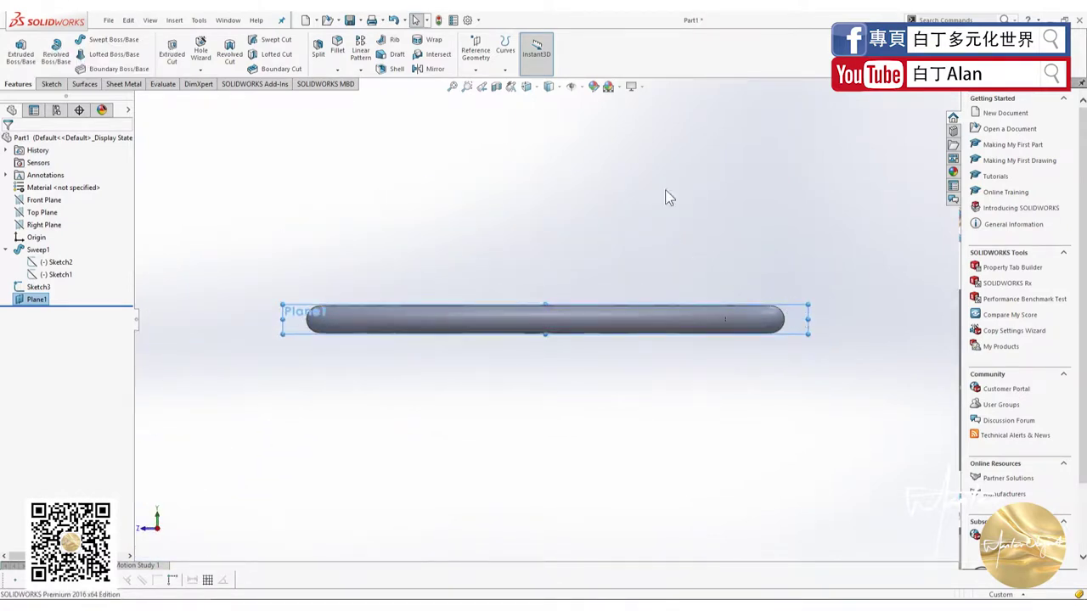
Switch the display style to Hidden Lines Visible and zoom in on the ring
left_click(559, 90)
left_click(550, 136)
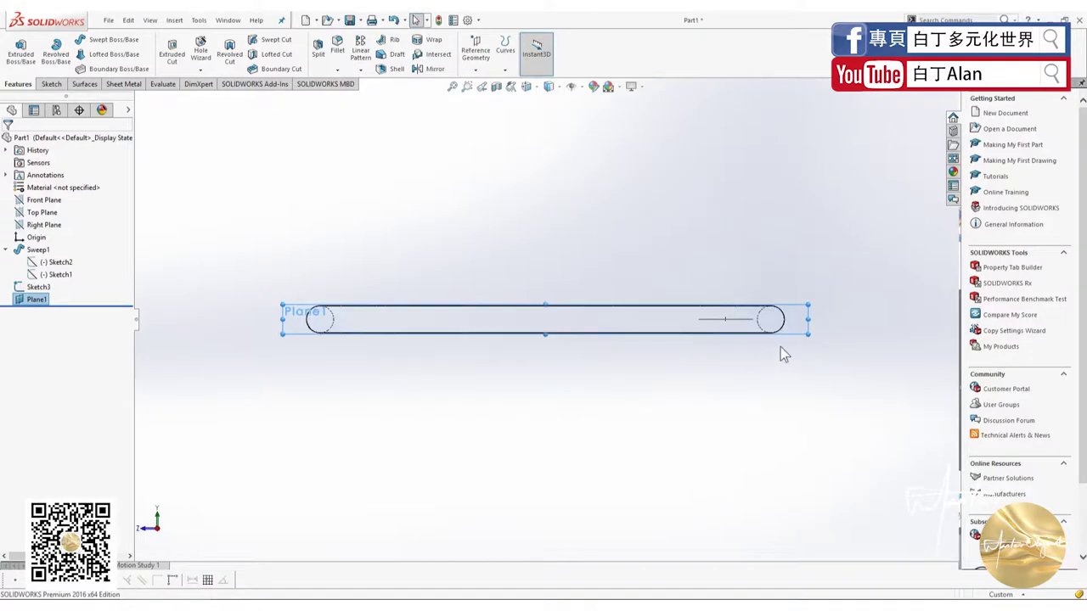
scroll(780, 347, "down", 3)
scroll(714, 293, "down", 1)
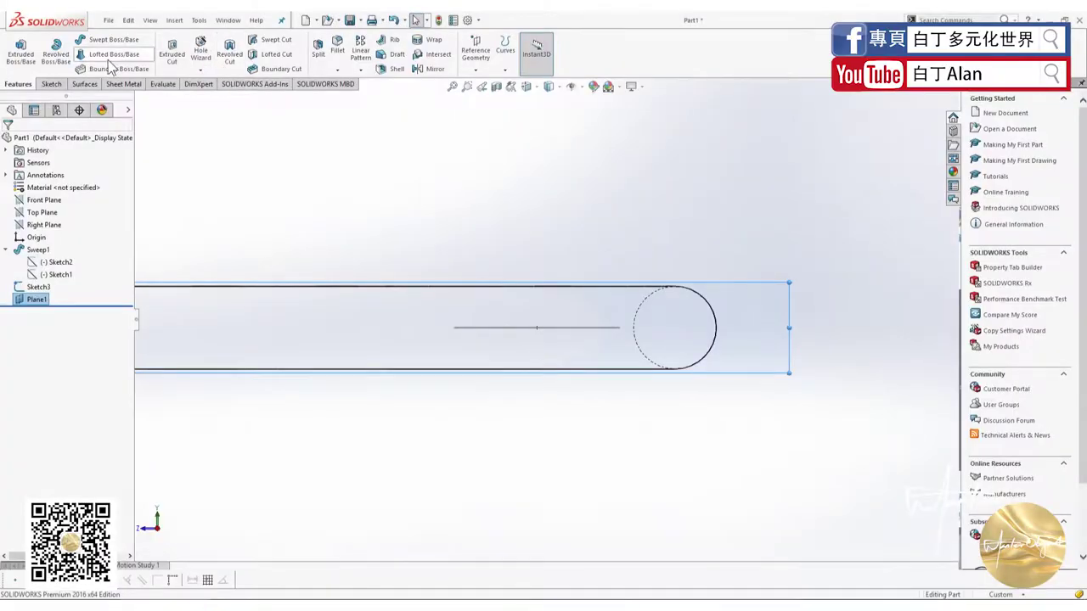
Sketch a circle on Plane1 centred on the centreline with a 3 mm diameter, then exit
left_click(58, 83)
left_click(97, 41)
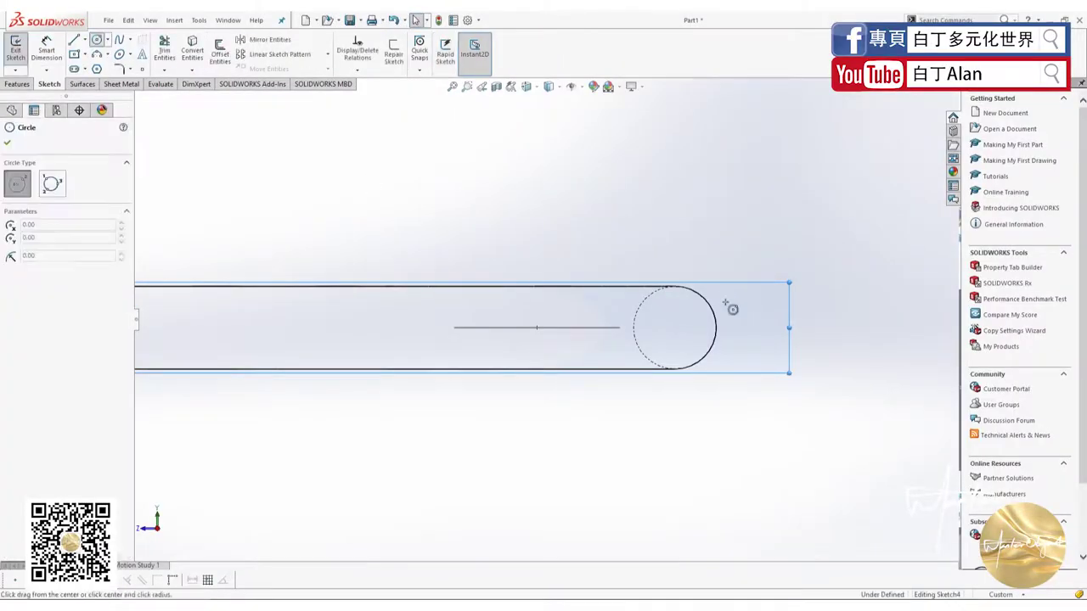
left_click(621, 327)
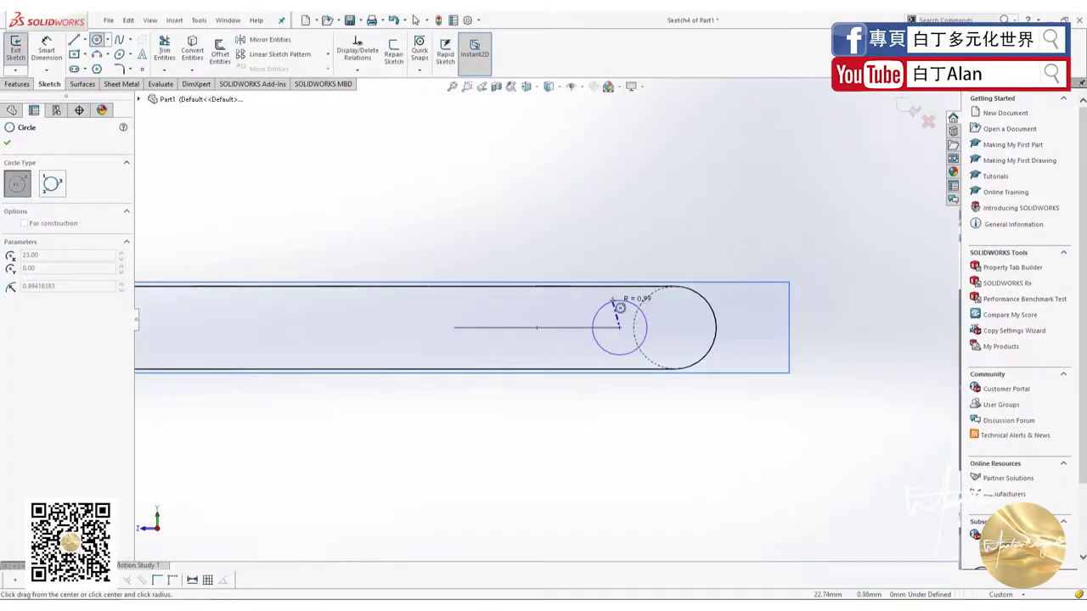
left_click(619, 299)
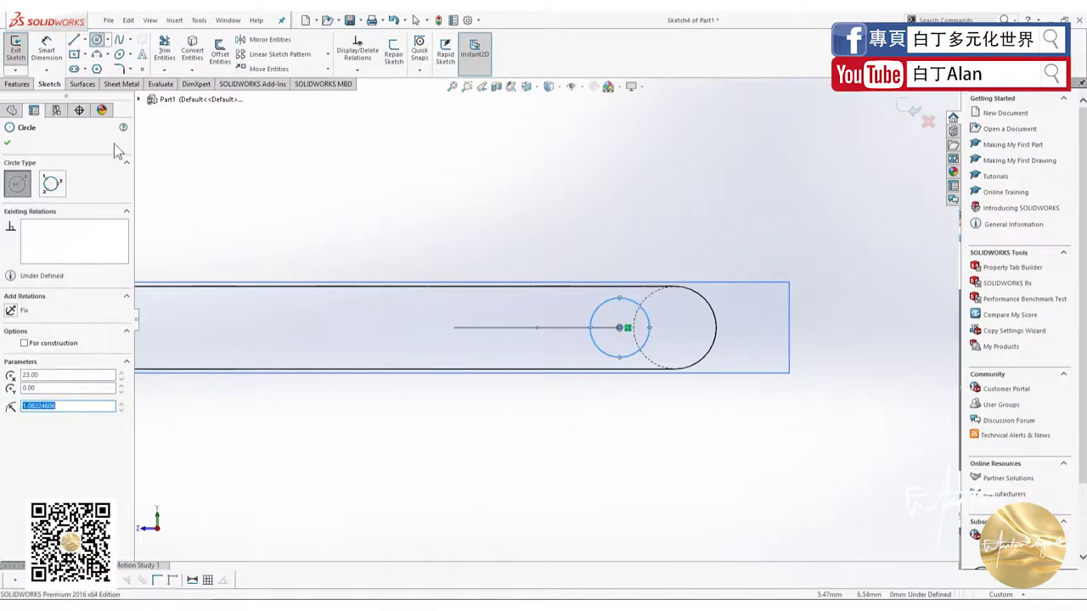
left_click(46, 50)
left_click(679, 328)
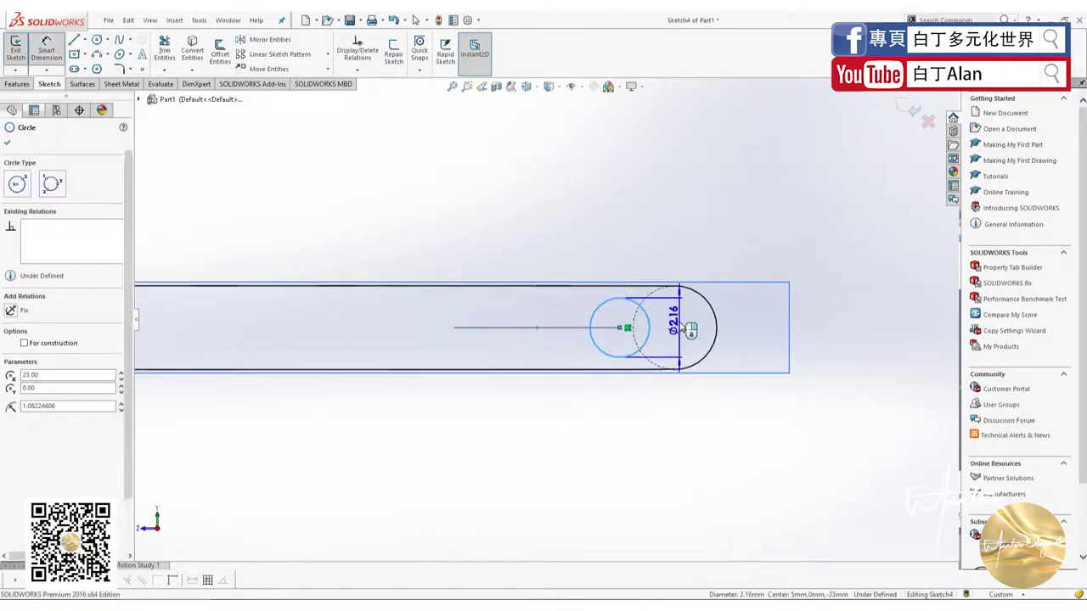
left_click(686, 321)
type("3")
key("Return")
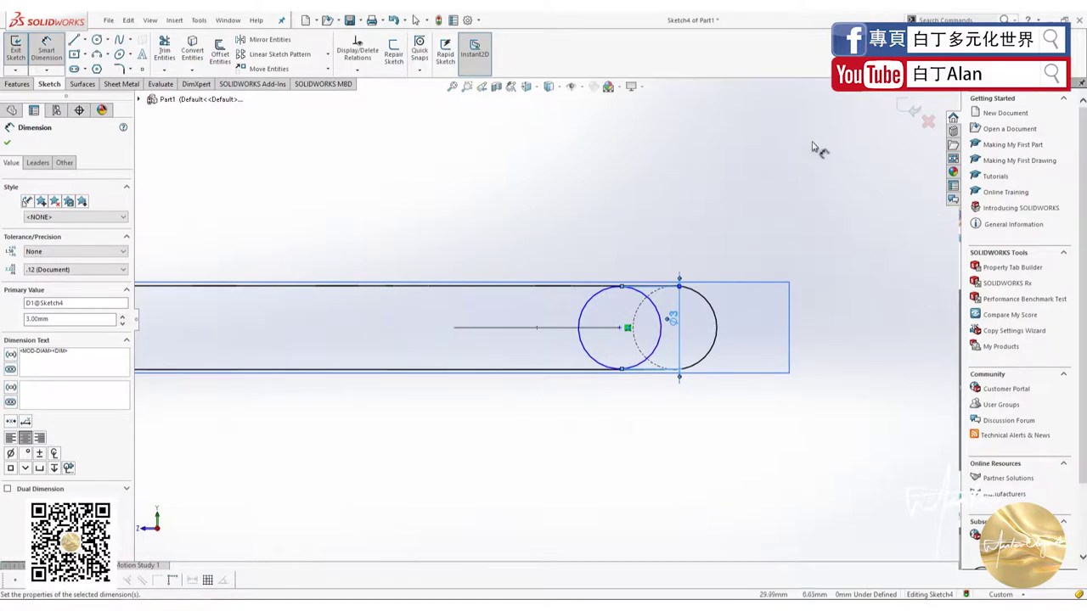
left_click(905, 108)
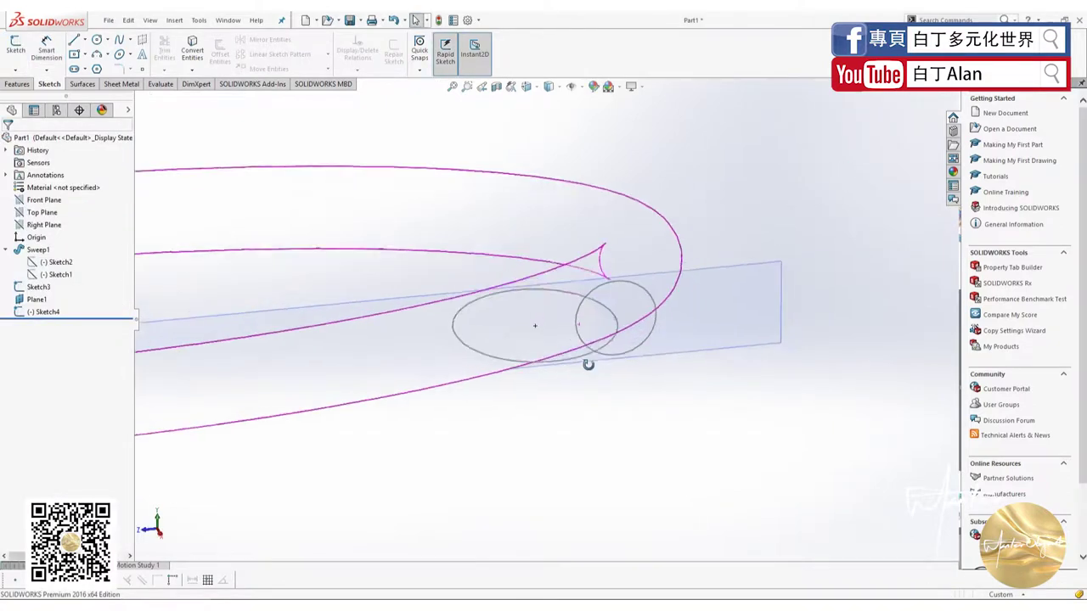
Return the ring to shaded display and start a sweep using the two sketches
left_click(559, 86)
left_click(552, 119)
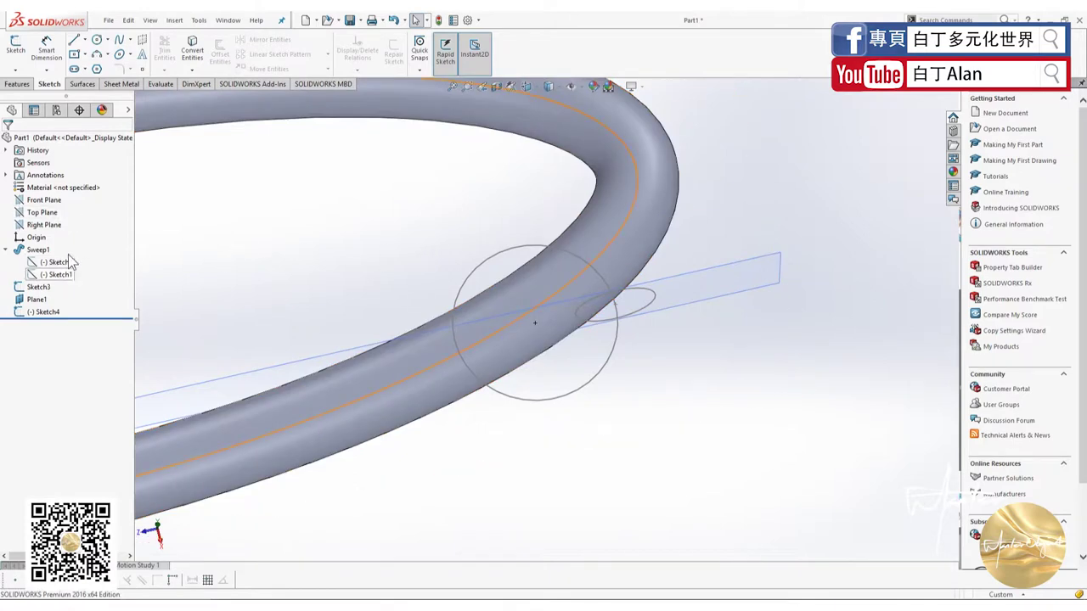
left_click(19, 84)
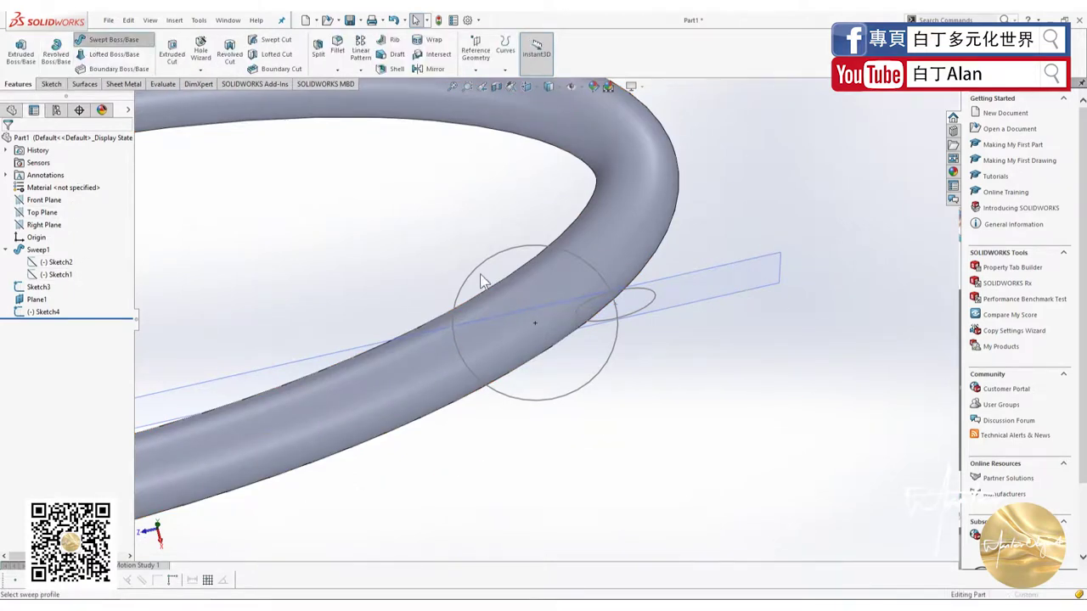
left_click(109, 39)
left_click(482, 267)
left_click(654, 299)
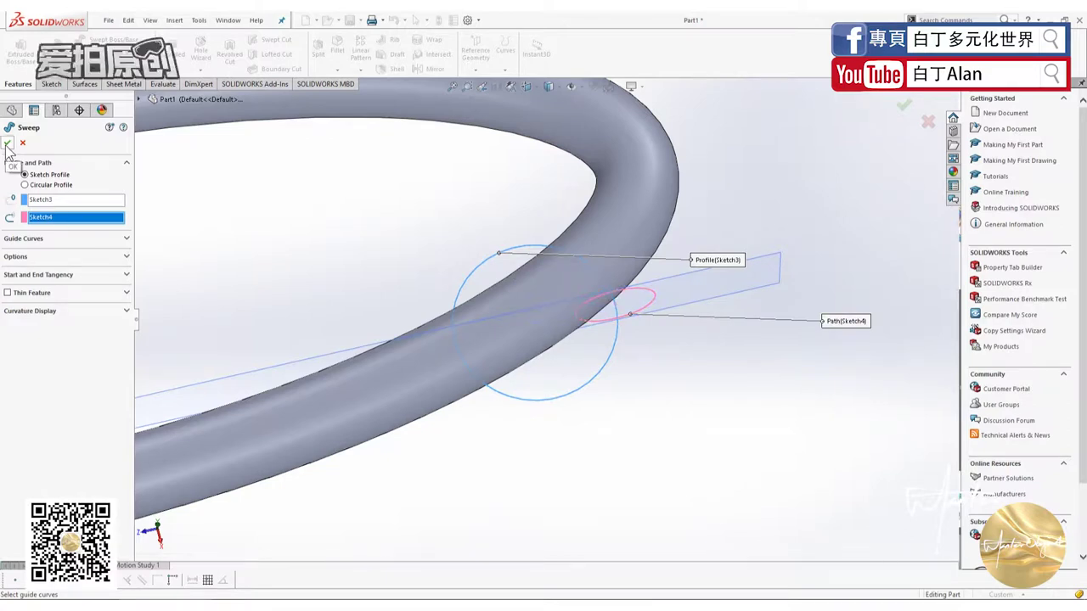
Make Sketch3 the sweep path and Sketch4 the profile, creating Sweep2, then inspect it
right_click(42, 203)
left_click(46, 221)
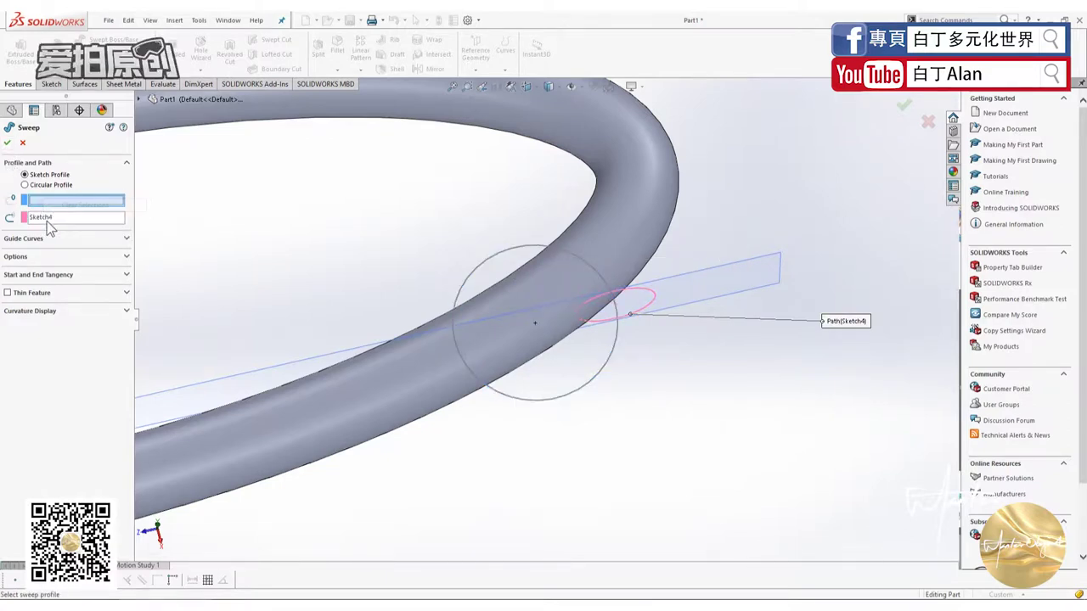
right_click(49, 223)
left_click(72, 236)
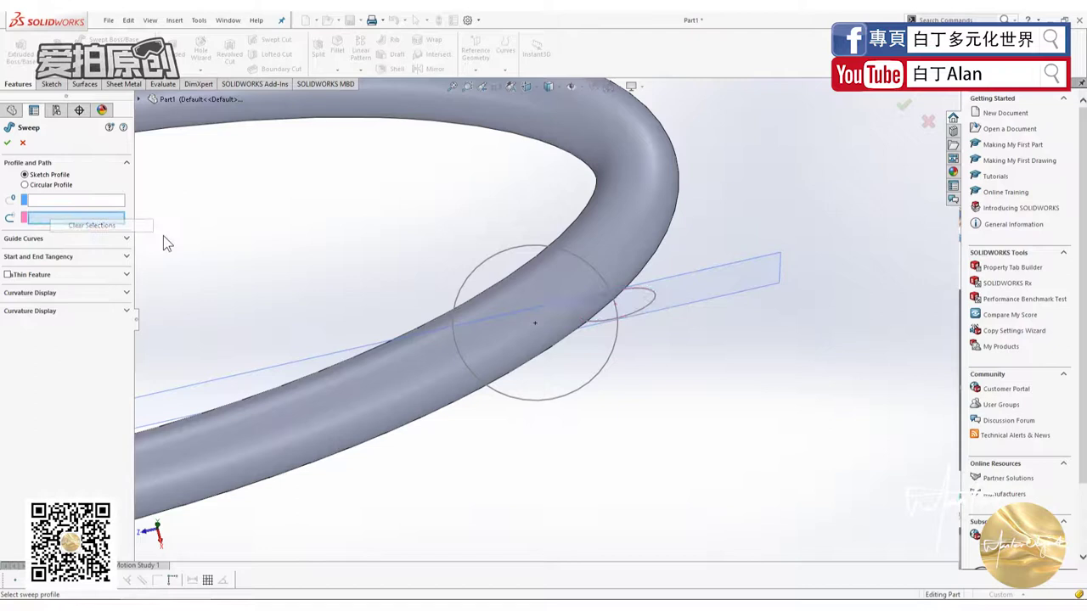
left_click(627, 300)
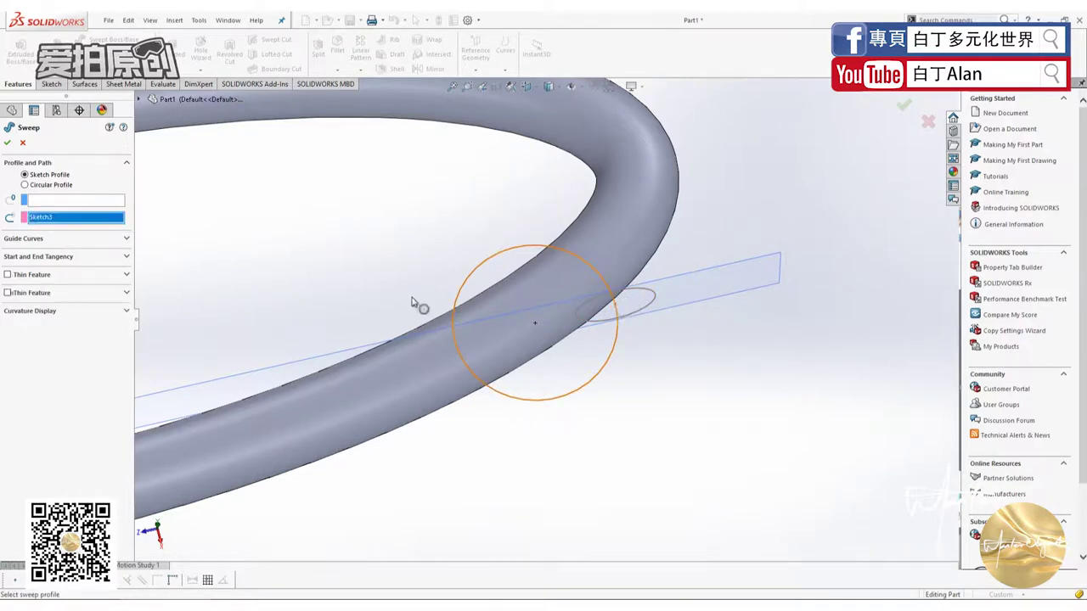
left_click(79, 204)
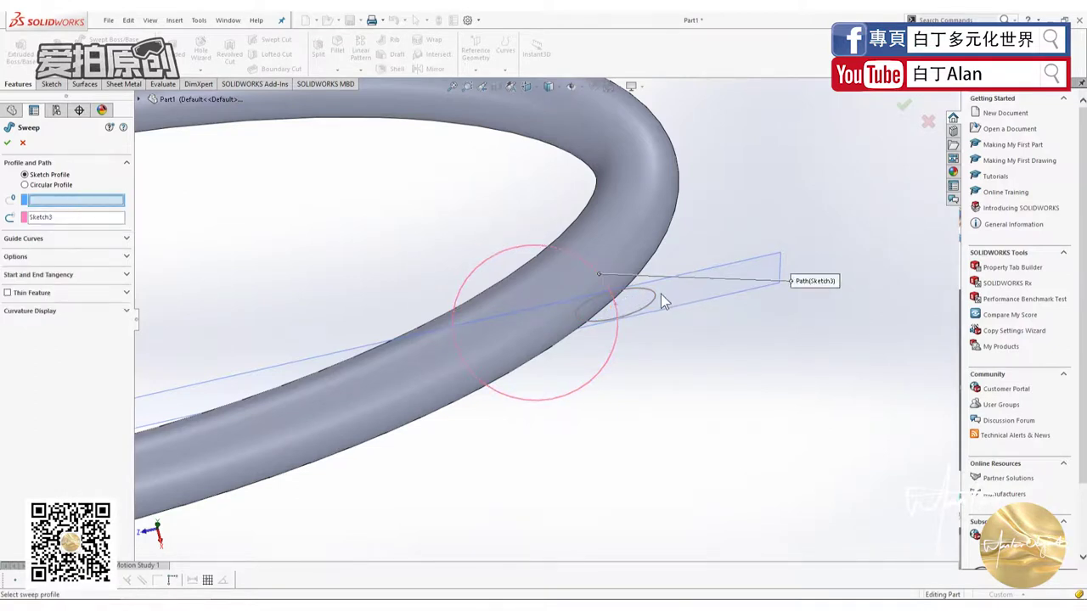
left_click(658, 299)
left_click(9, 144)
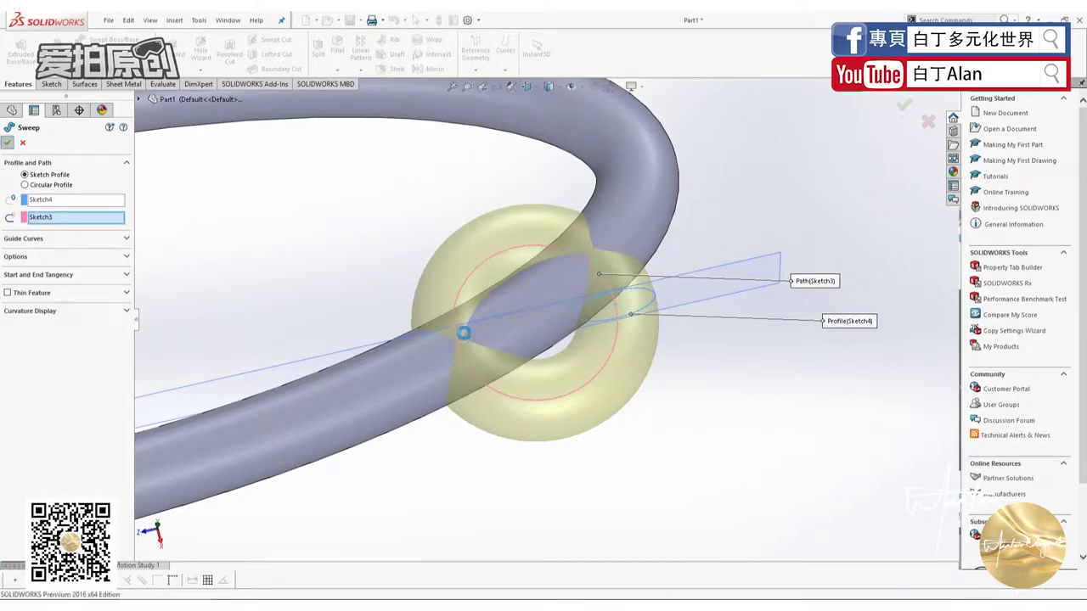
mouse_move(546, 519)
middle_mouse_down()
mouse_move(582, 402)
mouse_move(555, 461)
mouse_move(553, 400)
mouse_move(526, 347)
mouse_move(519, 456)
mouse_move(655, 371)
middle_mouse_up()
left_click(769, 352)
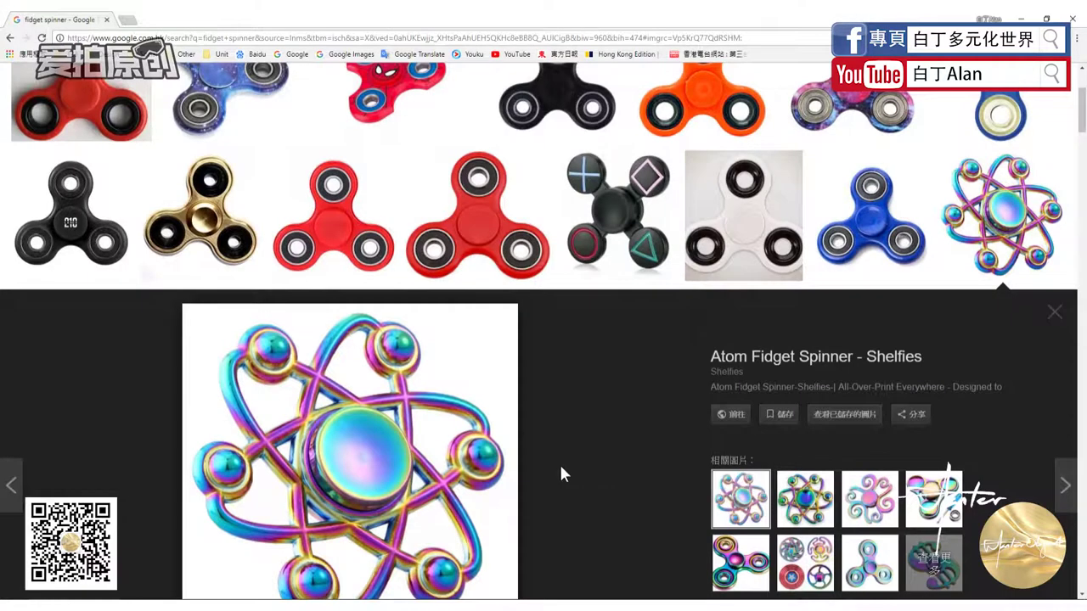
key("alt+Tab")
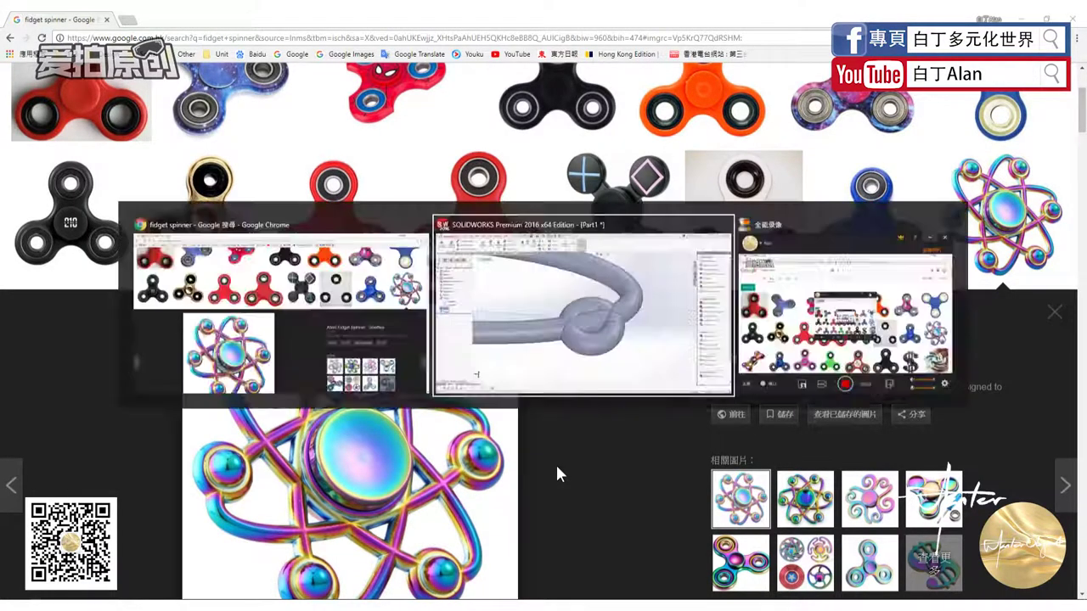
Show the model with Hidden Lines Visible, viewed Normal To Plane1 (Ctrl+8)
key("ctrl+1")
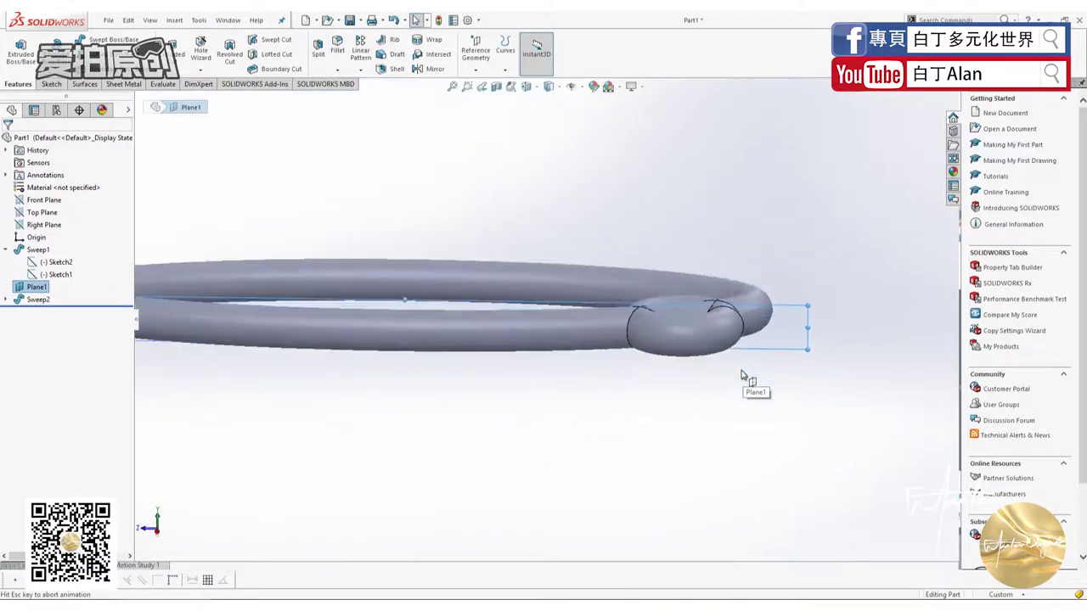
middle_click_drag(783, 331, 330, 116)
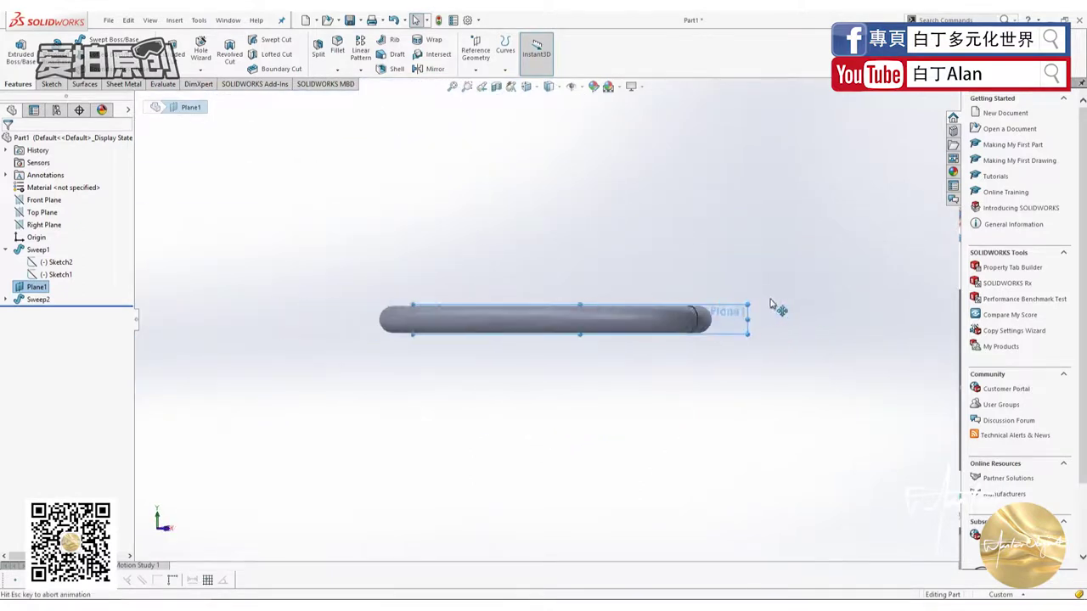
left_click(550, 87)
left_click(555, 159)
key("ctrl+8")
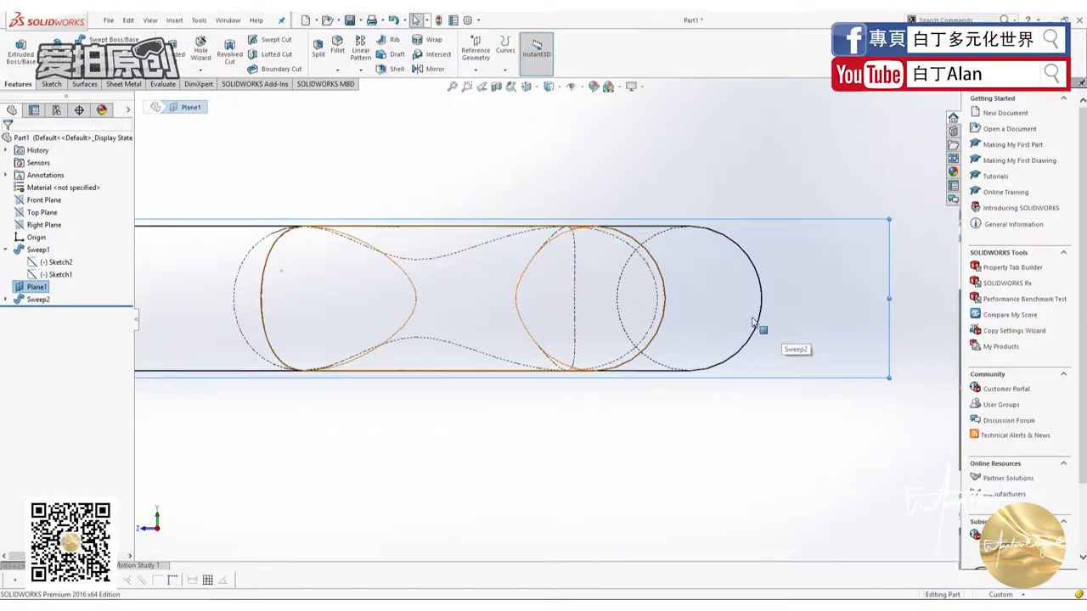
middle_click_drag(409, 233, 400, 299)
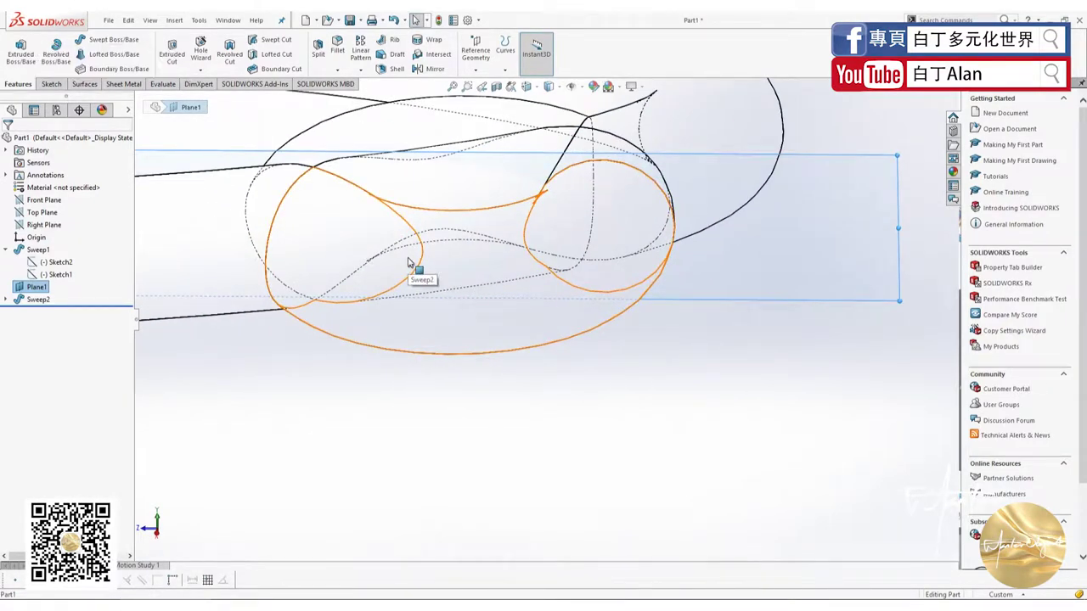
key("ctrl+8")
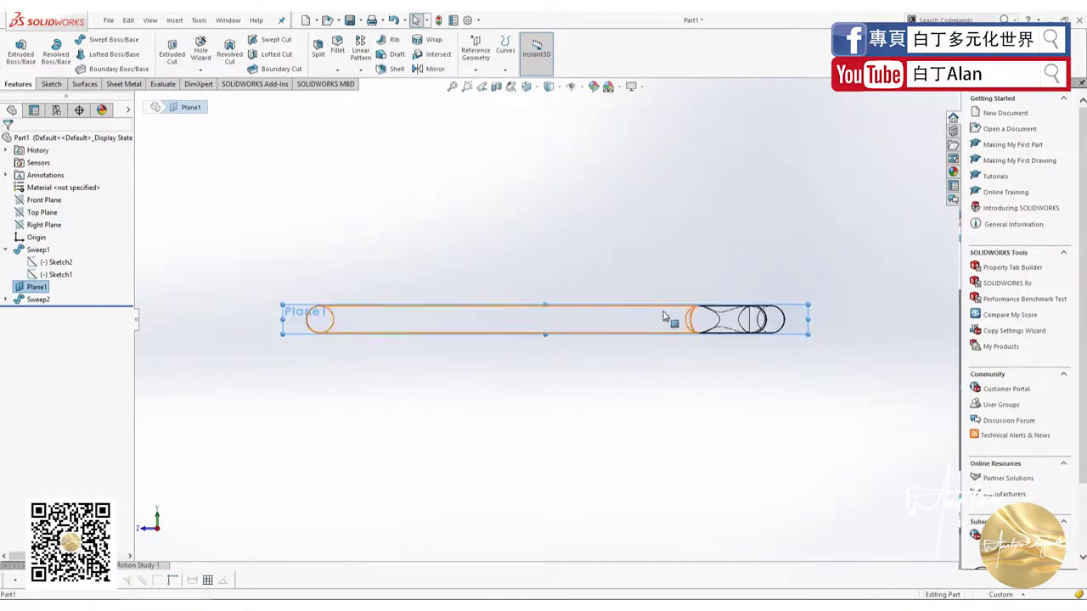
Start a new sketch with a large circle centred between the two sweep profiles
left_click(51, 84)
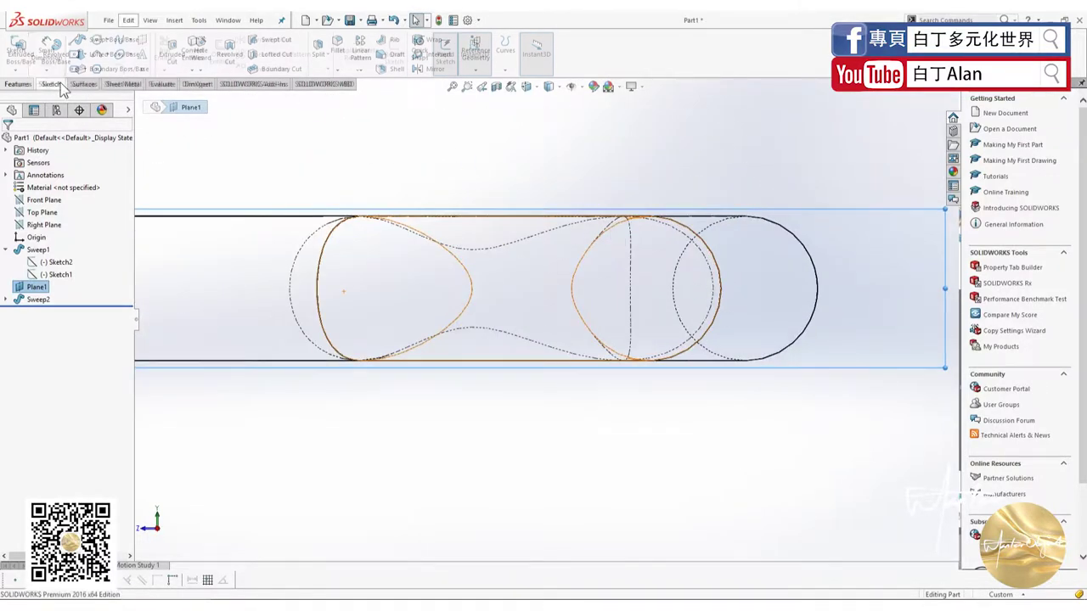
left_click(101, 42)
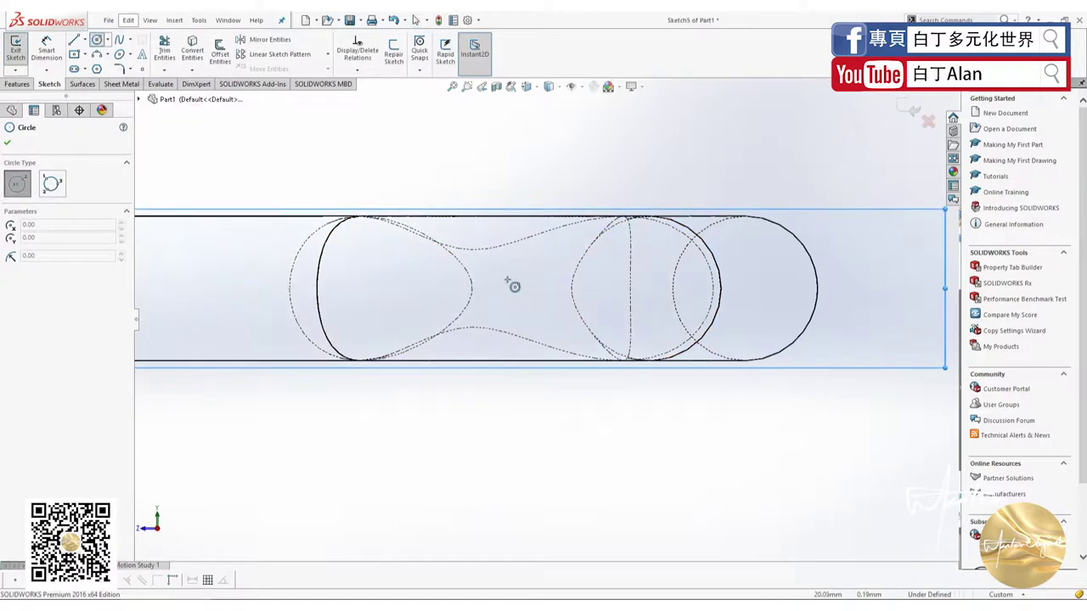
left_click(505, 289)
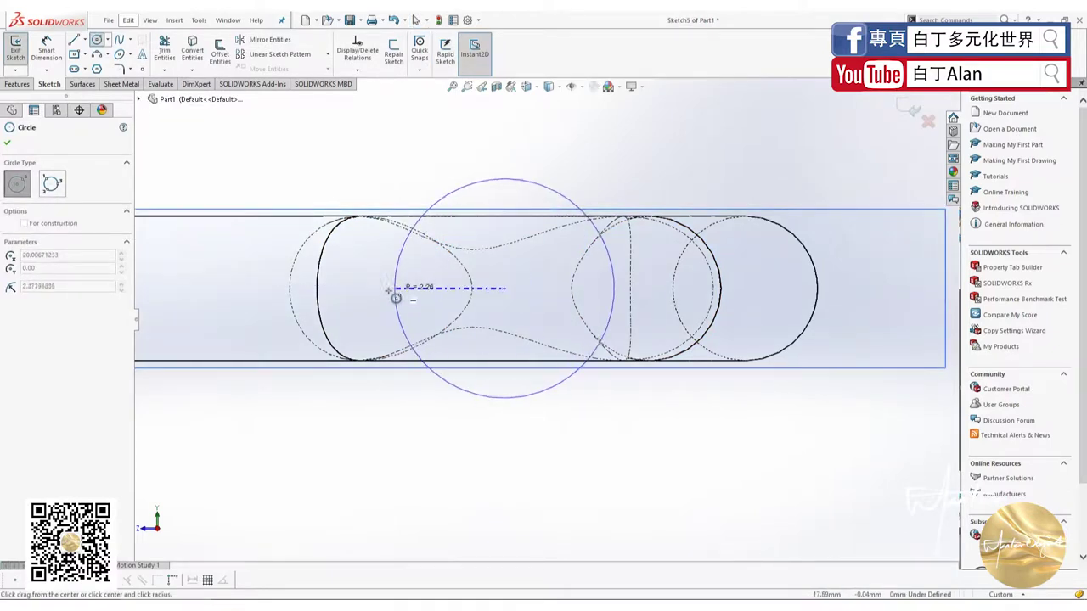
left_click(369, 289)
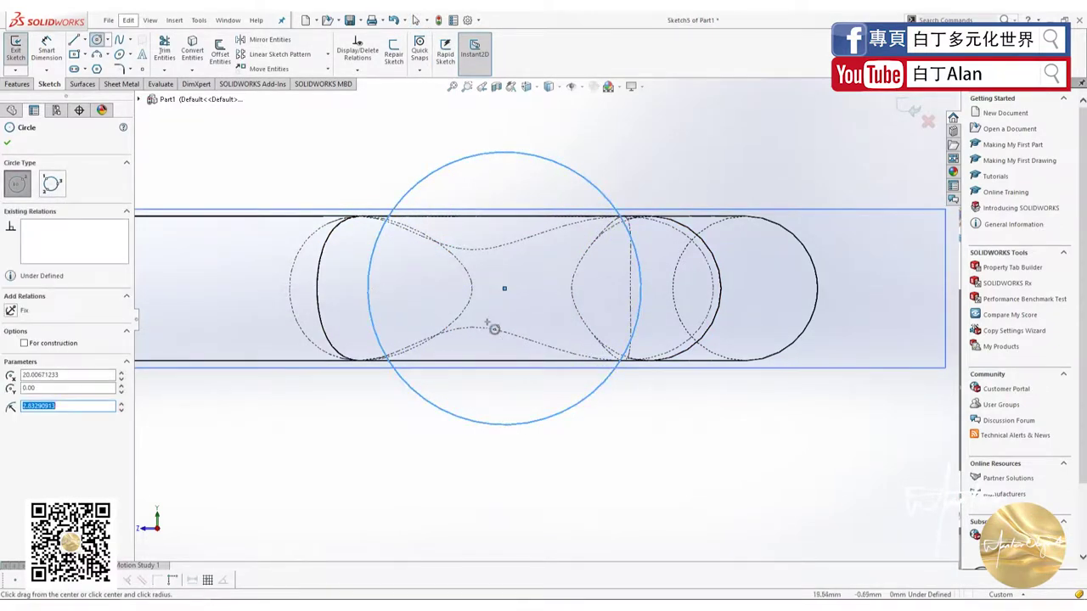
left_click(7, 143)
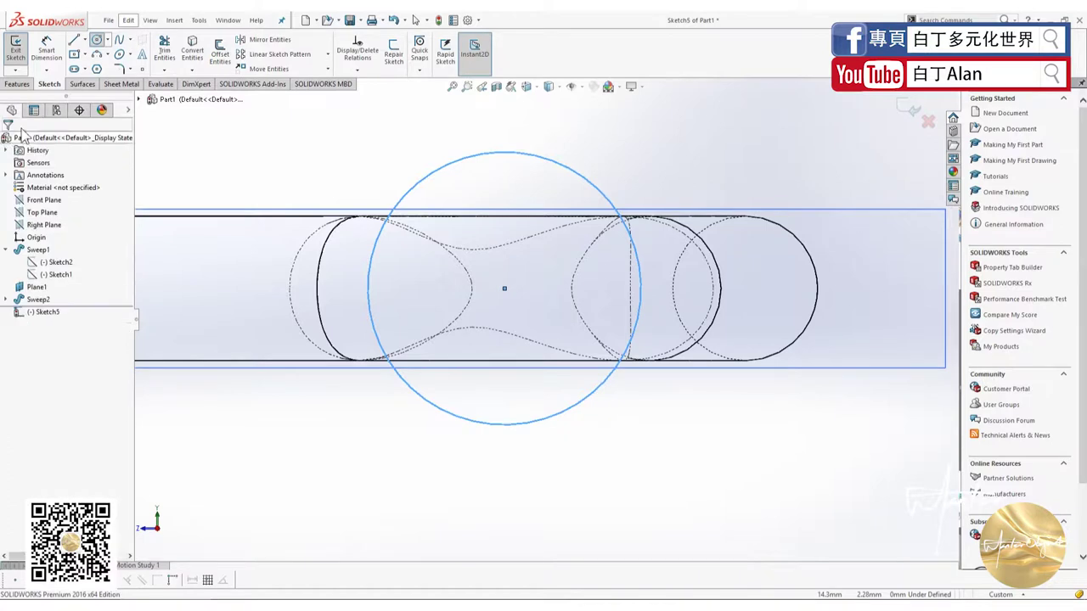
left_click(49, 48)
key("Escape")
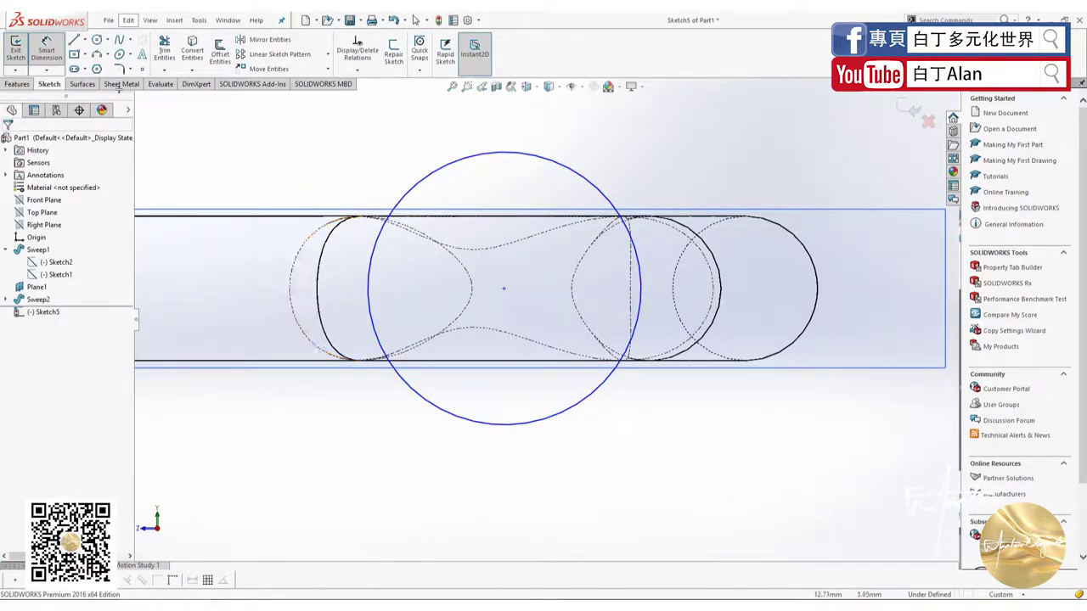
Place sketch points at the left and right arc centres
left_click(141, 70)
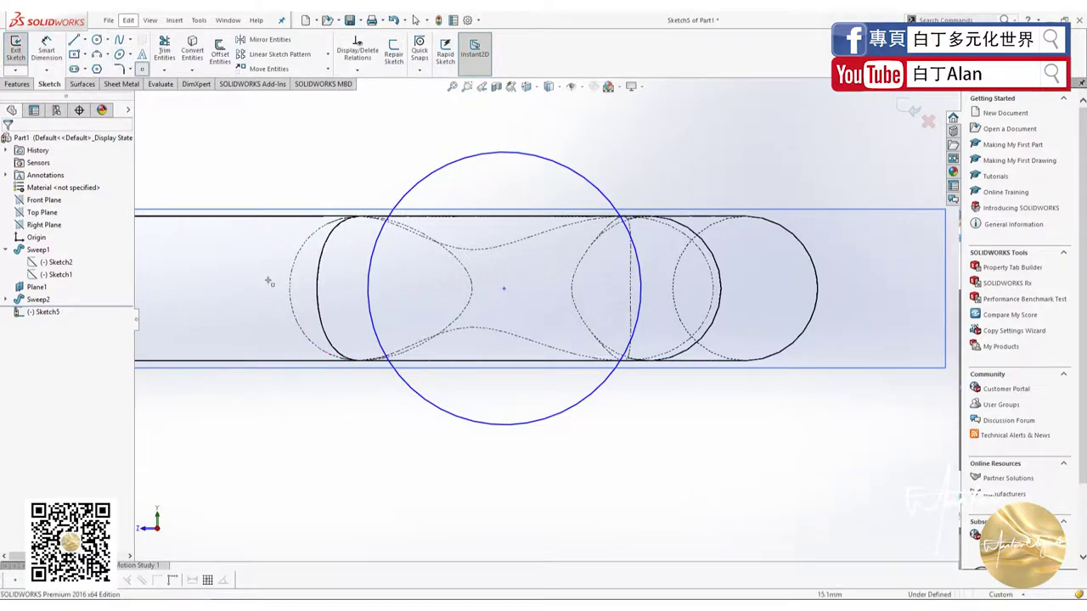
left_click(291, 290)
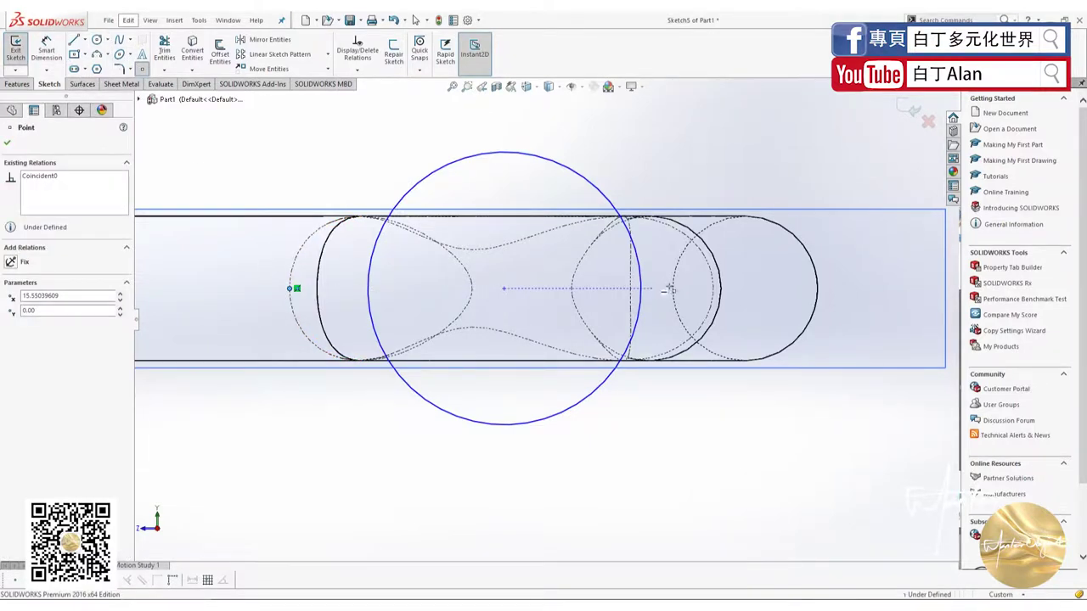
left_click(728, 289)
key("Escape")
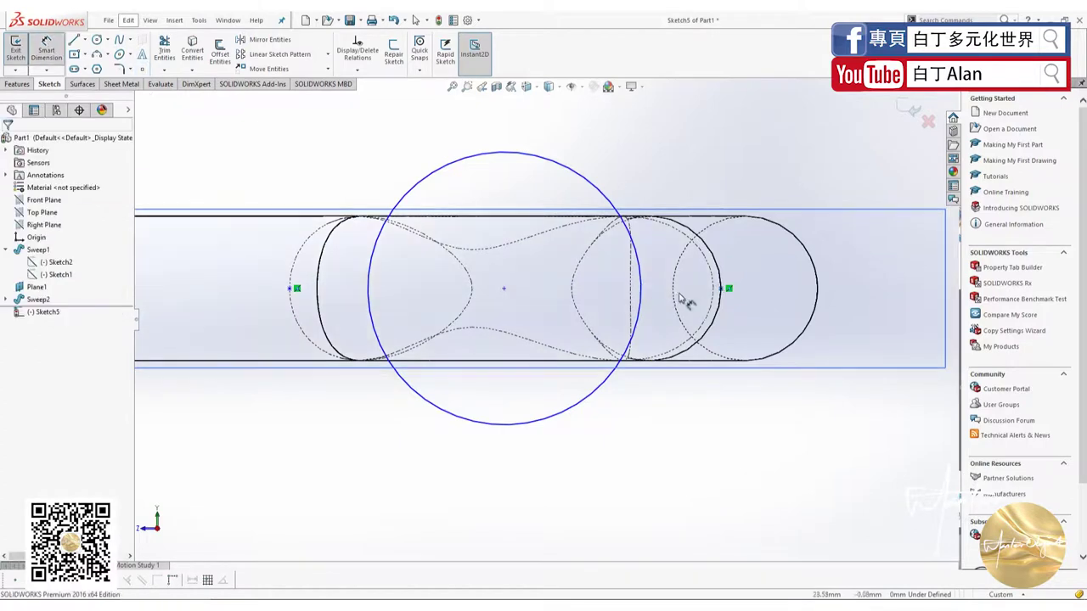
left_click(721, 290)
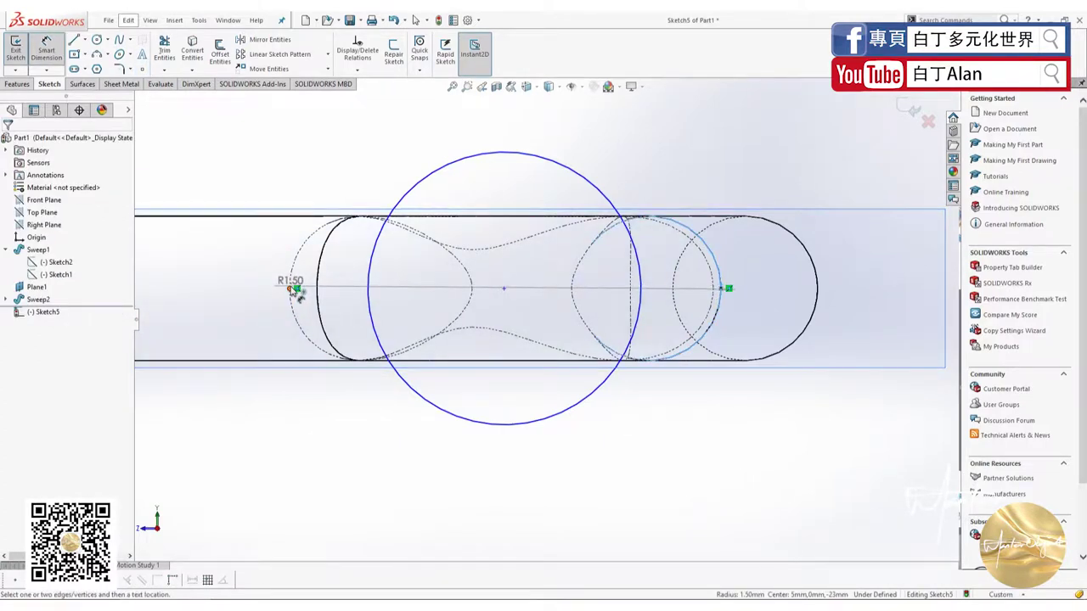
left_click(291, 289)
key("Escape")
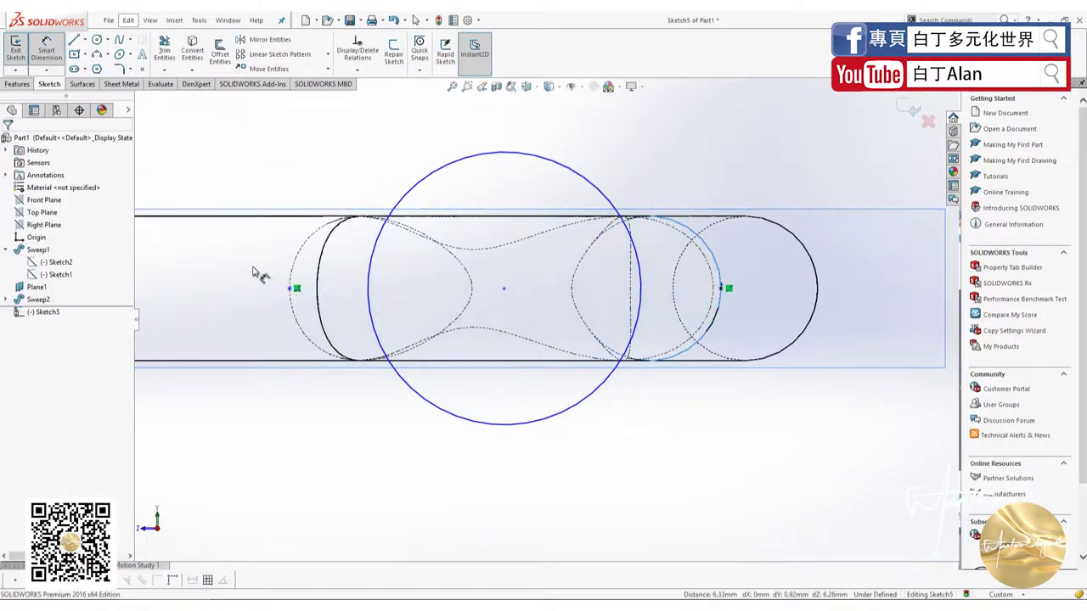
left_click_drag(241, 264, 735, 301)
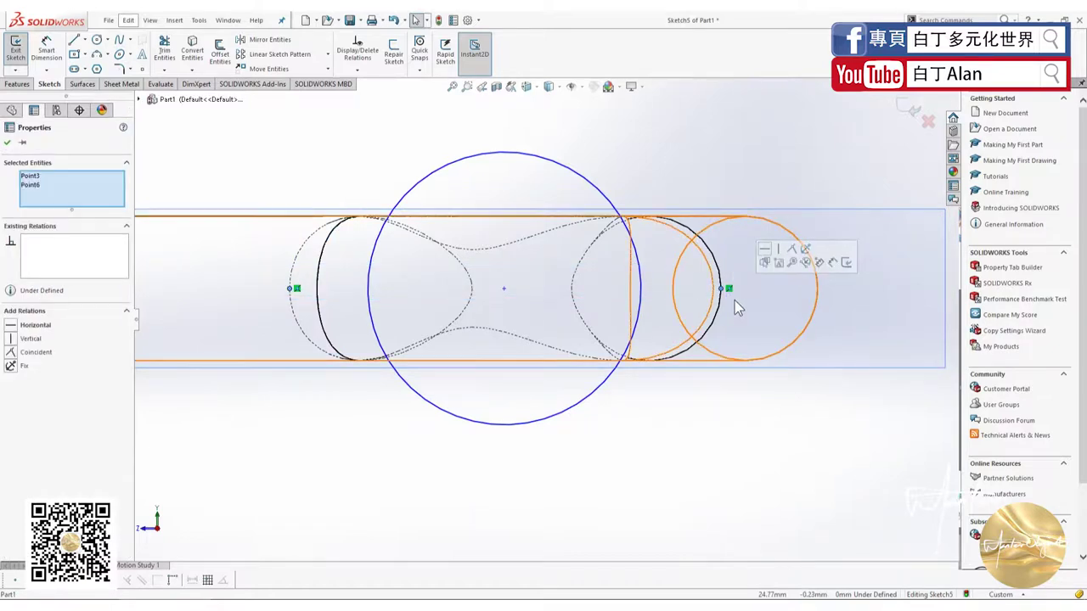
key("Escape")
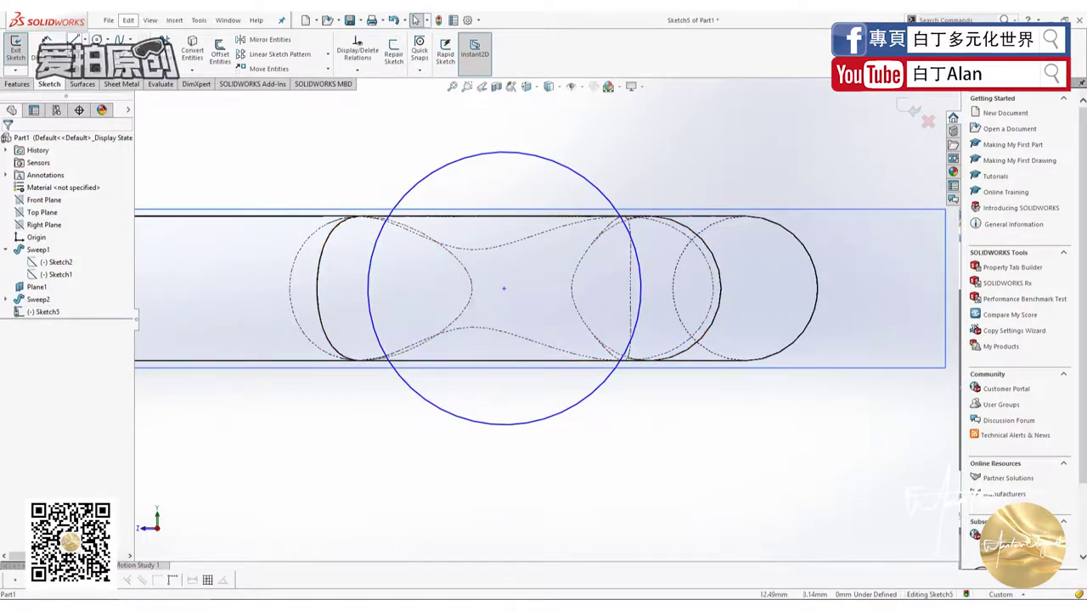
Draw a vertical line through the circle's centre and trim away the circle's right arc
left_click(74, 40)
left_click_drag(504, 153, 507, 422)
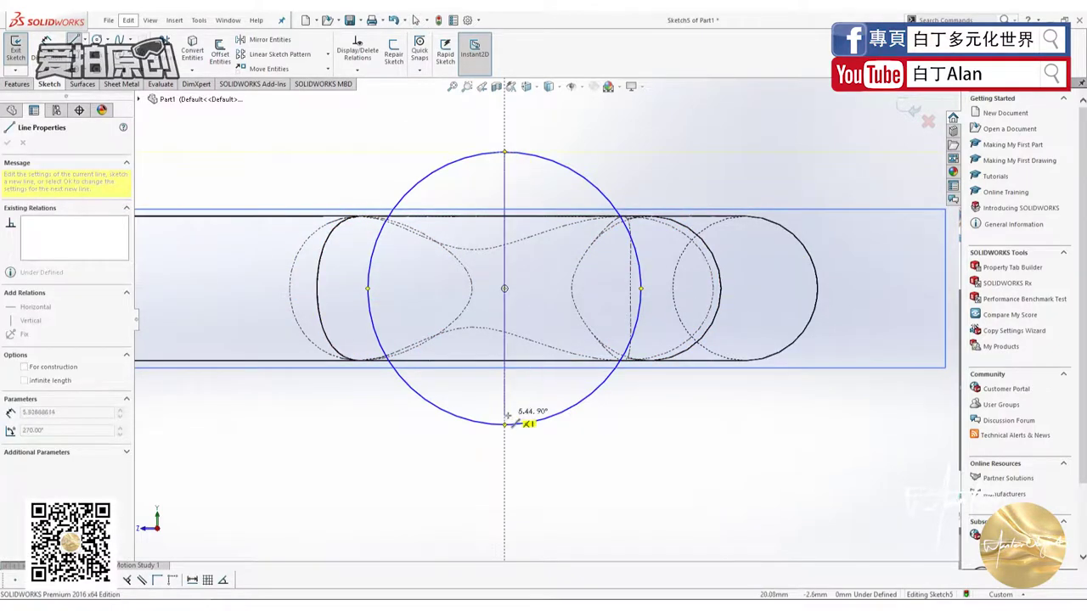
left_click(163, 49)
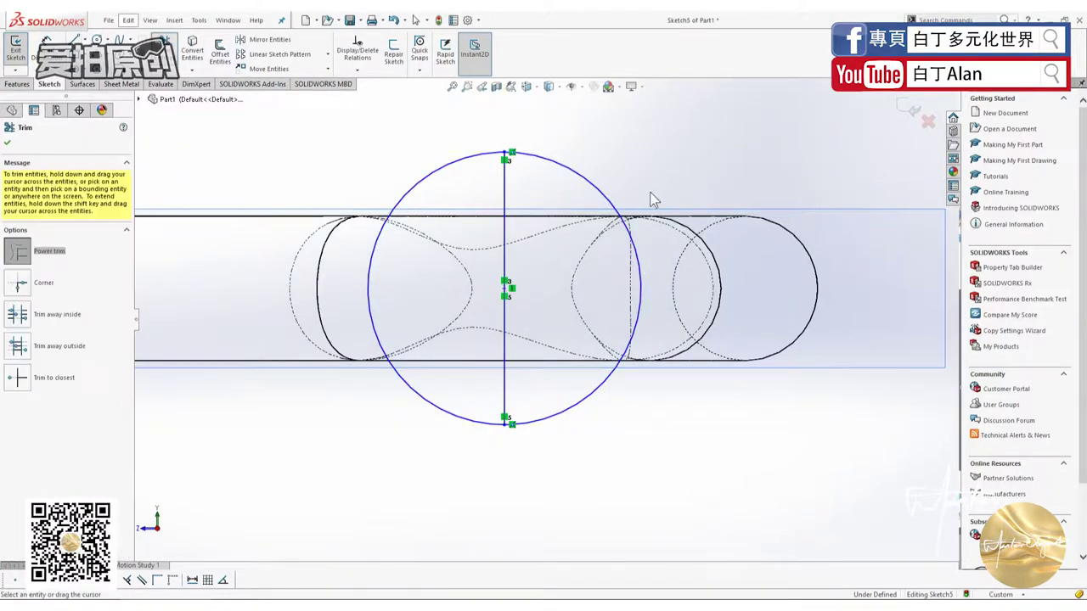
left_click_drag(593, 184, 584, 221)
key("Escape")
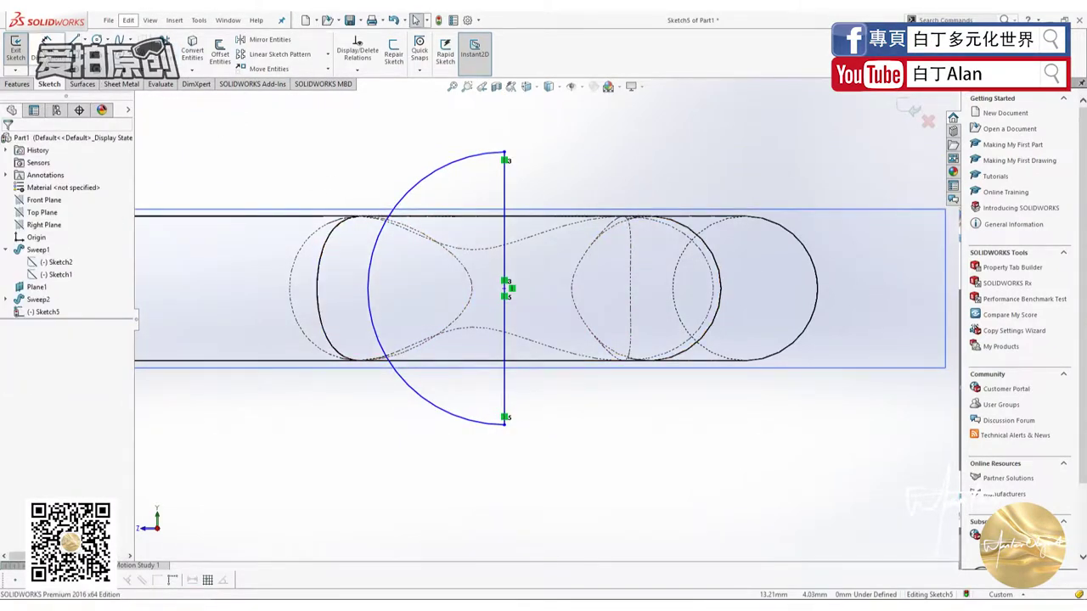
Dimension the vertical line to 6 mm
left_click(502, 263)
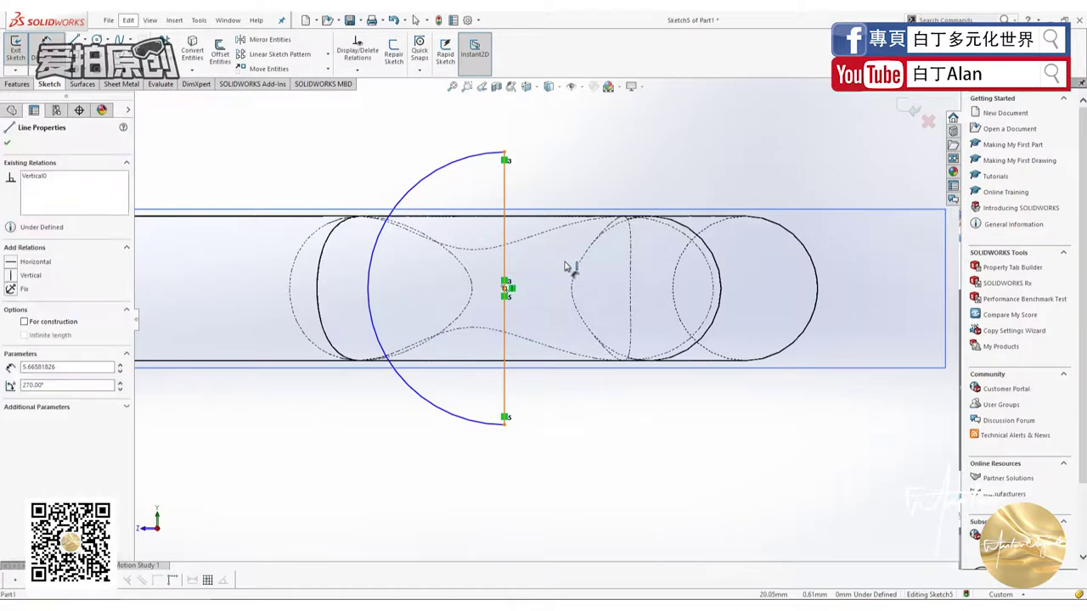
key("d")
left_click(570, 269)
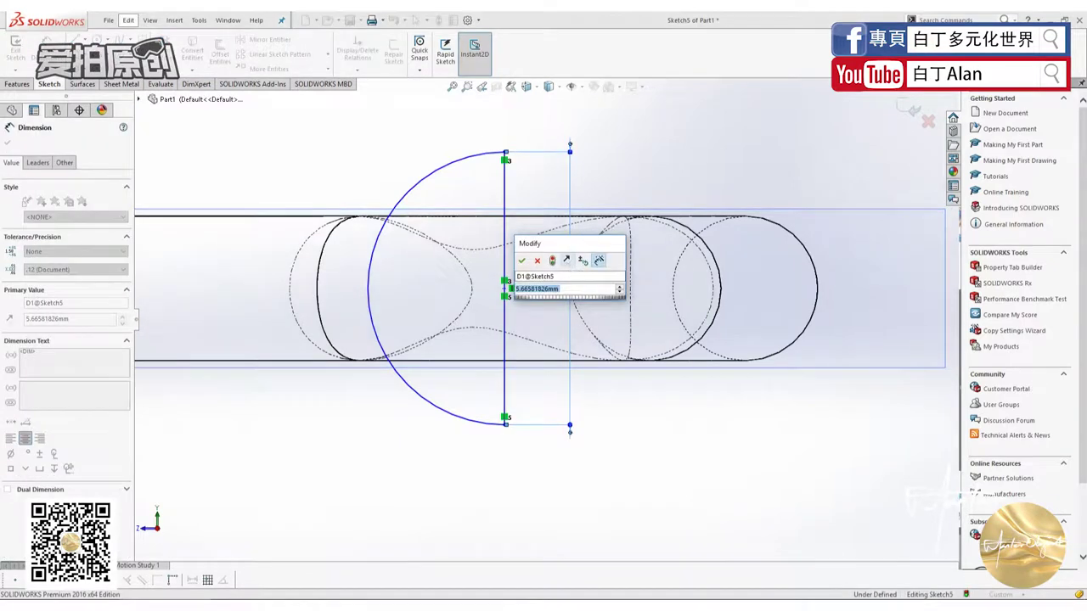
type("6")
key("Return")
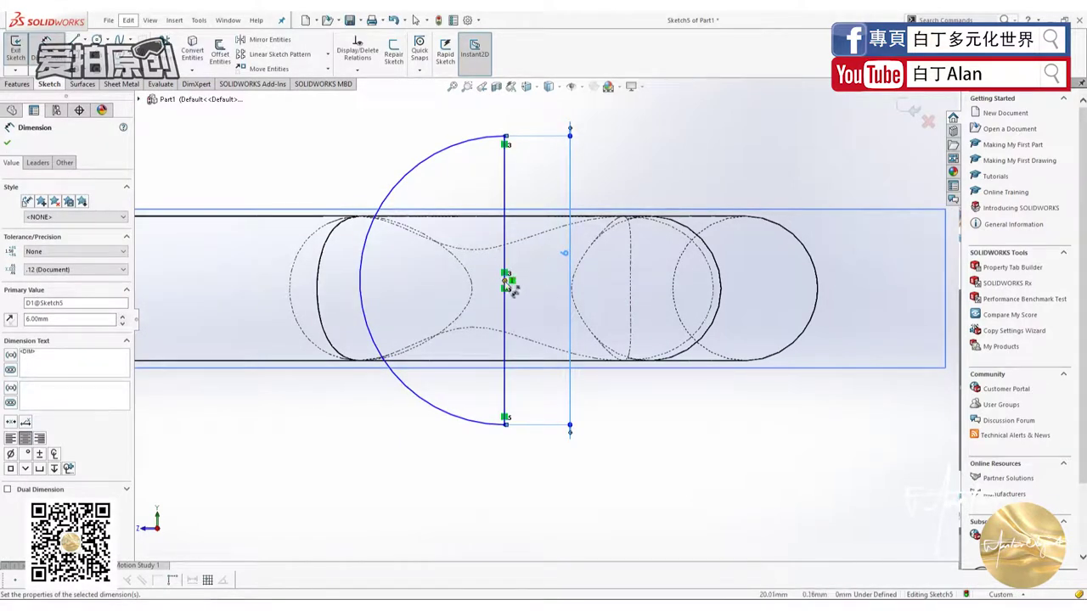
key("Escape")
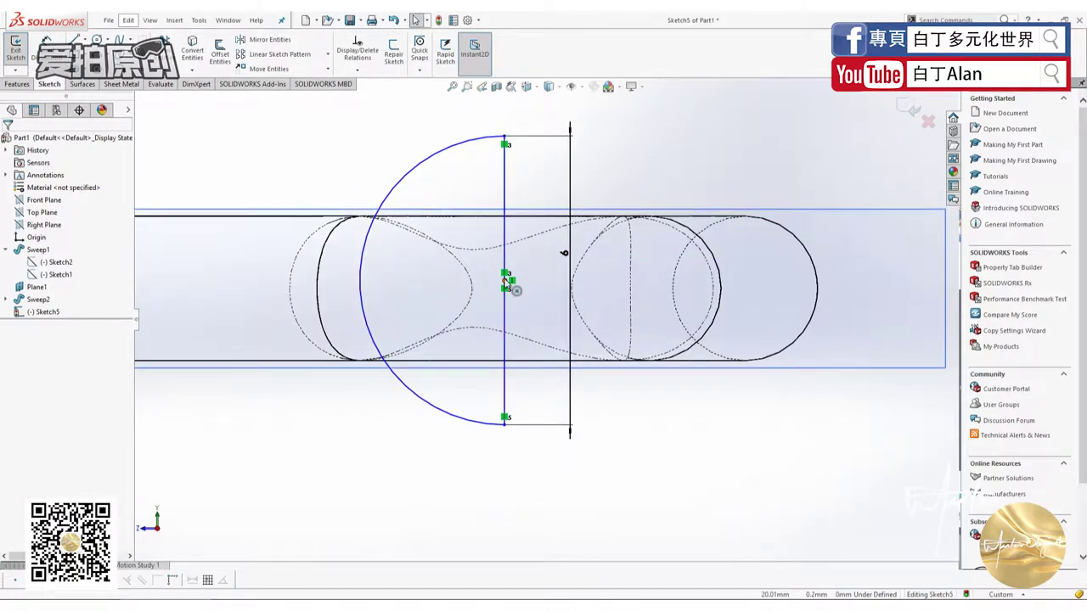
left_click(507, 282)
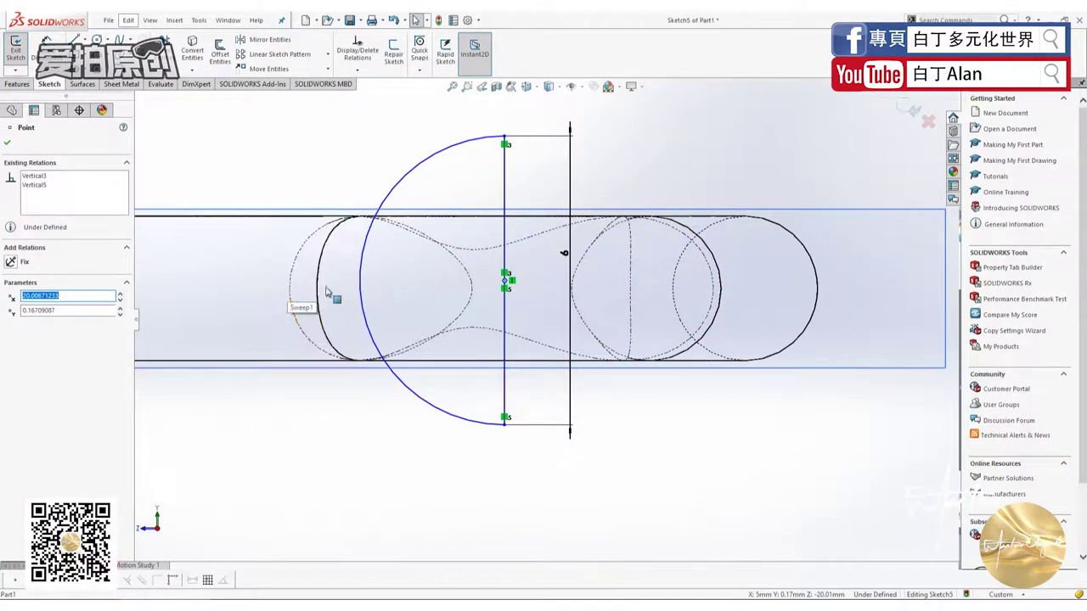
key("Escape")
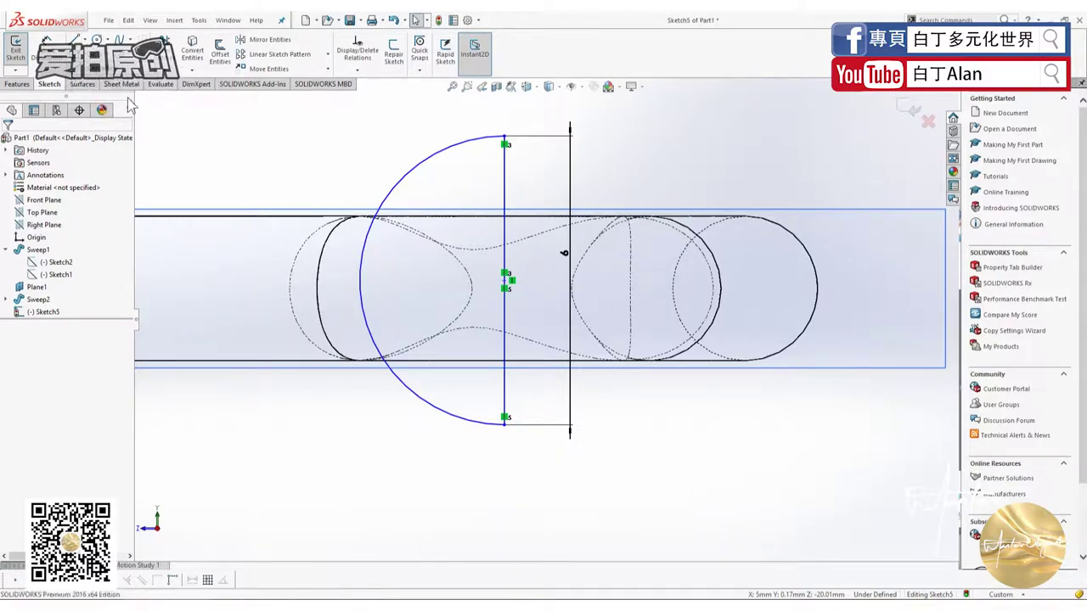
Draw a centerline between the left and right points, coincident with the middle sketch point
key("l")
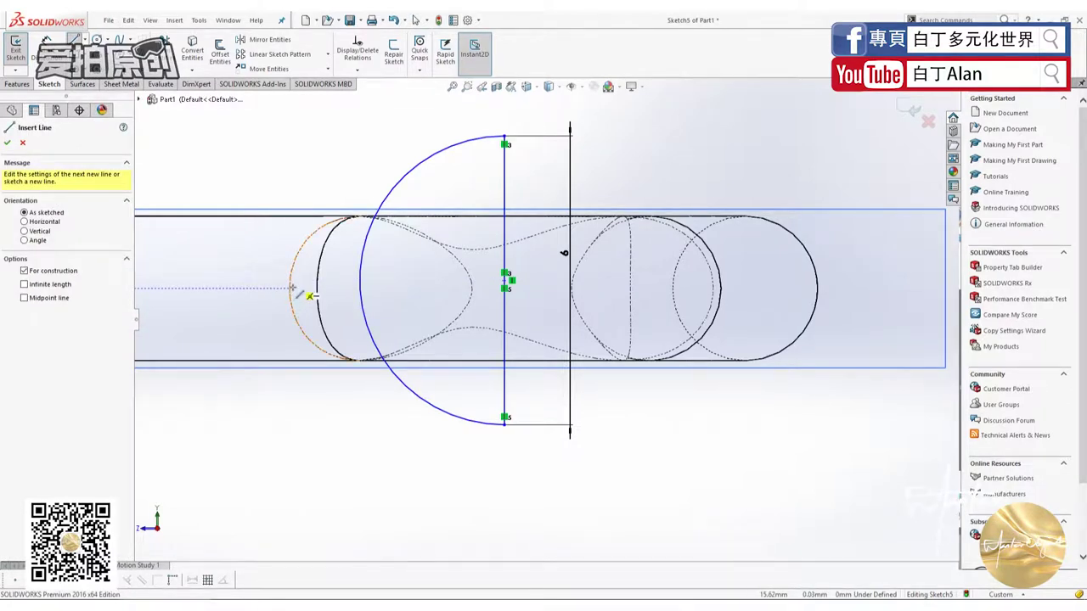
left_click(291, 289)
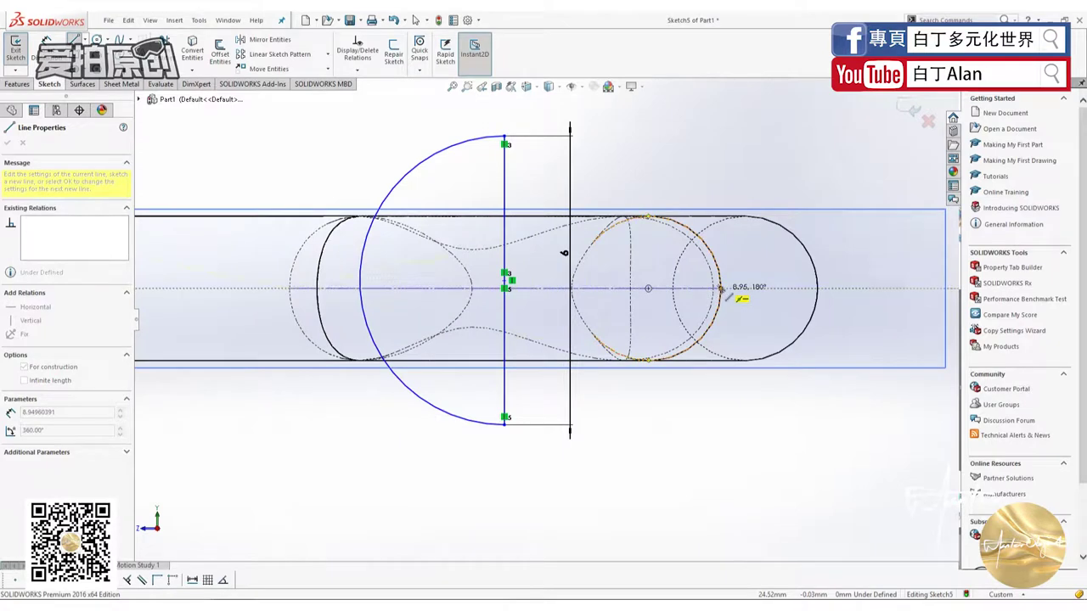
double_click(721, 289)
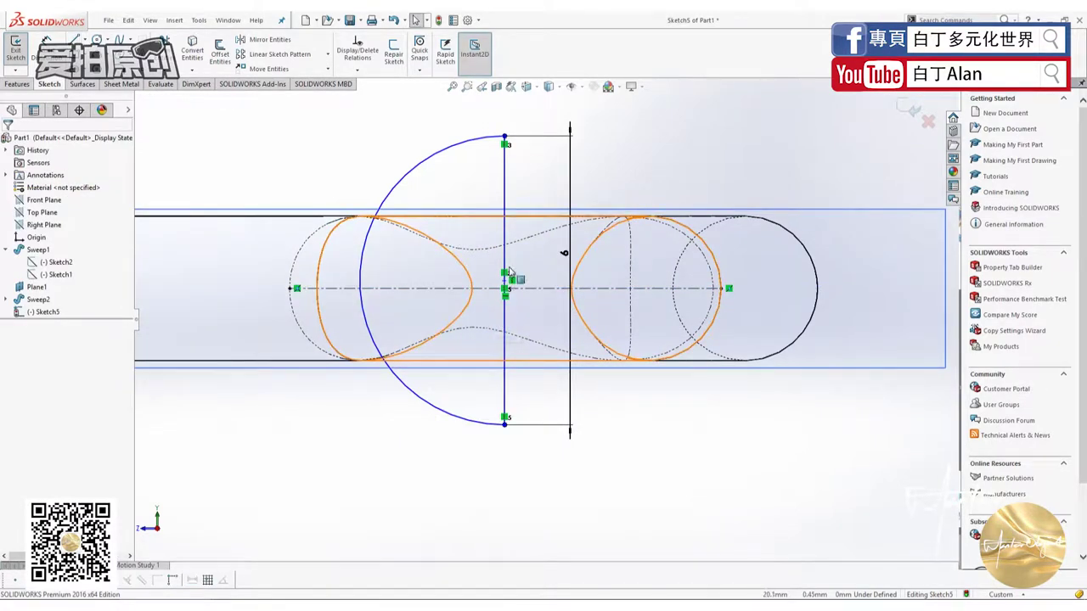
left_click(505, 287)
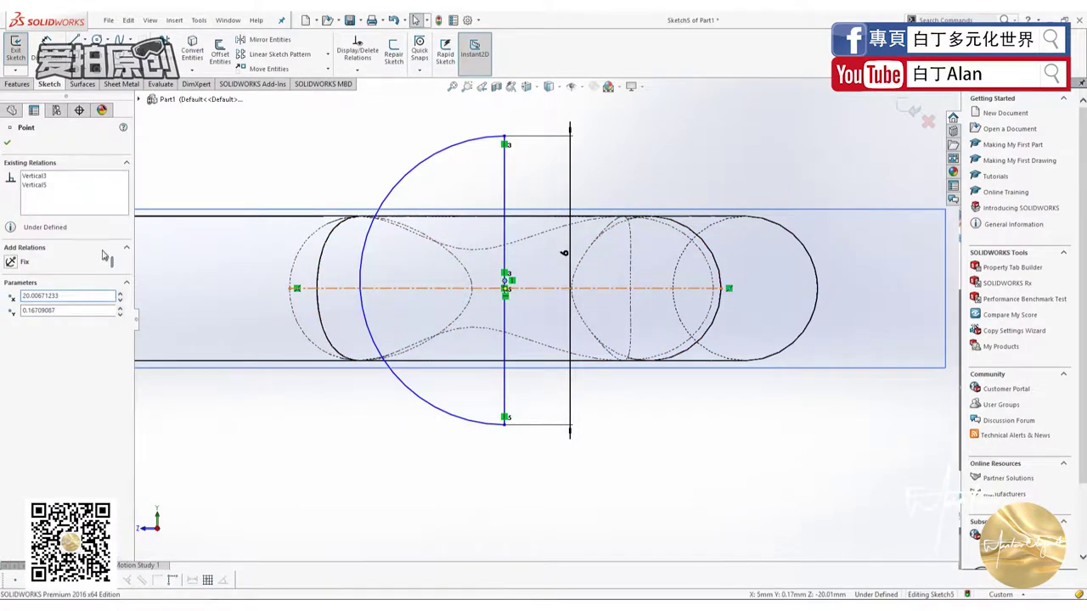
left_click(507, 280, "ctrl")
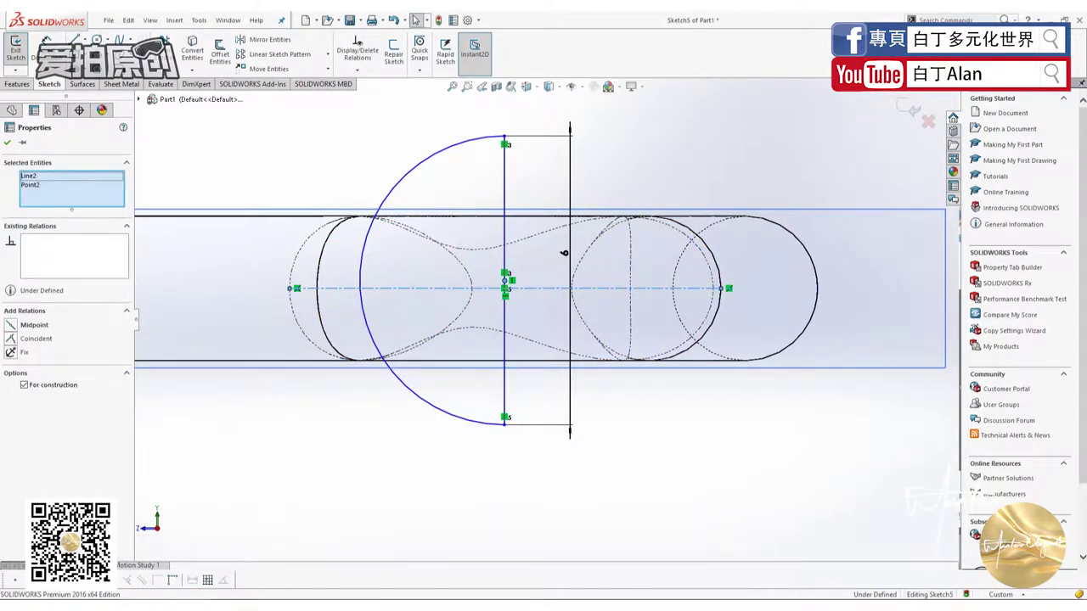
left_click(11, 339)
left_click(264, 416)
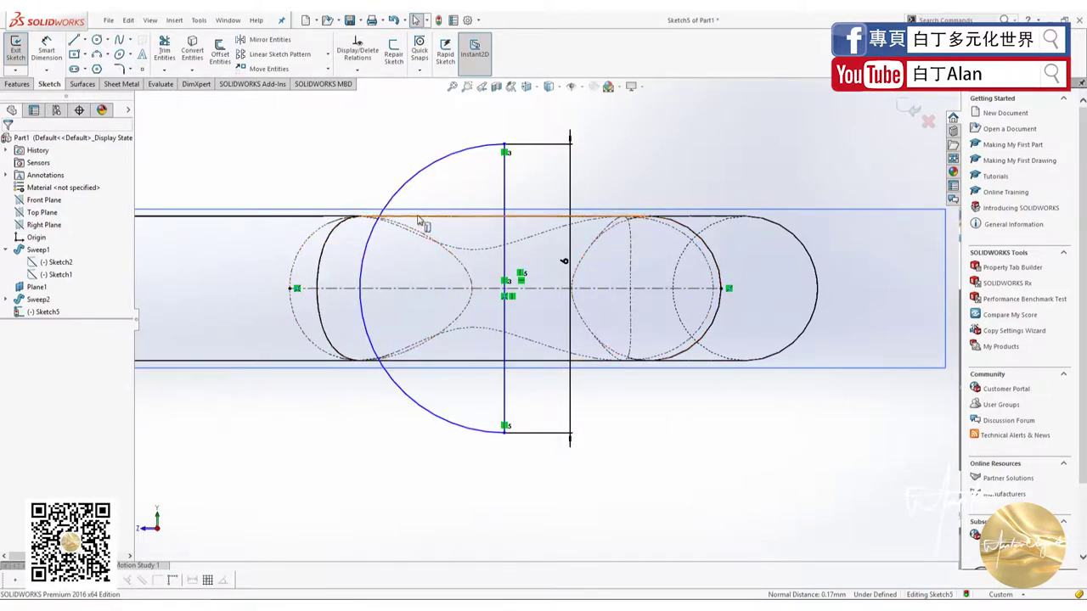
Revolve Sketch5 360° around the vertical line to form a ball merged with the ring
left_click(19, 84)
left_click(56, 49)
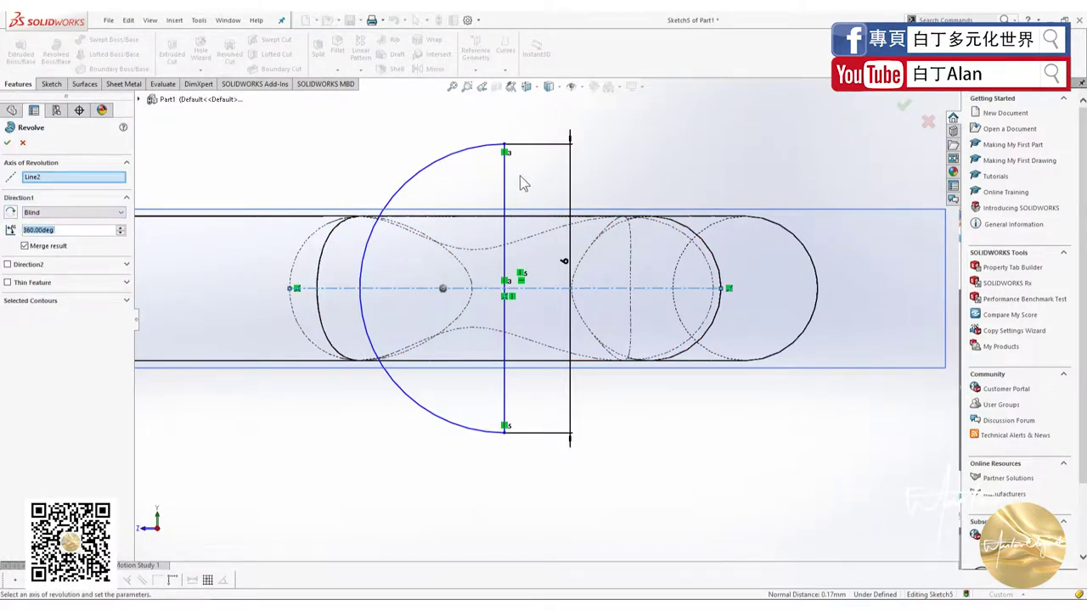
left_click(506, 182)
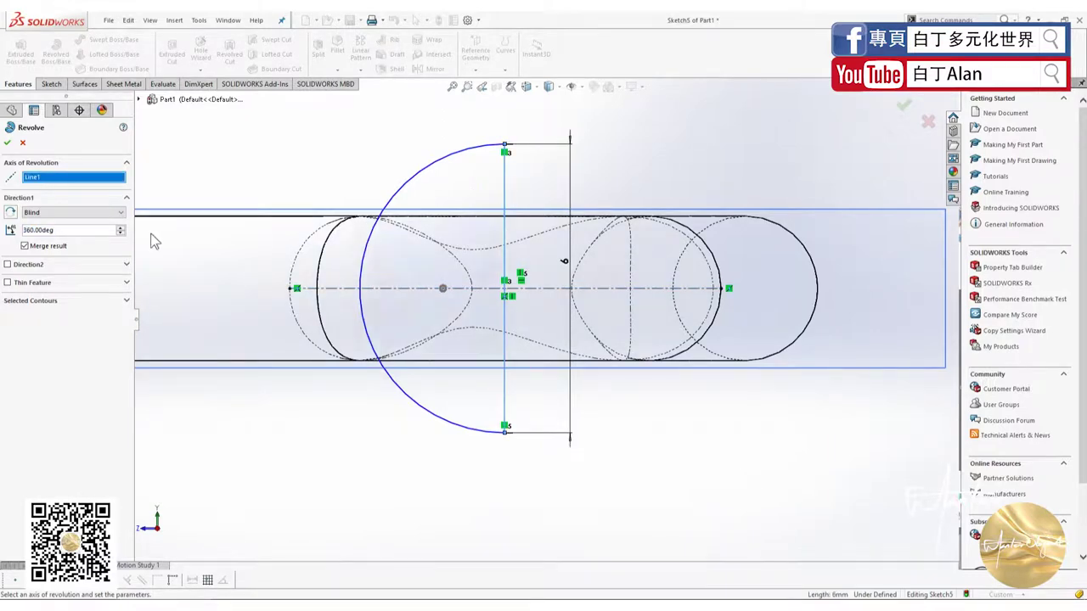
mouse_move(395, 267)
middle_mouse_down()
mouse_move(417, 324)
mouse_move(400, 199)
middle_mouse_up()
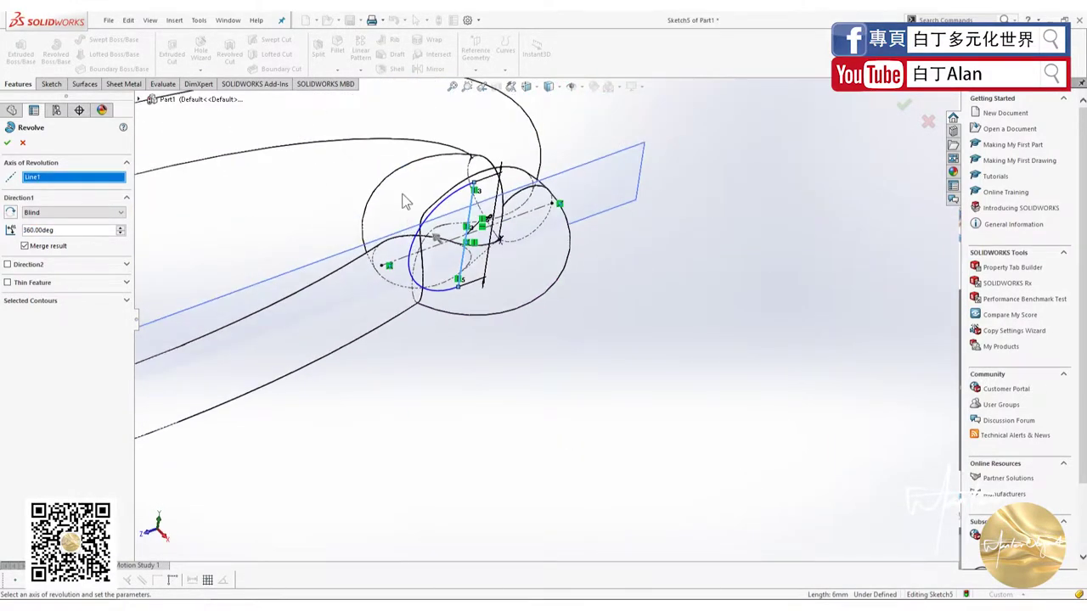
middle_click_drag(552, 102, 516, 276)
scroll(516, 276, "down", 4)
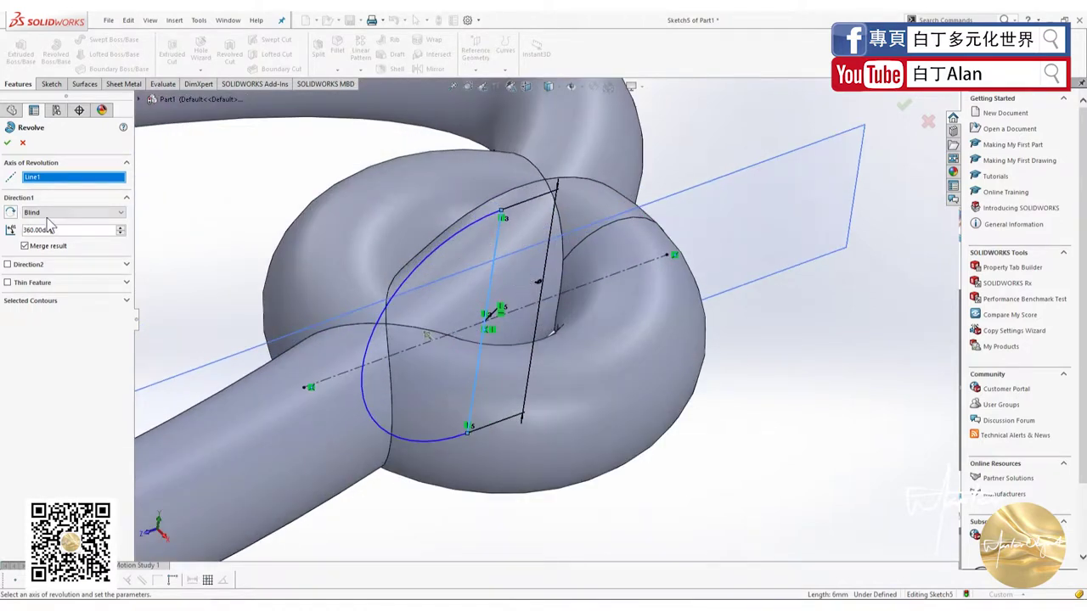
key("Return")
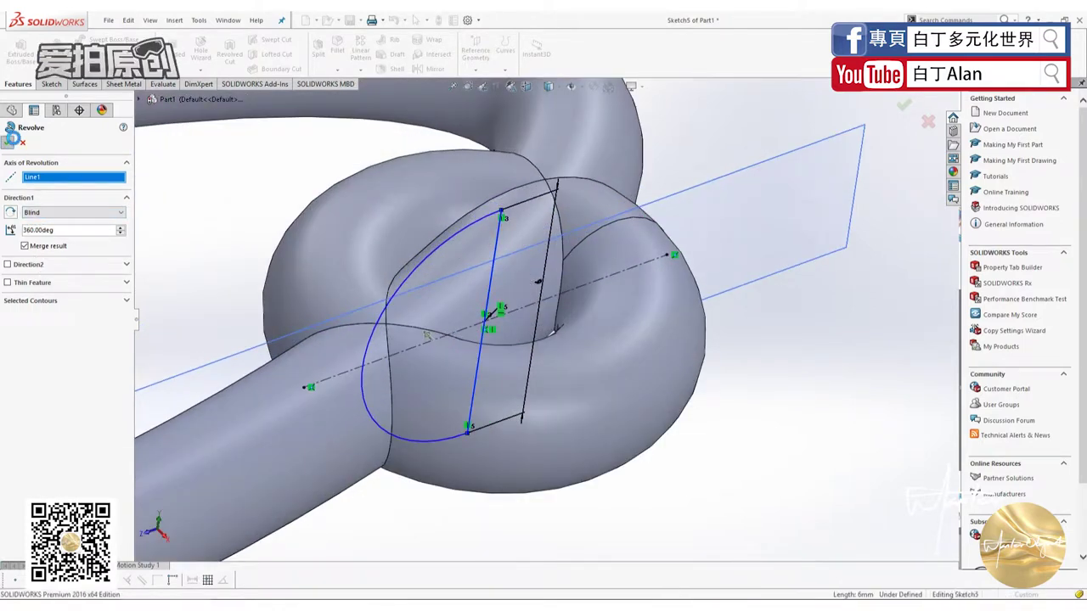
scroll(476, 336, "up", 2)
scroll(514, 355, "down", 2)
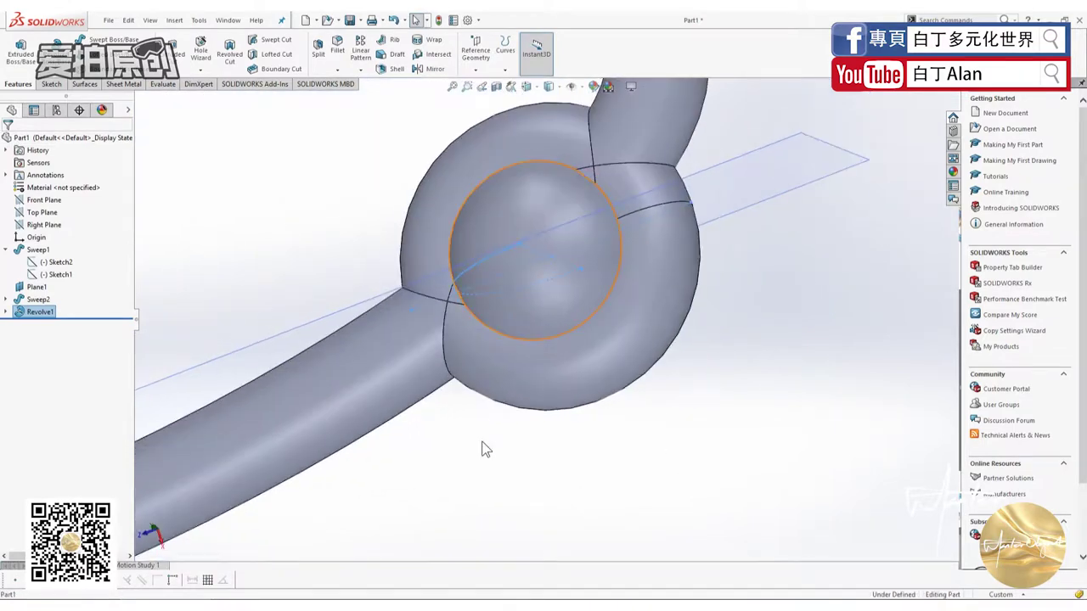
scroll(514, 355, "up", 4)
middle_click_drag(514, 355, 548, 294)
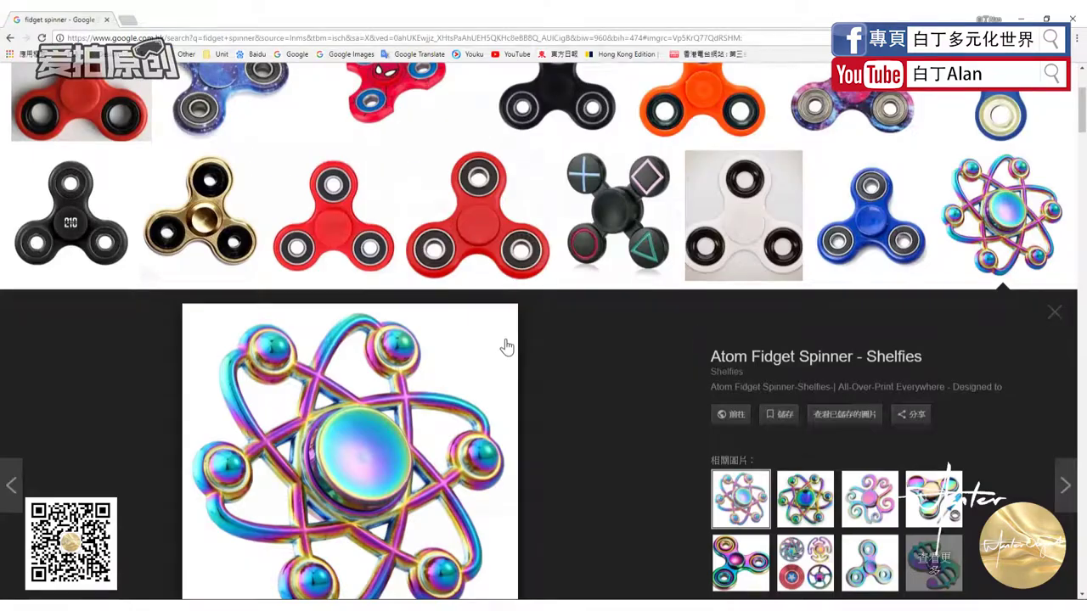
key("alt+Tab")
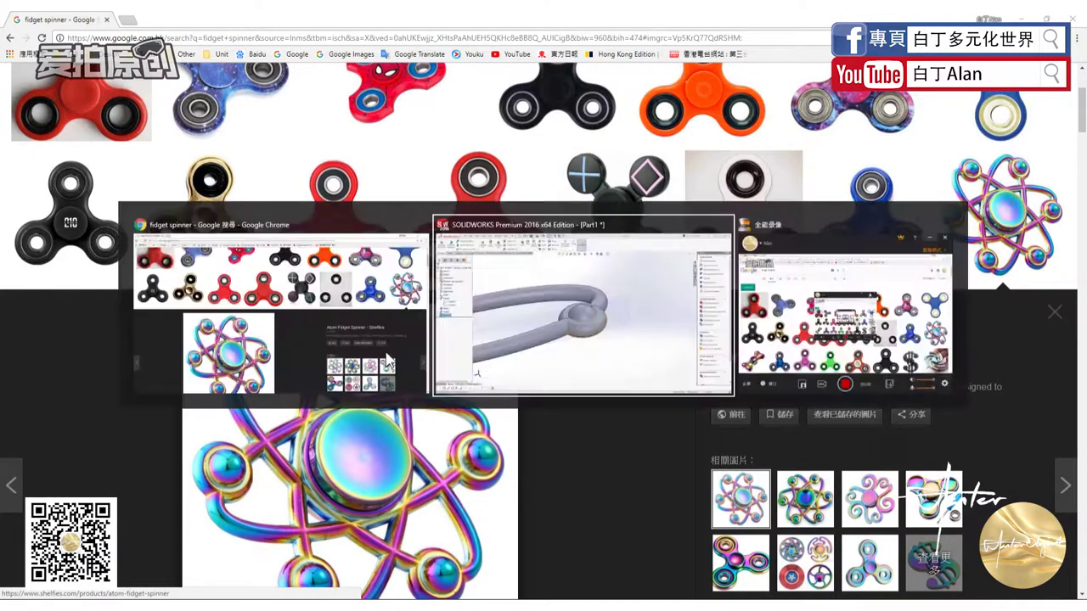
key("alt+Tab")
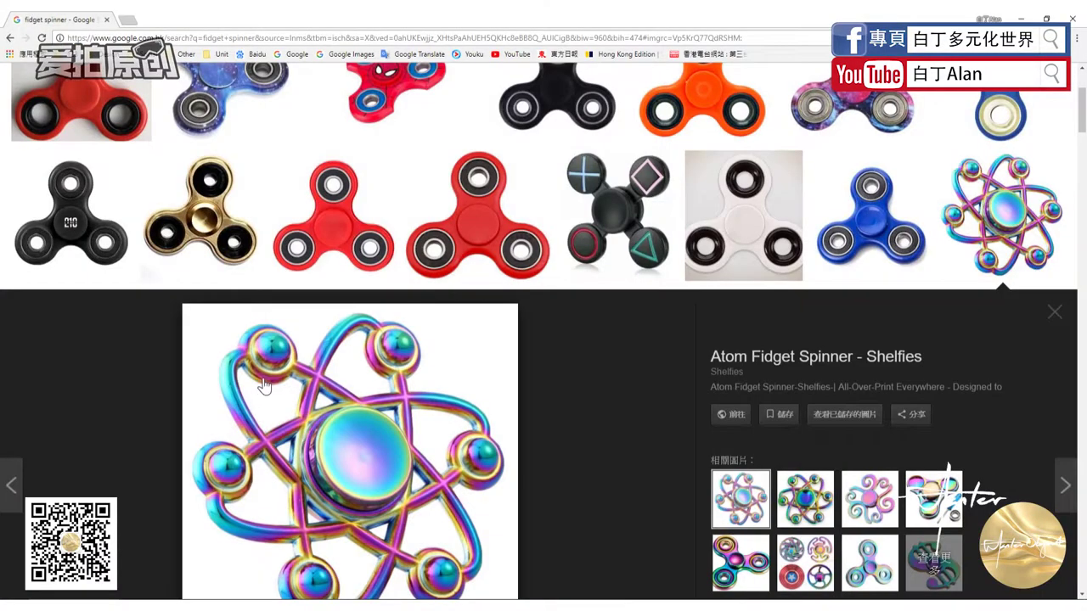
key("alt+Tab")
key("alt+Tab")
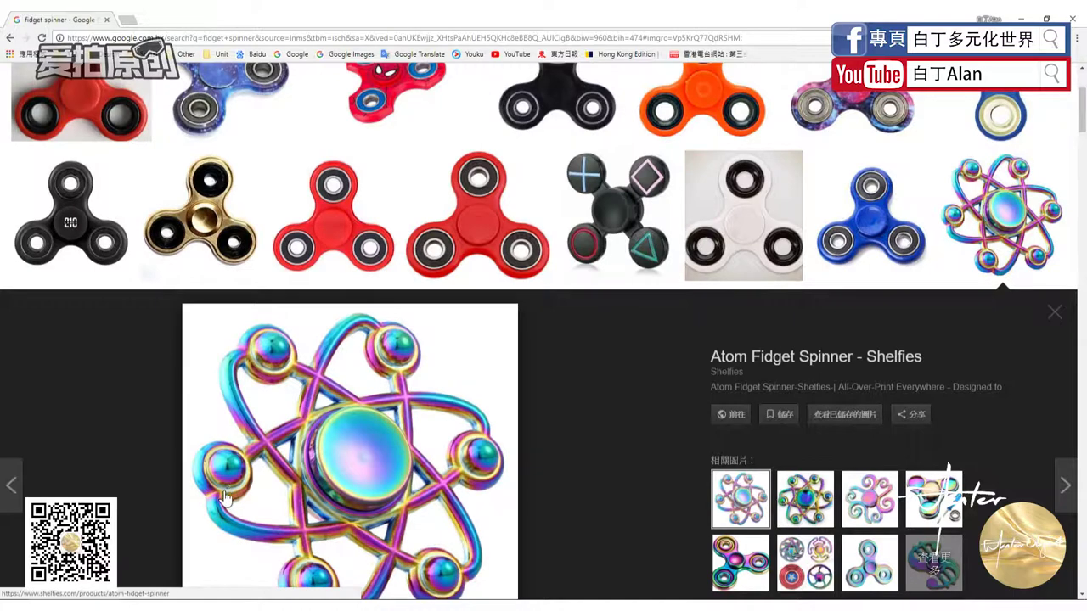
key("alt+Tab")
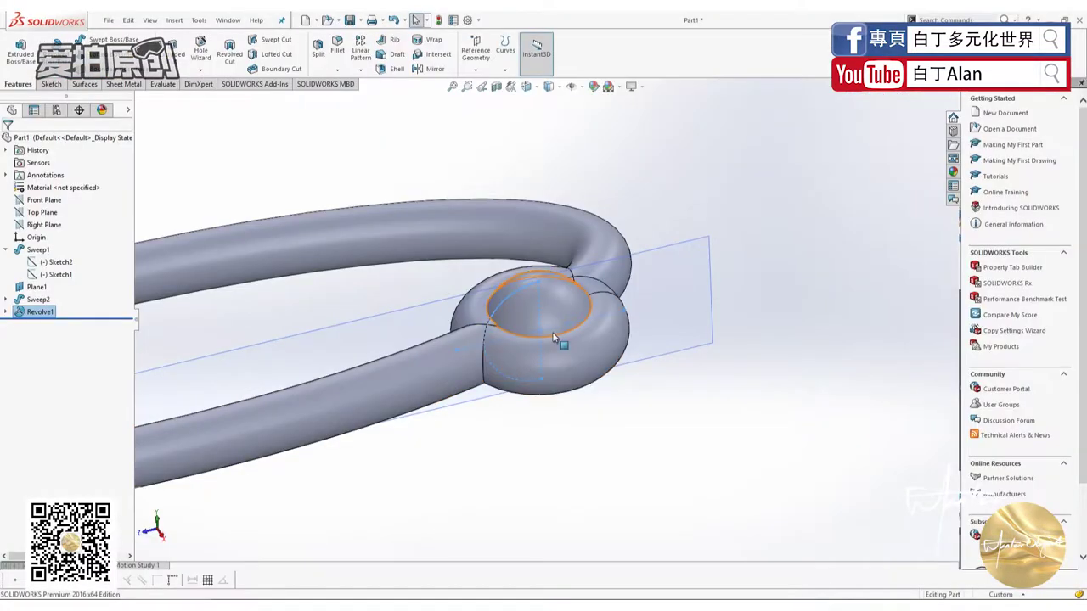
Expand Sweep2, review its sketches, and open Sketch4 for editing
left_click(6, 299)
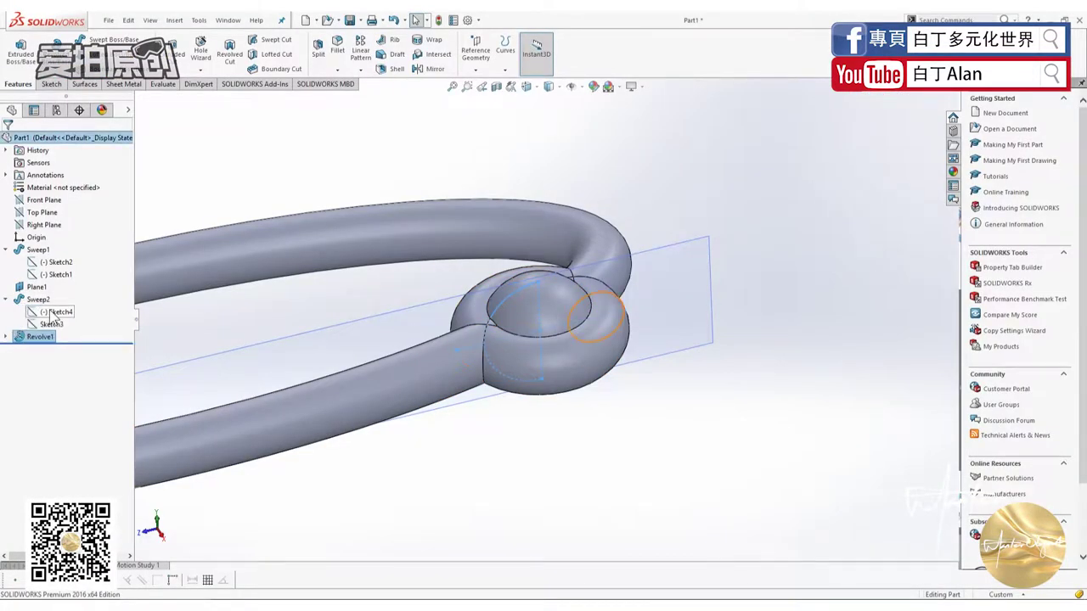
left_click(53, 312)
left_click(51, 325)
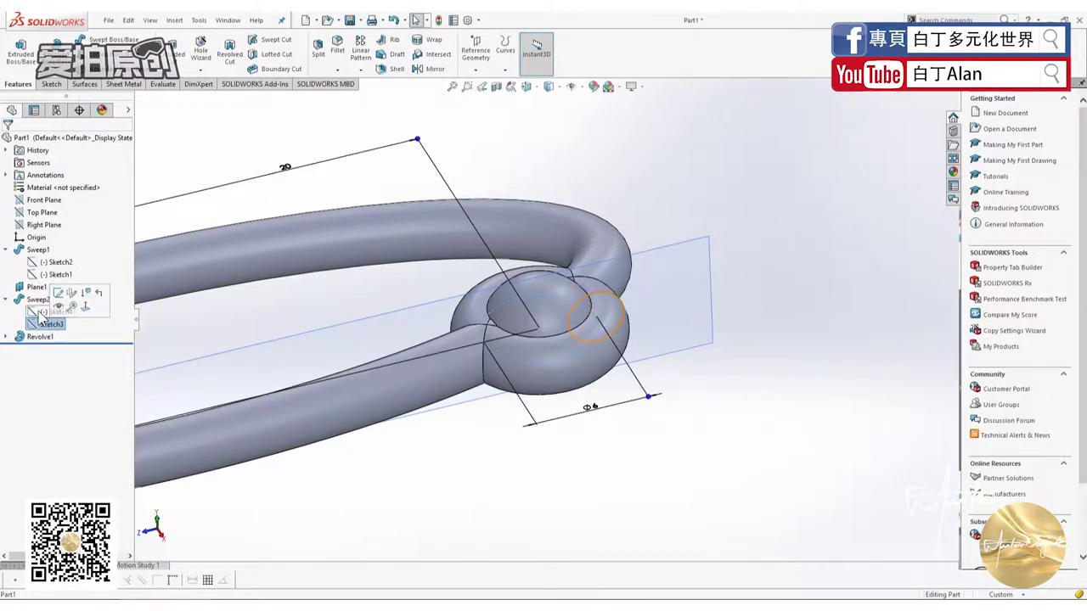
left_click(74, 312)
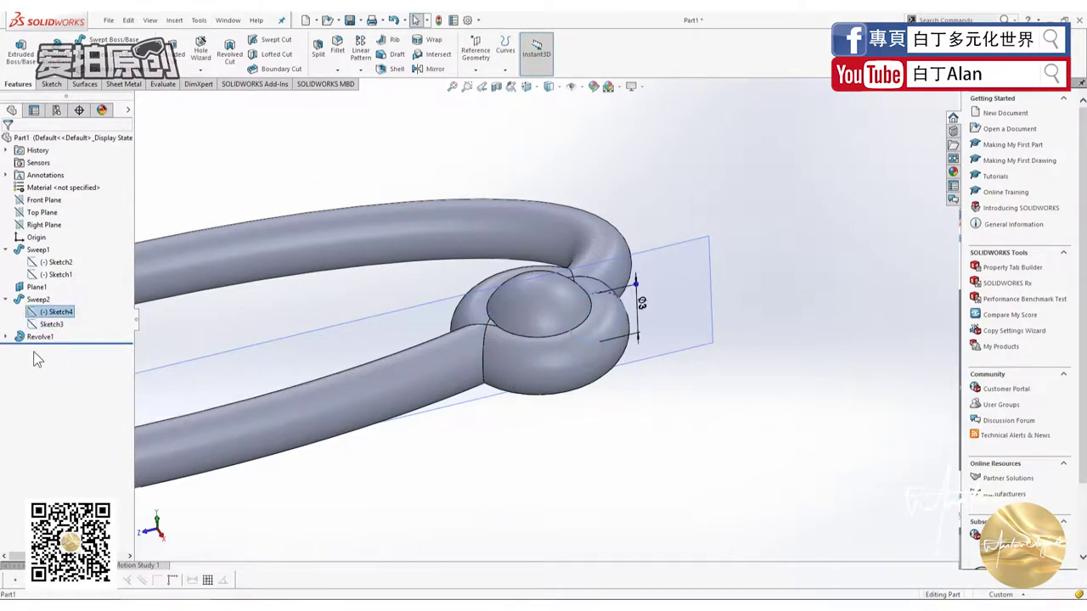
right_click(54, 314)
left_click(60, 277)
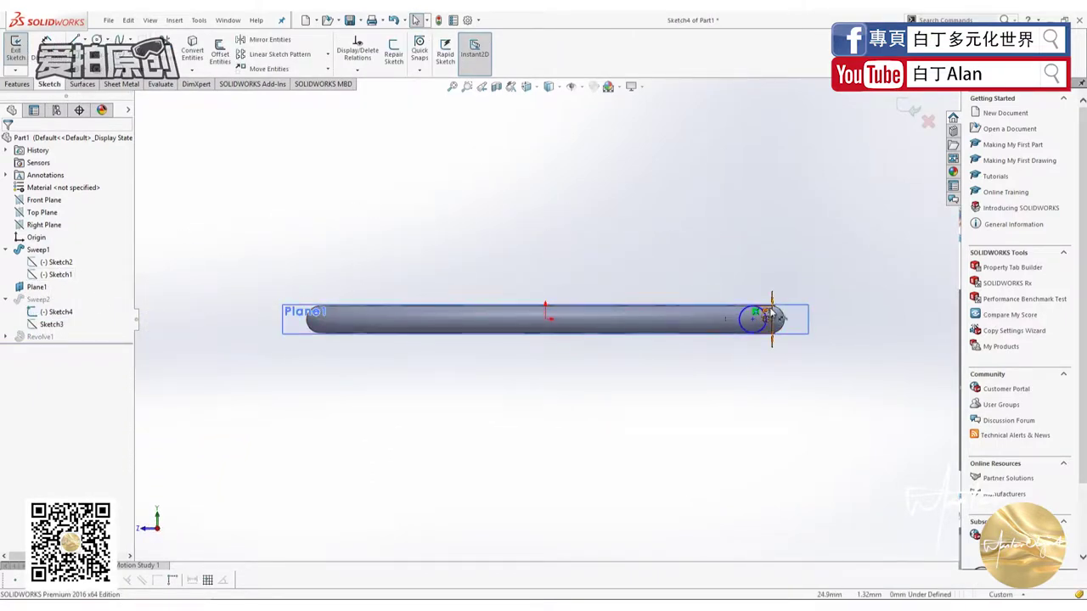
Set the profile circle's diameter to 3.2 mm and rebuild the part
double_click(772, 316)
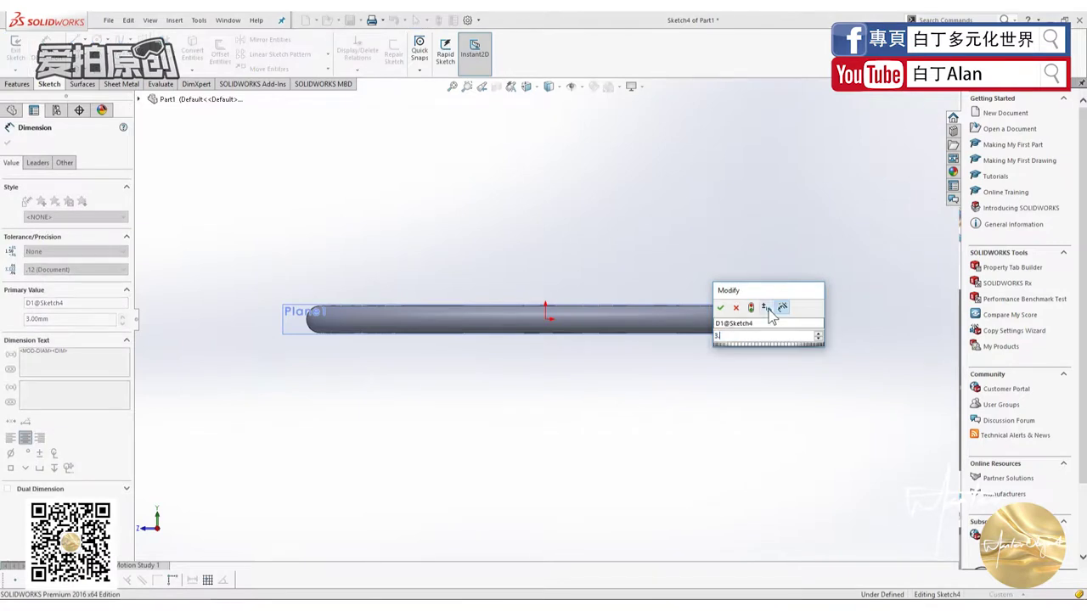
type("3.2")
key("Return")
left_click(928, 122)
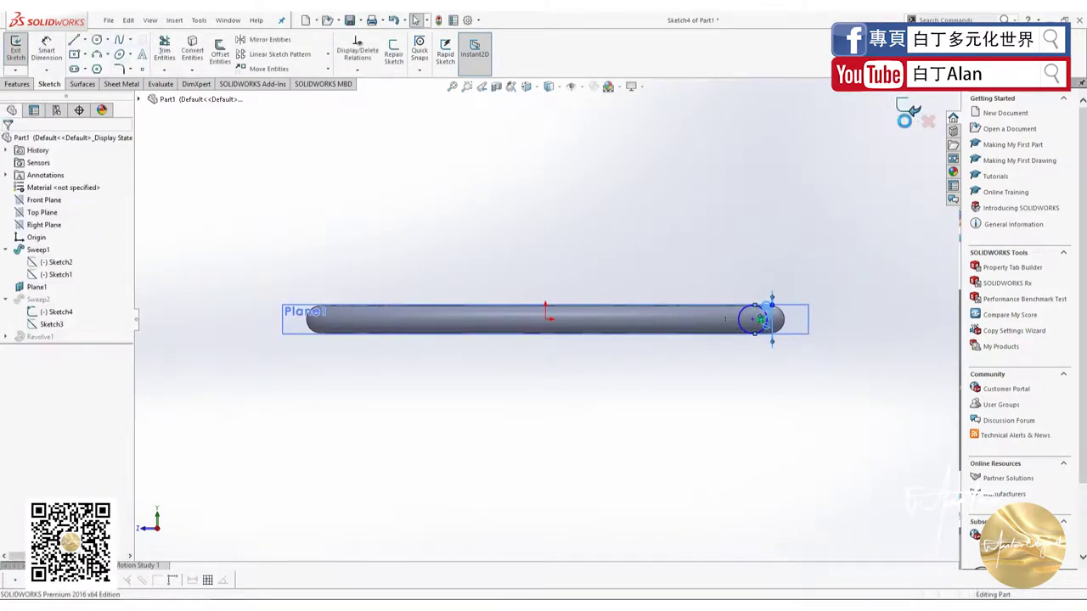
middle_click_drag(836, 238, 739, 399)
scroll(655, 310, "down", 5)
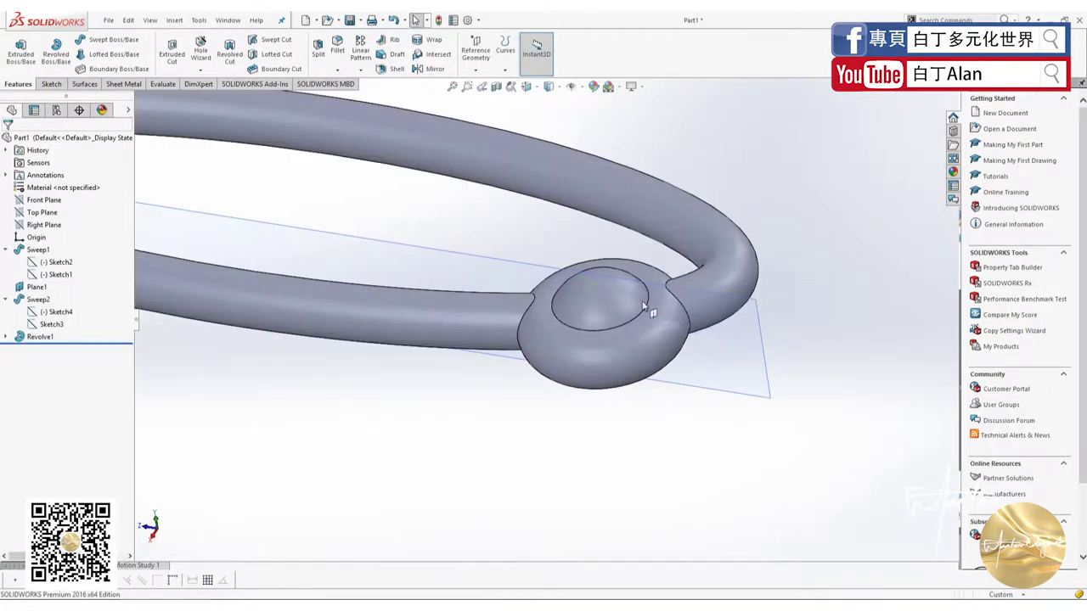
Re-edit Sketch4 and accept a 3.10 mm diameter for the profile circle
left_click(47, 324)
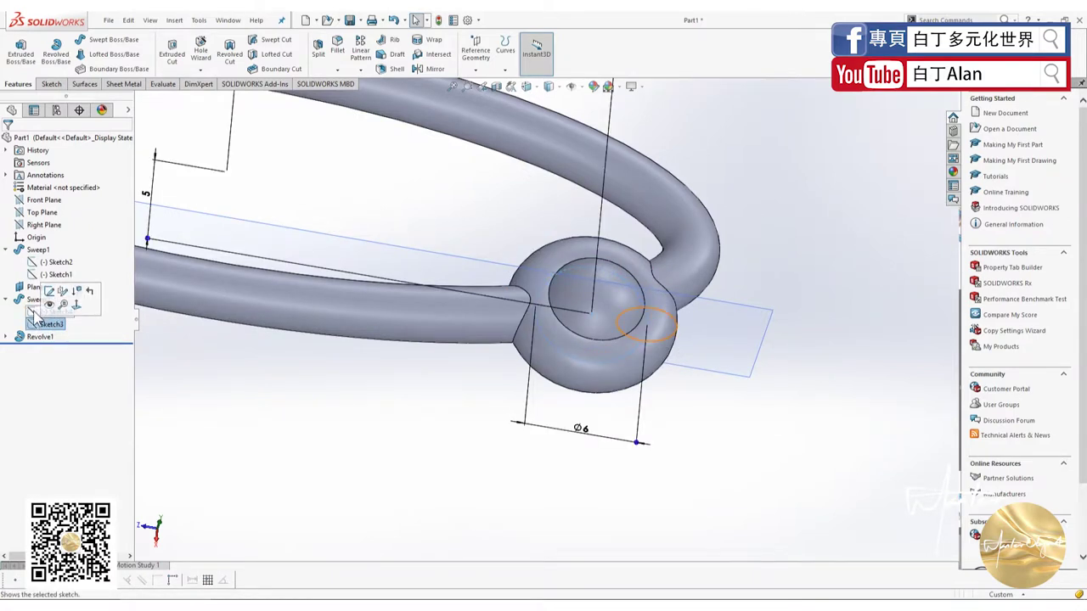
right_click(34, 318)
left_click(43, 289)
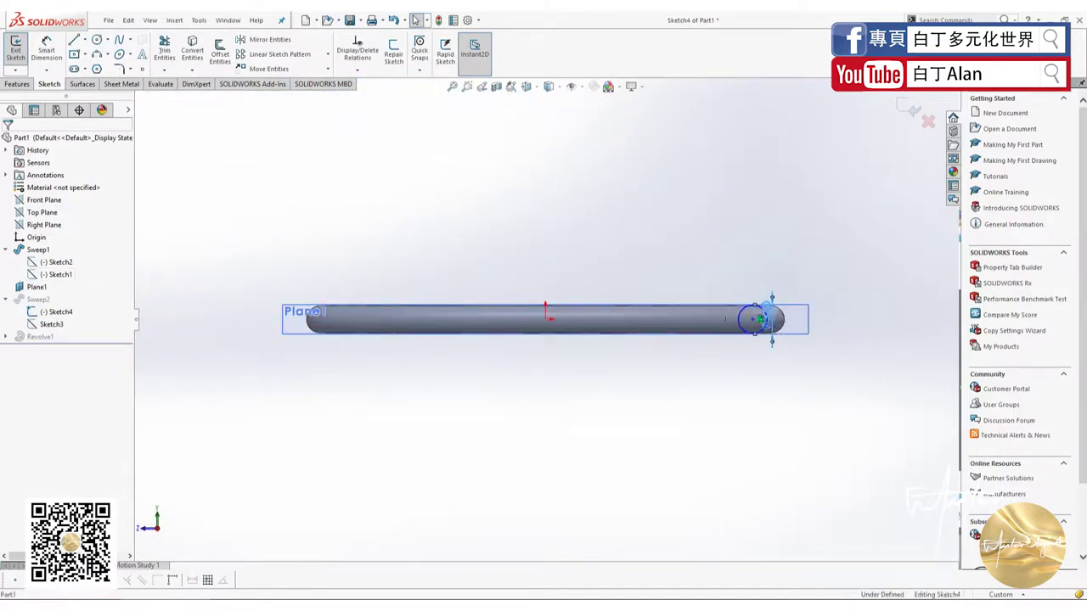
left_click(762, 319)
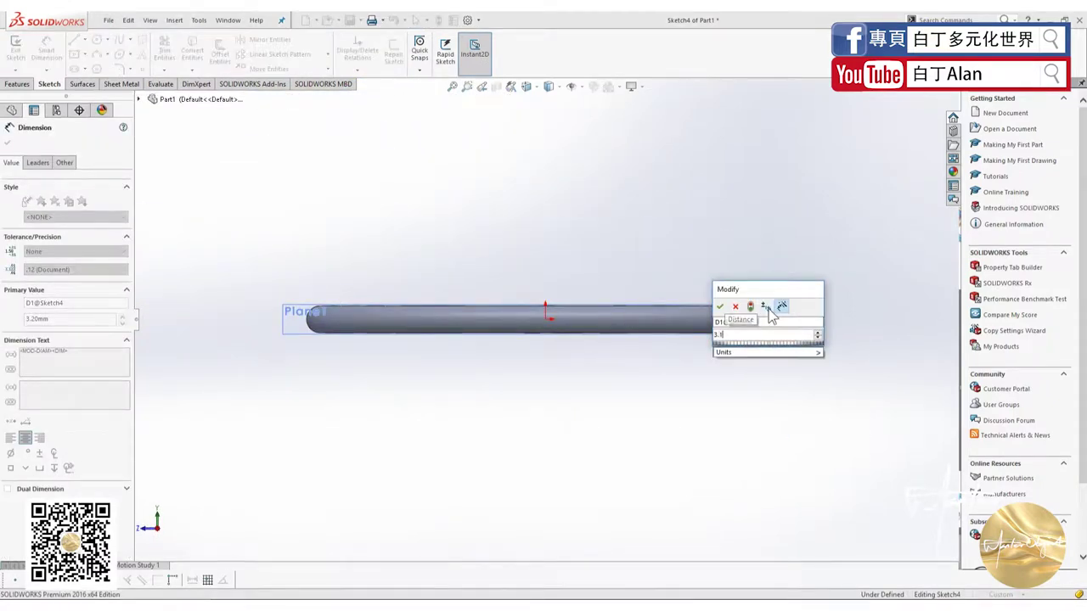
key("Return")
left_click(915, 114)
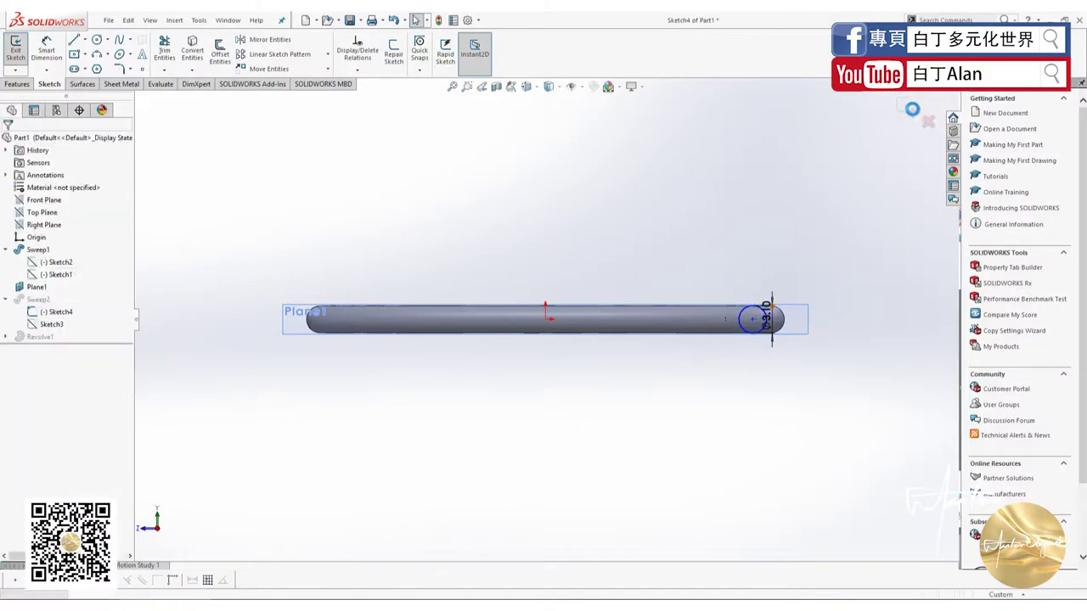
scroll(693, 331, "down", 5)
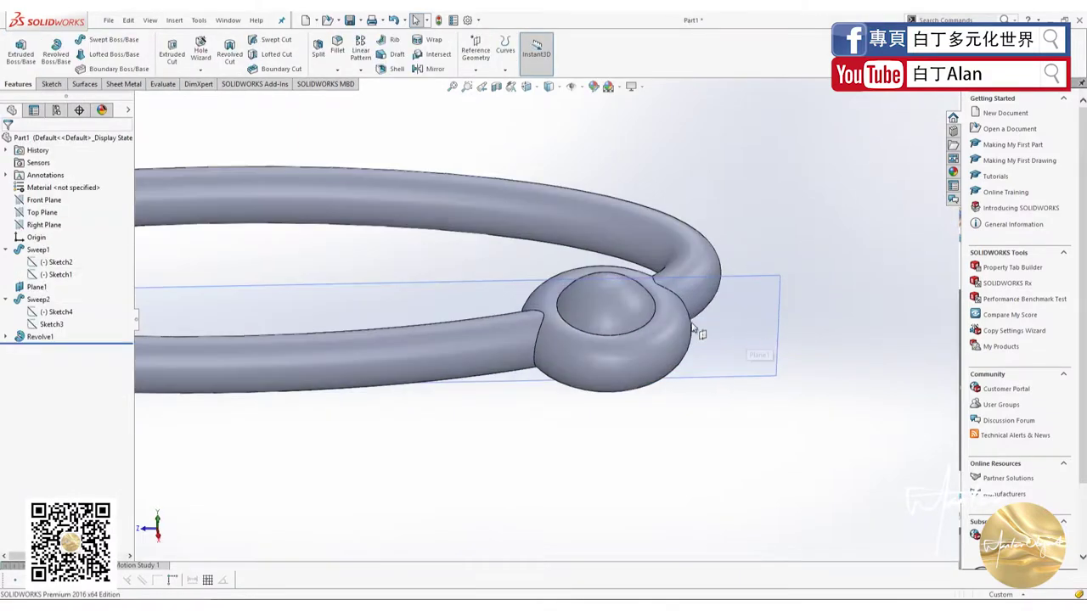
key("alt+Tab")
key("alt+Tab")
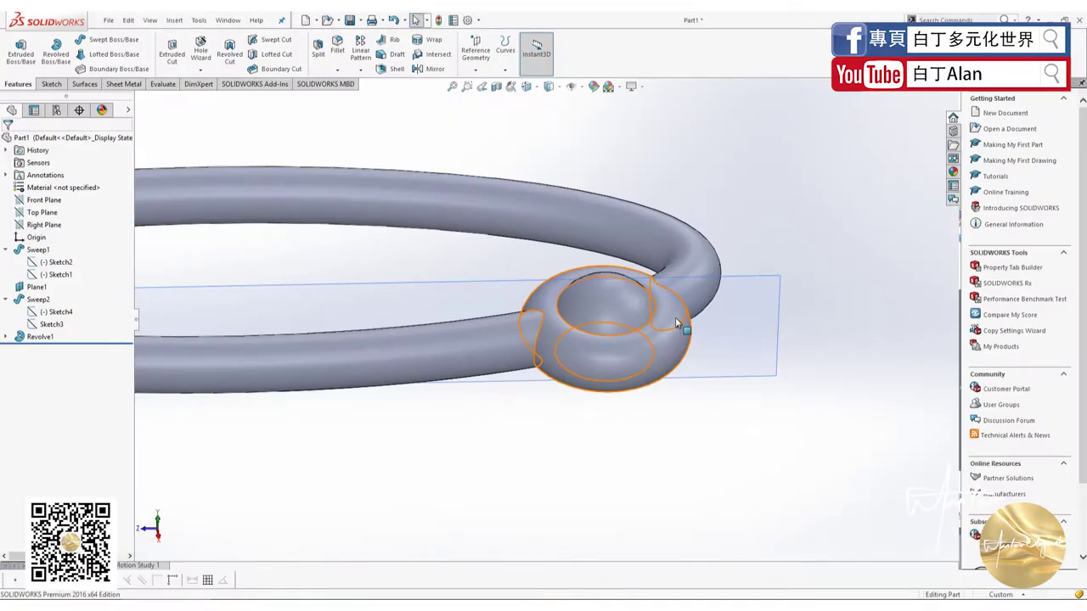
Expand the revolve feature and select its Sketch5
left_click(34, 337)
left_click(32, 326)
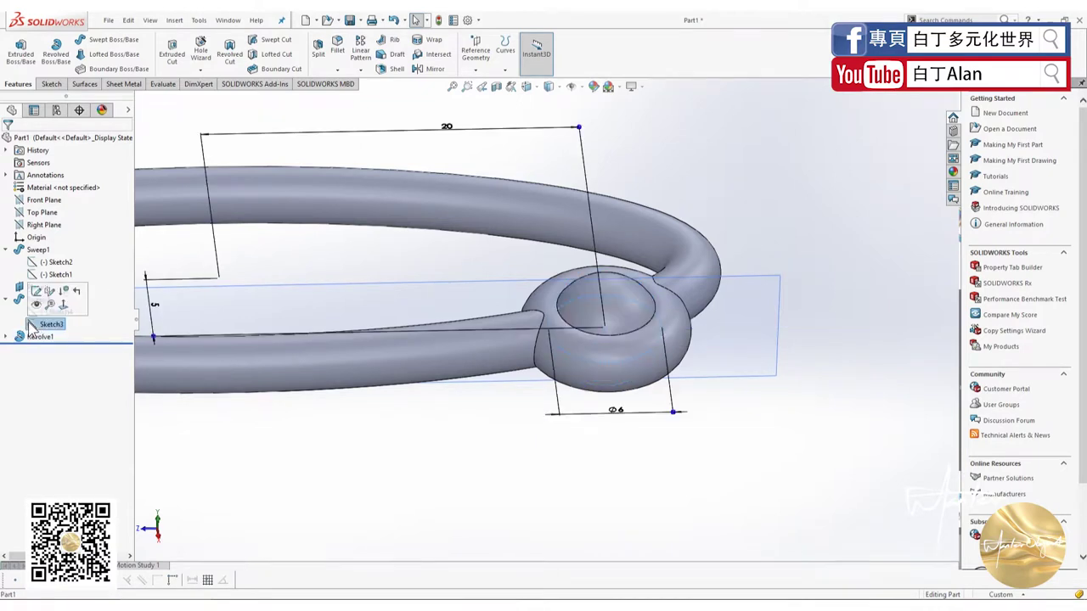
left_click(6, 337)
left_click(39, 348)
Edit Sketch5 and dimension the ball arc's diameter to 7 mm, rebuilding Revolve1
right_click(38, 349)
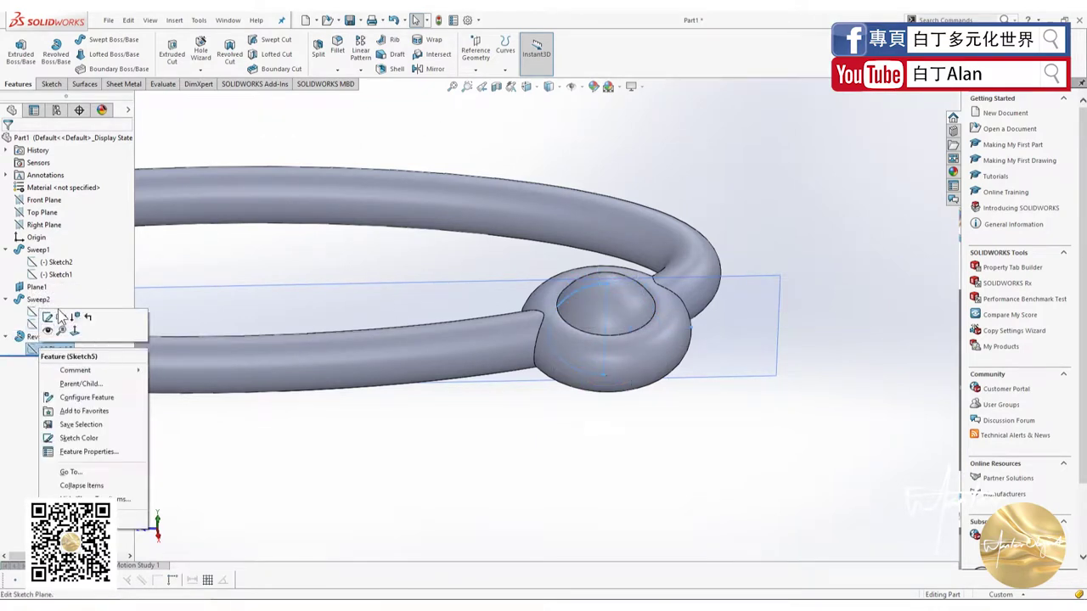
left_click(48, 317)
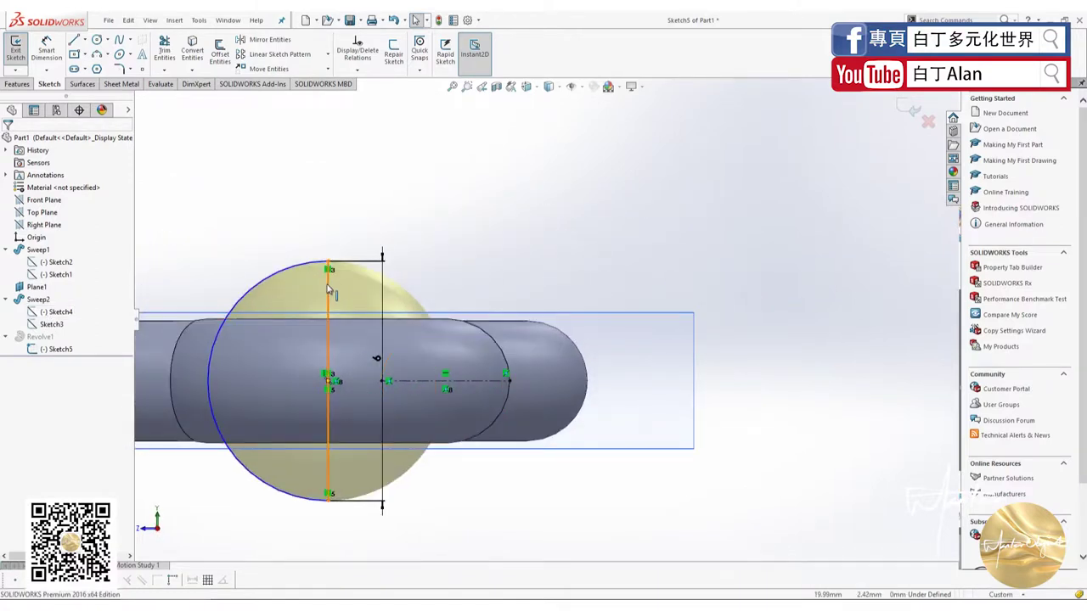
left_click(372, 359)
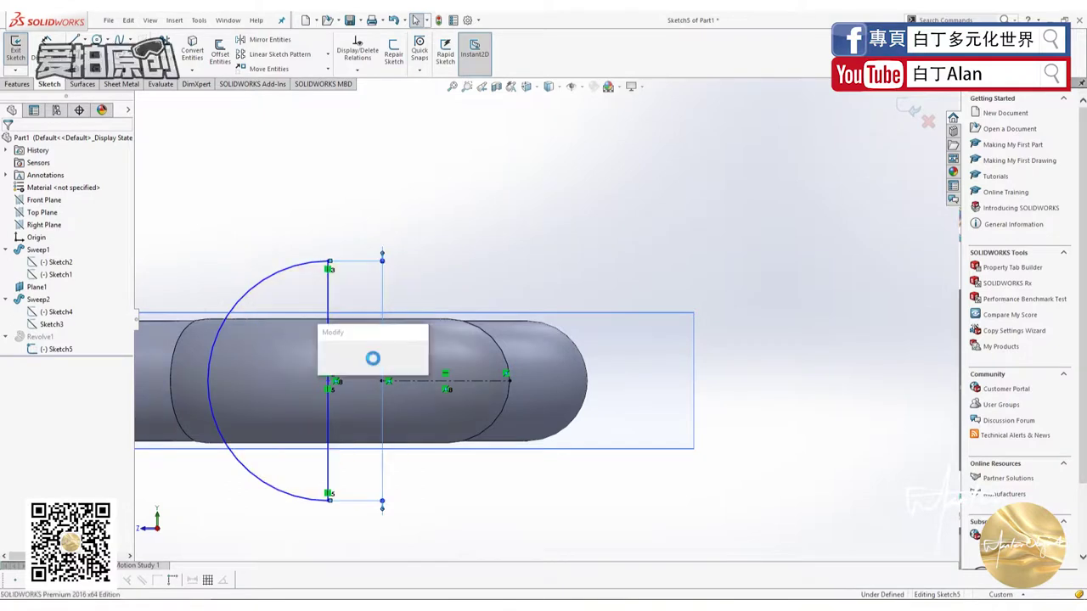
type("7")
key("Return")
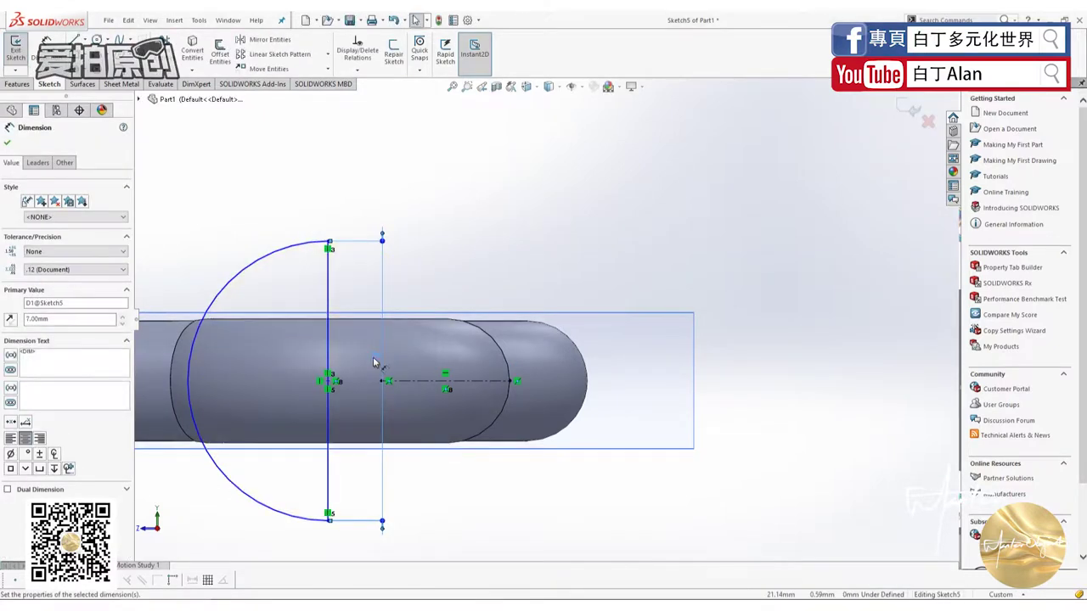
left_click(912, 108)
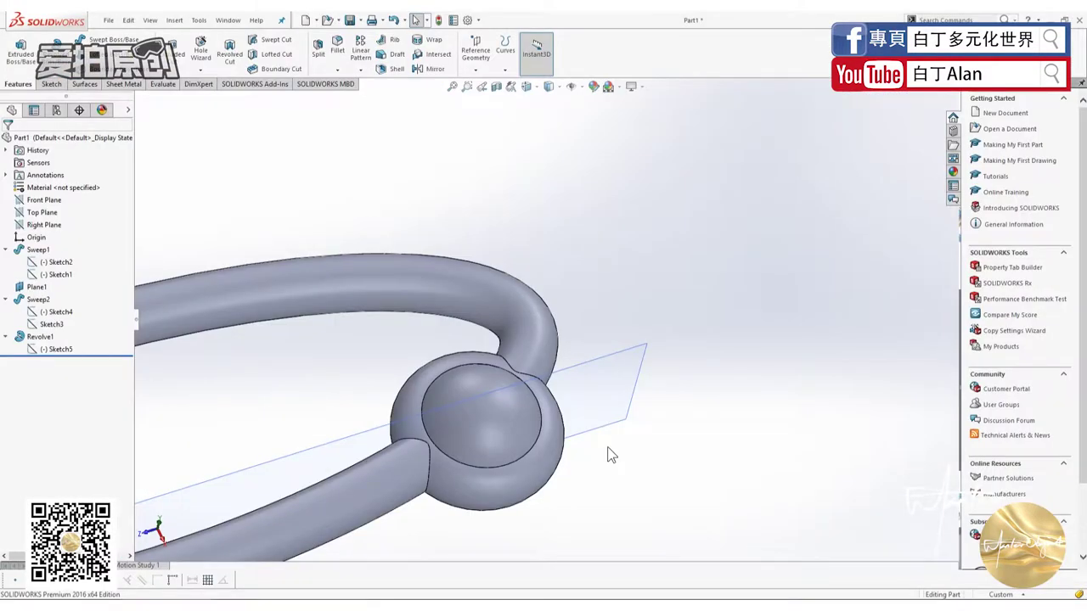
key("alt+Tab")
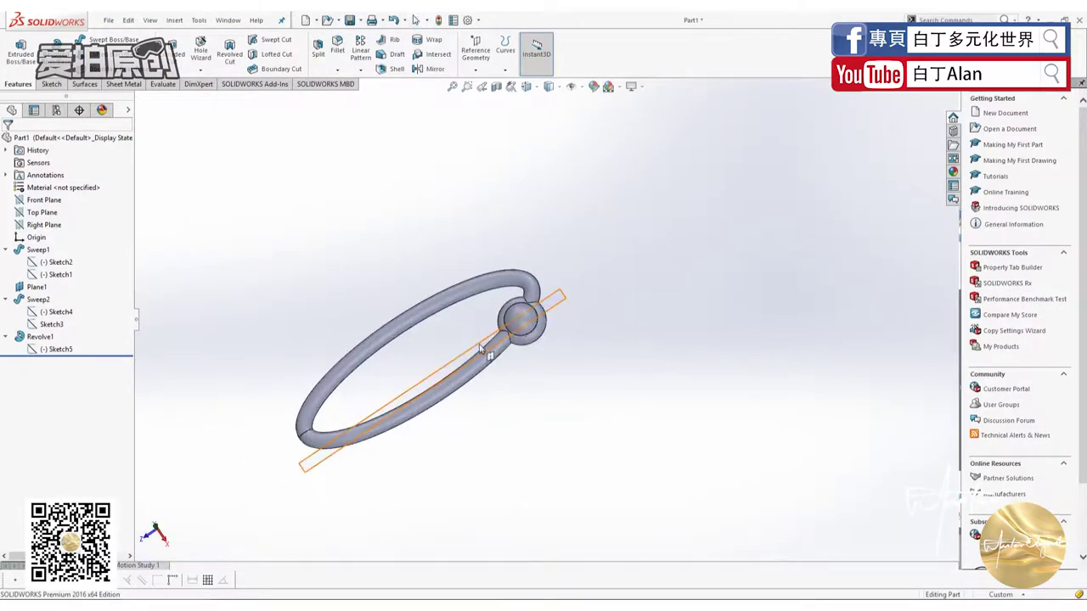
left_click(525, 329)
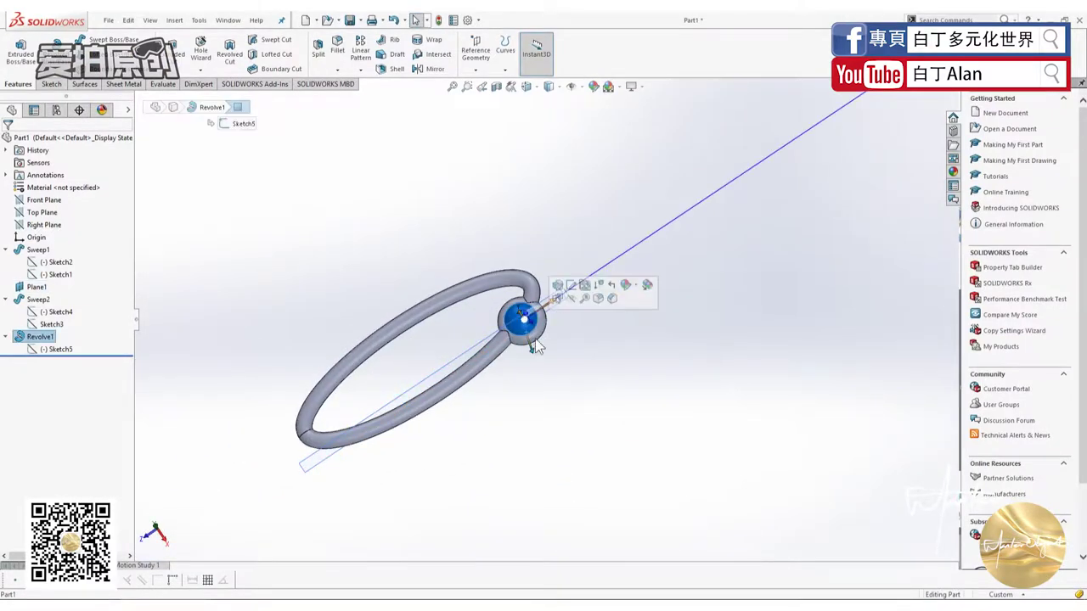
key("alt+Tab")
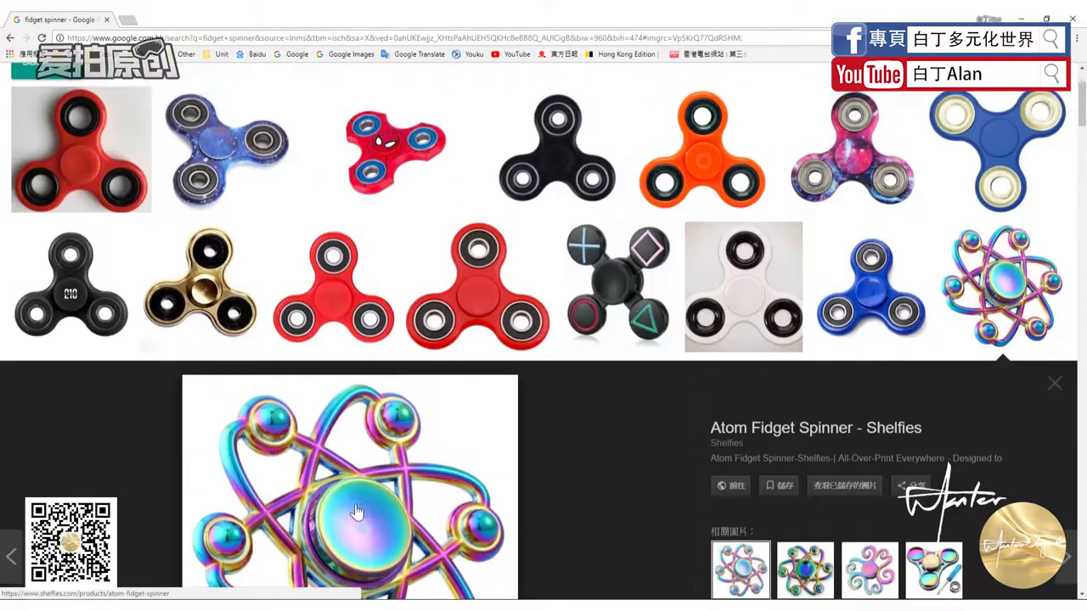
scroll(391, 417, "down", 5)
scroll(382, 429, "up", 3)
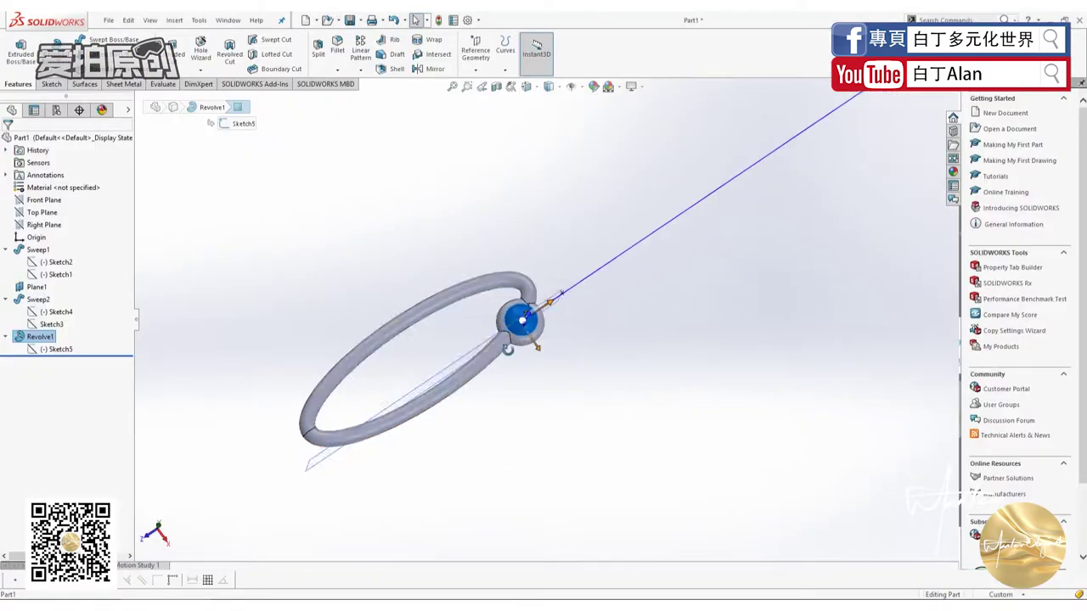
middle_click_drag(458, 365, 488, 339)
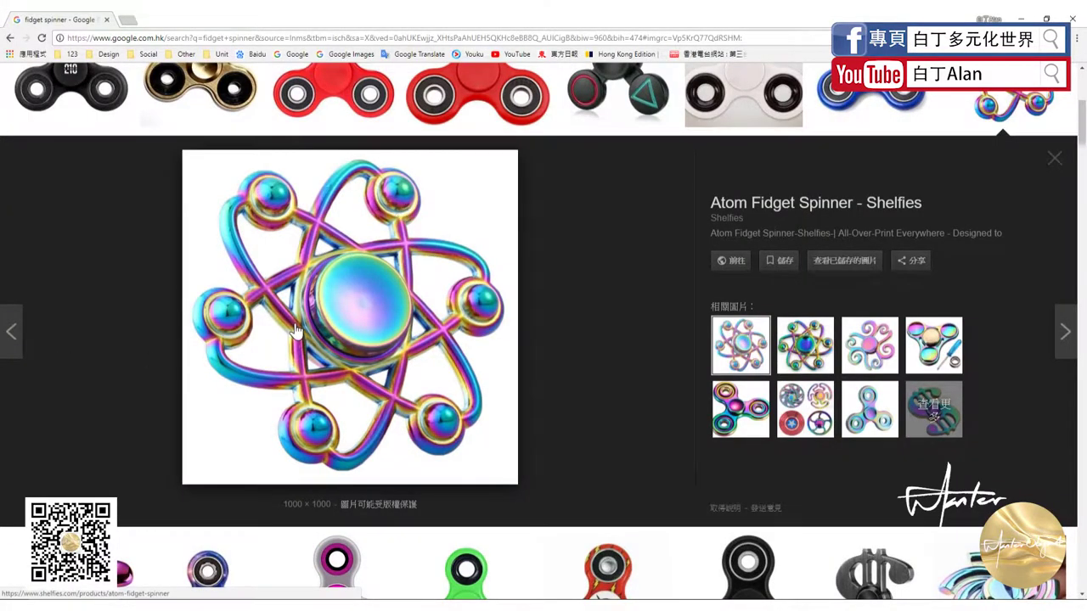
key("alt+Tab")
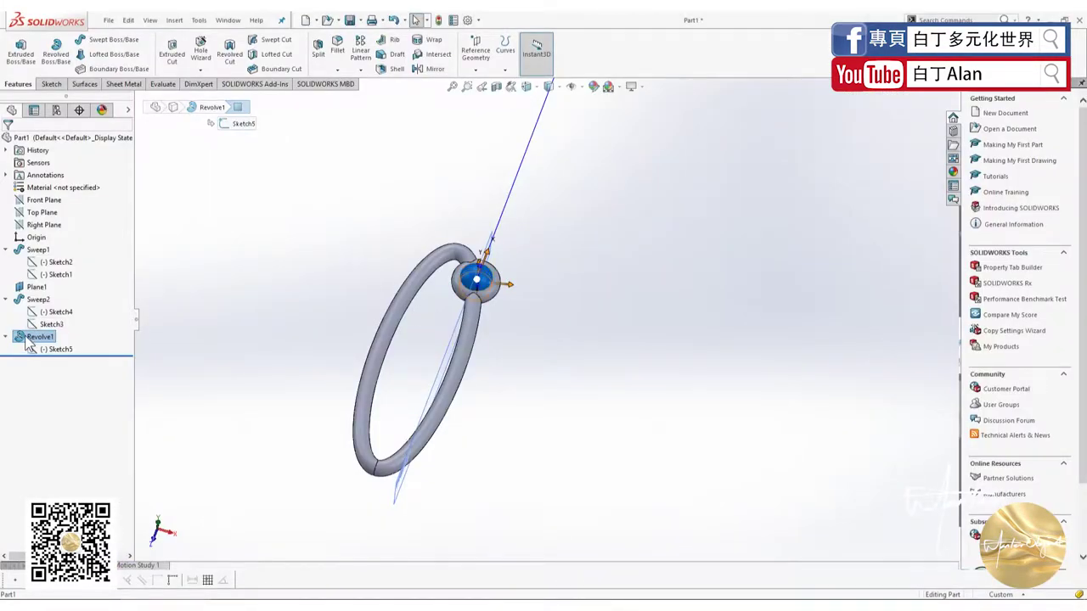
Review Sweep2's guide curve and options settings unchanged, and roll back to just before Sweep2
right_click(27, 340)
left_click(23, 300)
right_click(23, 301)
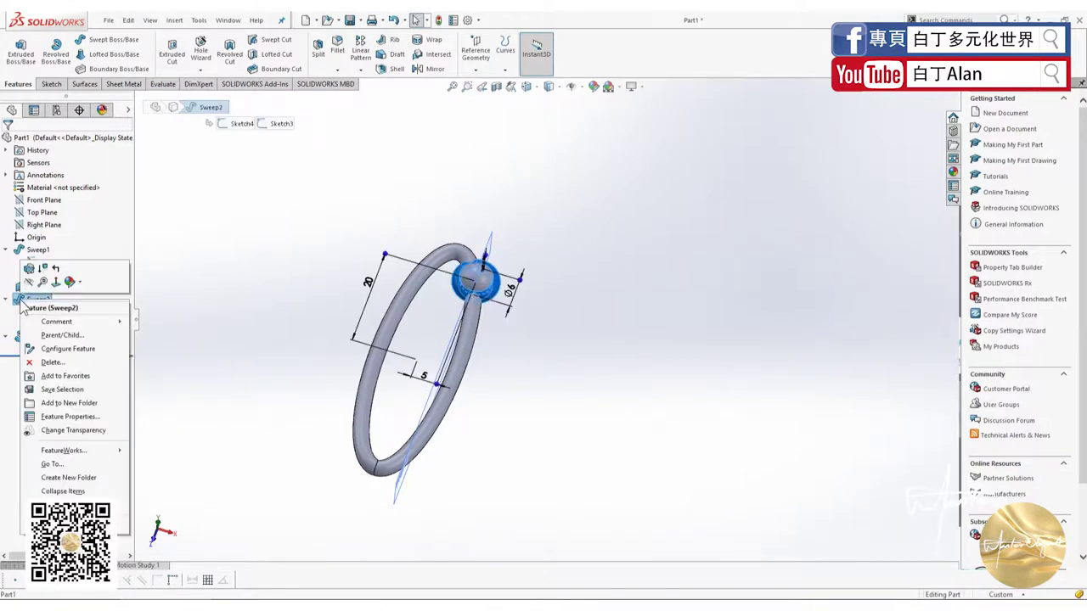
left_click(29, 268)
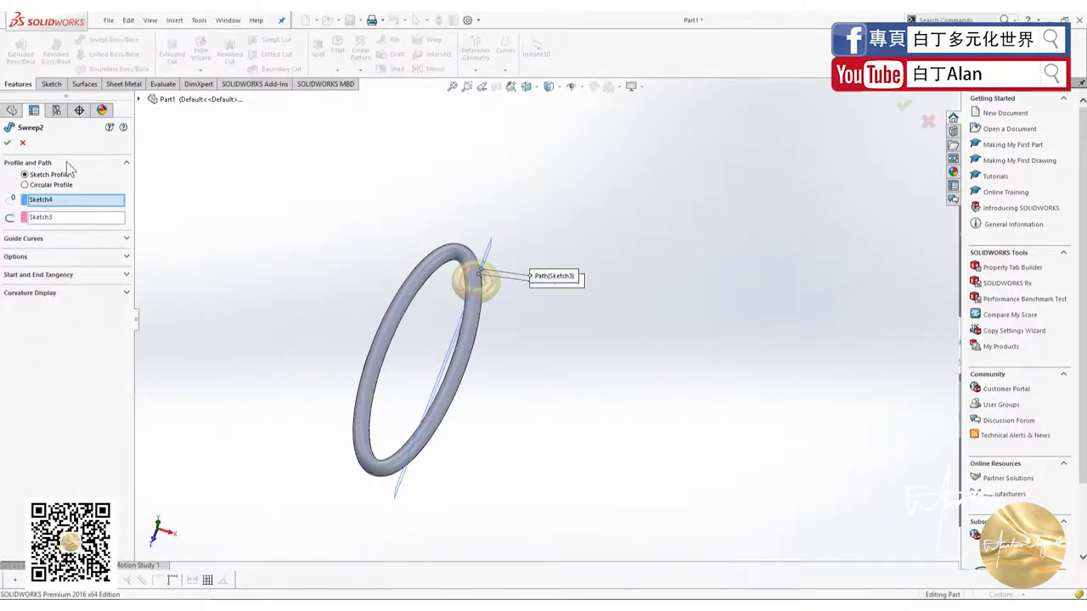
left_click(127, 240)
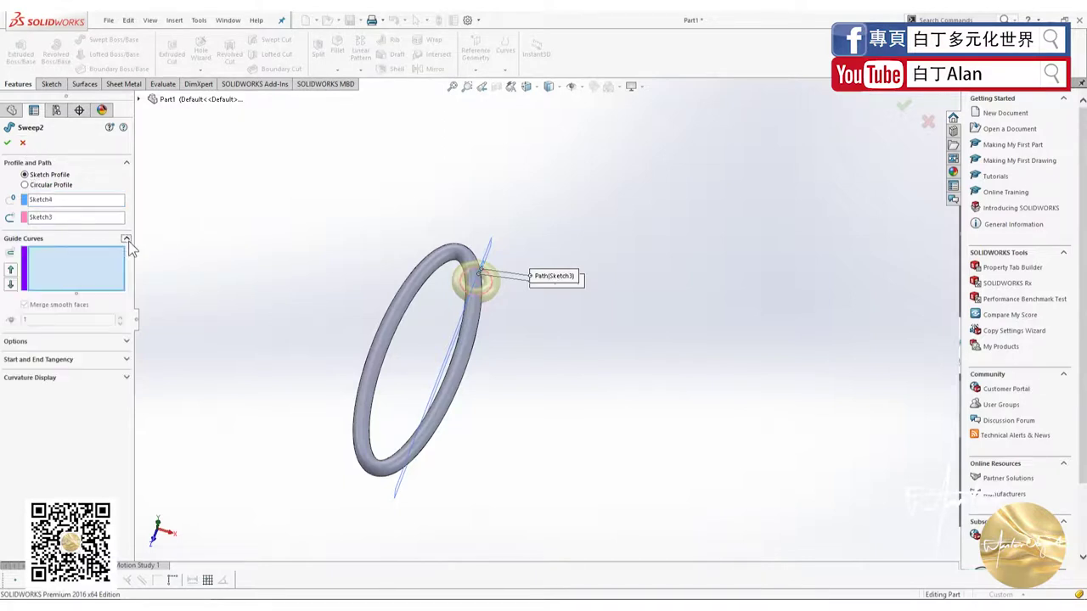
left_click(125, 343)
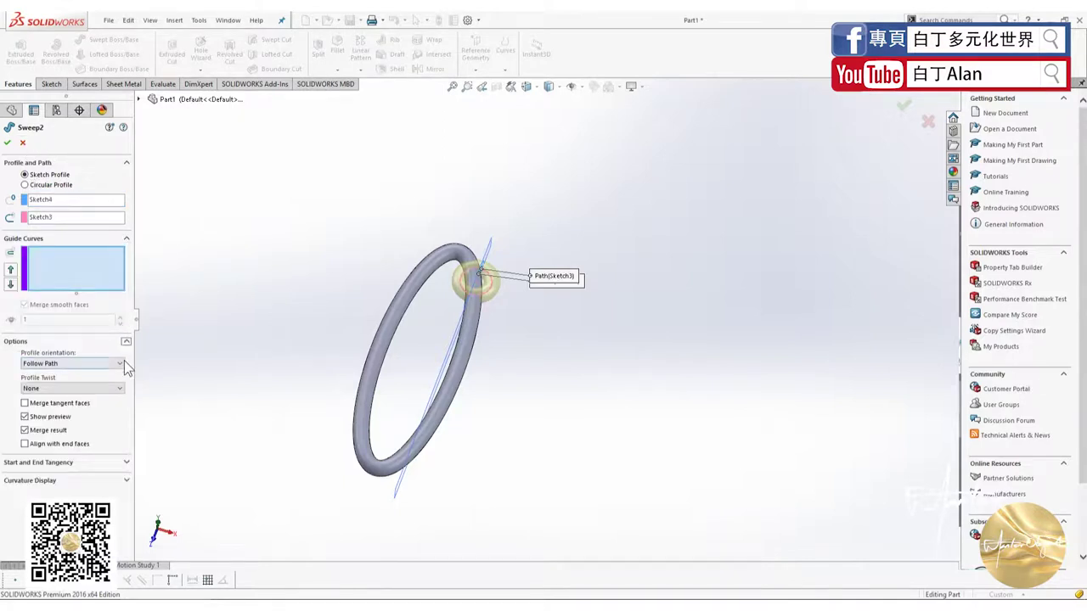
left_click(7, 142)
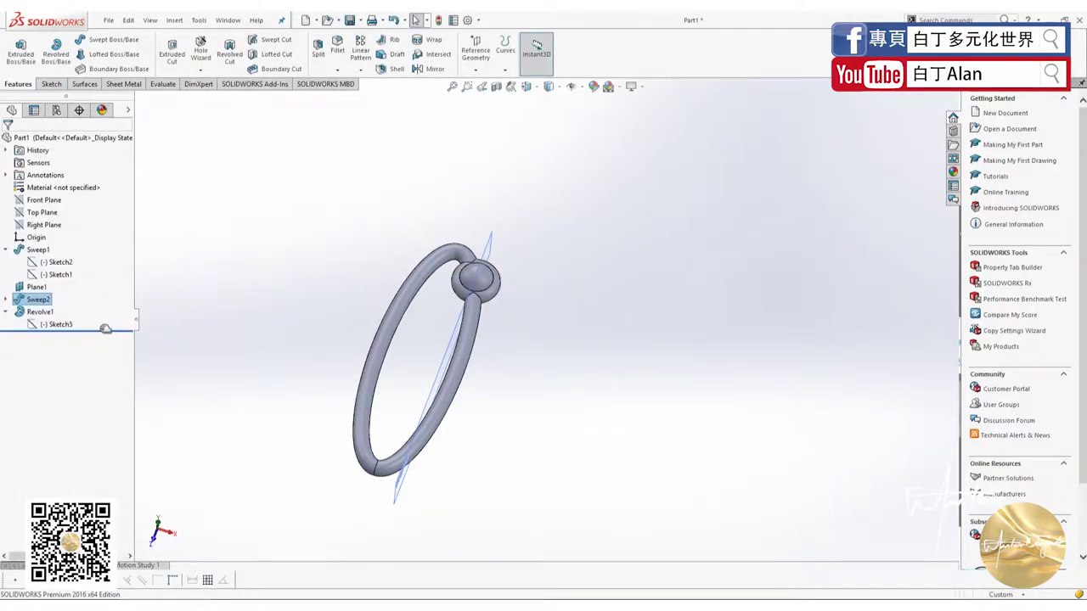
left_click_drag(99, 329, 99, 282)
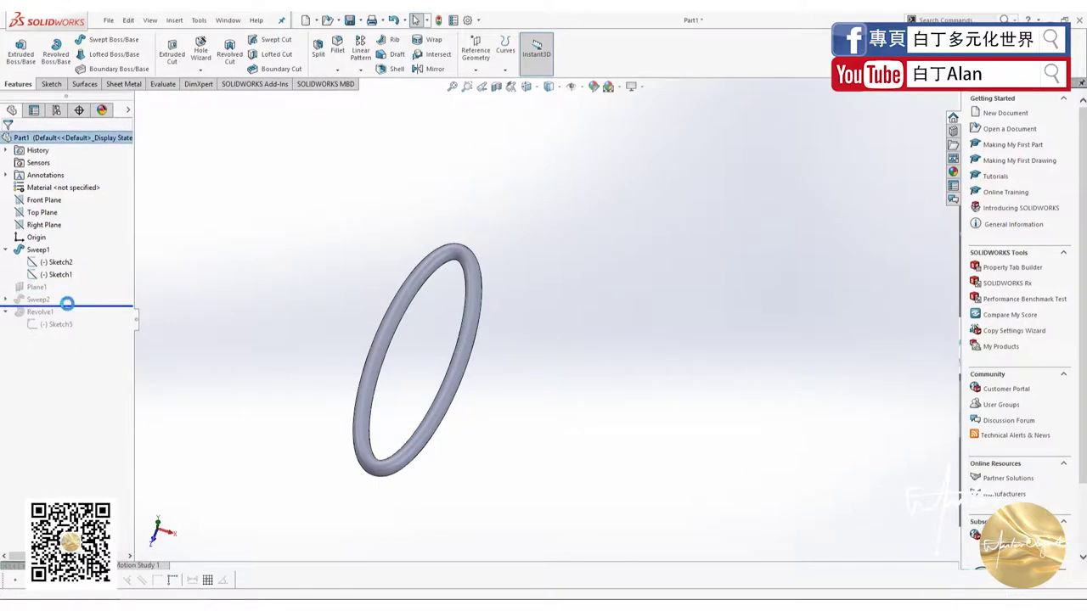
left_click_drag(76, 282, 59, 306)
Uncheck Merge result on Sweep2, then roll forward past Revolve1, dismissing the warning
left_click(38, 302)
left_click(49, 267)
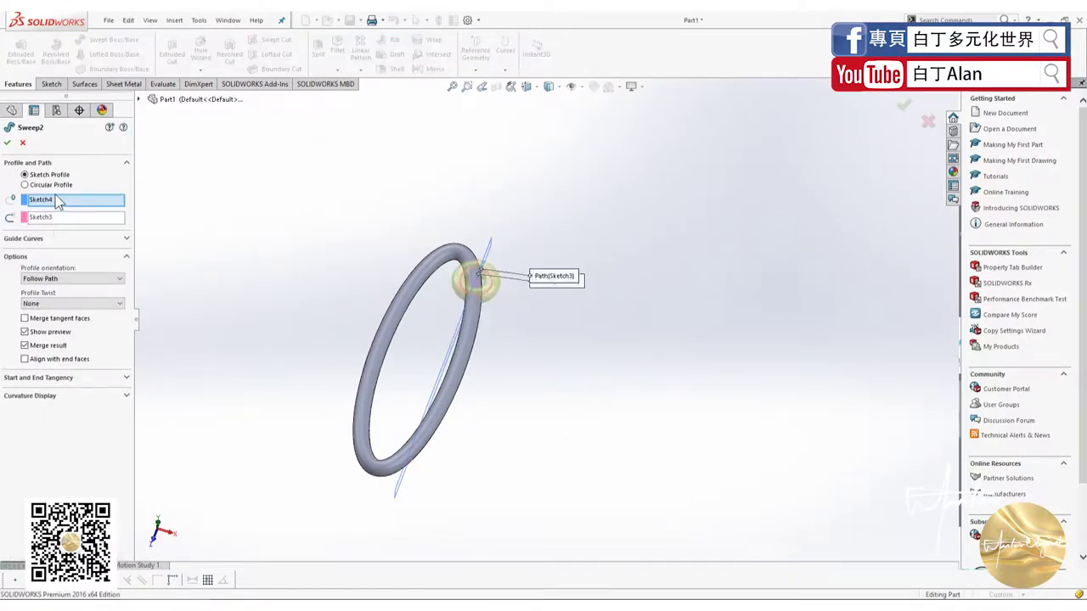
left_click(58, 345)
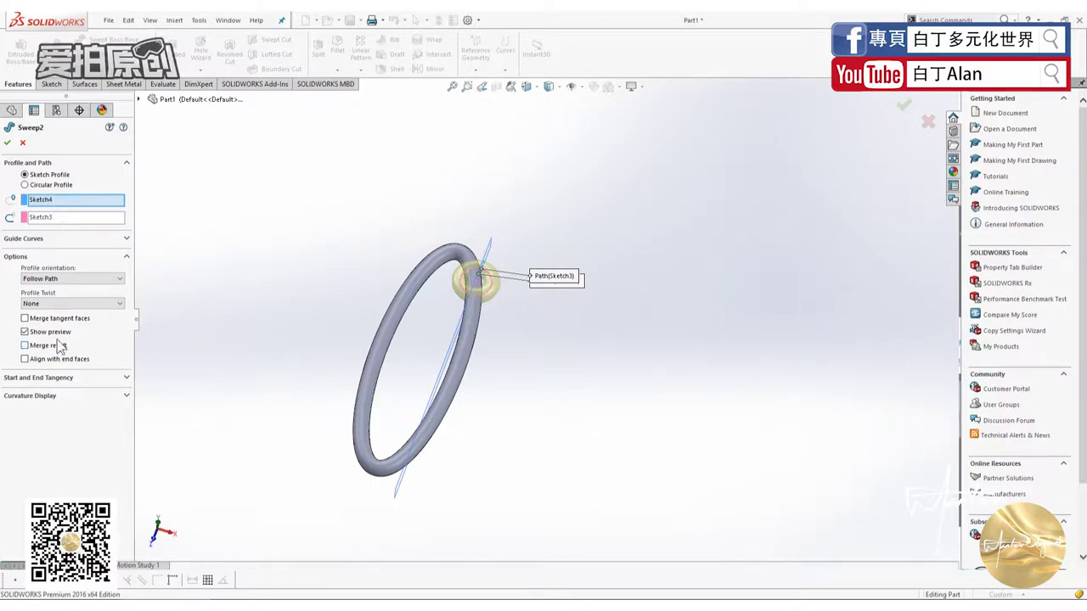
left_click(7, 144)
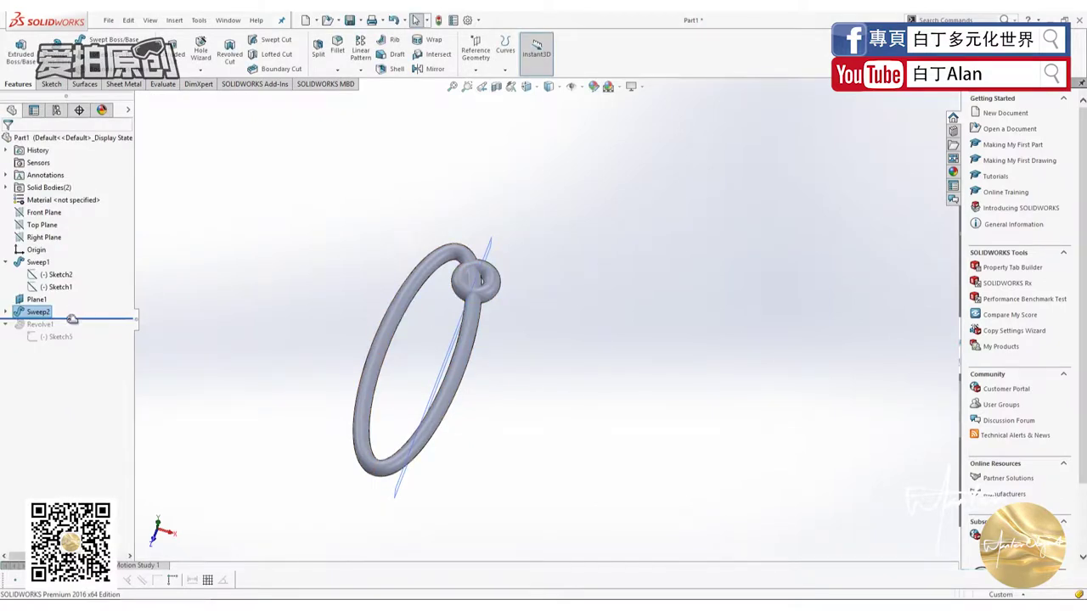
left_click_drag(72, 319, 70, 331)
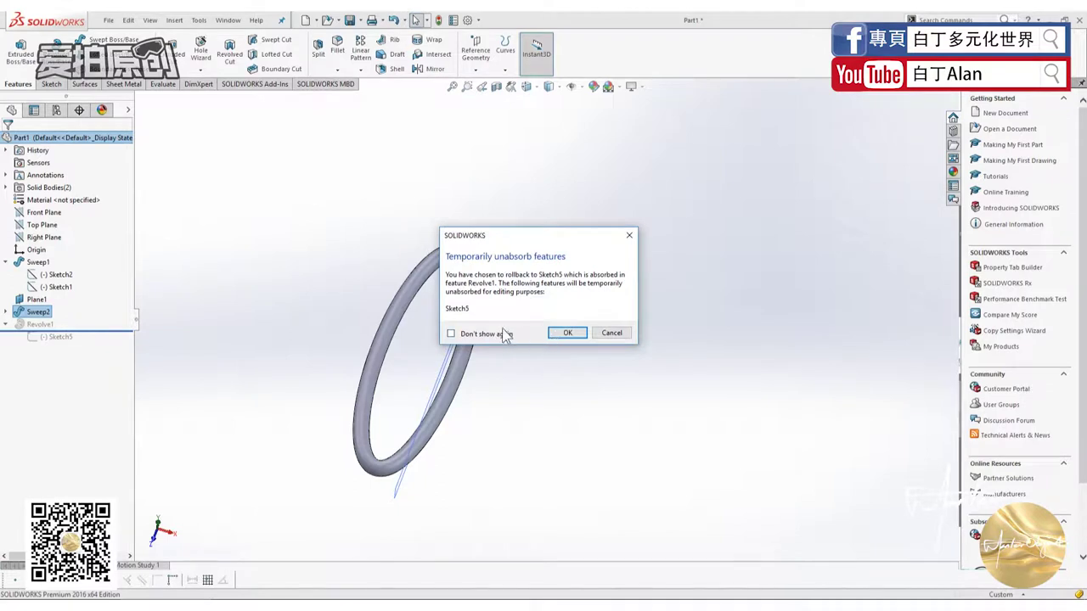
left_click(567, 333)
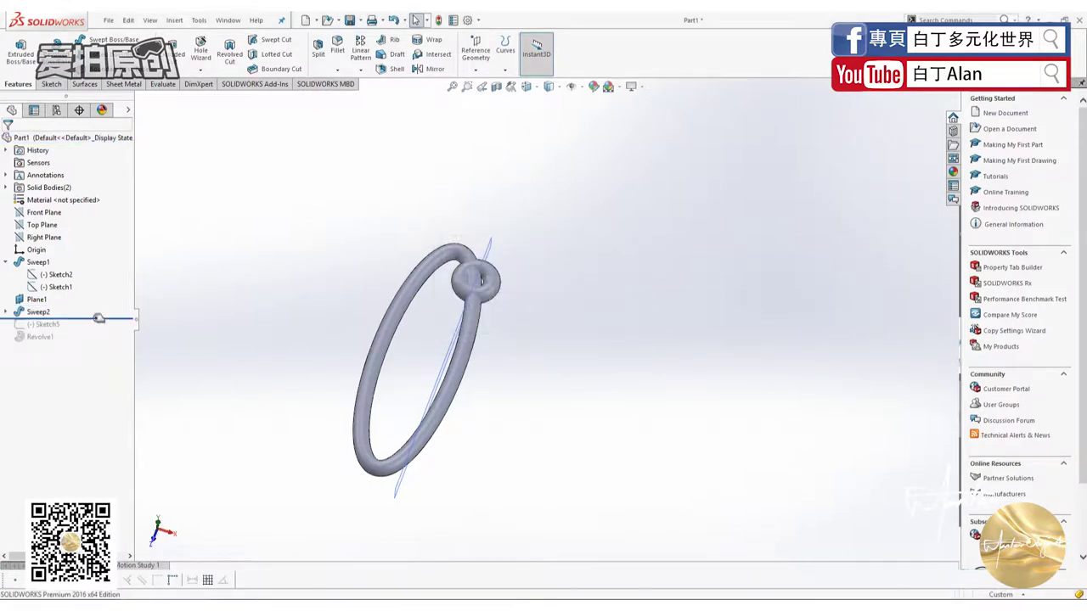
left_click_drag(98, 319, 93, 342)
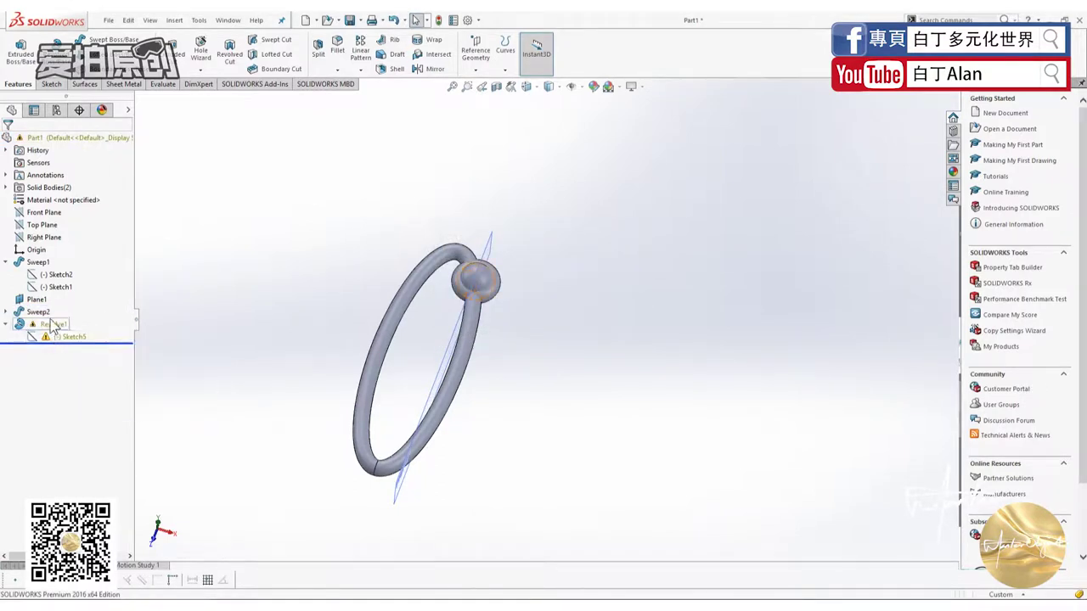
Clear Merge result on Revolve1, then select the ball's inner face and outer rim
left_click(53, 327)
right_click(53, 327)
left_click(59, 289)
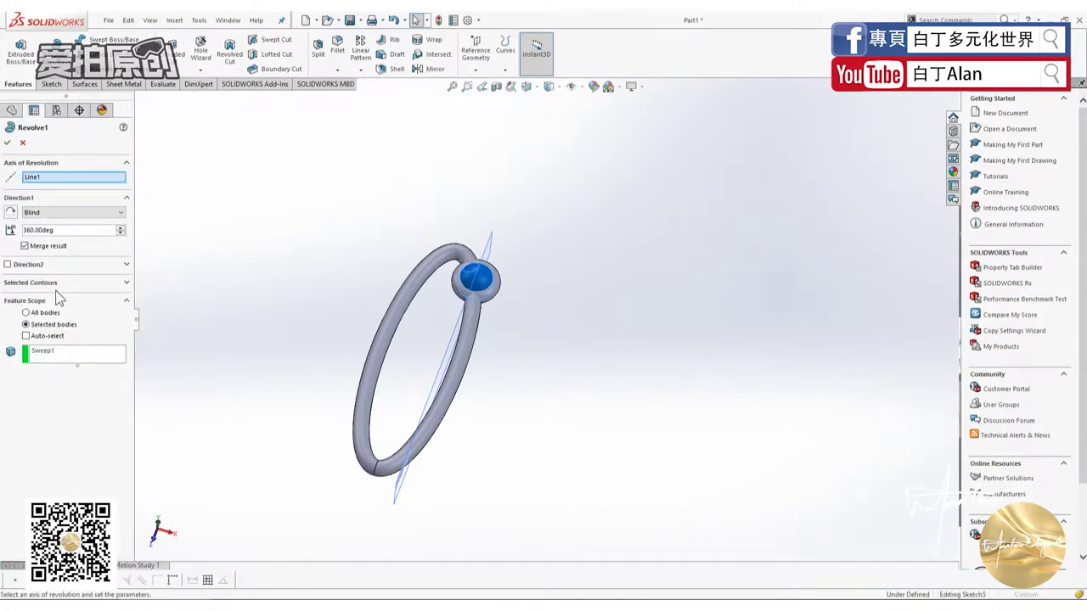
left_click(47, 246)
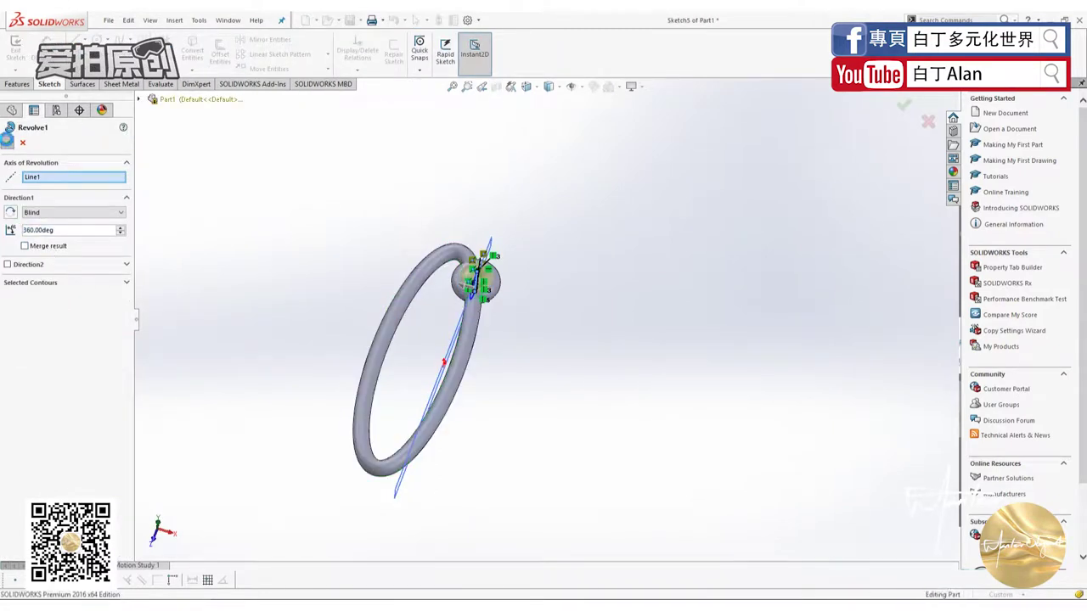
key("Return")
scroll(462, 279, "down", 3)
scroll(436, 271, "down", 3)
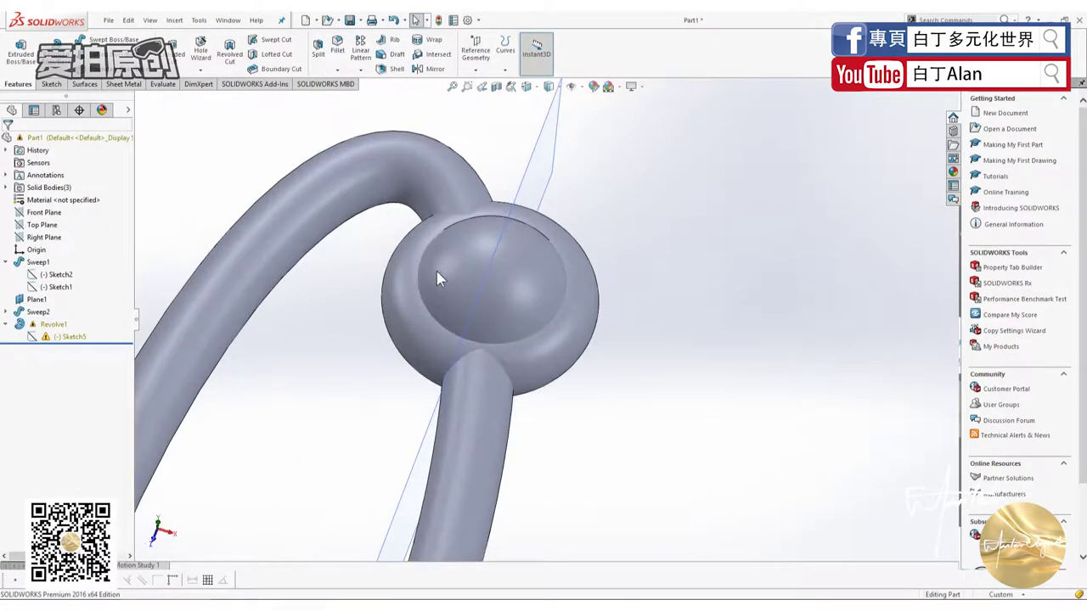
left_click(437, 271)
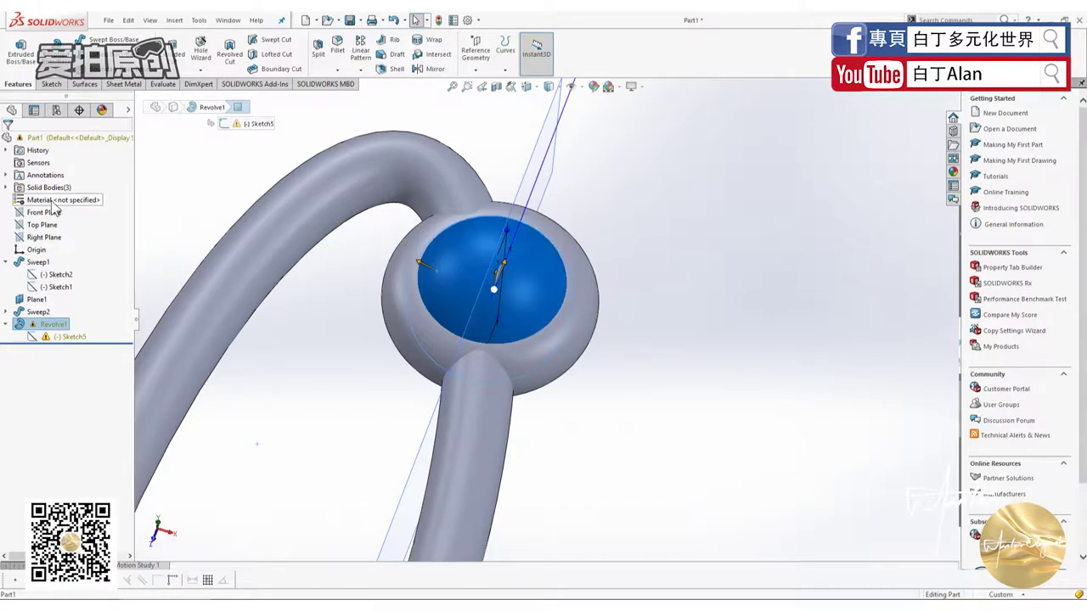
left_click(408, 253, "ctrl")
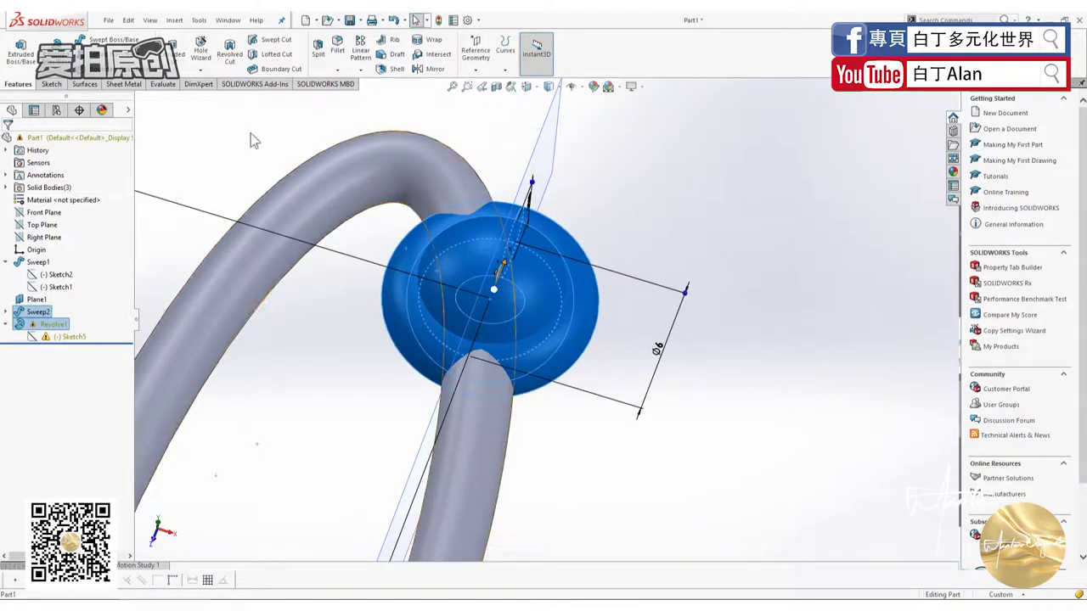
left_click(173, 21)
mouse_move(208, 64)
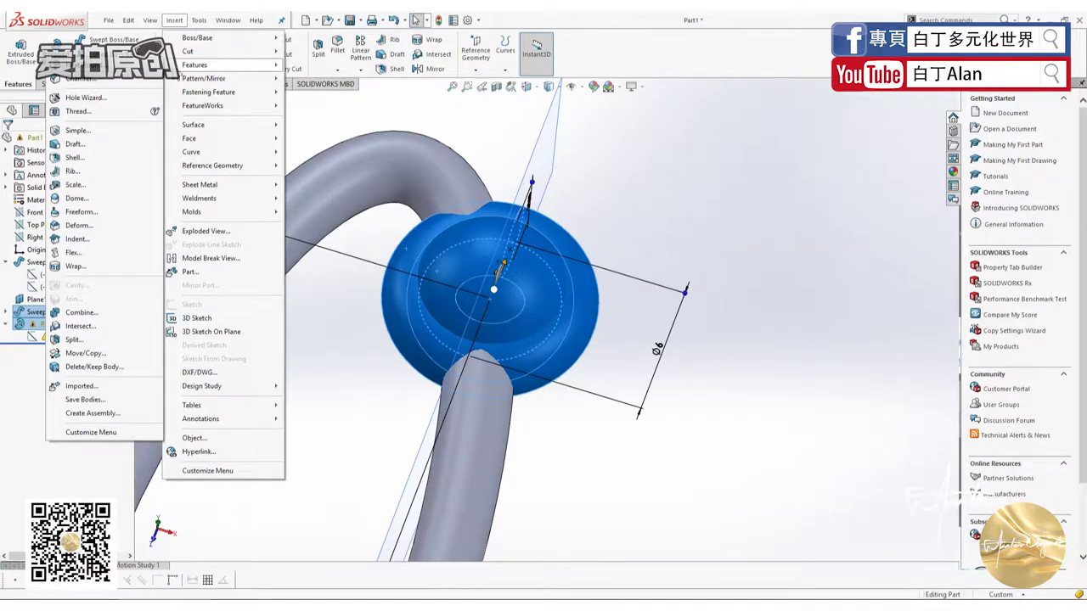
left_click(115, 311)
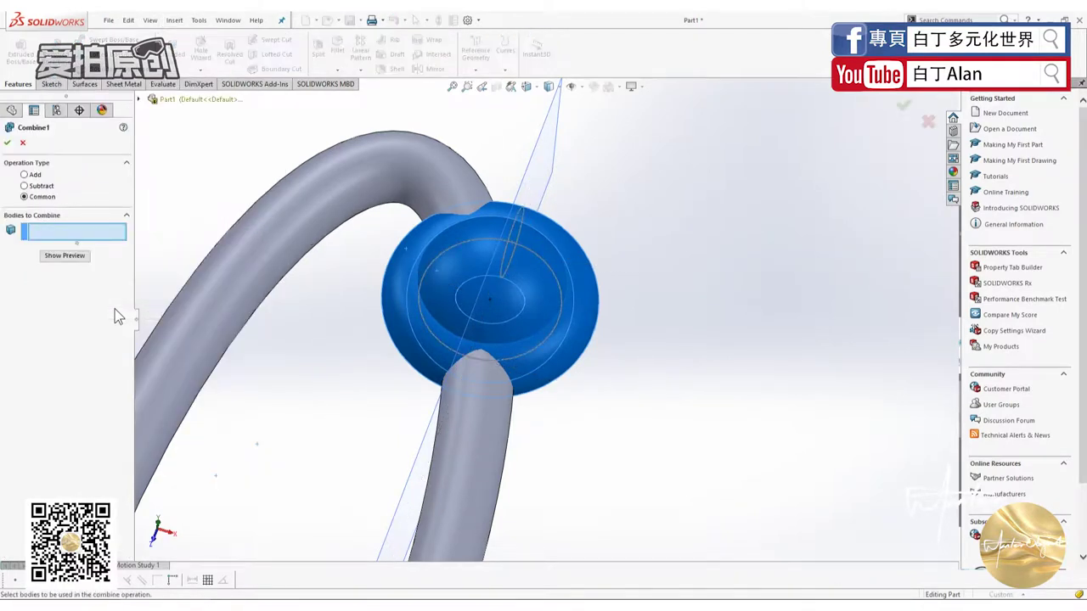
left_click(7, 144)
left_click(25, 186)
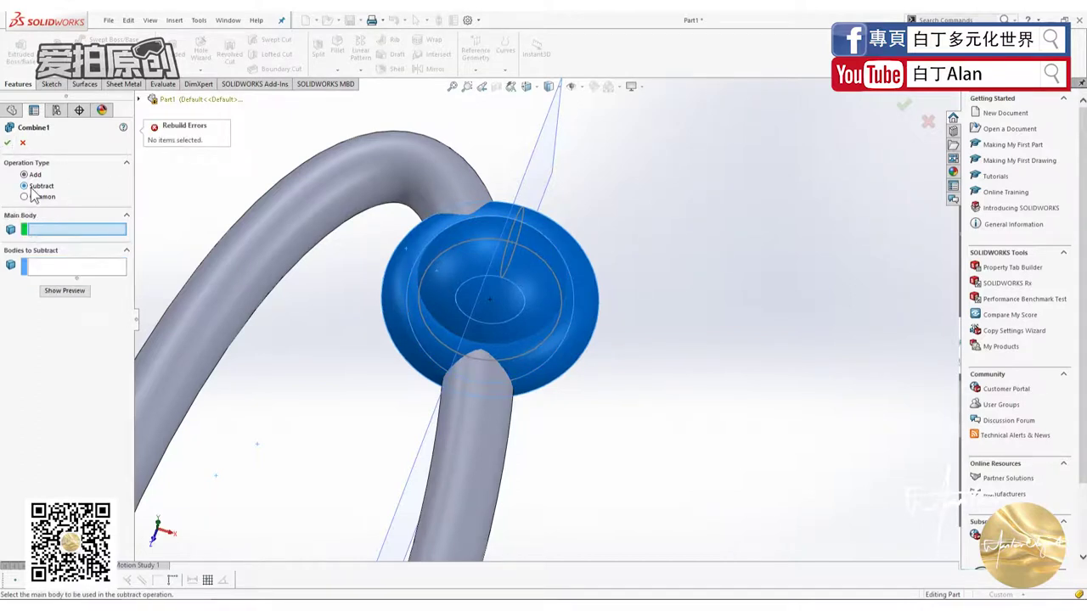
left_click(28, 198)
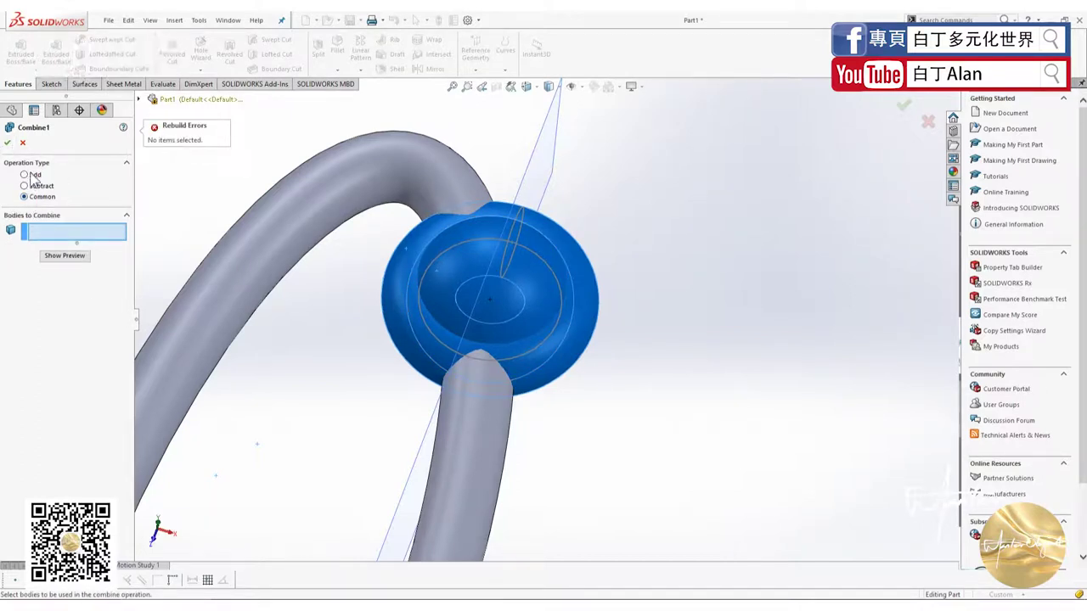
left_click(422, 284)
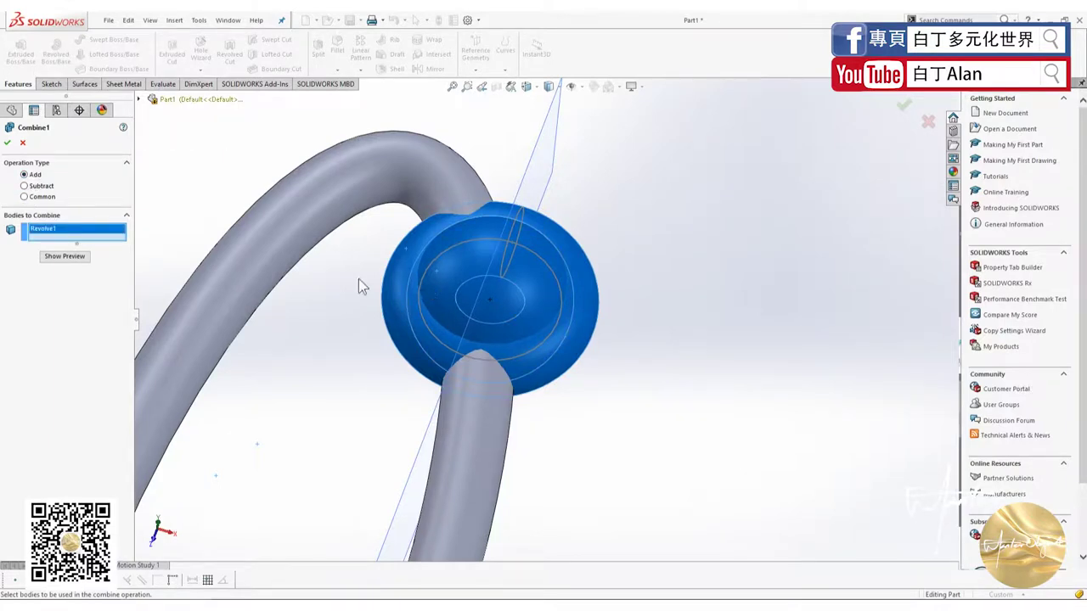
left_click(9, 144)
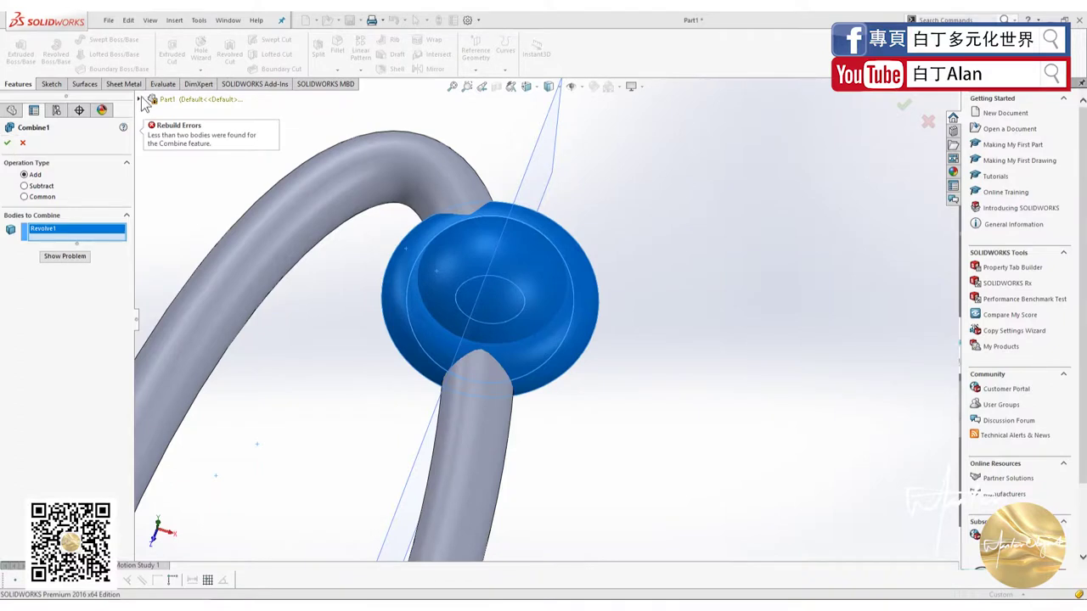
left_click(141, 99)
left_click(177, 262)
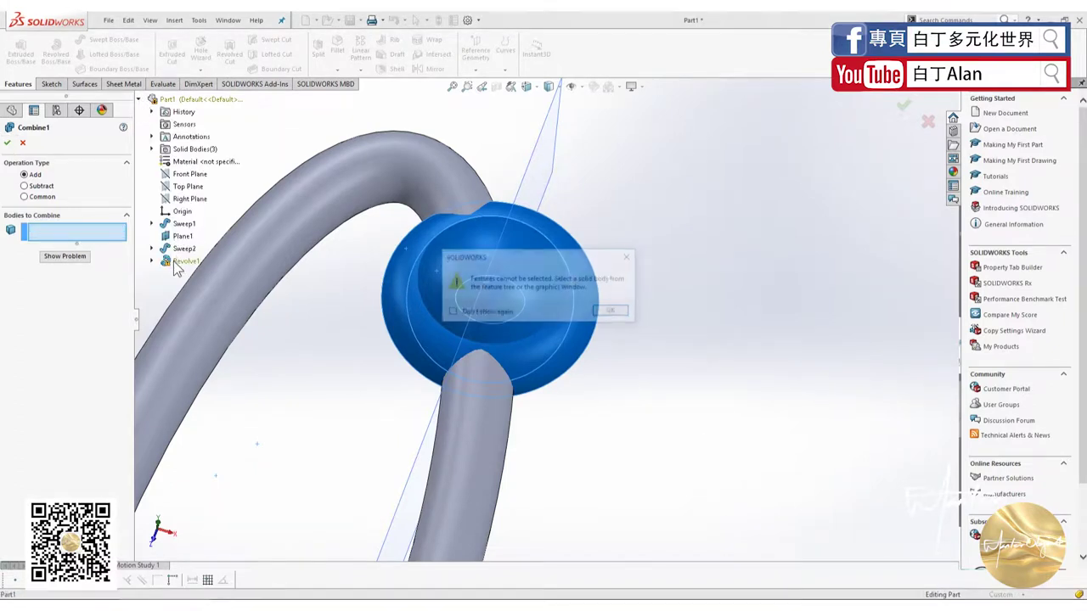
left_click(604, 312)
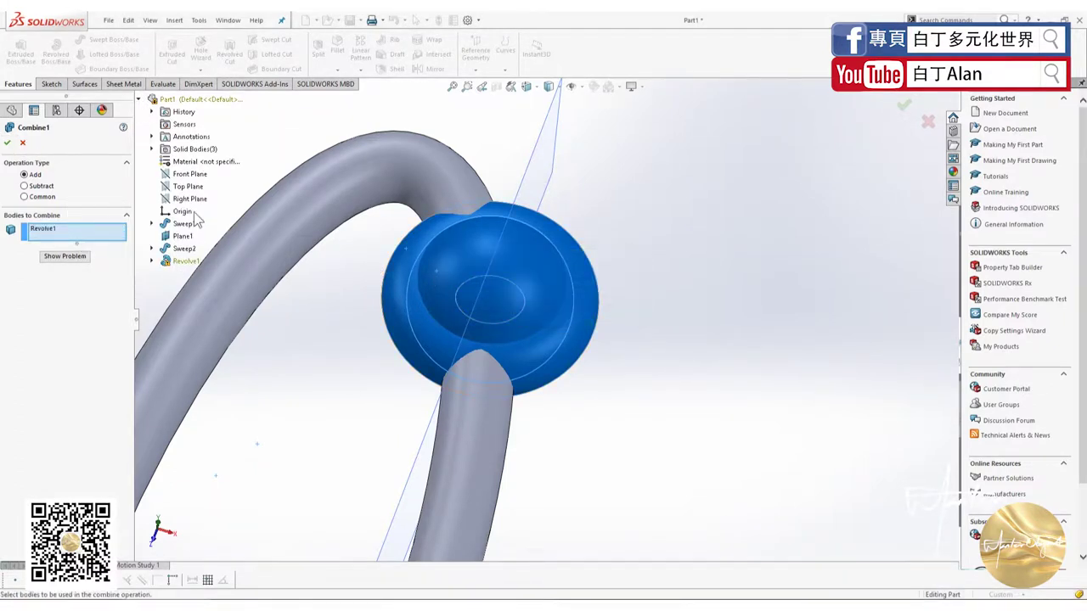
left_click(23, 144)
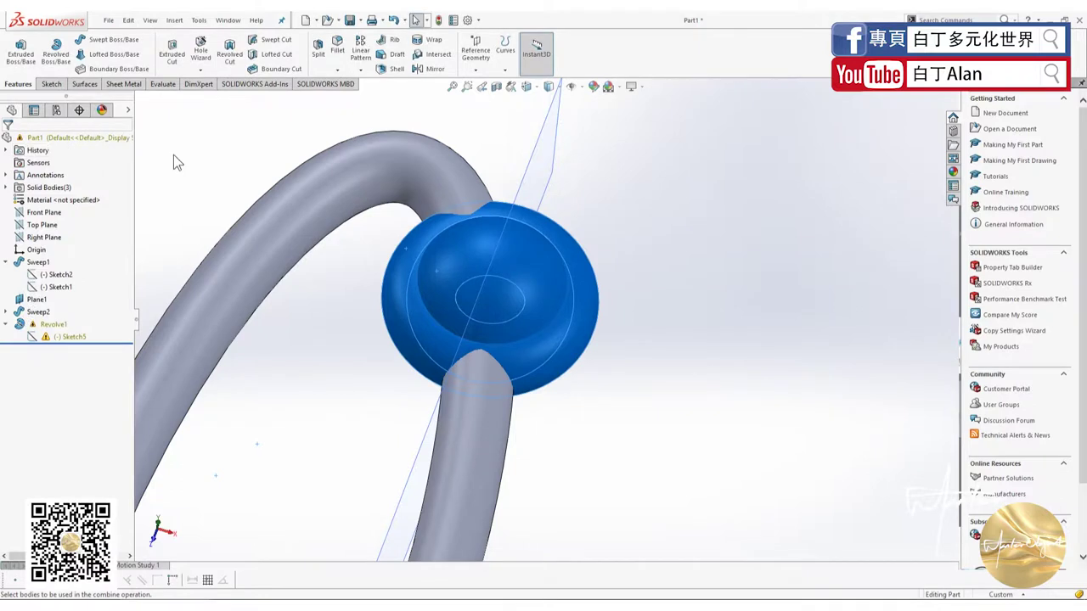
left_click(148, 20)
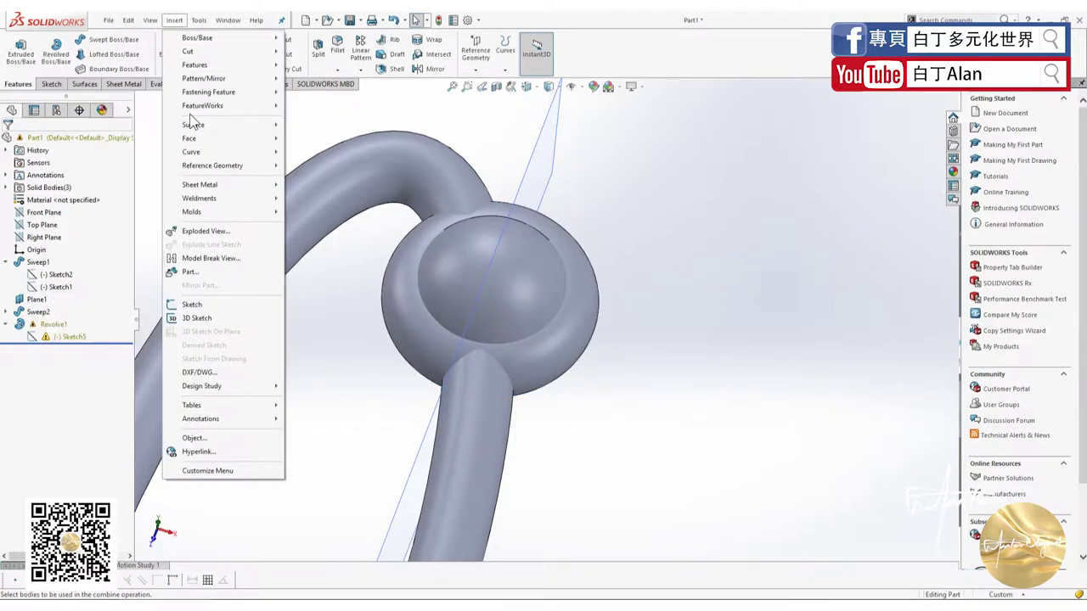
mouse_move(194, 64)
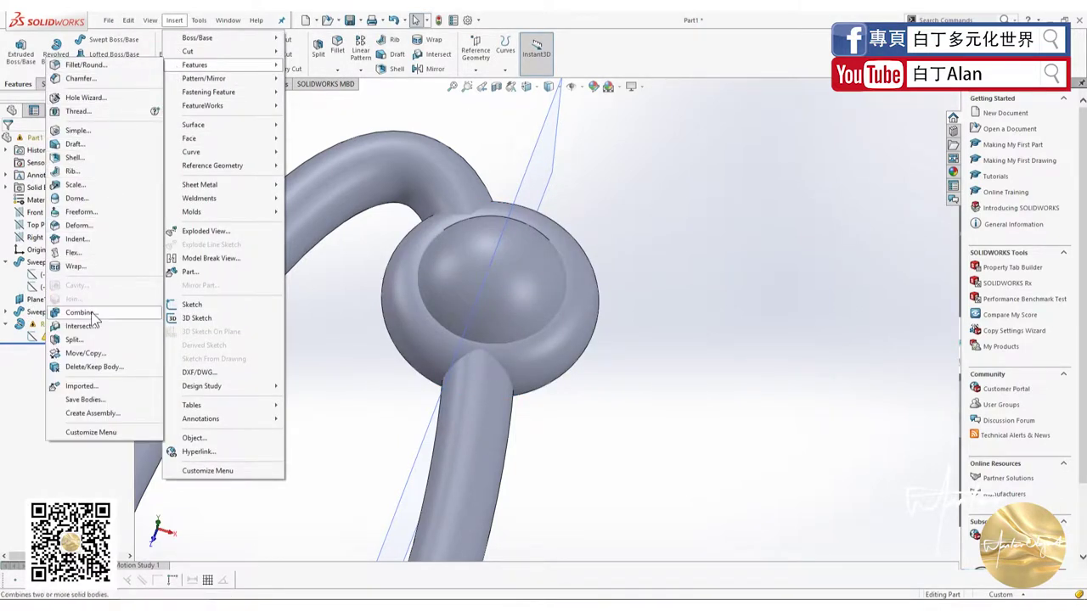
left_click(79, 312)
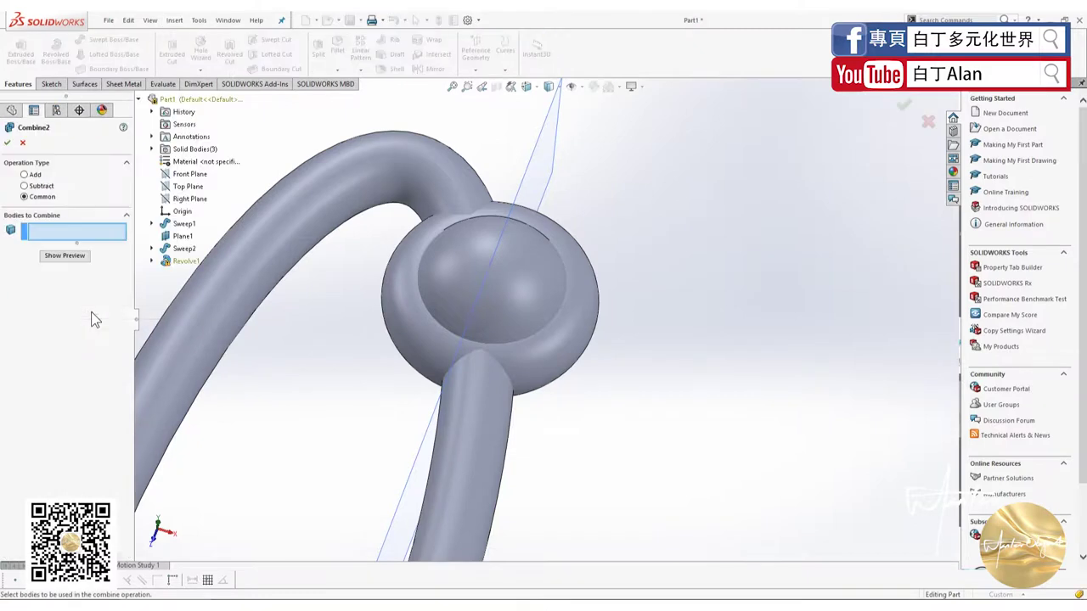
left_click(23, 143)
Reopen Sketch5, zoom in on the ball's half-circle profile, then exit to rebuild Revolve1
right_click(55, 337)
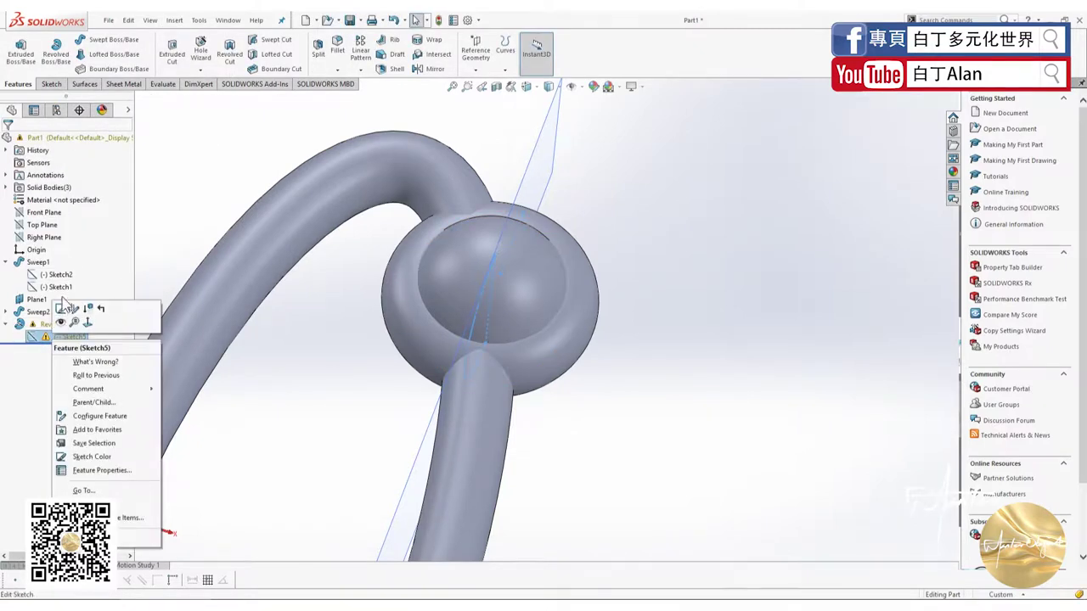
left_click(61, 308)
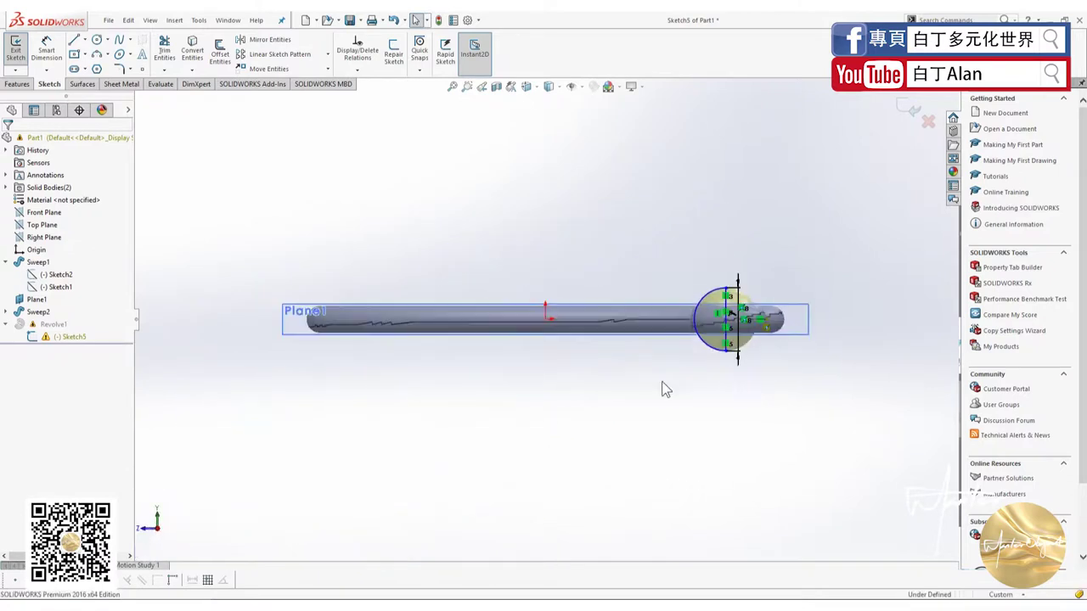
scroll(769, 333, "down", 2)
scroll(768, 333, "down", 2)
scroll(628, 348, "down", 2)
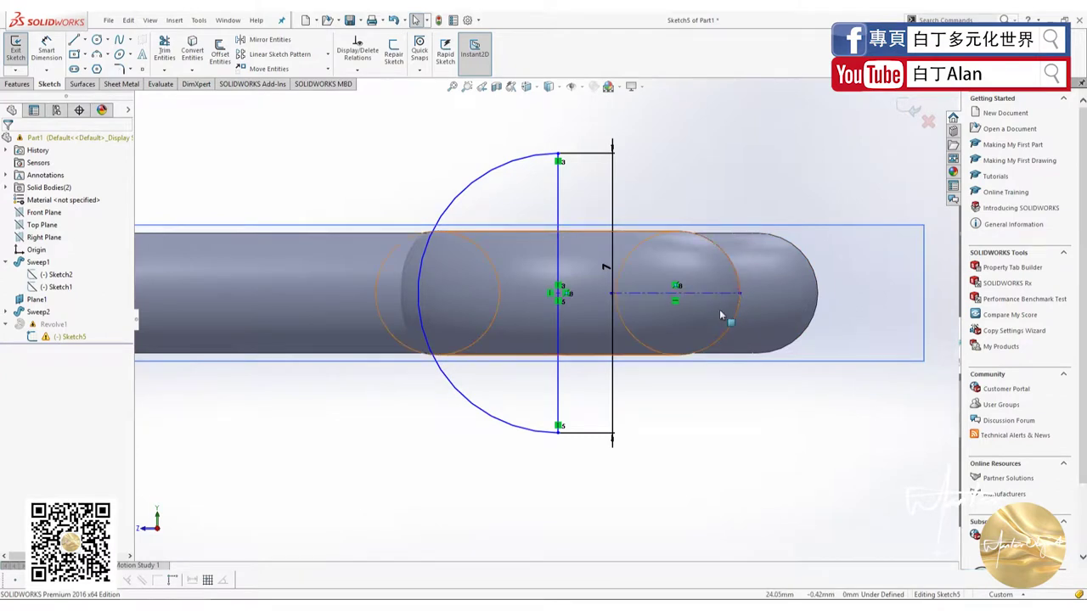
key("ctrl+b")
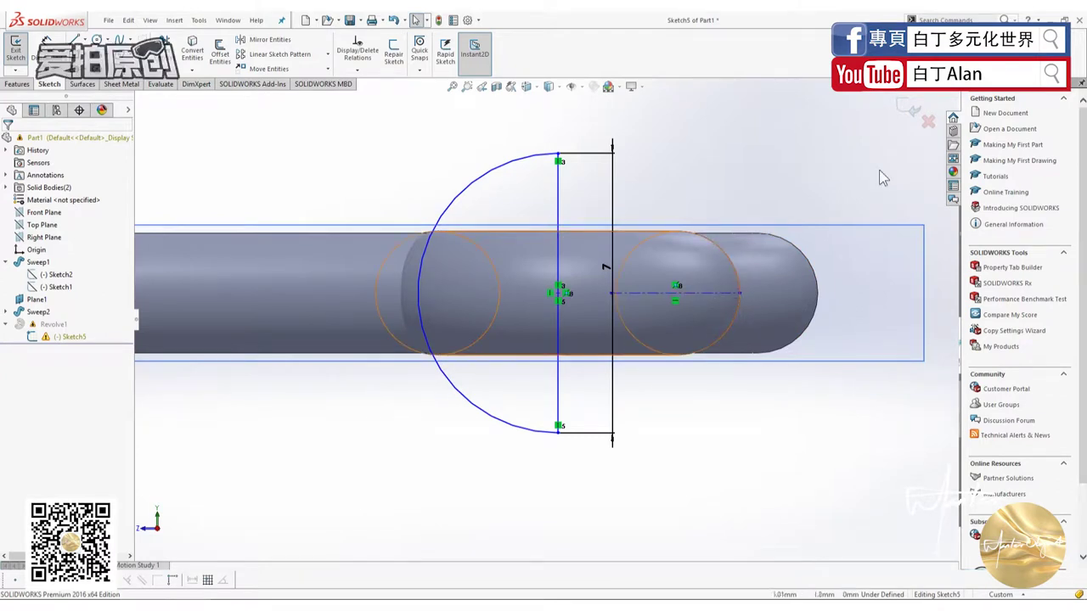
Return to the isometric view, select Sketch5, and try then cancel a Projected Curve
key("ctrl+7")
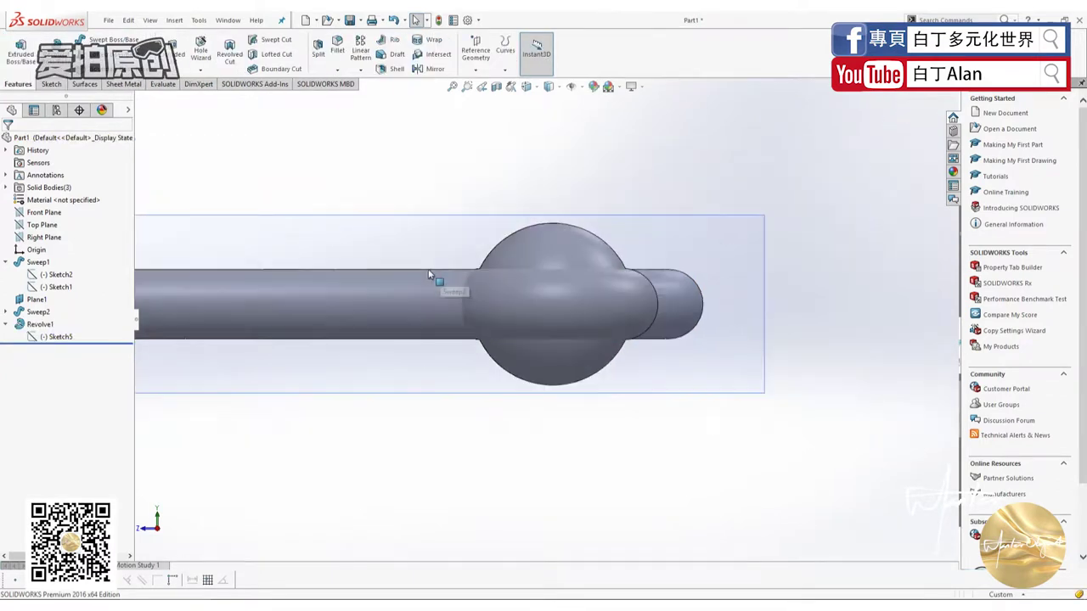
left_click(40, 337)
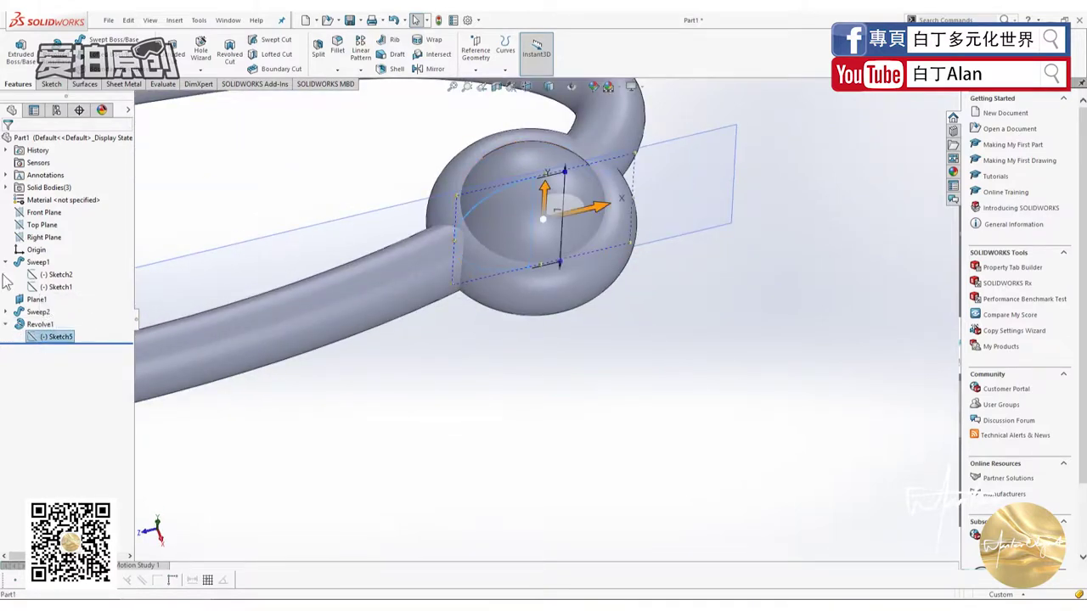
left_click(169, 22)
mouse_move(191, 152)
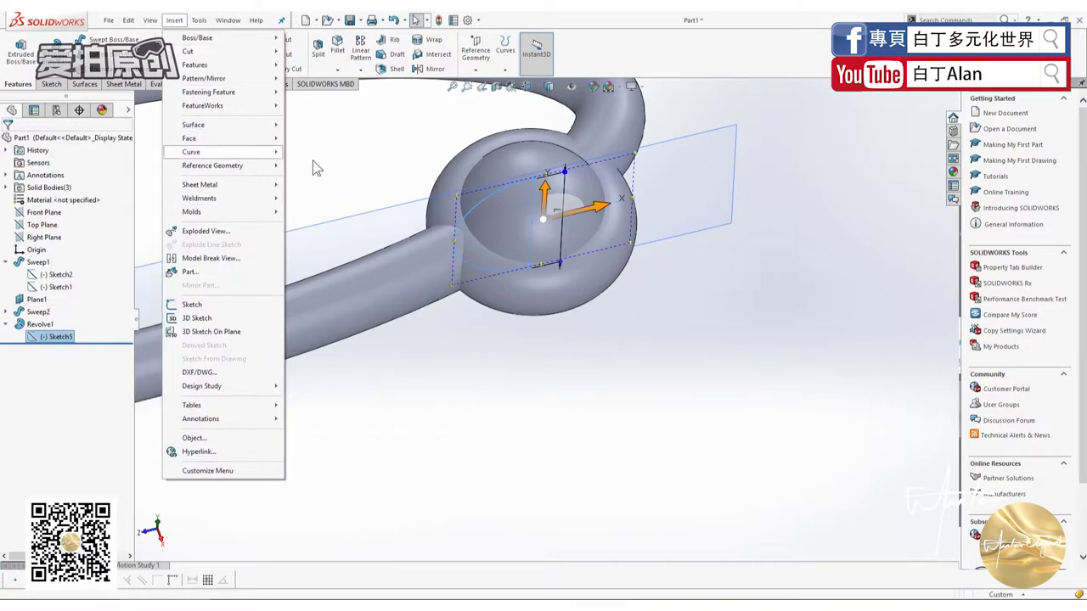
left_click(362, 149)
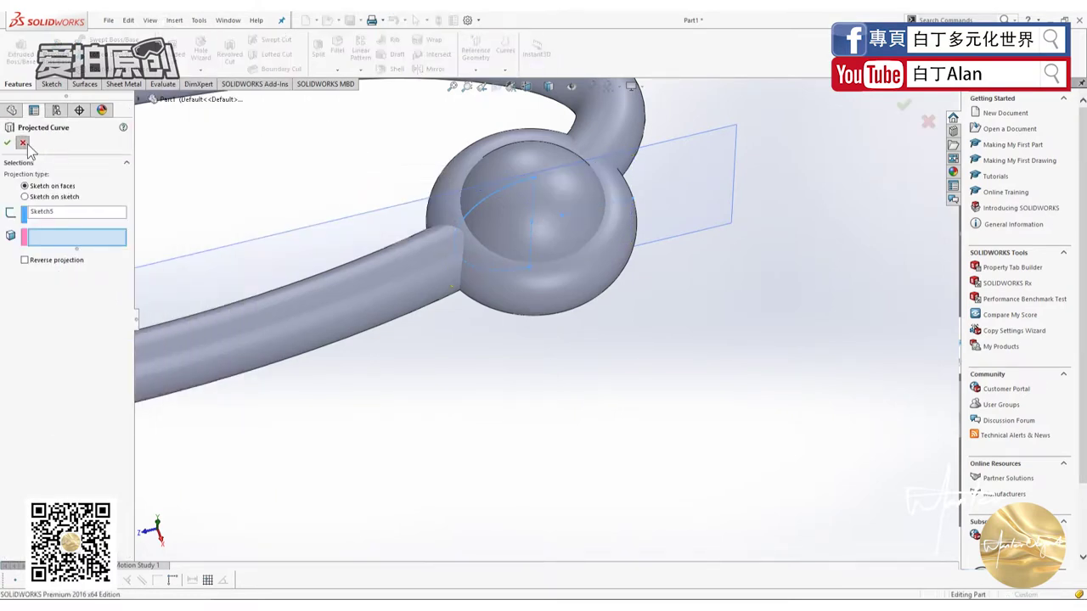
left_click(23, 142)
Start the Combine feature from Insert > Features
left_click(153, 21)
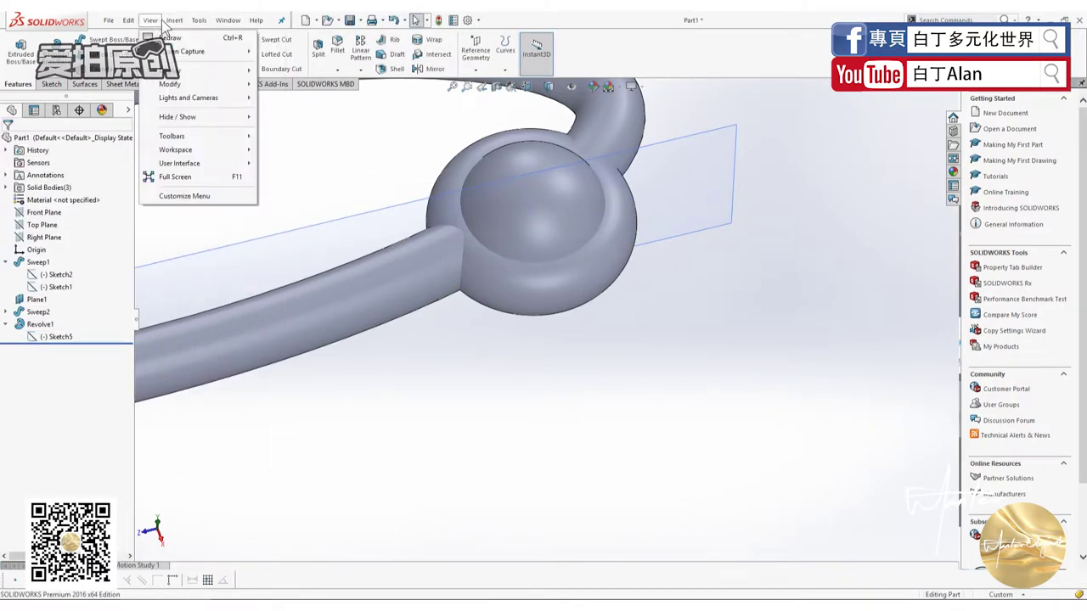
left_click(174, 20)
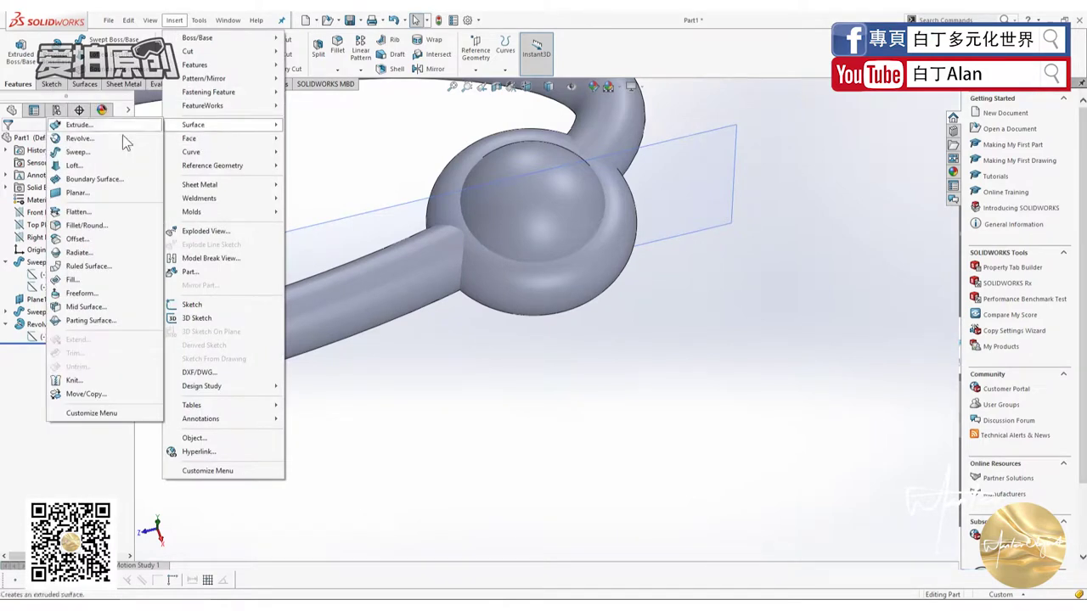
mouse_move(194, 64)
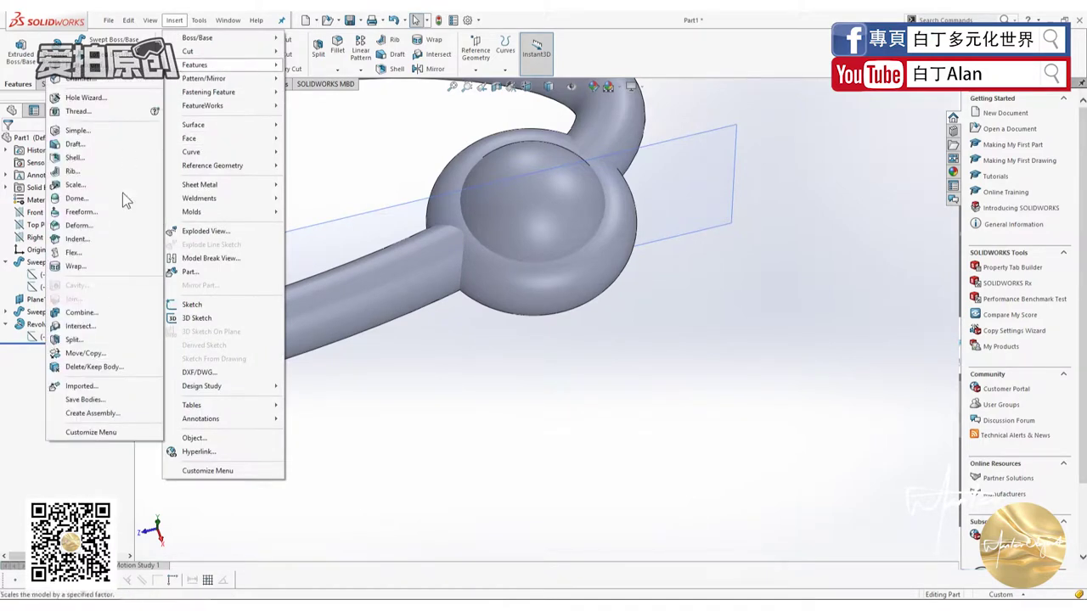
left_click(82, 313)
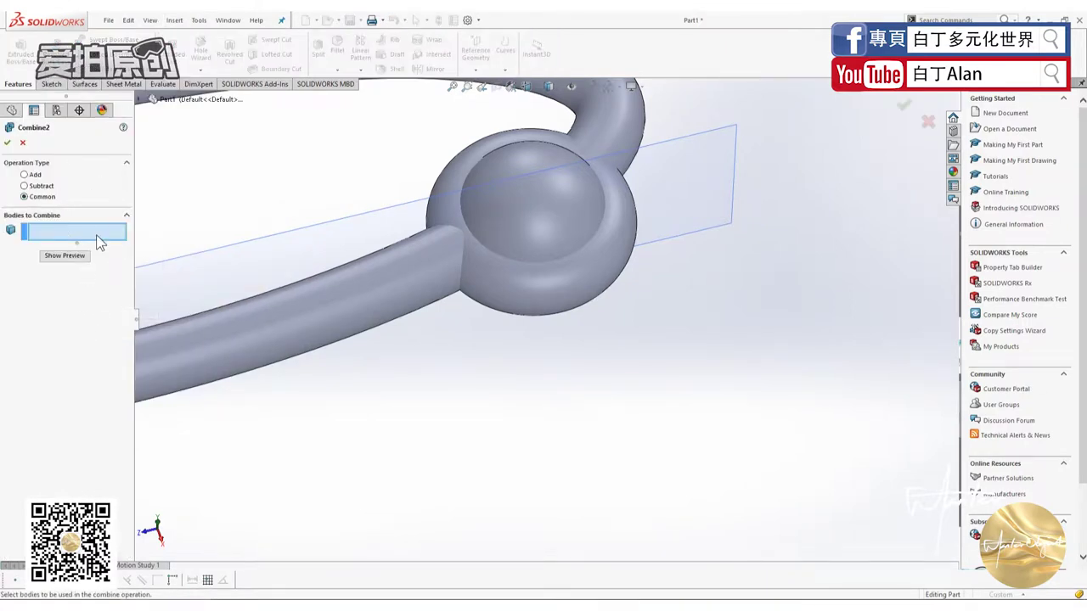
Add the Sweep2 and Revolve1 bodies from the Solid Bodies list and confirm Combine2
left_click(144, 100)
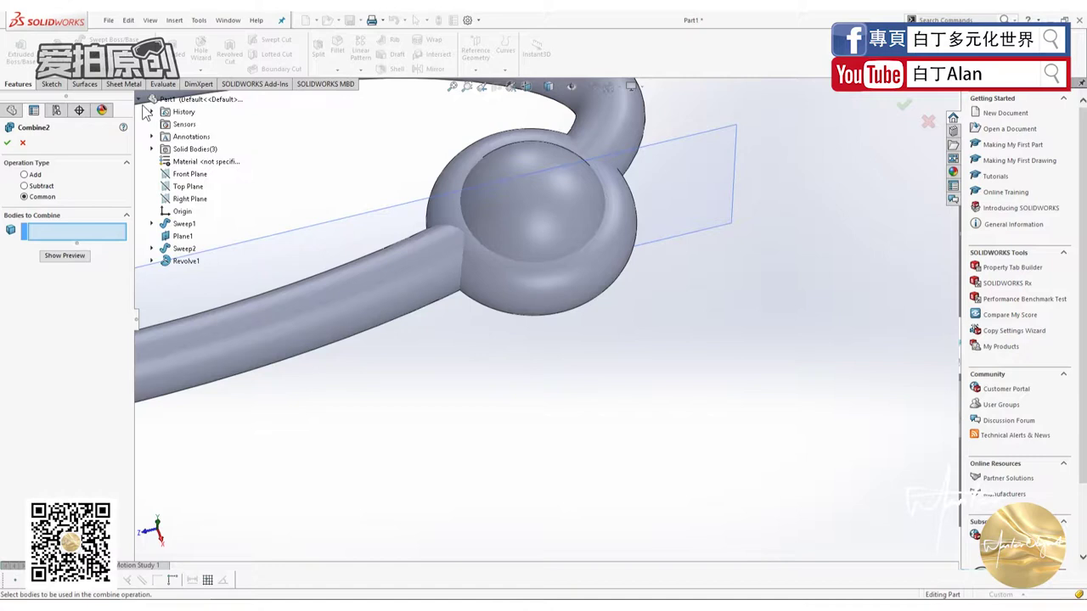
left_click(152, 149)
left_click(195, 174)
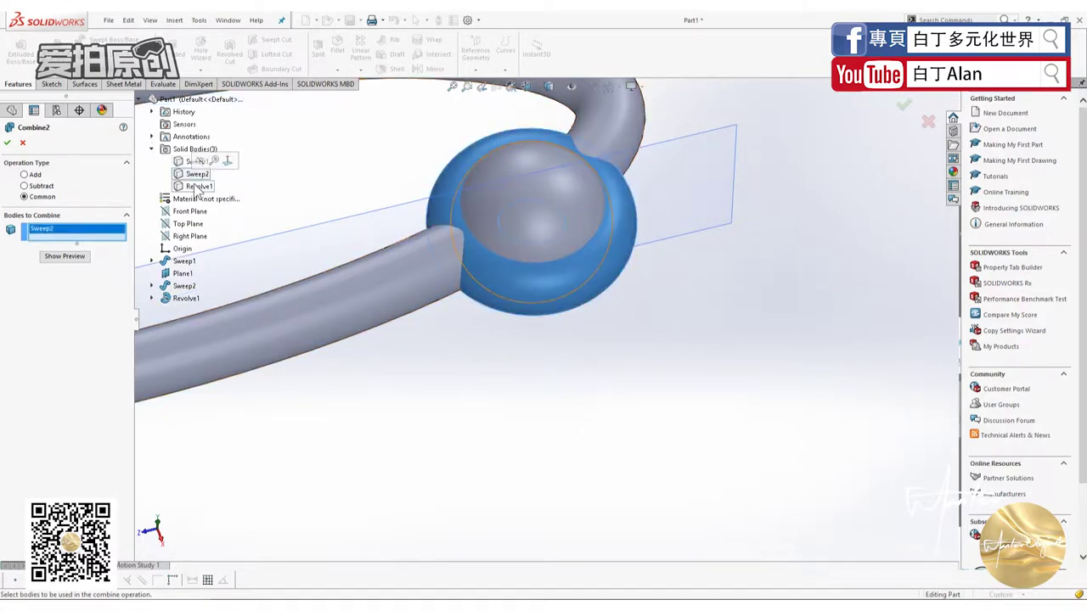
left_click(196, 162)
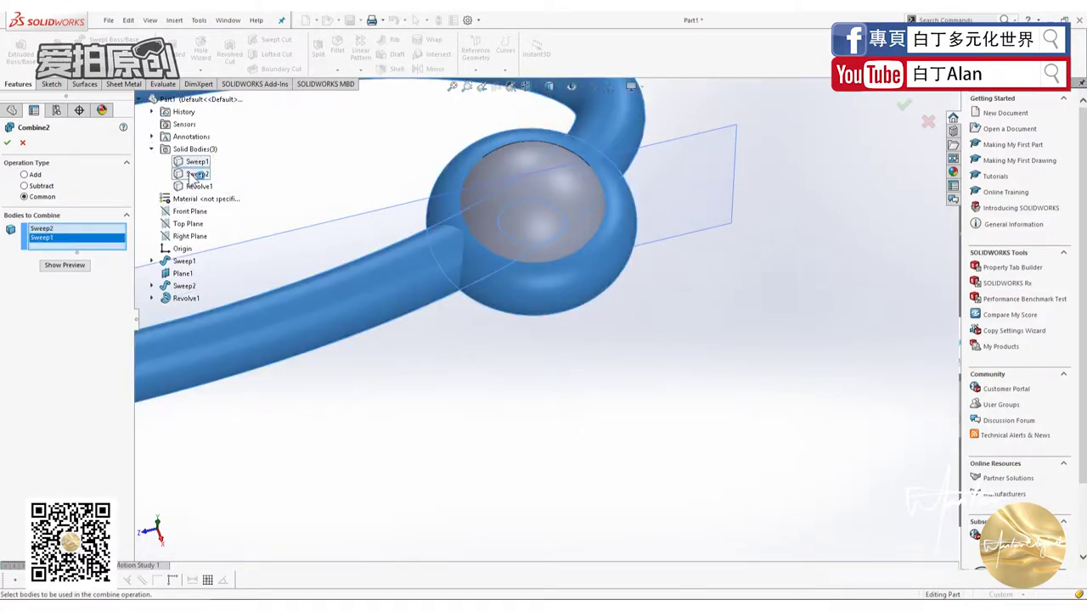
left_click(195, 174)
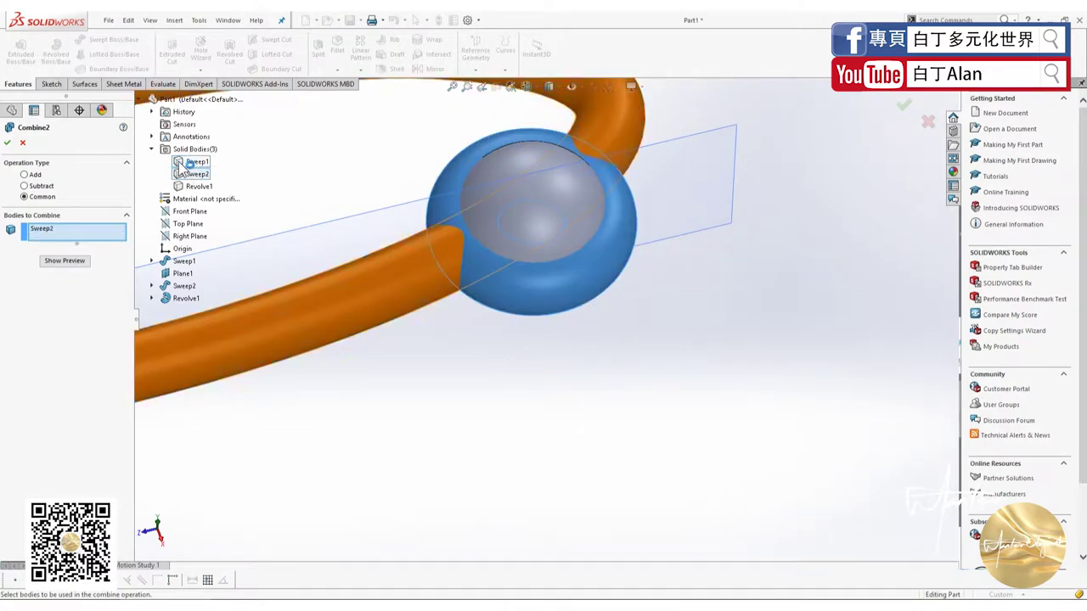
left_click(197, 186)
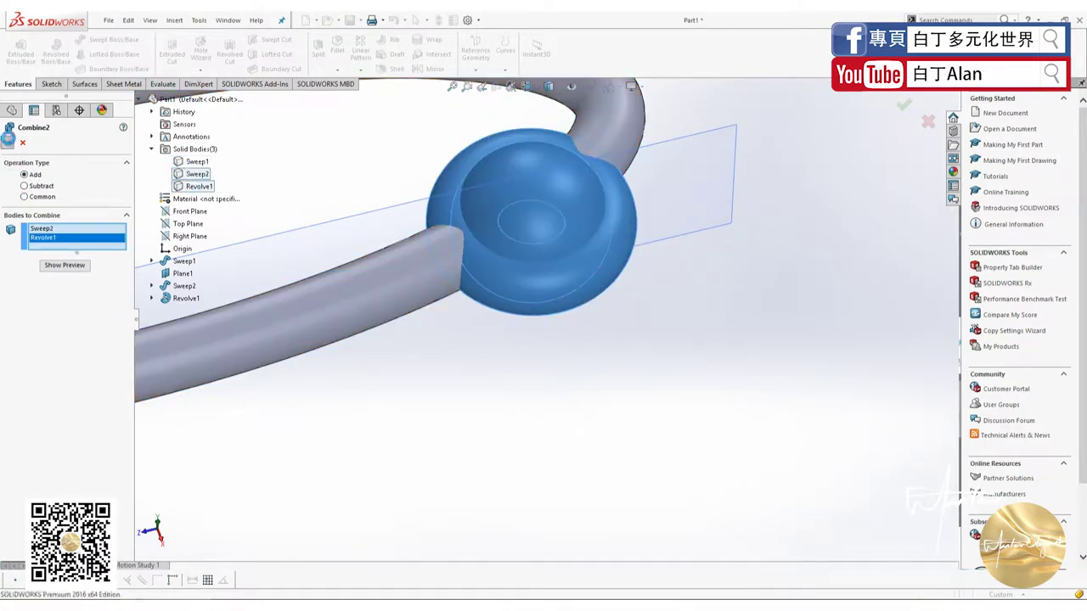
left_click(7, 142)
left_click(598, 280)
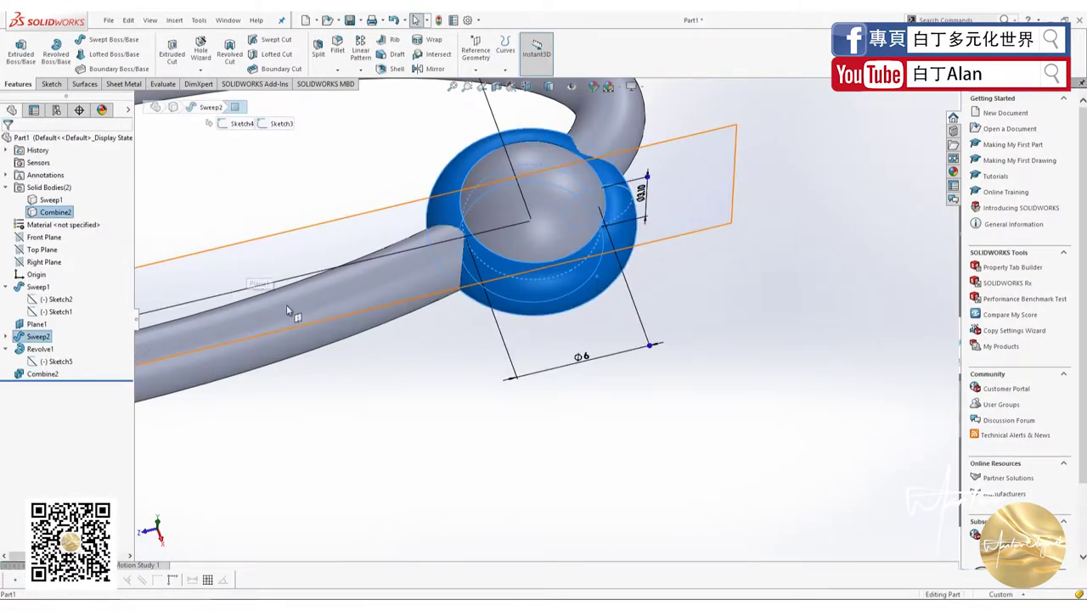
scroll(543, 312, "up", 3)
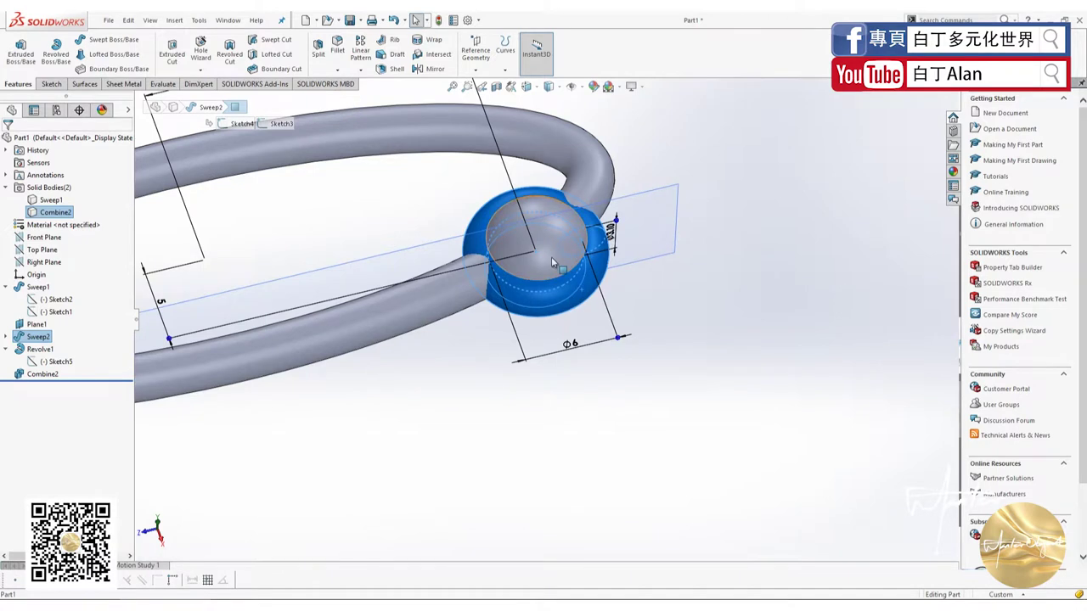
left_click(468, 311)
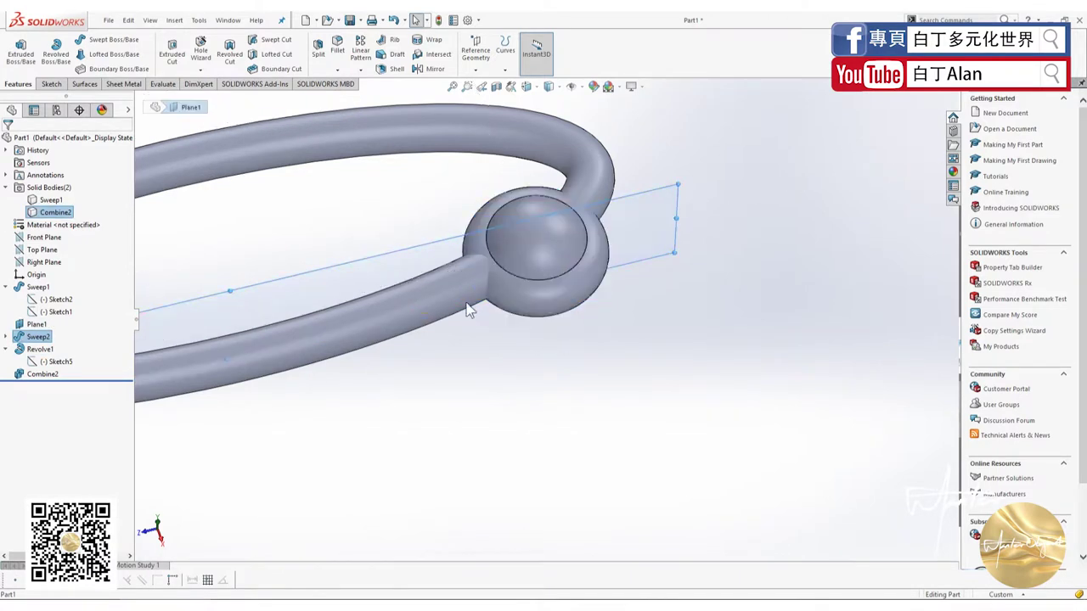
left_click(127, 346)
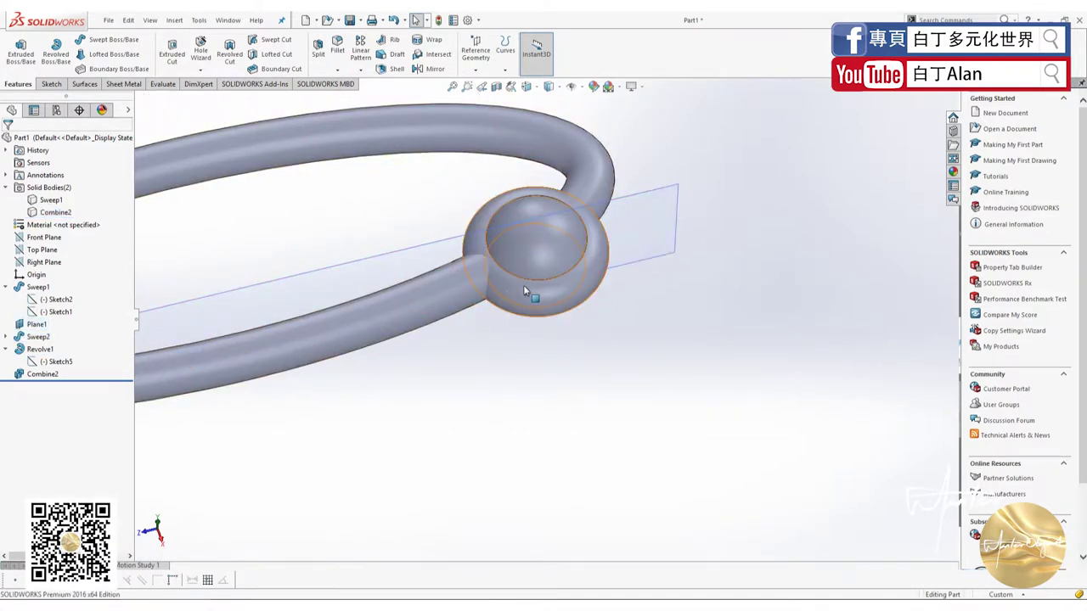
scroll(524, 291, "up", 5)
left_click(522, 316)
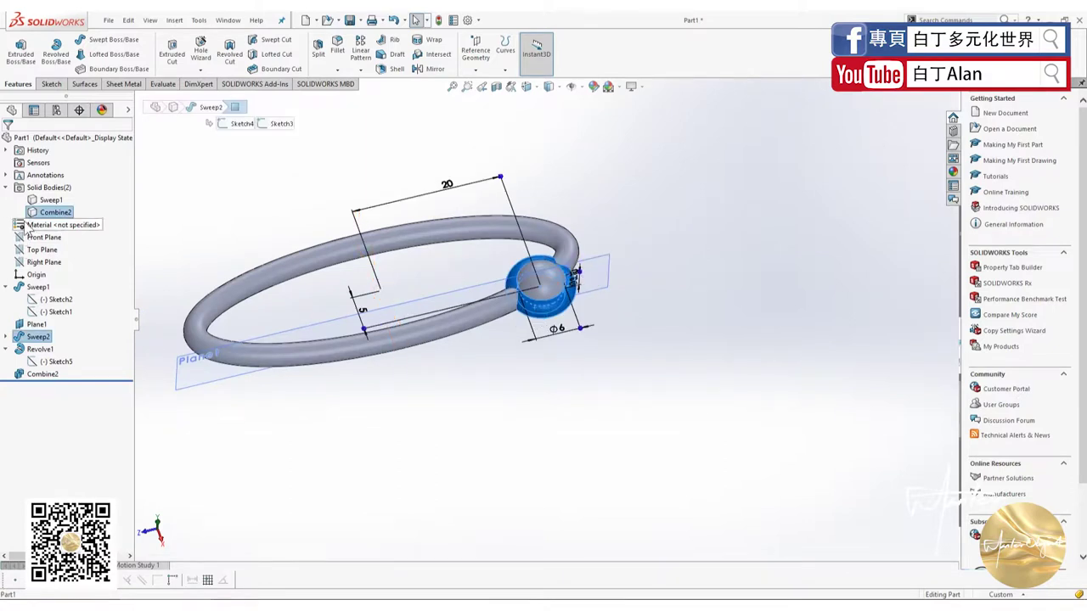
left_click(51, 212)
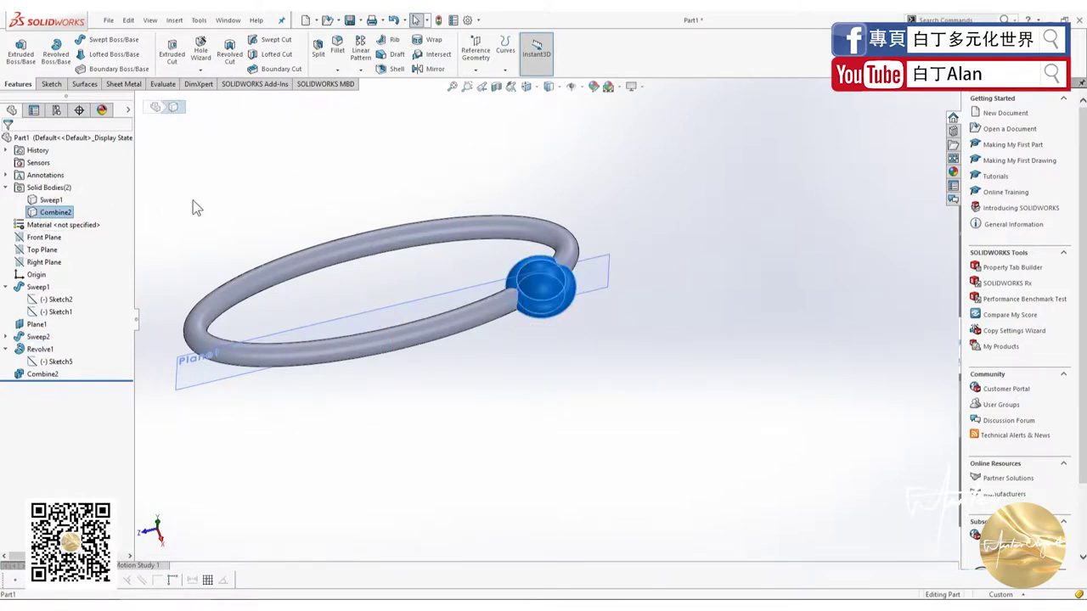
left_click(360, 73)
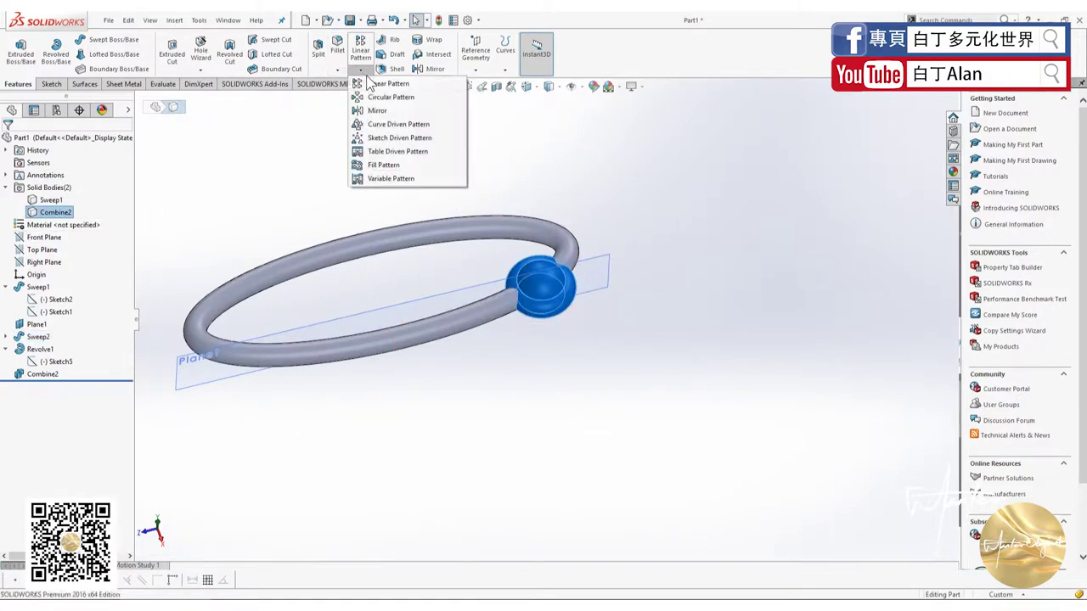
left_click(383, 95)
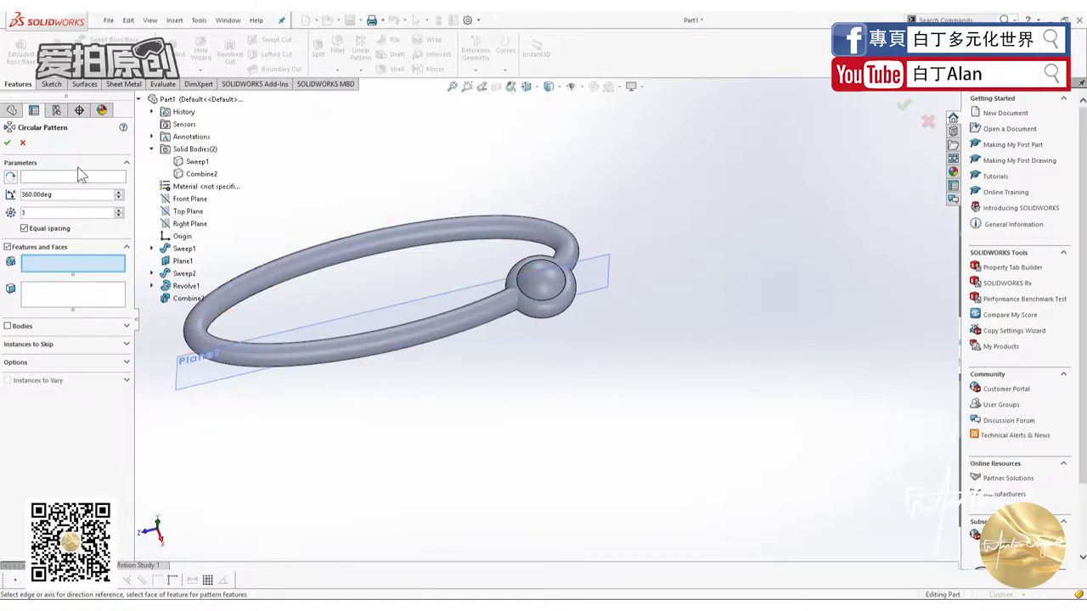
left_click(23, 143)
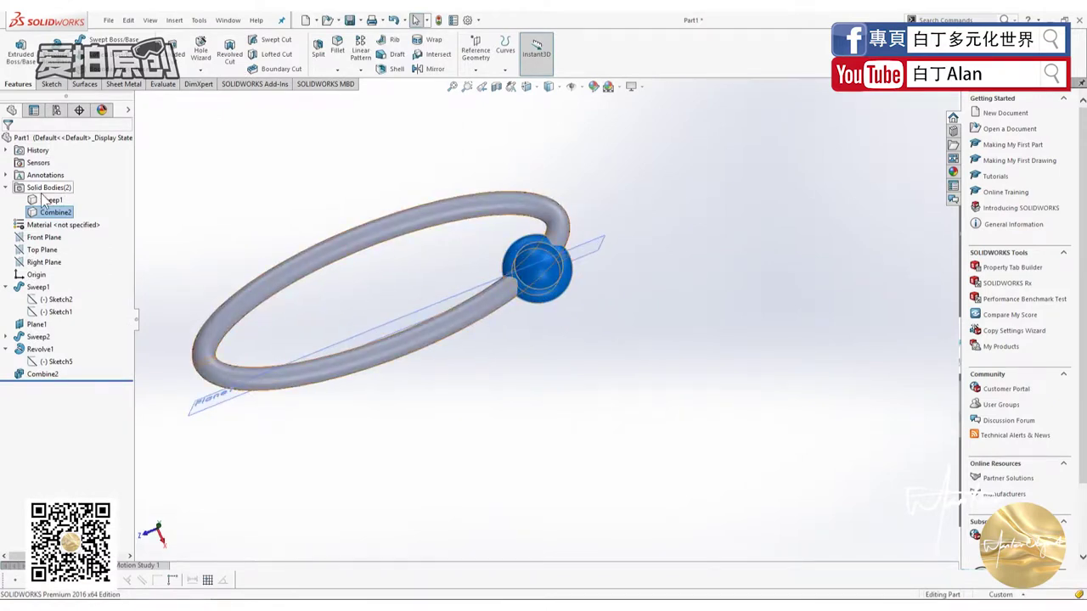
Start a new sketch on the Top Plane, viewed Normal To
left_click(41, 253)
left_click(89, 238)
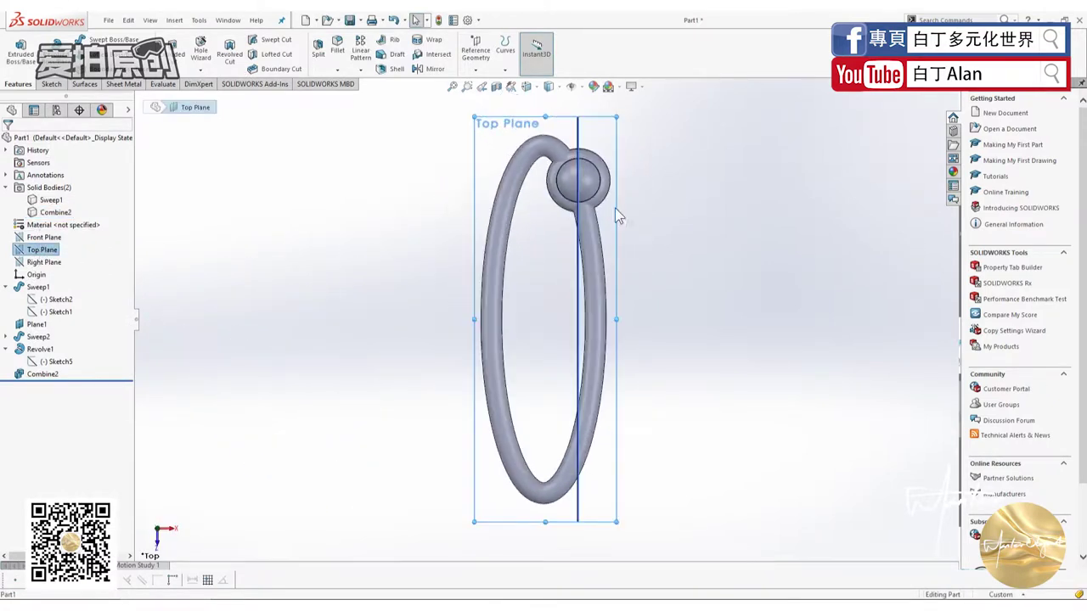
left_click(49, 84)
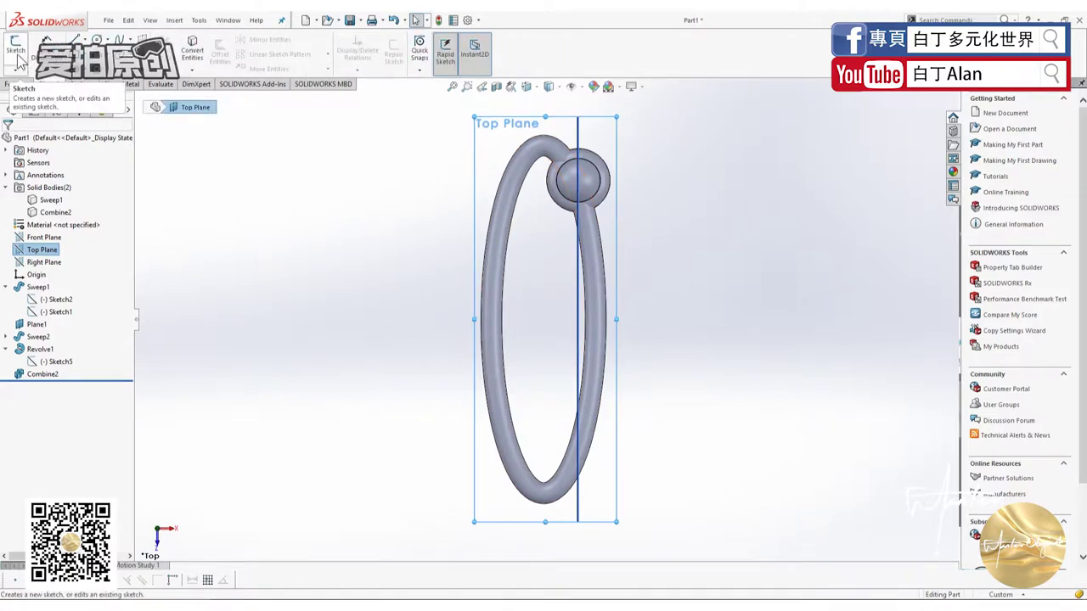
left_click(16, 54)
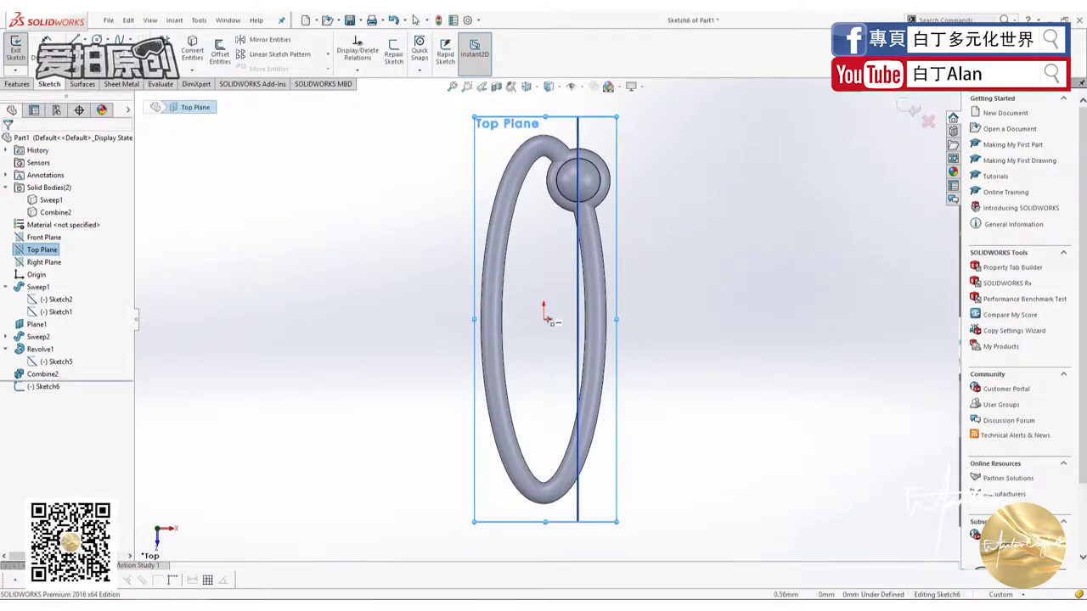
Draw a circle centred on the origin, exit the sketch, and tilt the view
left_click(544, 320)
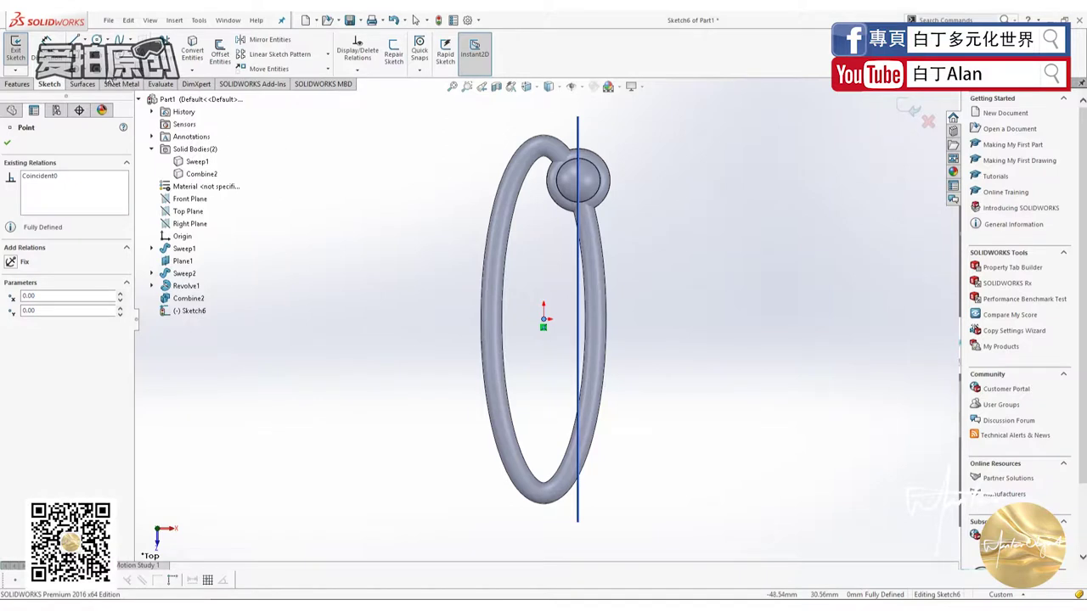
left_click(97, 39)
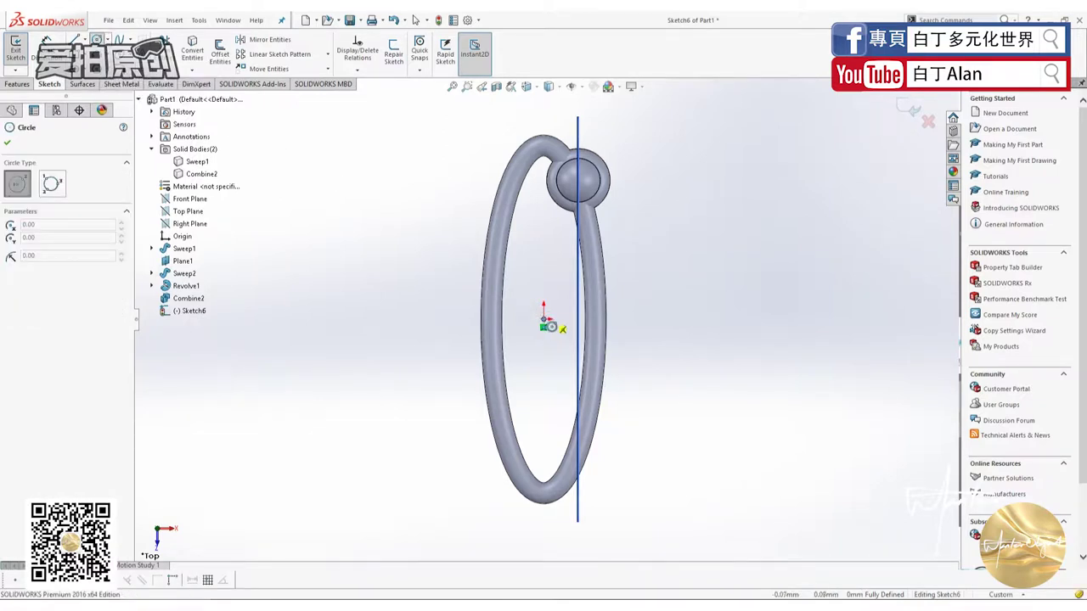
left_click(544, 320)
left_click(553, 291)
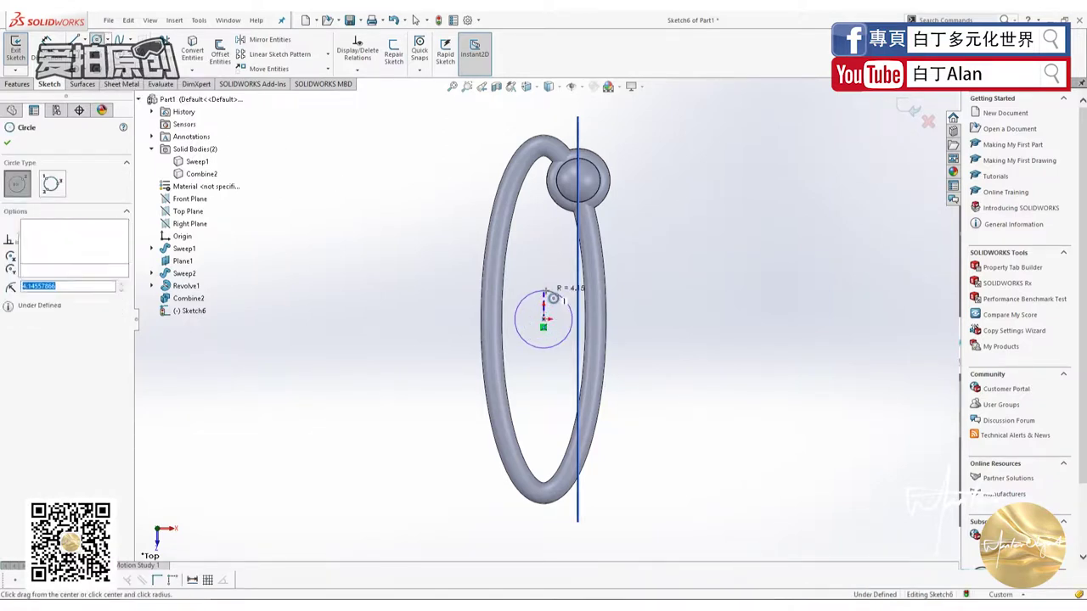
key("Escape")
left_click(909, 113)
middle_click_drag(621, 365, 608, 301)
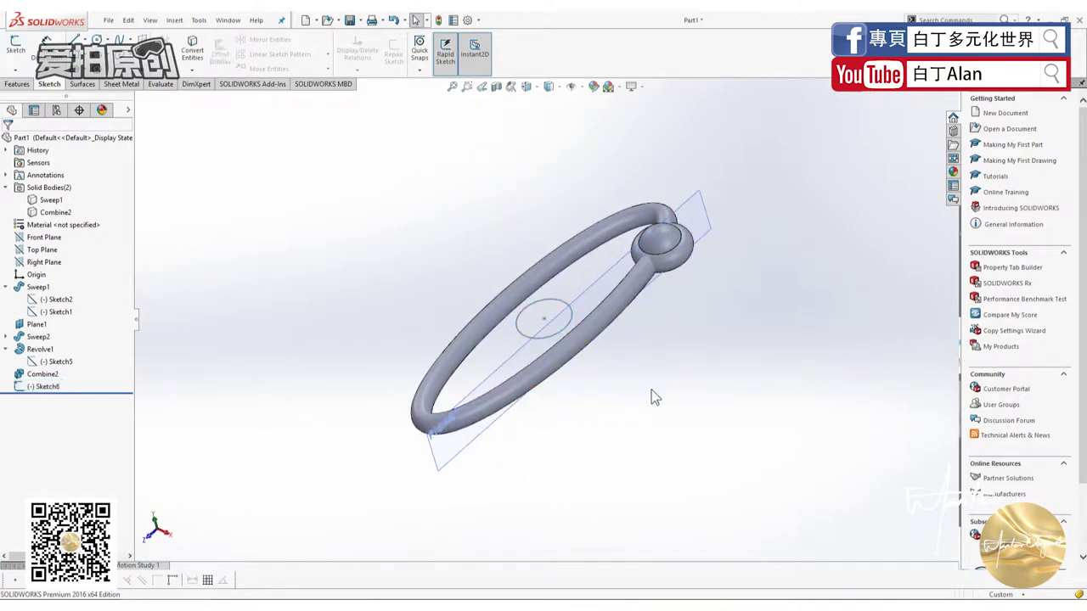
scroll(654, 297, "down", 3)
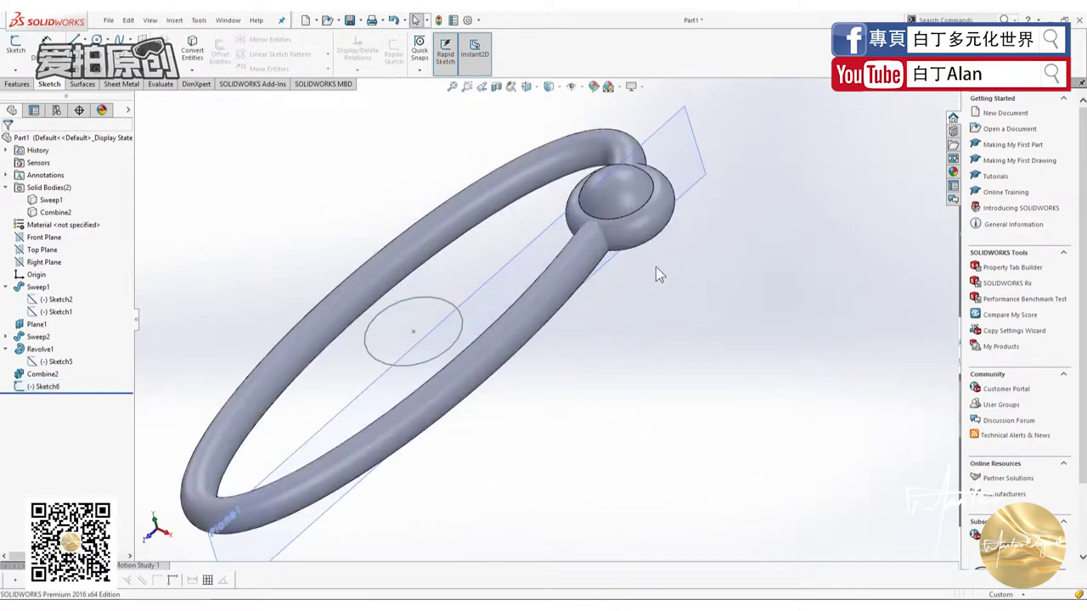
Start a Circular Pattern and choose the Sweep2 and Revolve1 features, 3 instances over 360°
left_click(55, 211)
left_click(17, 84)
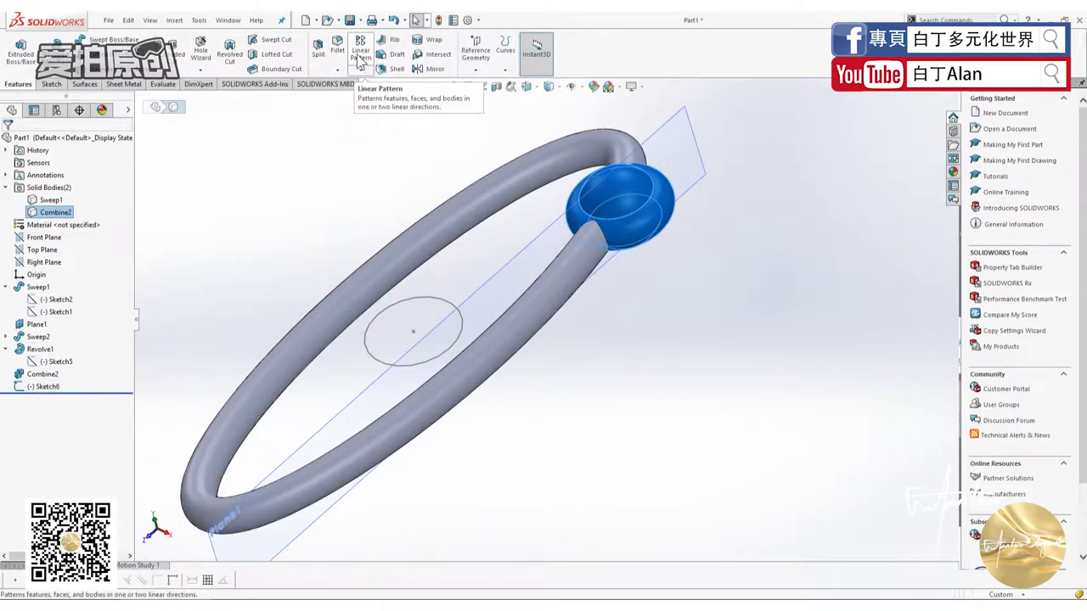
left_click(361, 71)
left_click(391, 97)
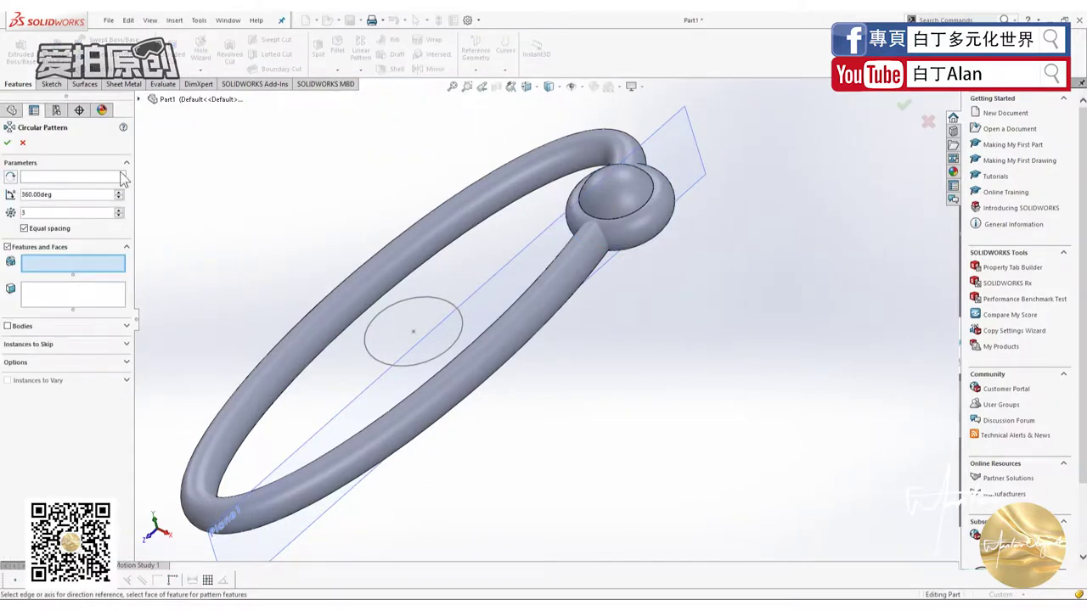
left_click(105, 180)
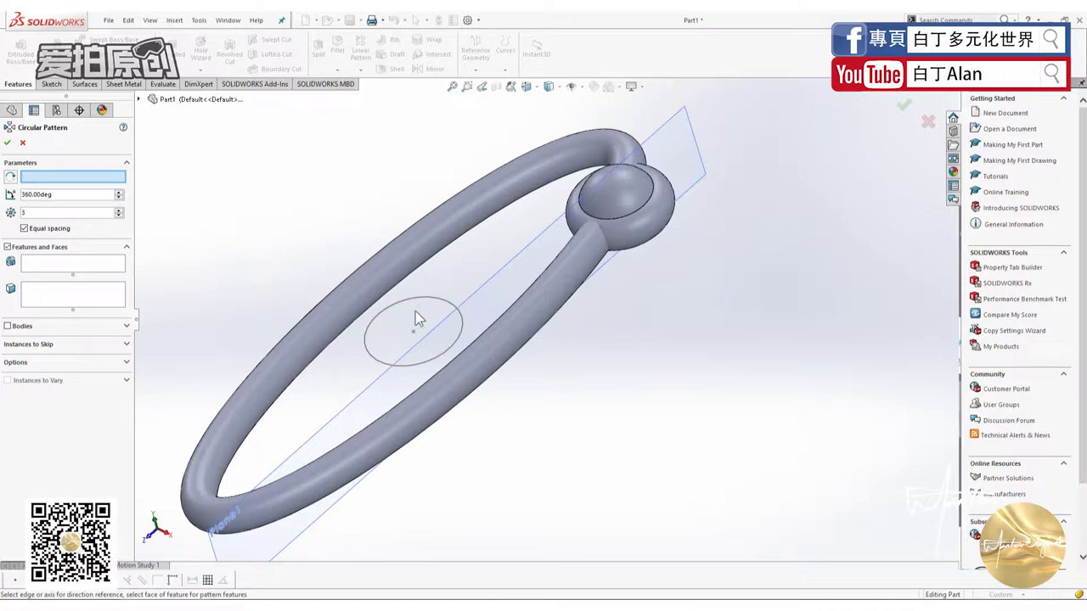
left_click(609, 245)
left_click(606, 204)
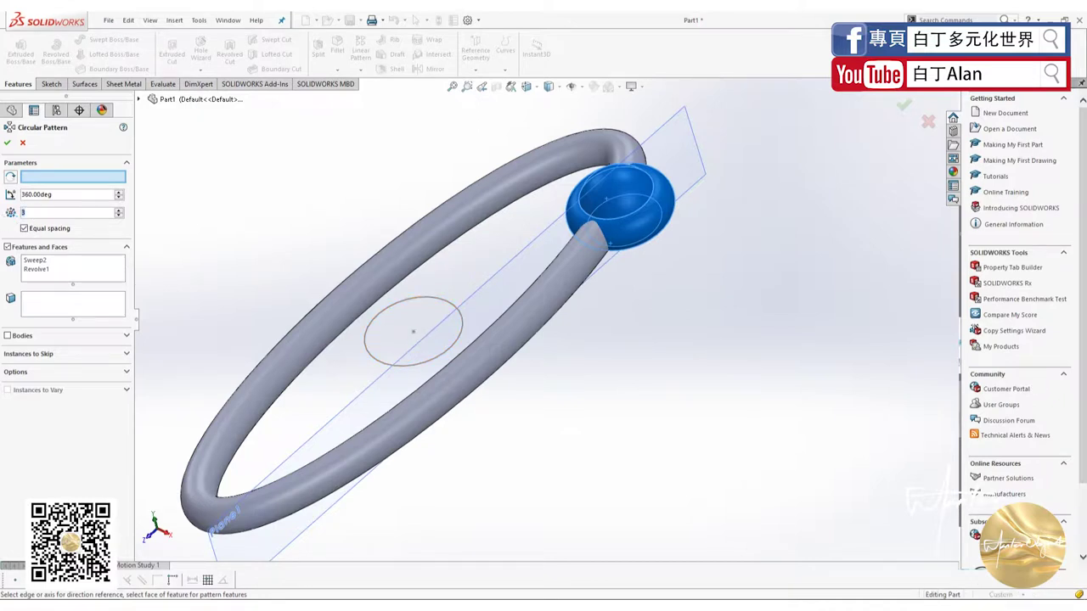
Try a 6-instance circular pattern of the Combine2 hub body, then cancel it
type("6")
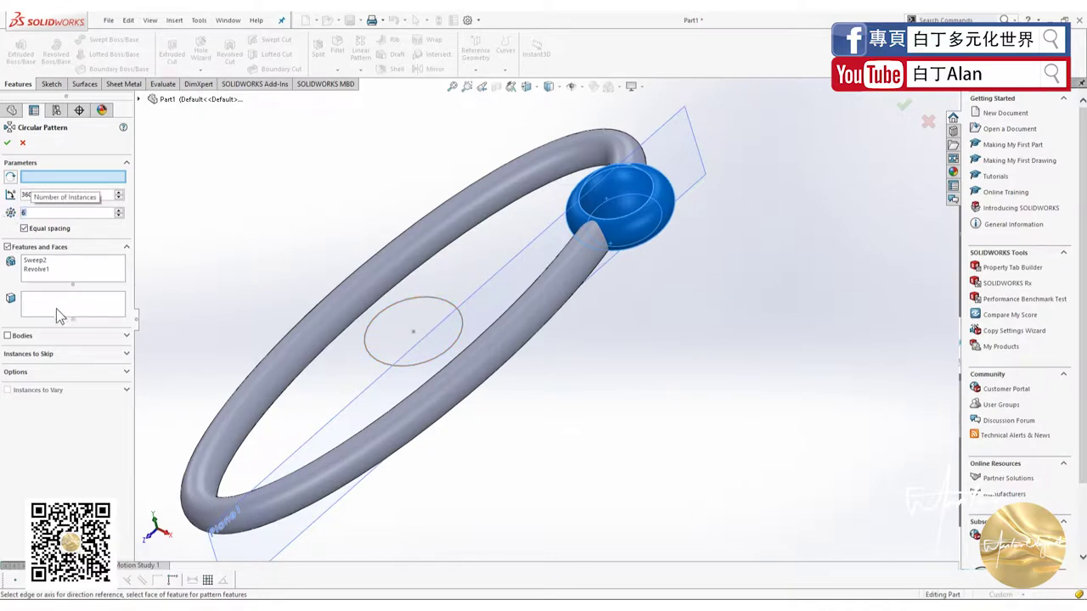
left_click(98, 336)
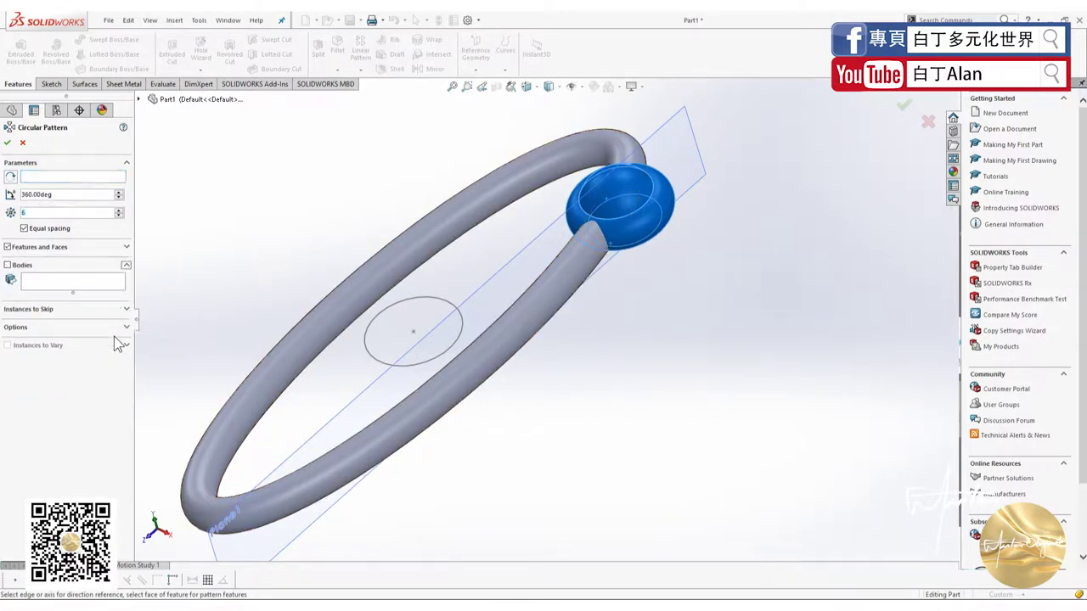
left_click(22, 269)
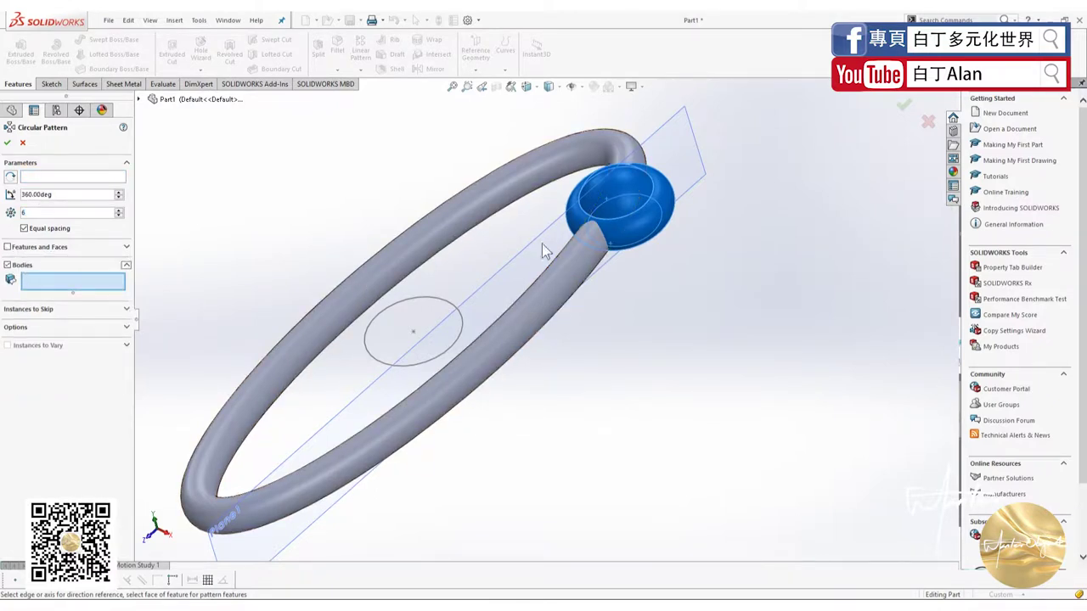
left_click(625, 209)
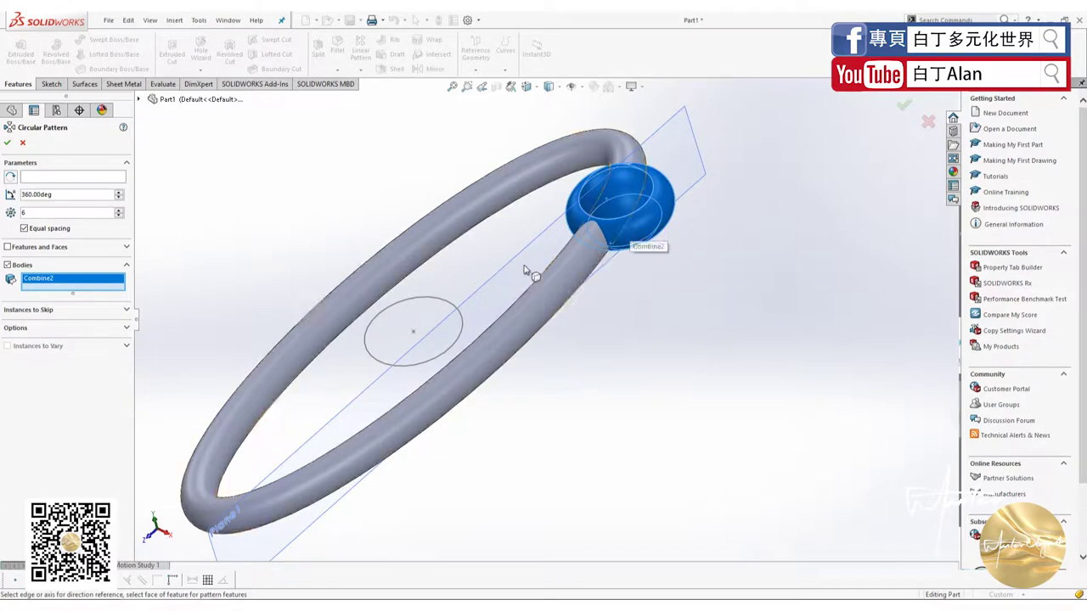
left_click(52, 179)
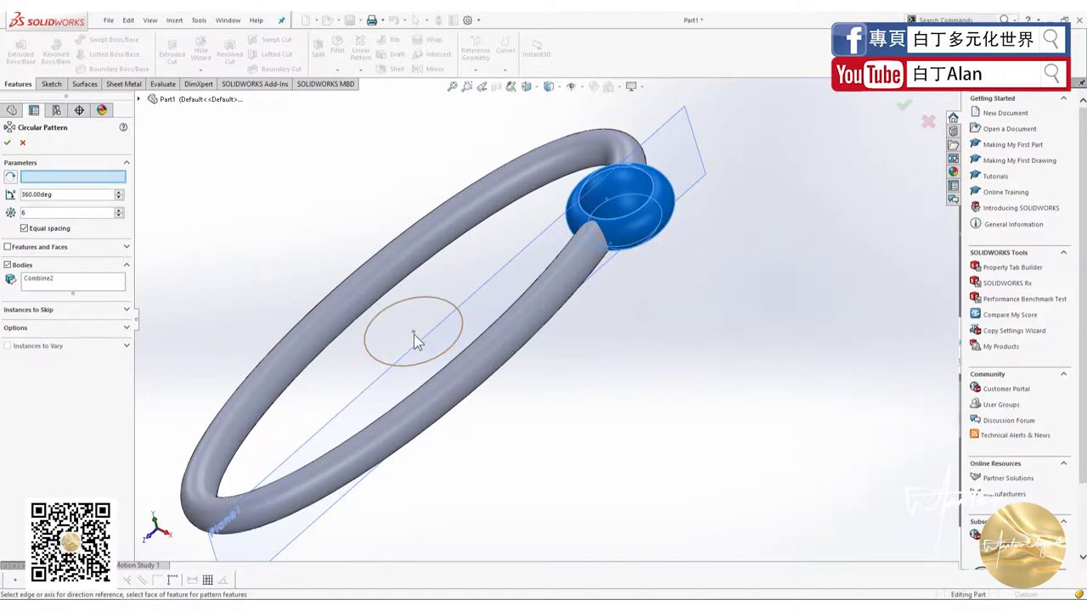
middle_click_drag(414, 333, 457, 312)
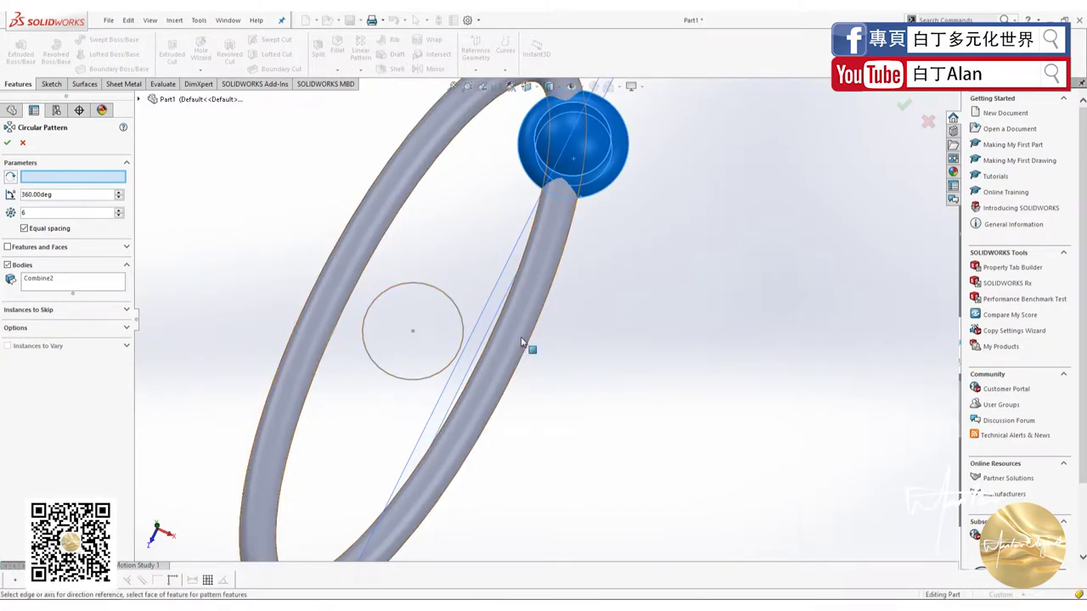
left_click(23, 142)
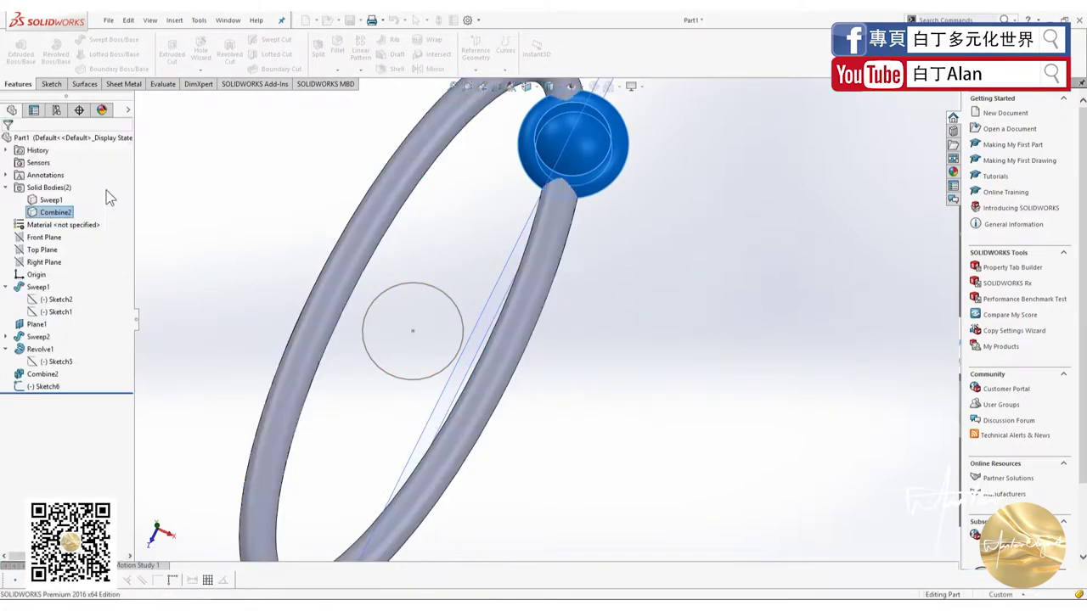
Start a circular pattern of the Sweep1 ring body, then cancel it with Escape
left_click(341, 243)
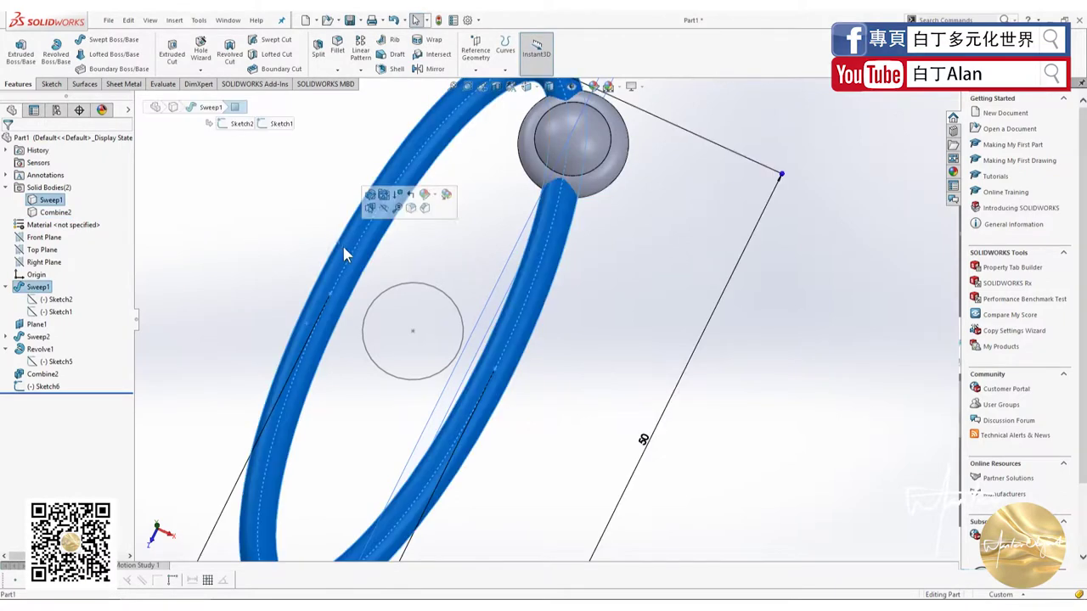
left_click(361, 70)
left_click(382, 98)
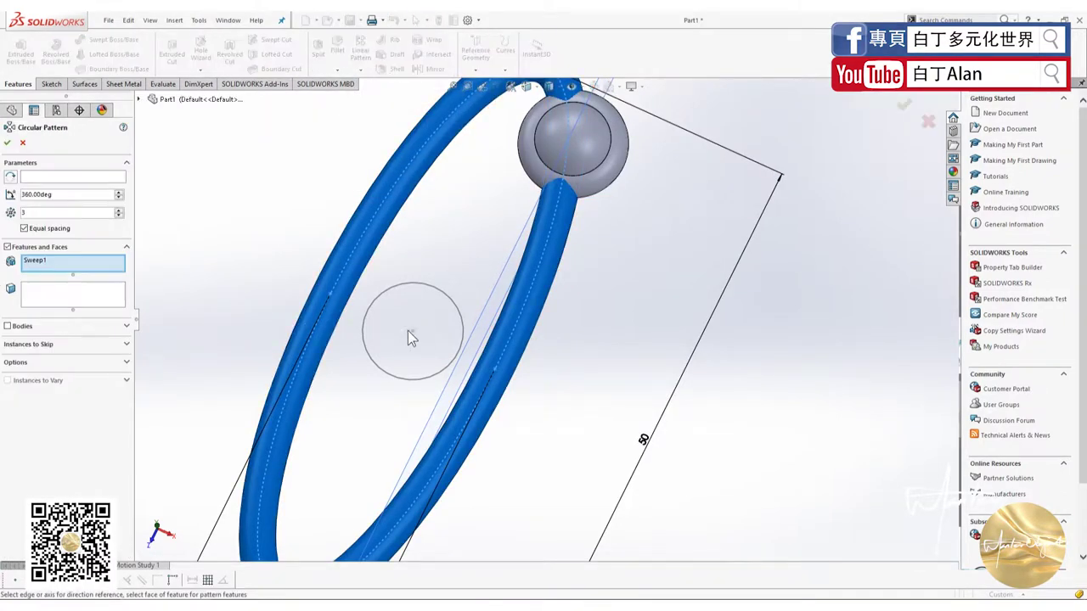
left_click(54, 178)
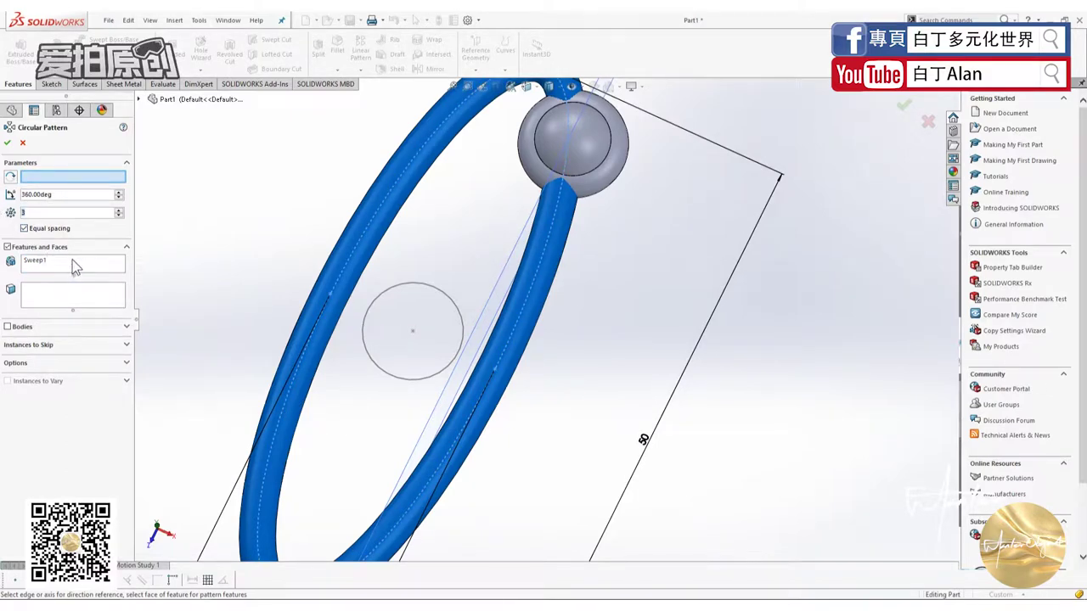
left_click(23, 328)
left_click(359, 266)
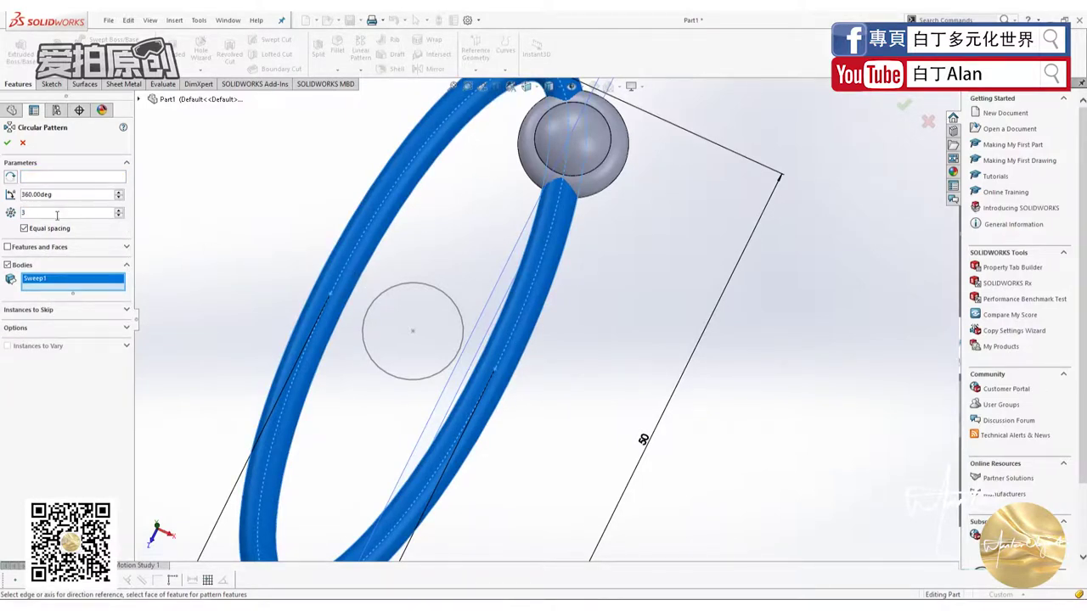
left_click(54, 178)
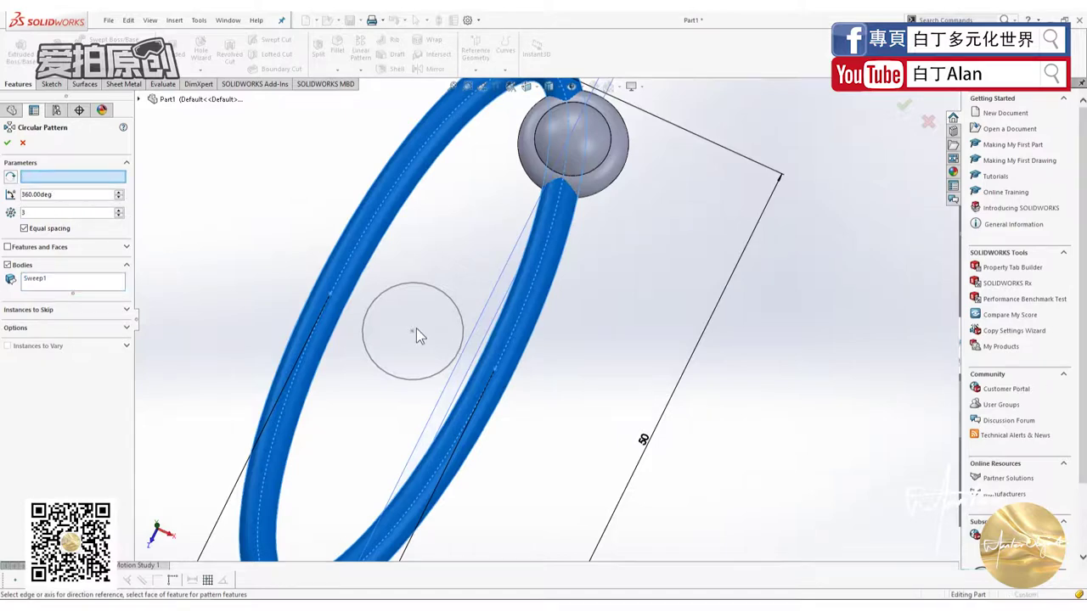
key("Escape")
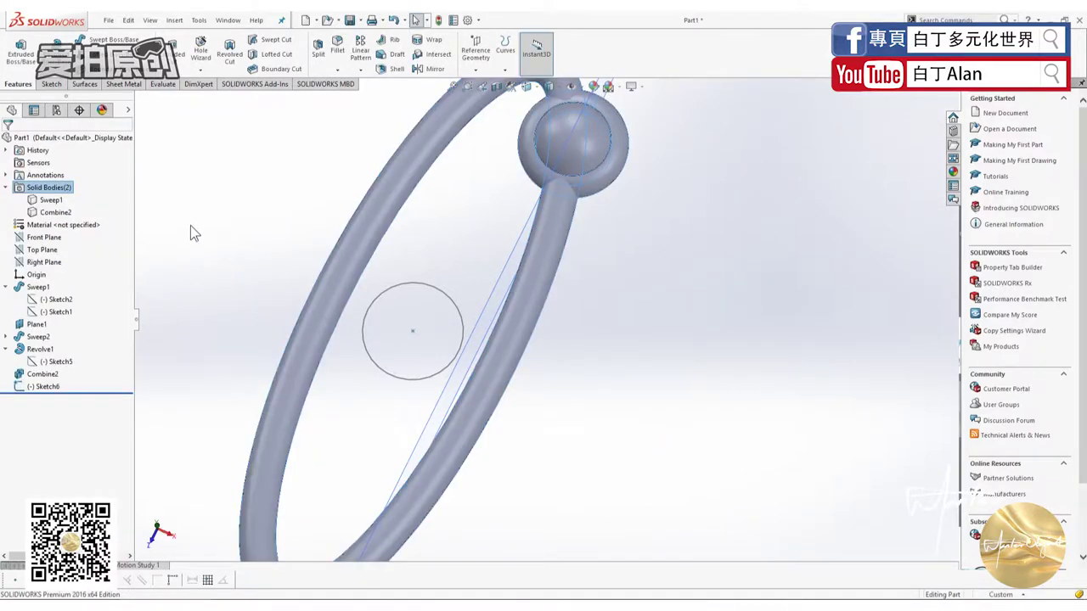
Delete the old circle sketch Sketch6 and discard a sketch briefly started on Top Plane
left_click(56, 388)
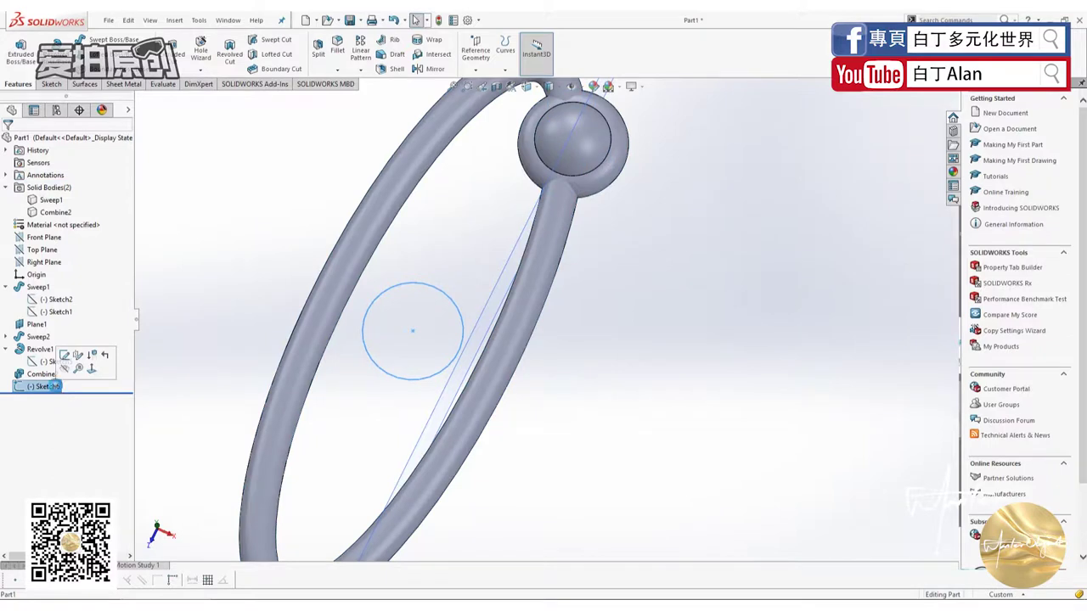
key("Delete")
left_click(52, 83)
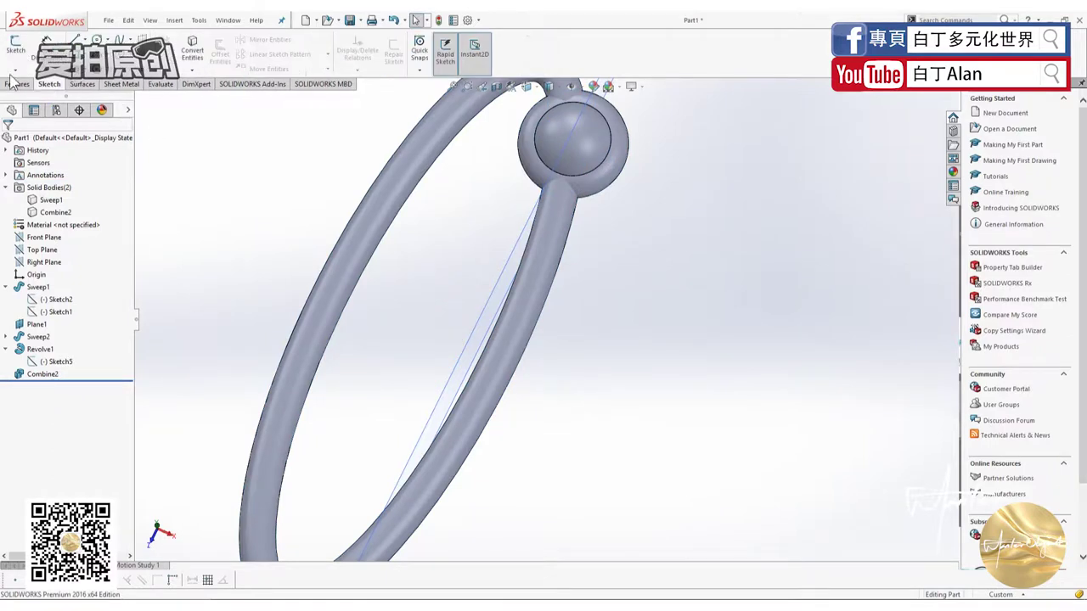
left_click(15, 49)
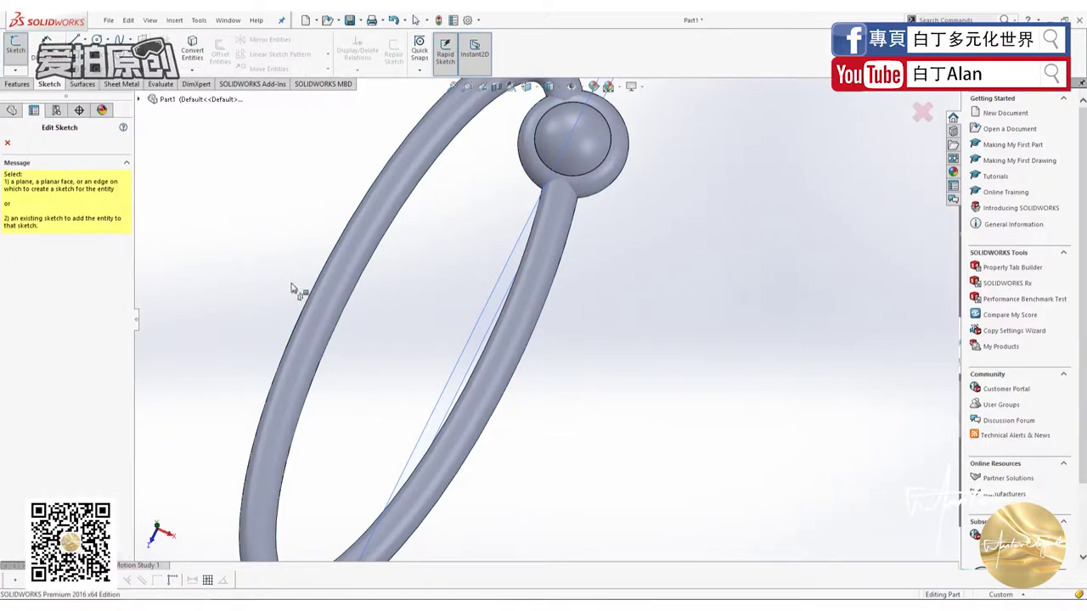
middle_click_drag(291, 290, 179, 160)
left_click(141, 99)
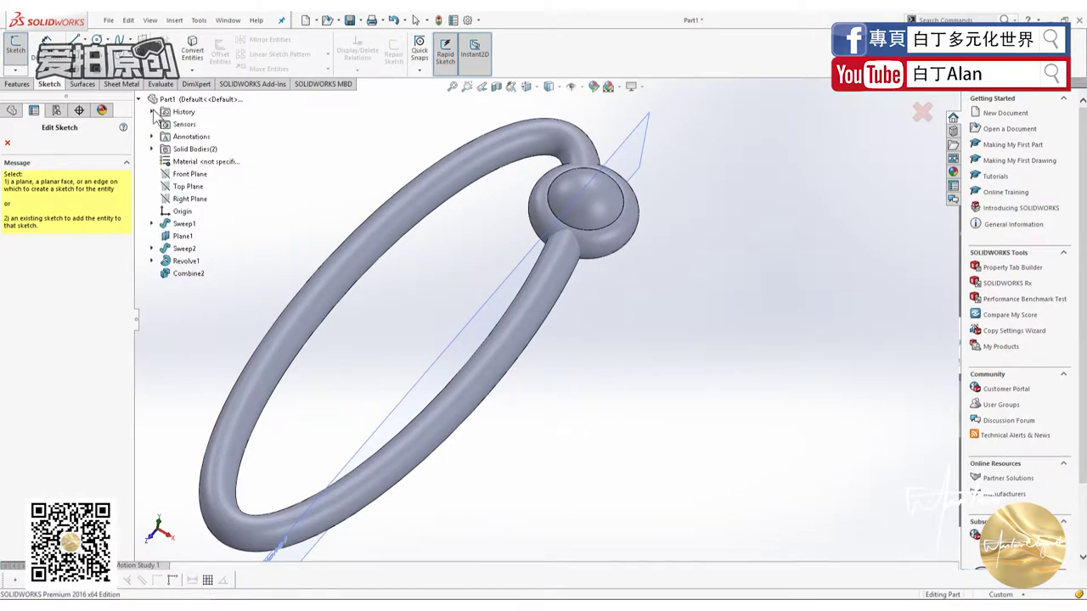
left_click(180, 190)
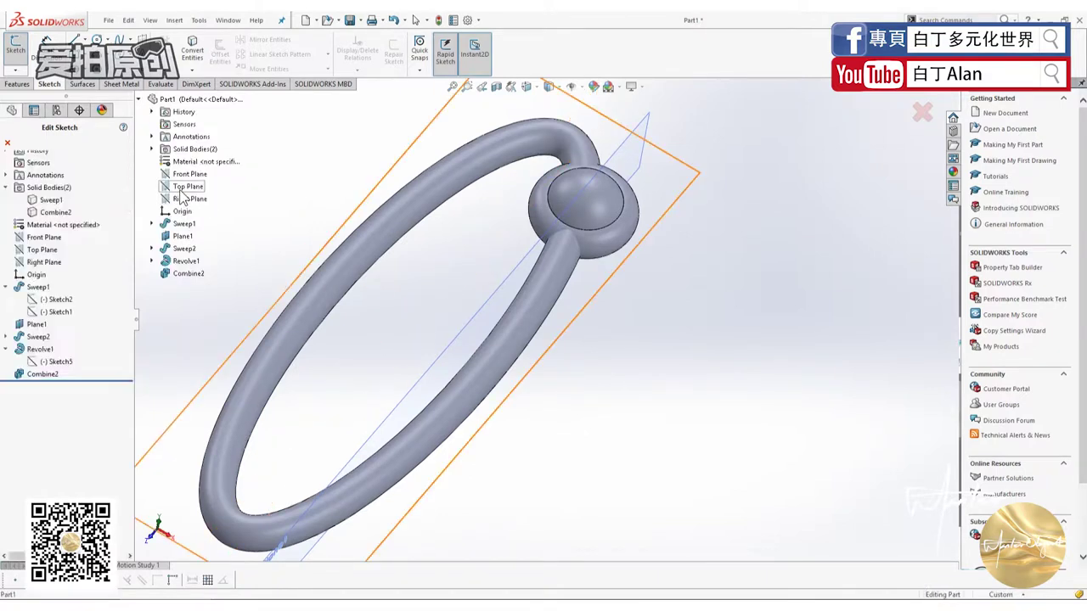
left_click(16, 51)
Draw a single line from the origin toward the ring in a new 3D sketch
left_click(15, 70)
left_click(38, 98)
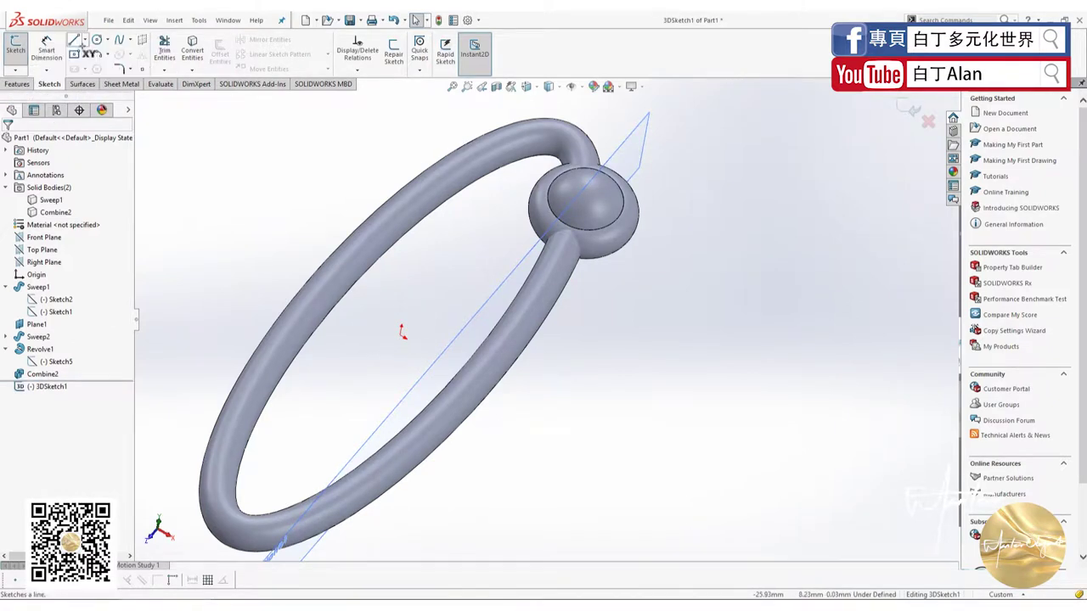
left_click(401, 336)
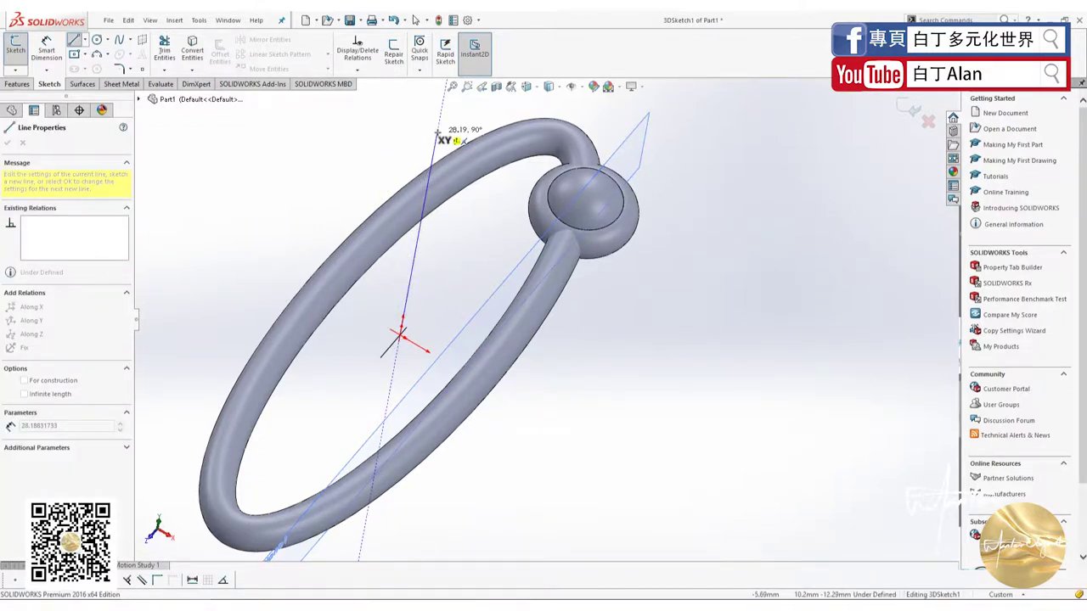
middle_click_drag(438, 134, 376, 139)
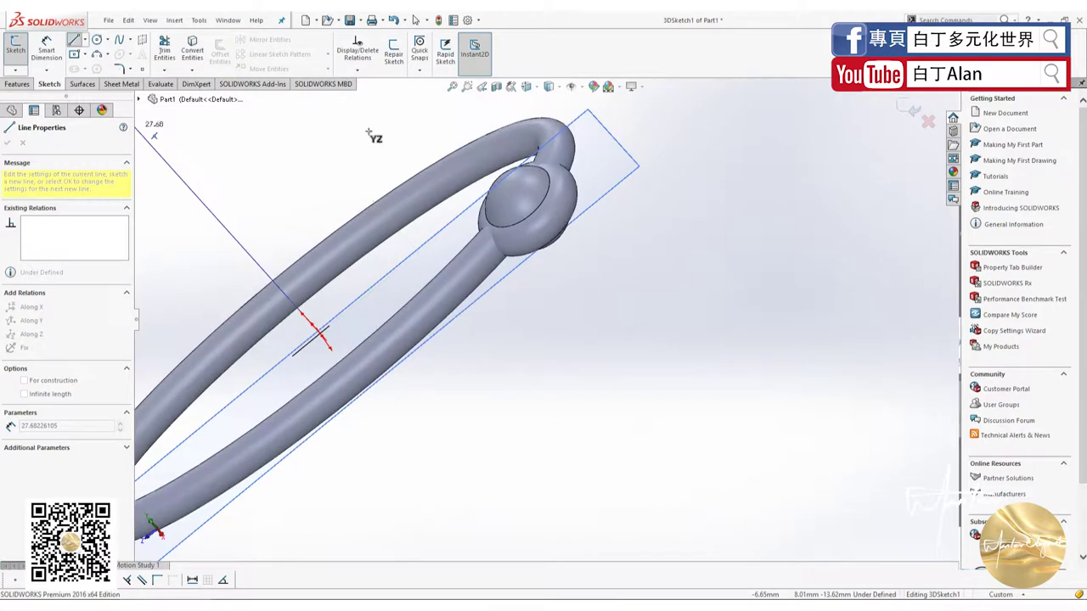
left_click(181, 179)
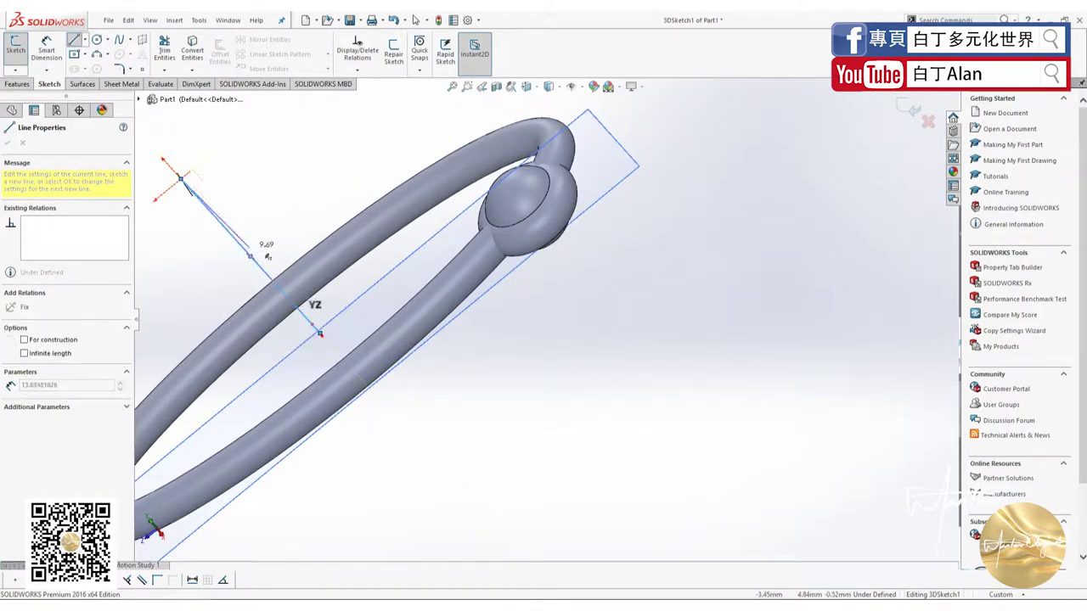
middle_click_drag(320, 333, 506, 287)
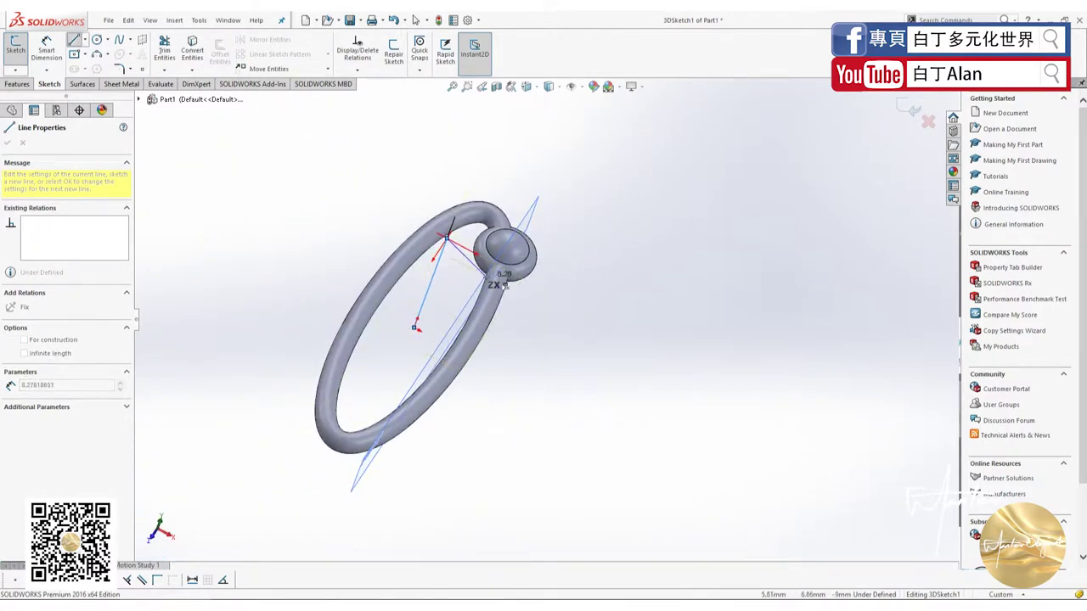
key("Escape")
left_click(915, 113)
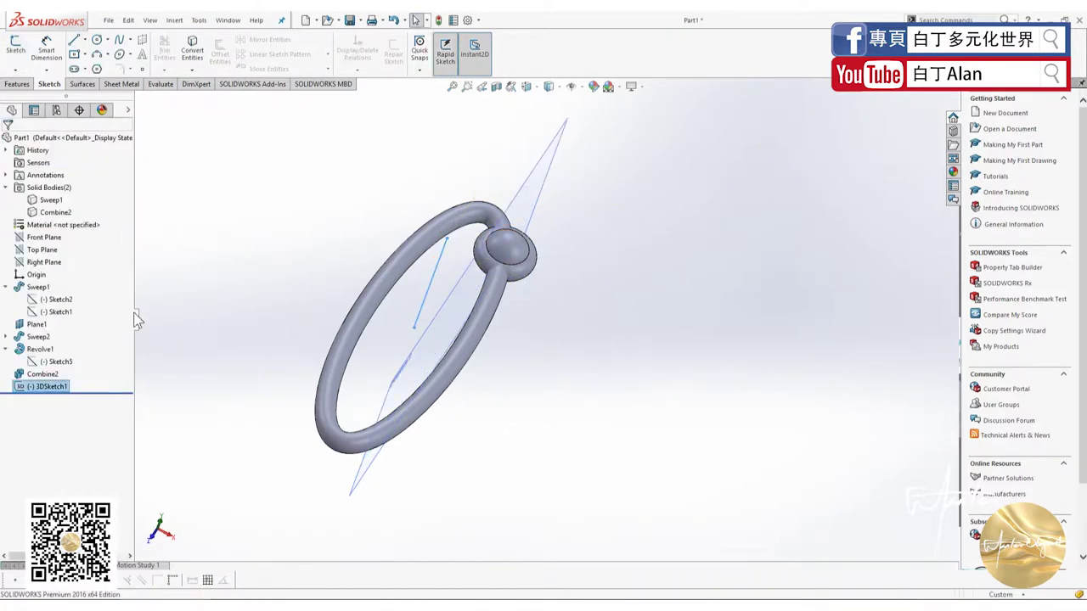
Circular-pattern the Sweep1 ring body around the 3DSketch1 line with 3 instances
left_click(18, 84)
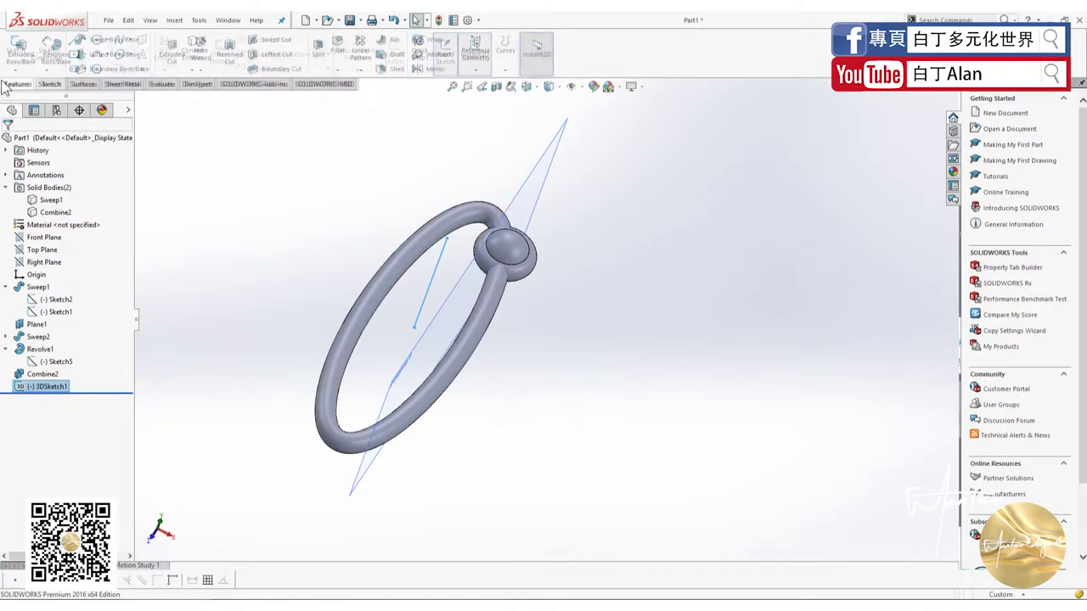
left_click(364, 72)
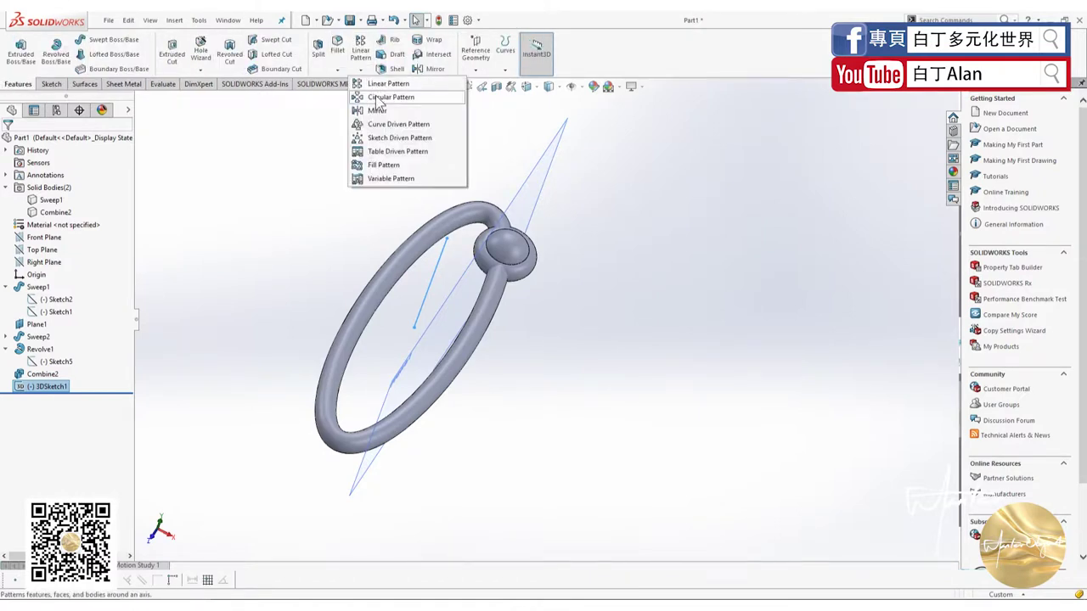
left_click(380, 98)
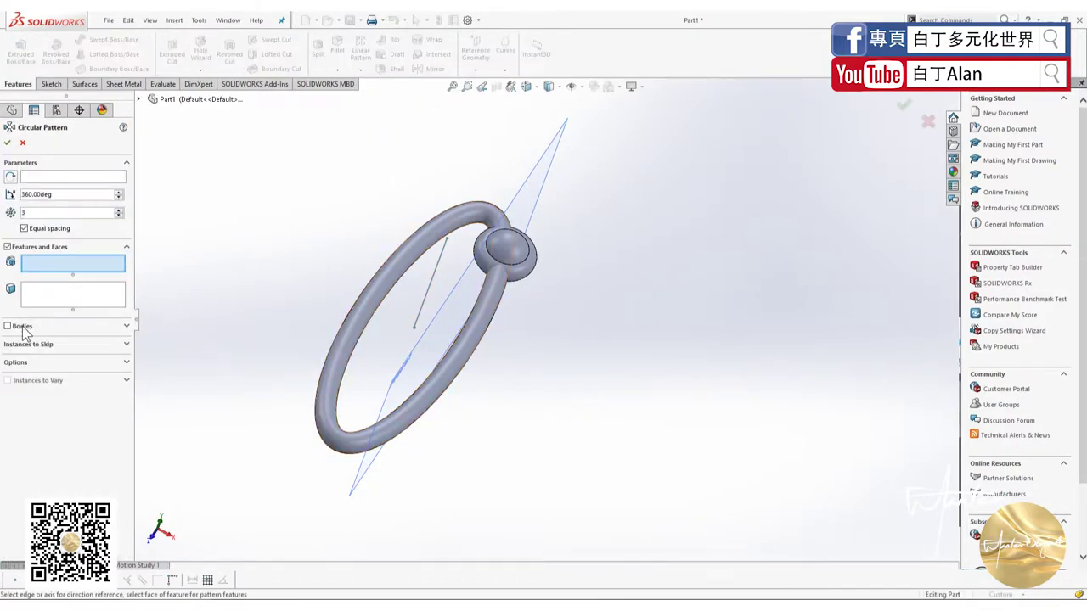
left_click(24, 328)
left_click(375, 304)
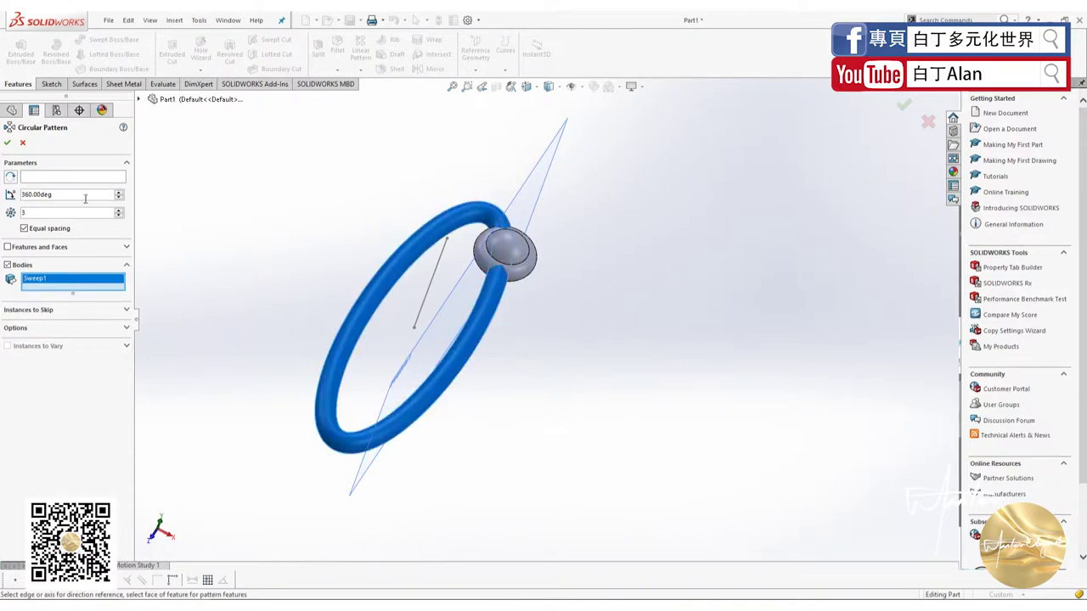
left_click(47, 179)
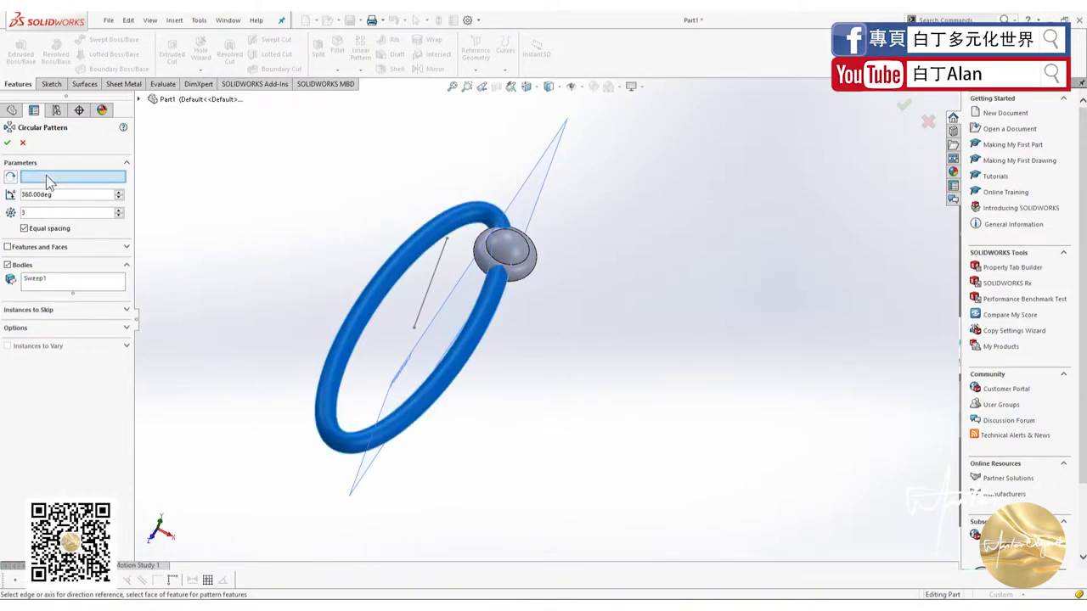
left_click(436, 264)
left_click(7, 144)
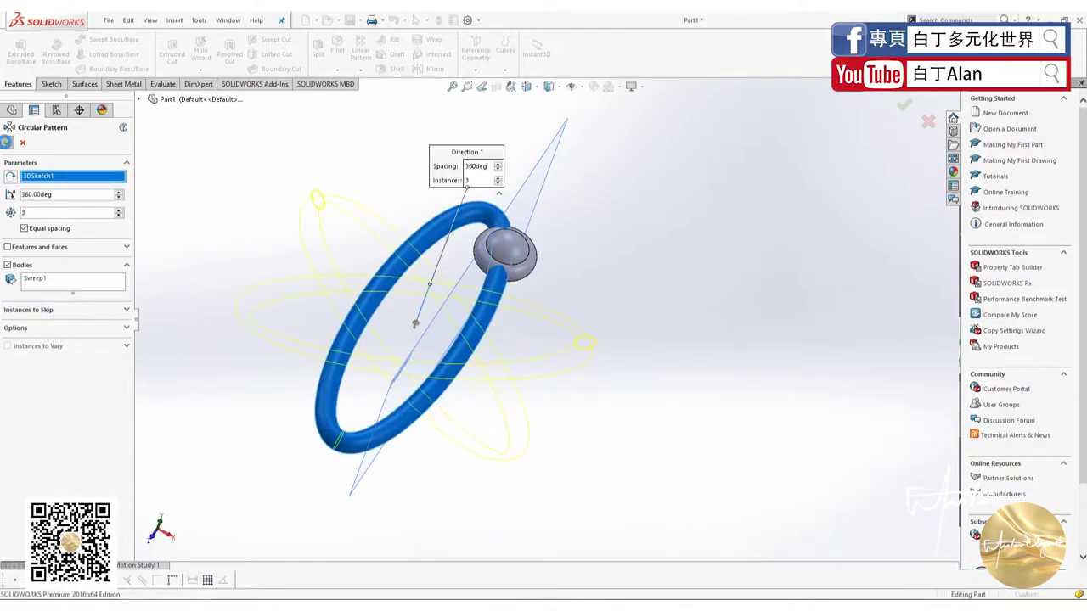
Reopen CirPattern1 with Edit Feature to check it, then close it
middle_click_drag(236, 263, 216, 247)
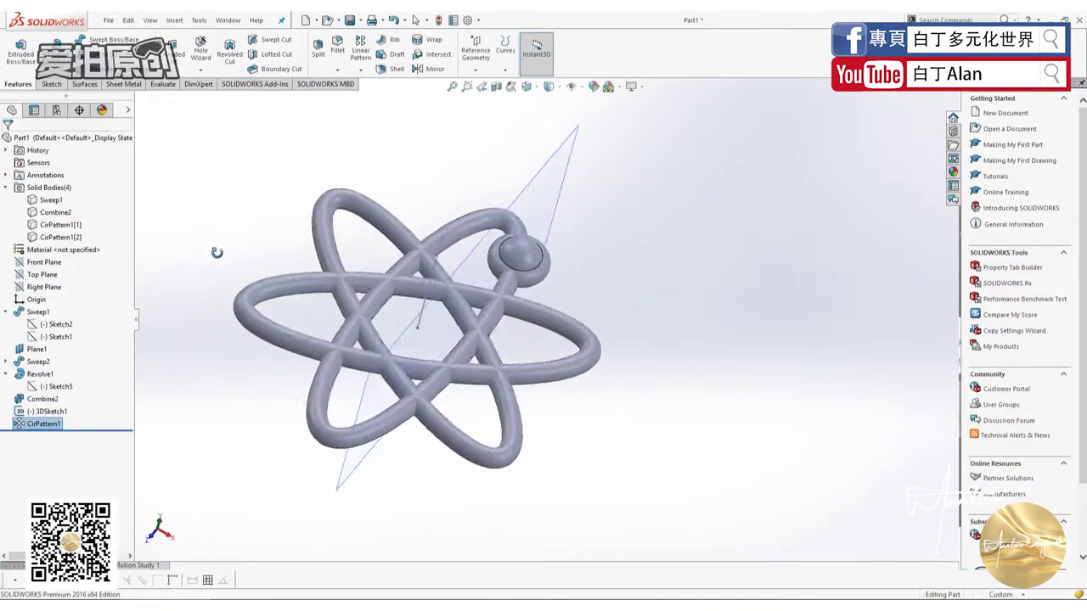
left_click(108, 432)
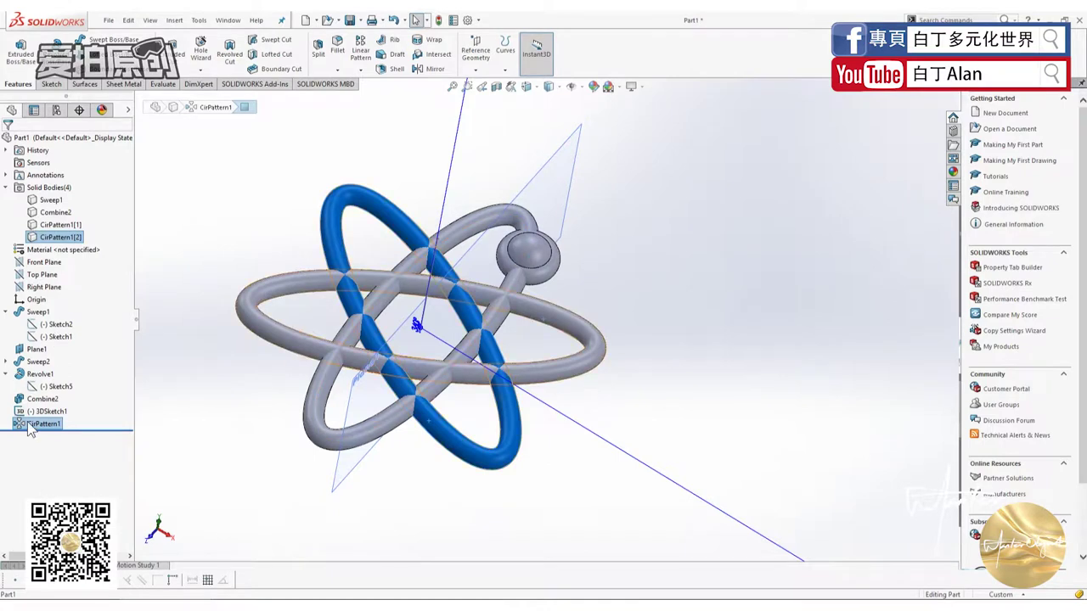
right_click(38, 336)
left_click(33, 347)
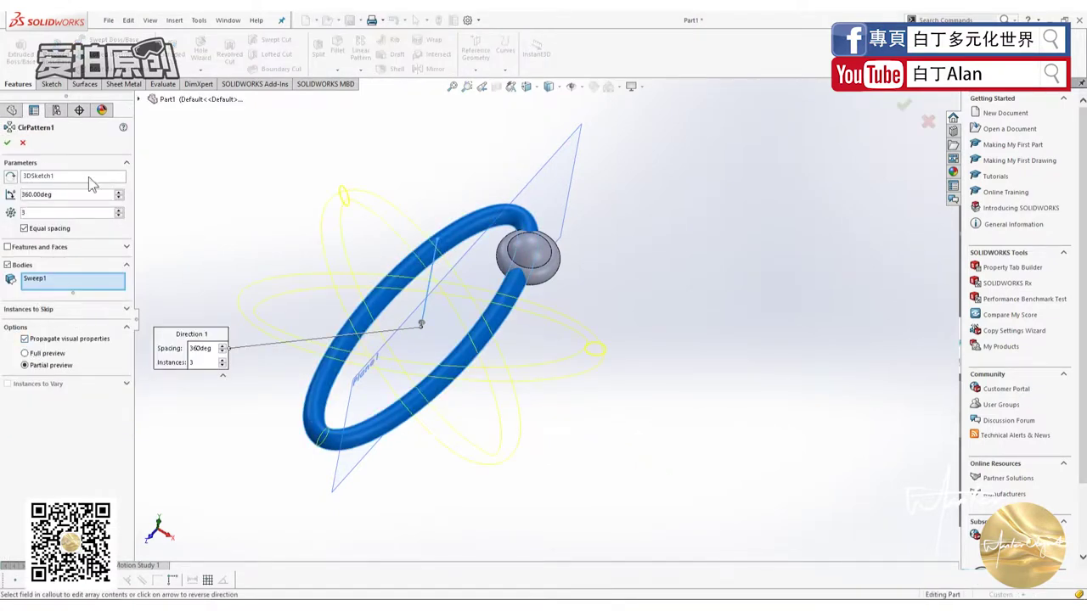
left_click(7, 142)
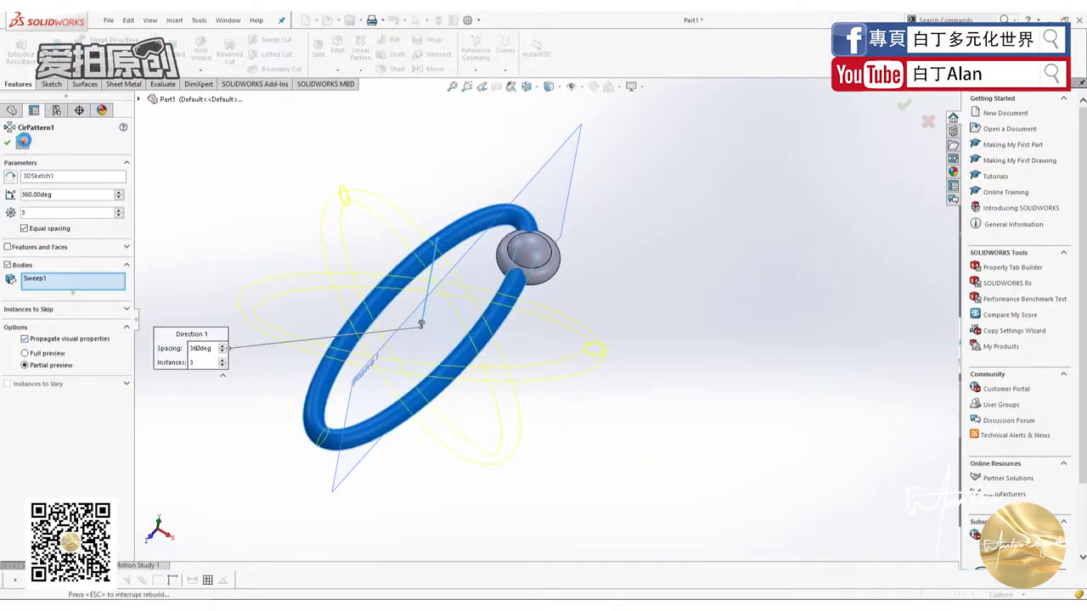
Circular-pattern the Combine2 sphere body 6 times around the 3DSketch1 line
left_click(530, 247)
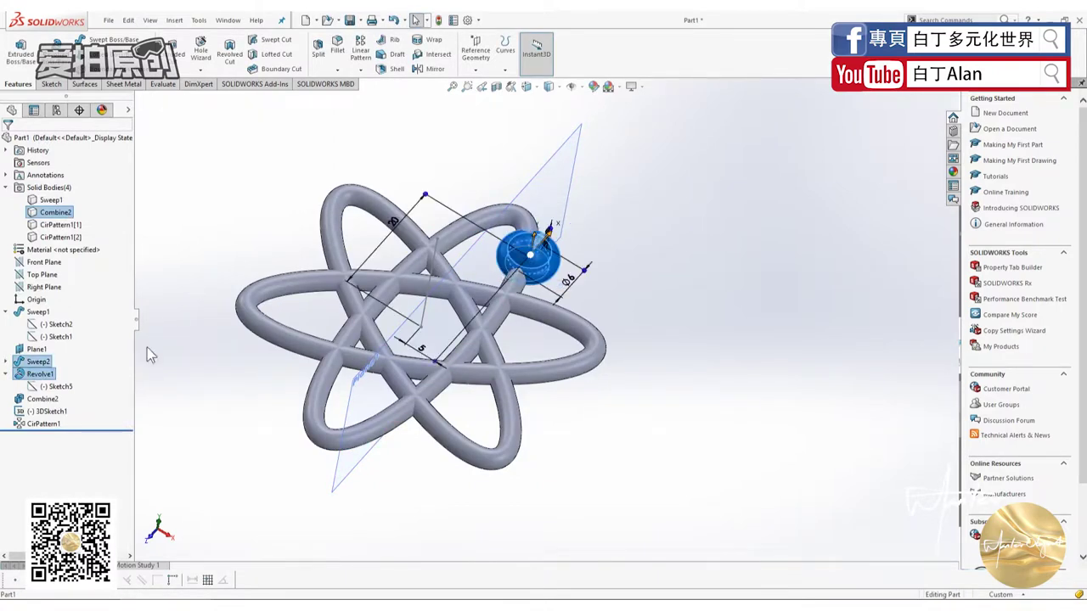
left_click(172, 213)
left_click(56, 212)
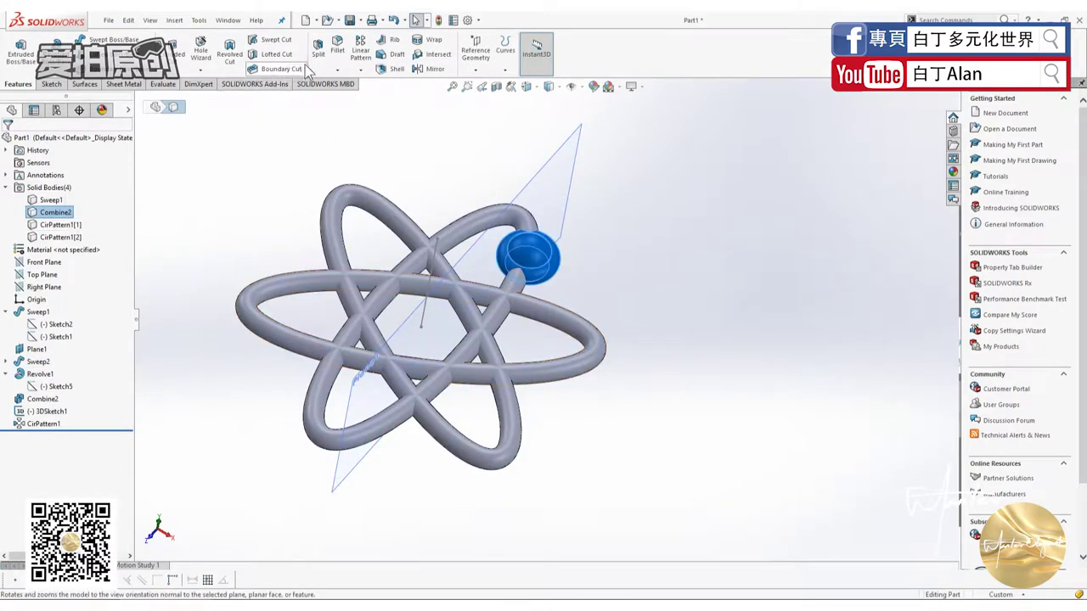
left_click(362, 70)
left_click(386, 99)
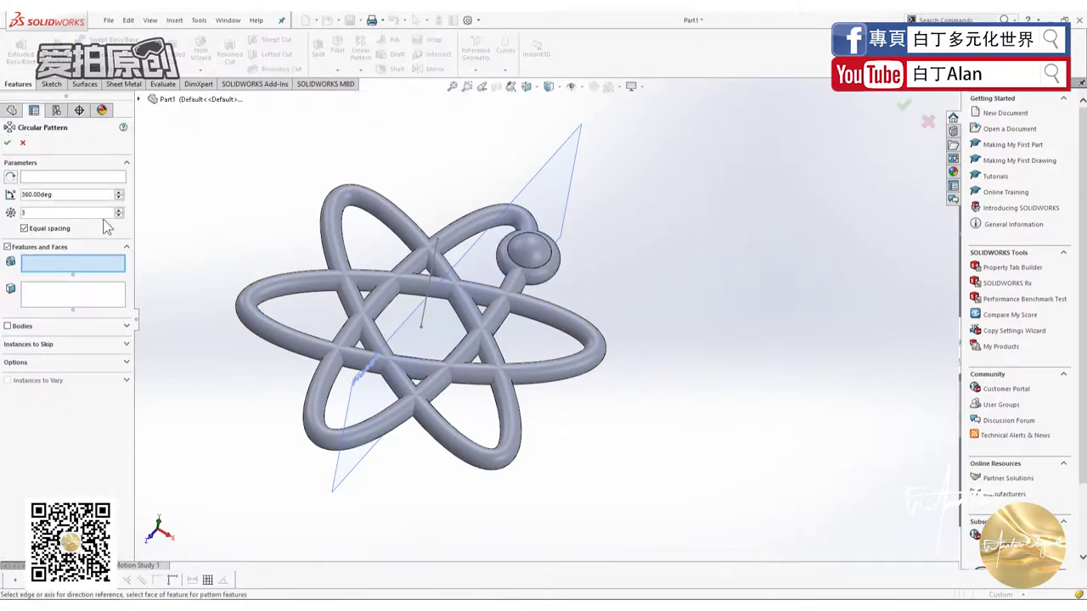
left_click(8, 326)
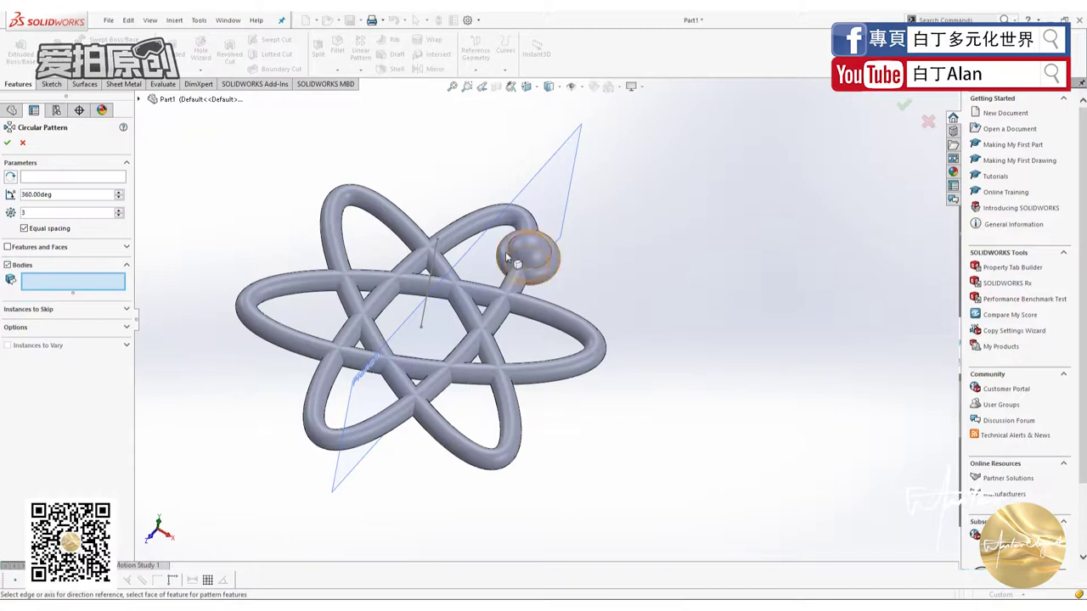
left_click(528, 257)
left_click(64, 179)
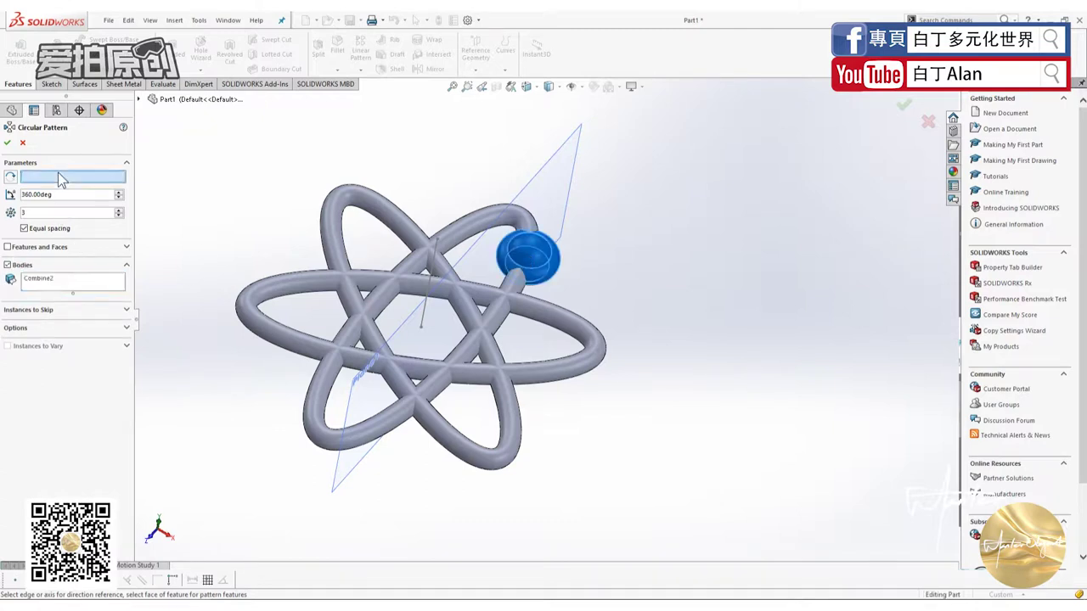
left_click(435, 267)
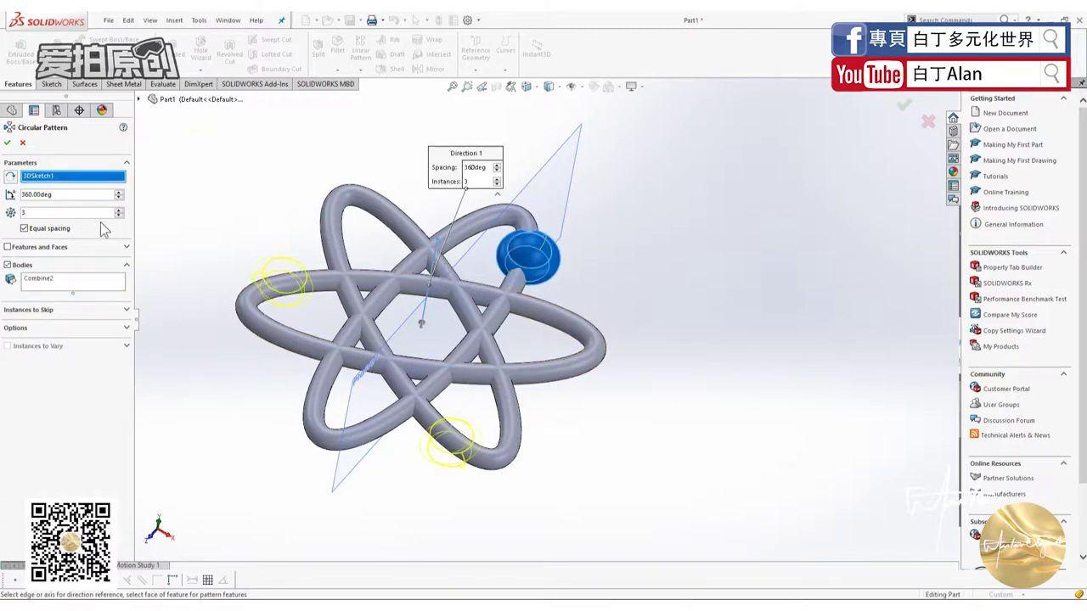
type("6")
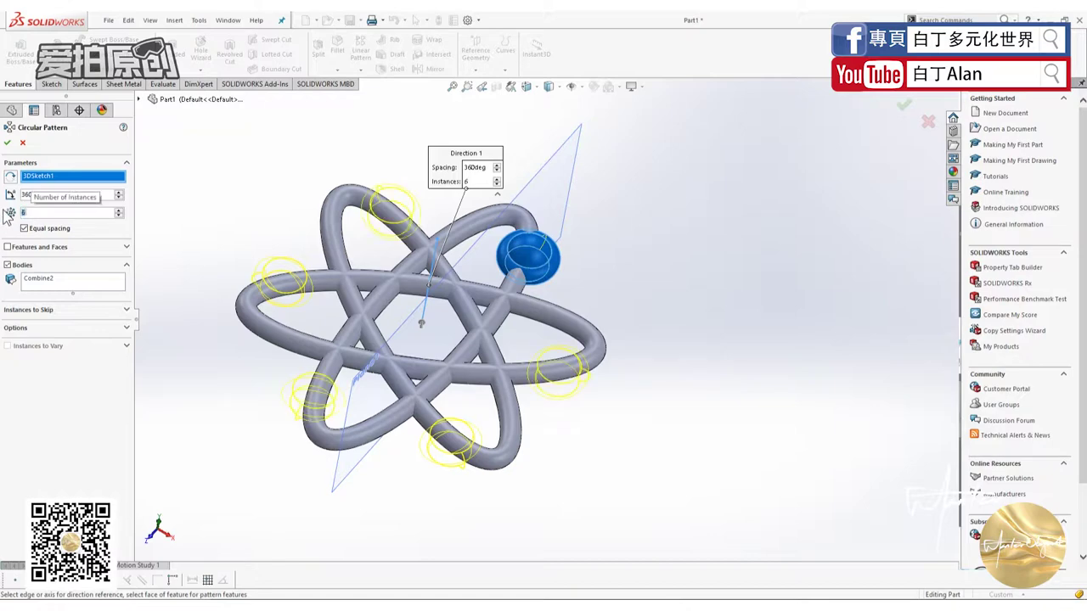
left_click(7, 143)
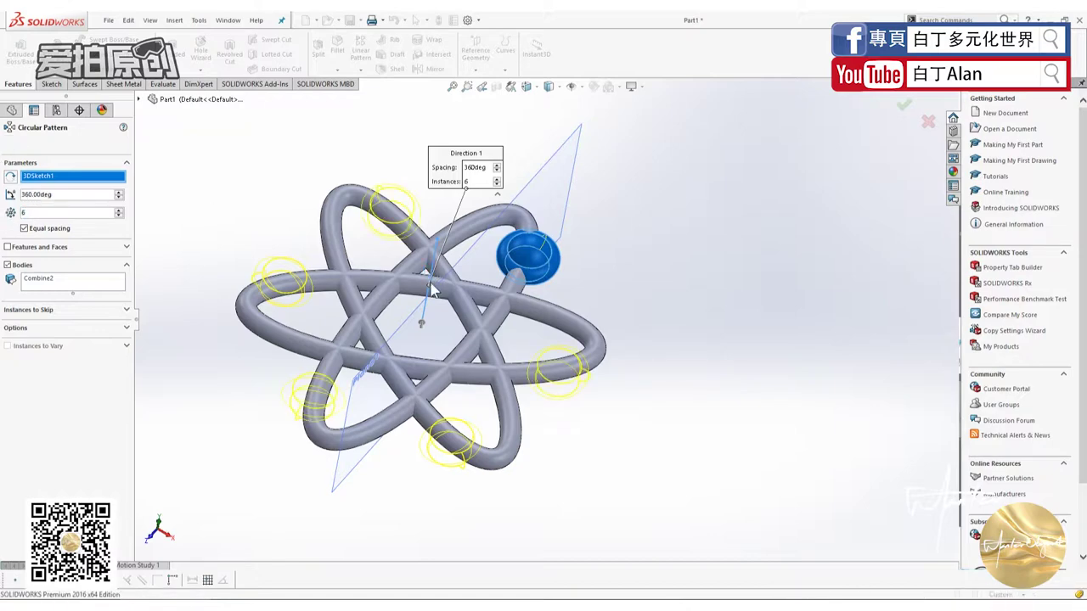
middle_click_drag(498, 301, 340, 196)
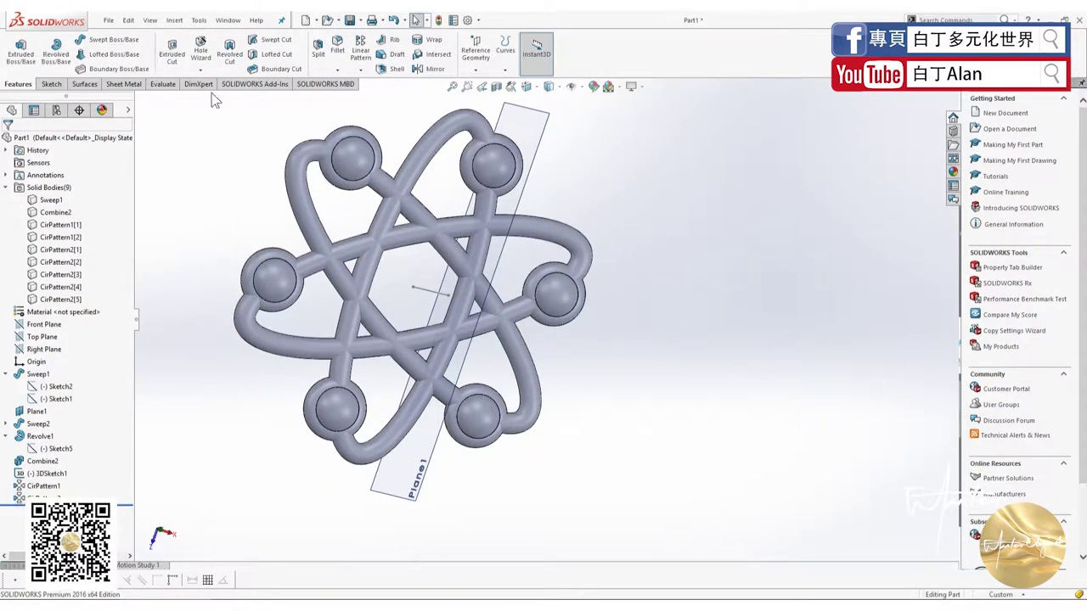
left_click(175, 21)
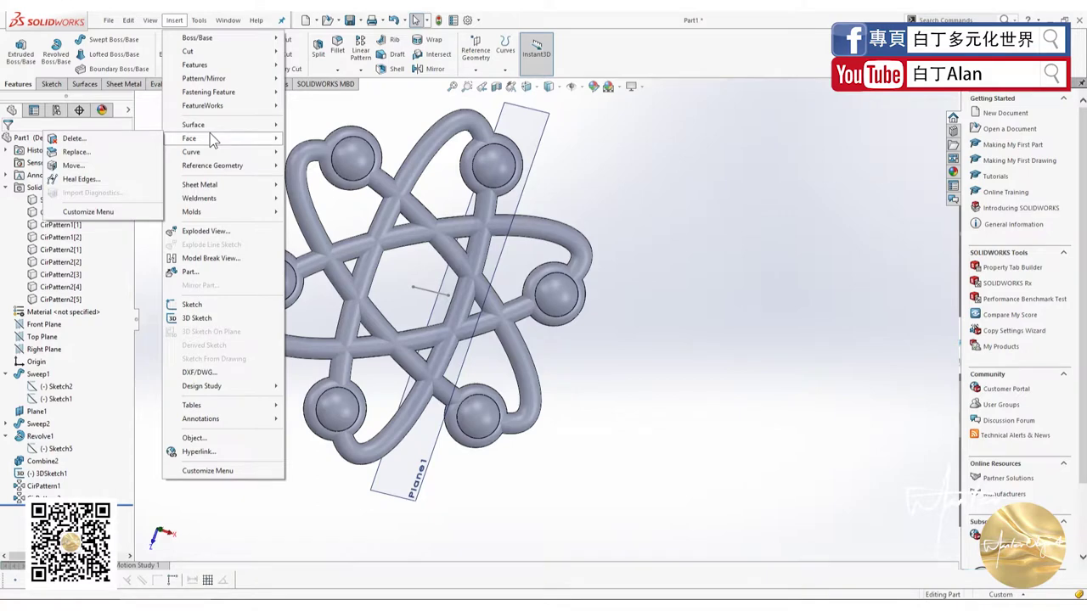
Add all nine bodies, Sweep1 through CirPattern2[5], together as Combine3
left_click(149, 20)
left_click(173, 21)
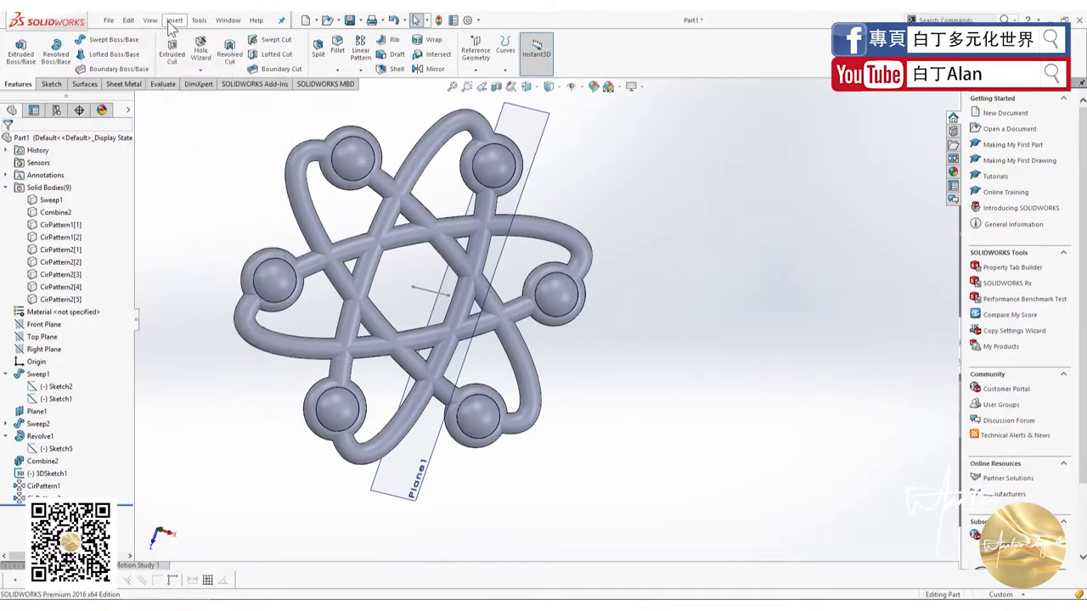
left_click(173, 21)
left_click(100, 315)
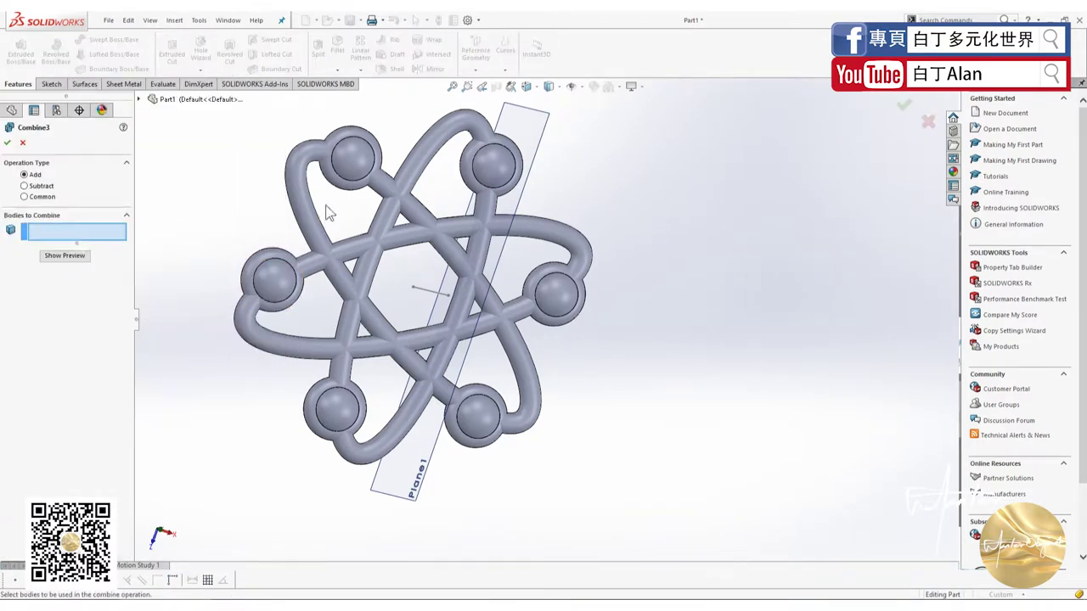
left_click(140, 100)
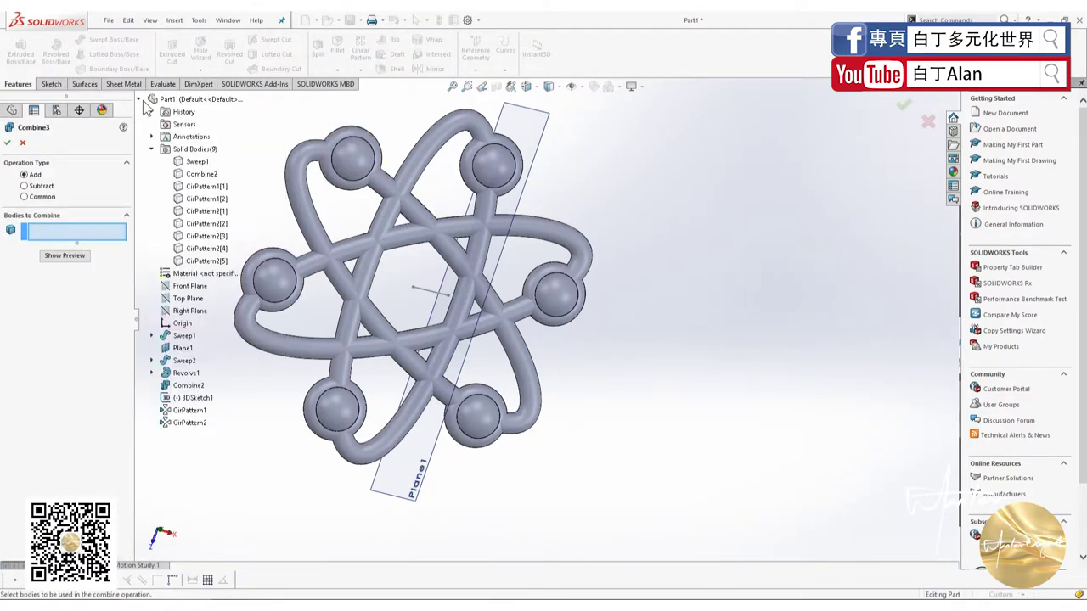
left_click(196, 162)
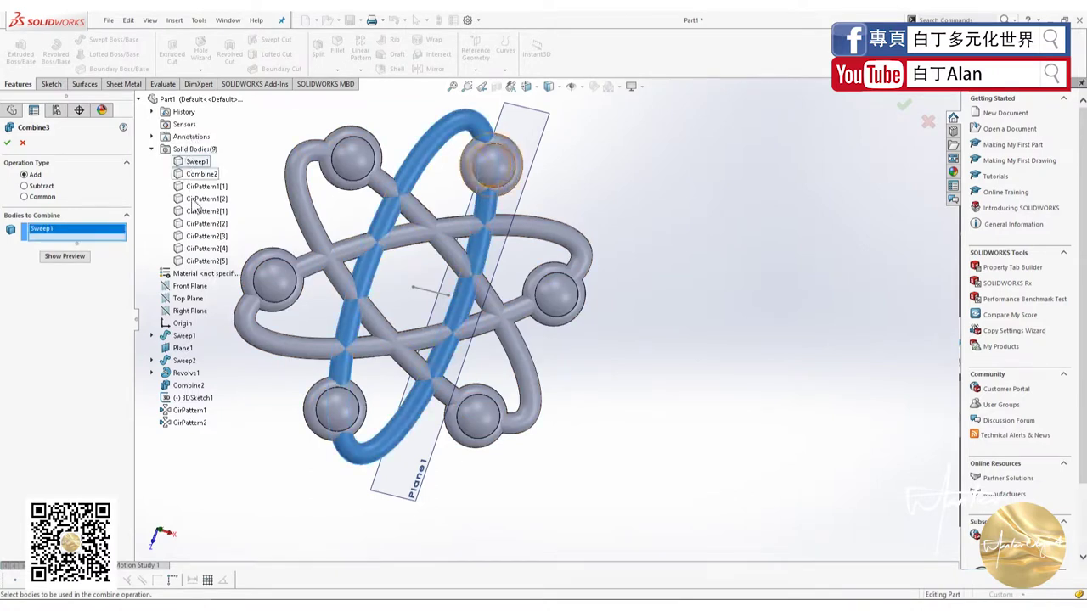
left_click(196, 261, "shift")
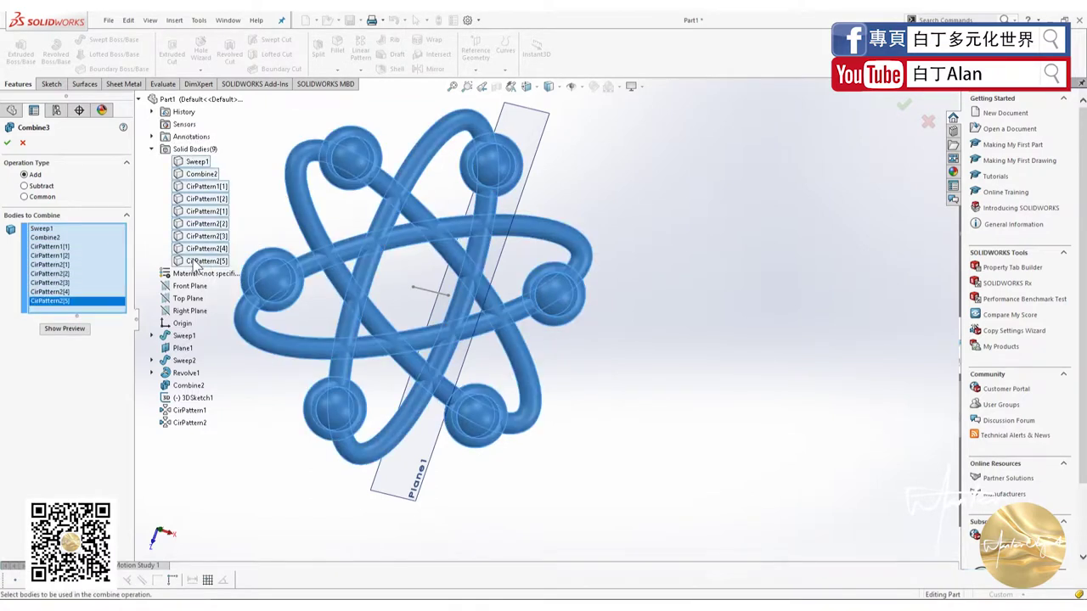
left_click(8, 142)
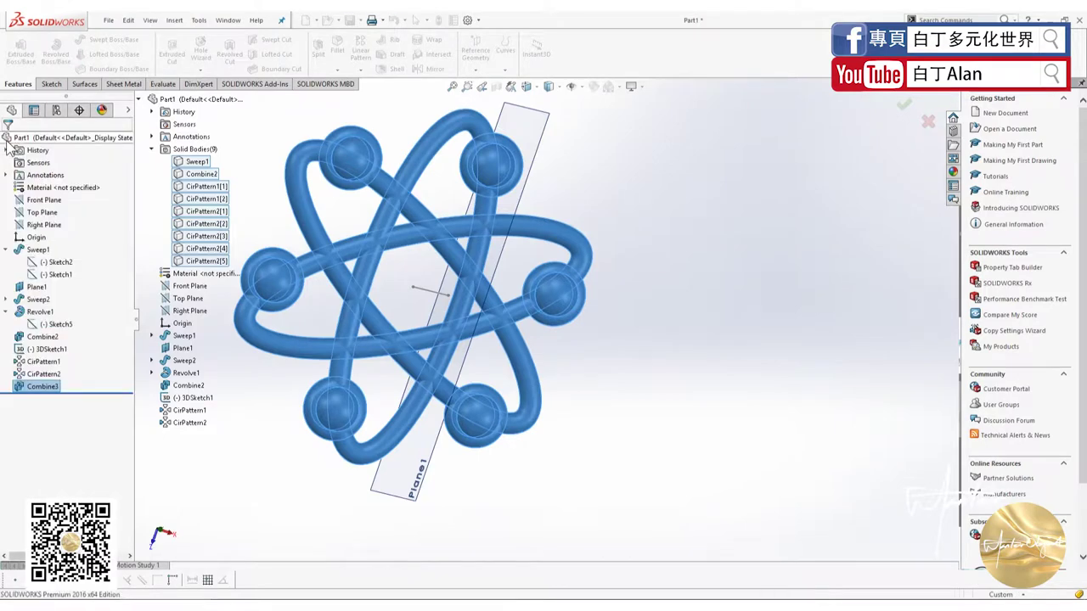
Orbit and zoom the merged atom, comparing it with the Atom Fidget Spinner photo in Chrome
middle_click_drag(349, 237, 532, 382)
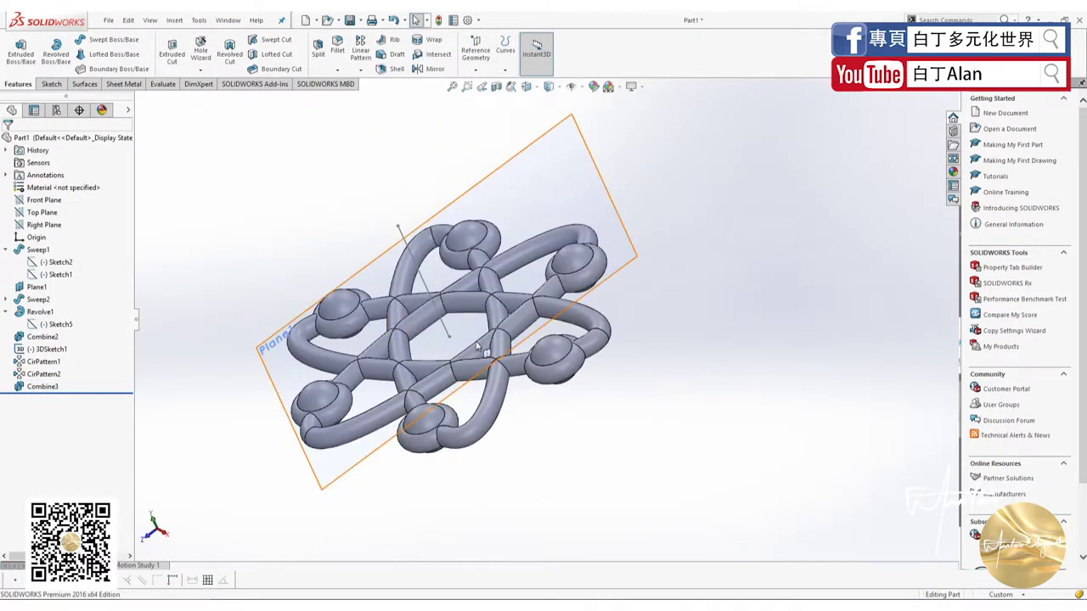
scroll(532, 382, "down", 3)
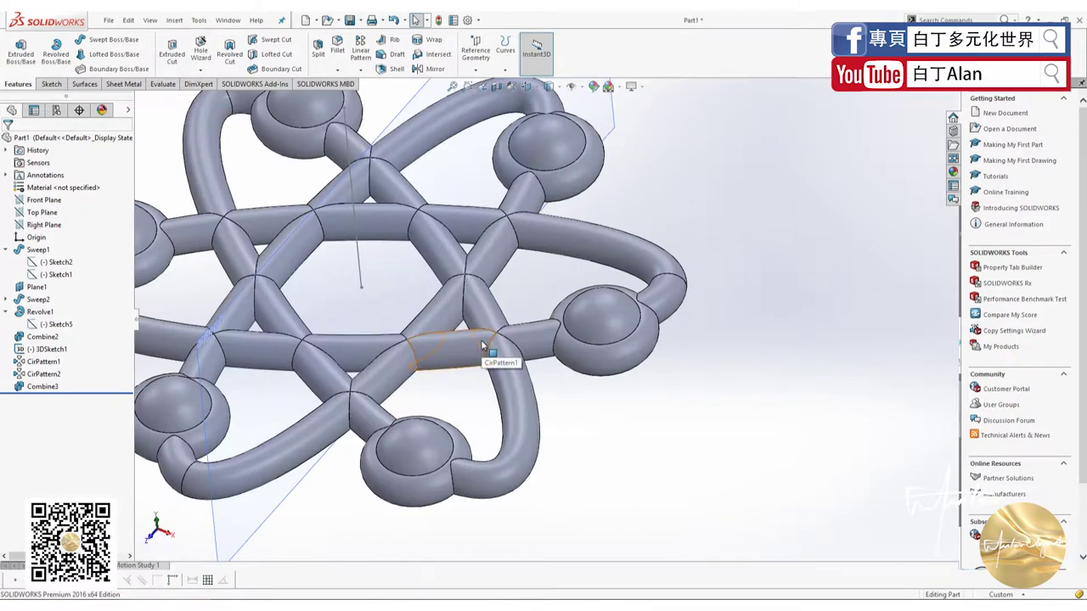
key("alt+Tab")
key("alt+Tab")
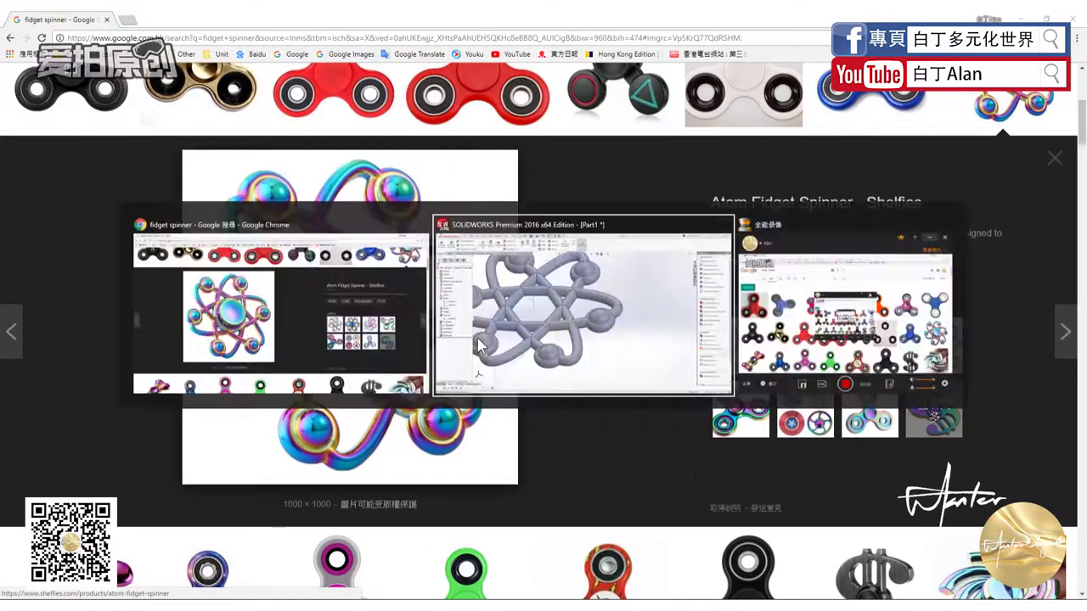
scroll(446, 272, "up", 3)
scroll(440, 249, "down", 2)
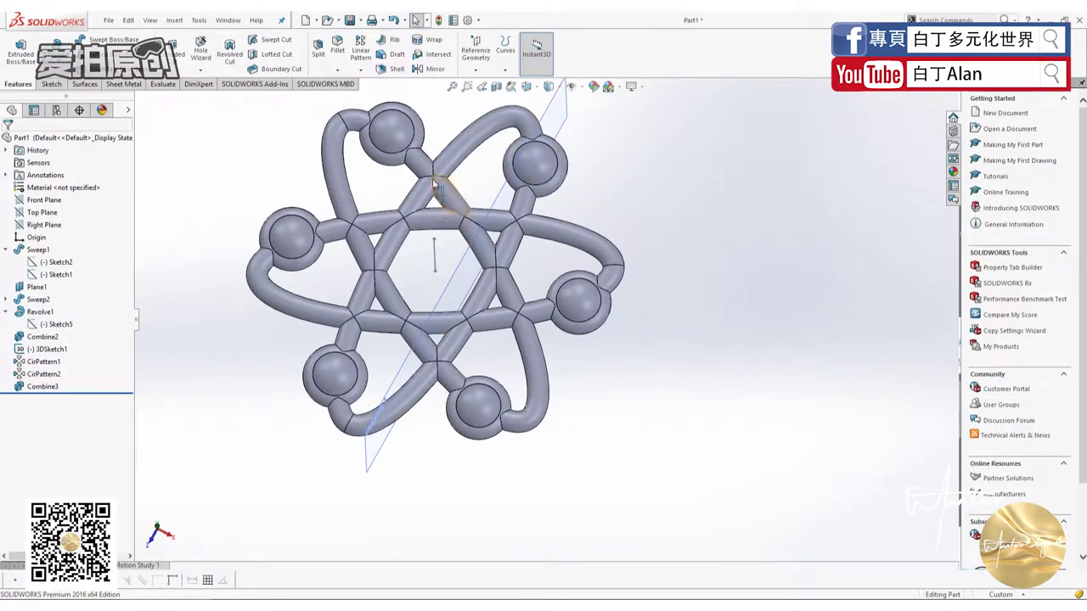
key("alt+Tab")
key("alt+Tab")
key("alt+Tab")
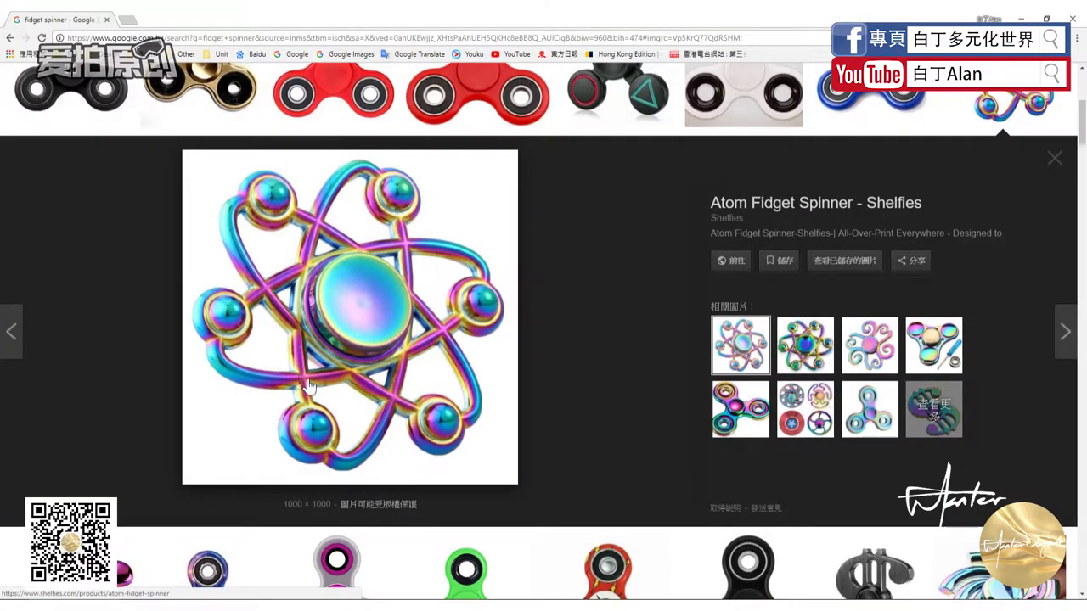
key("alt+Tab")
scroll(408, 328, "down", 3)
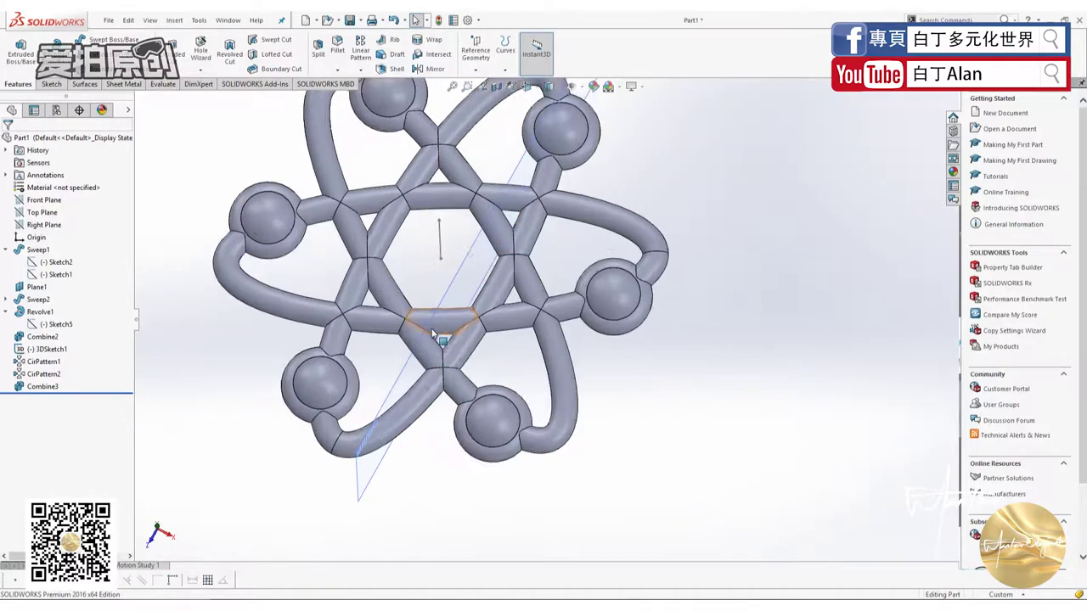
scroll(409, 327, "down", 4)
scroll(362, 337, "up", 3)
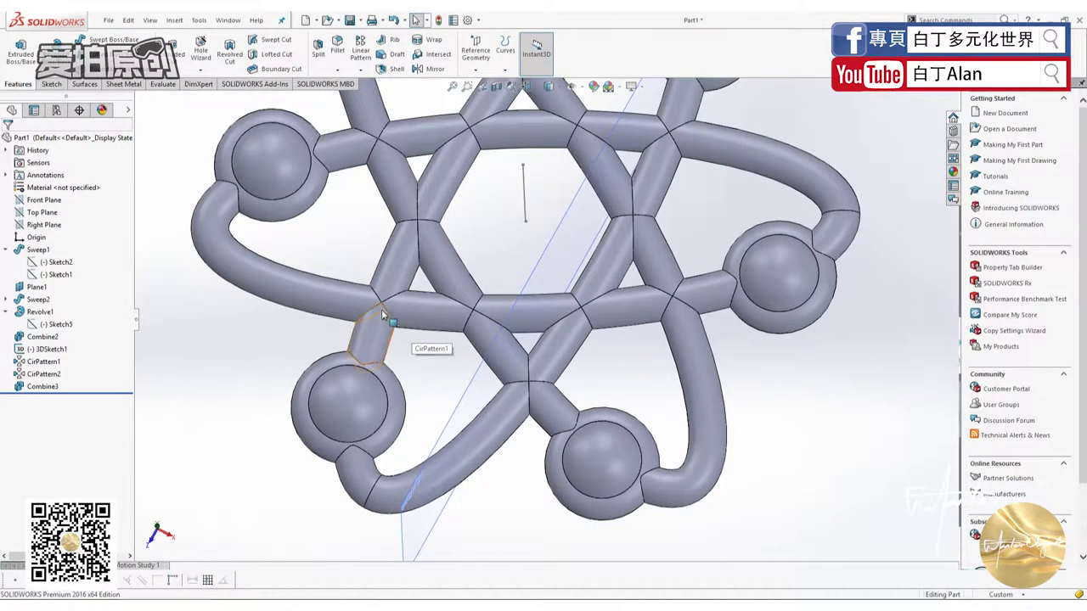
key("alt+Tab")
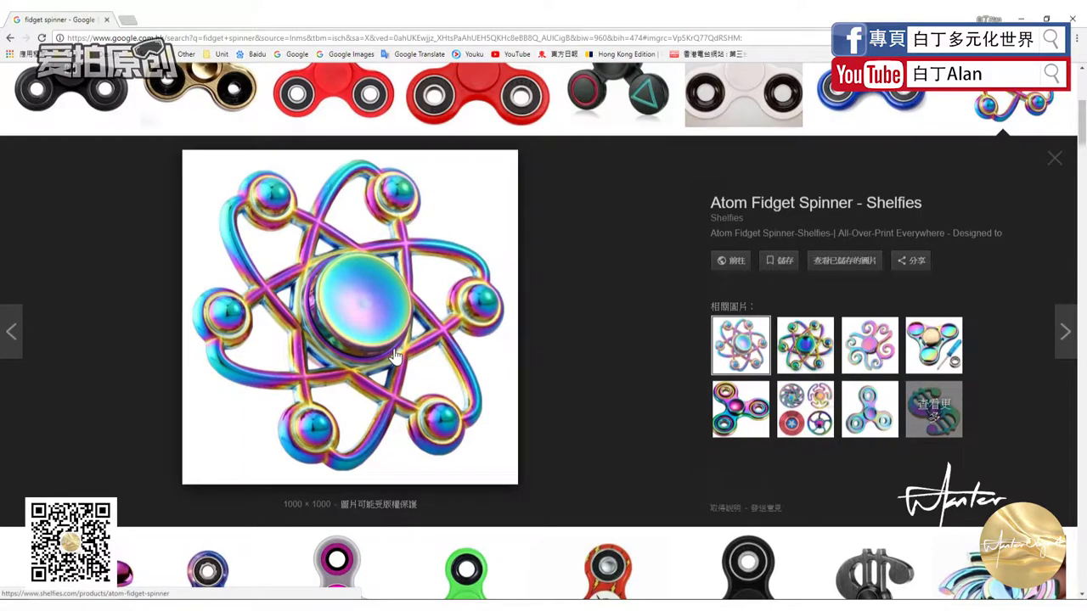
Flip briefly to SOLIDWORKS and back to the Chrome reference photo
key("alt+Tab")
key("alt+Tab")
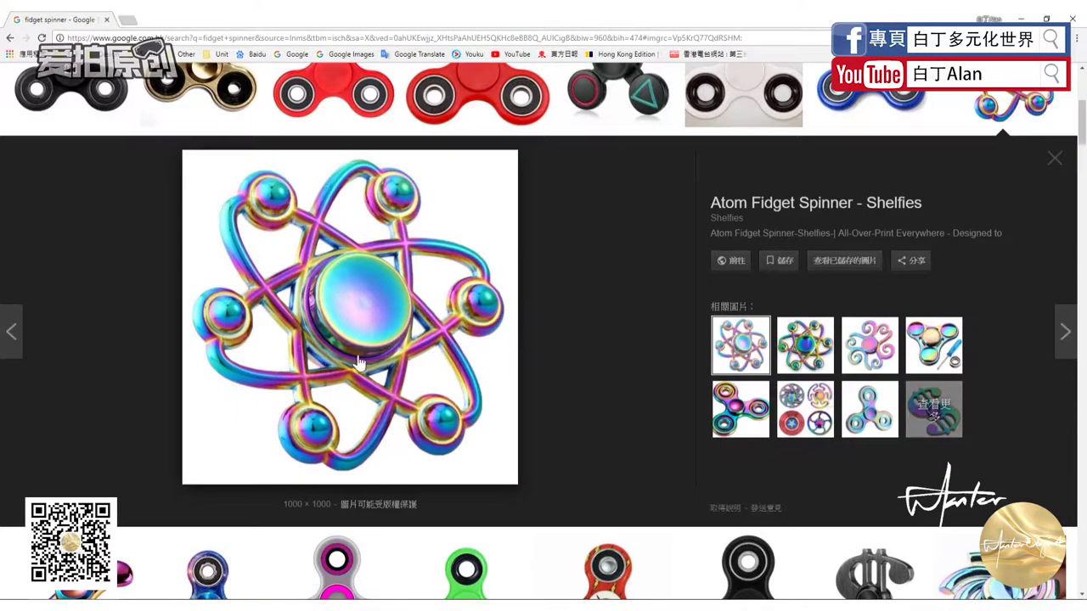
key("alt+Tab")
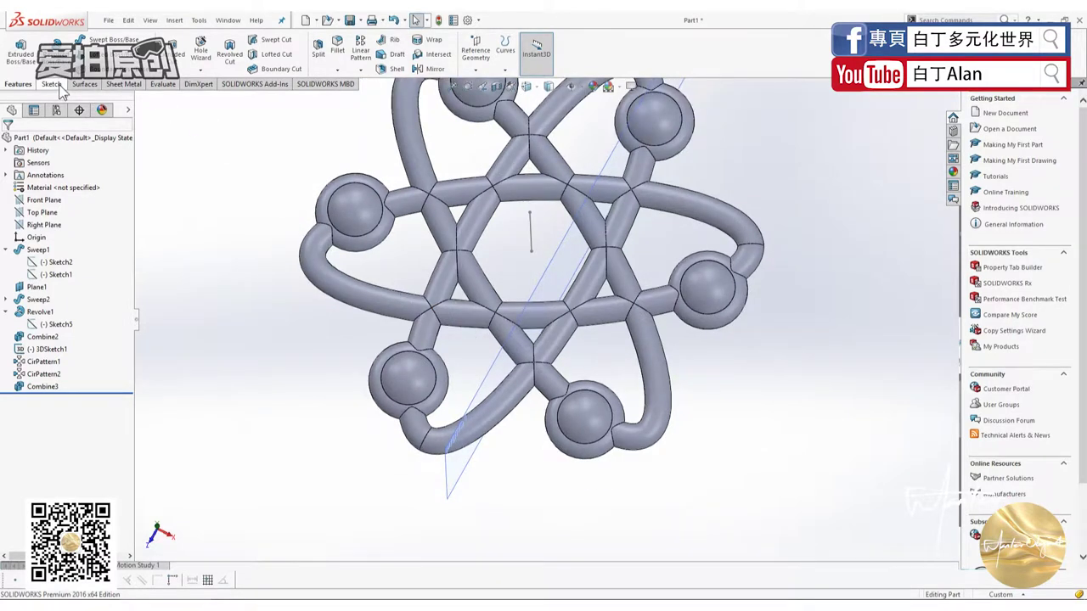
Draw a circle centred on the origin inside the hexagon in a new Top Plane sketch
left_click(47, 214)
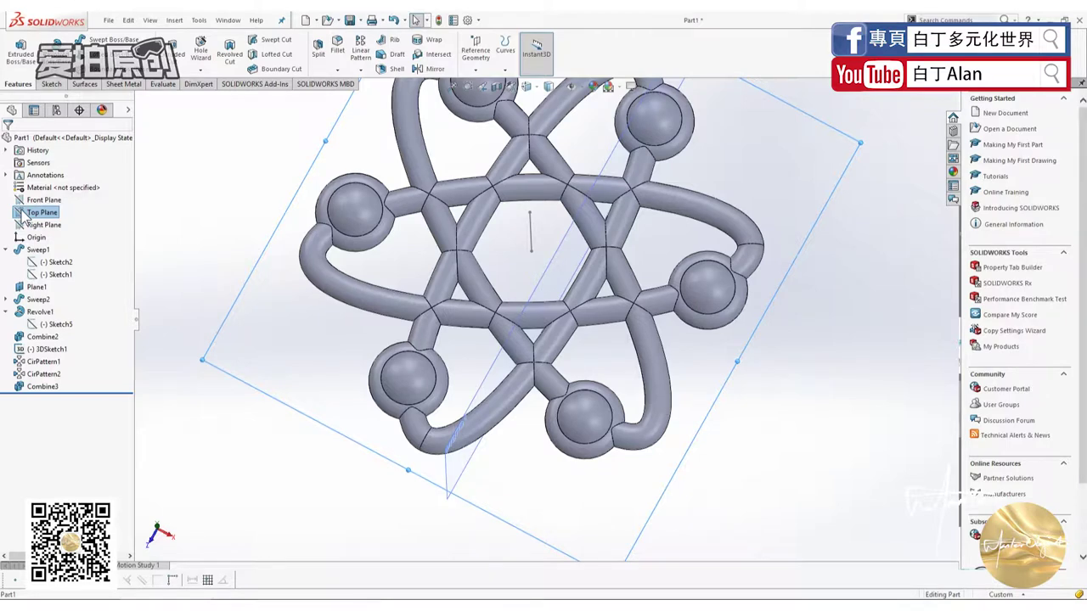
key("ctrl+8")
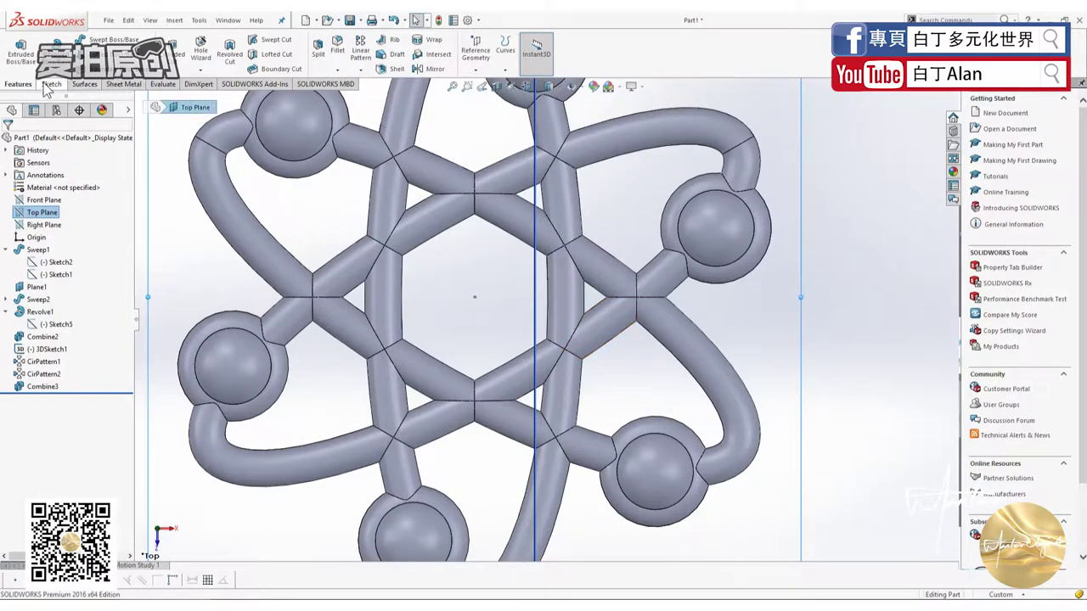
left_click(49, 85)
left_click(97, 39)
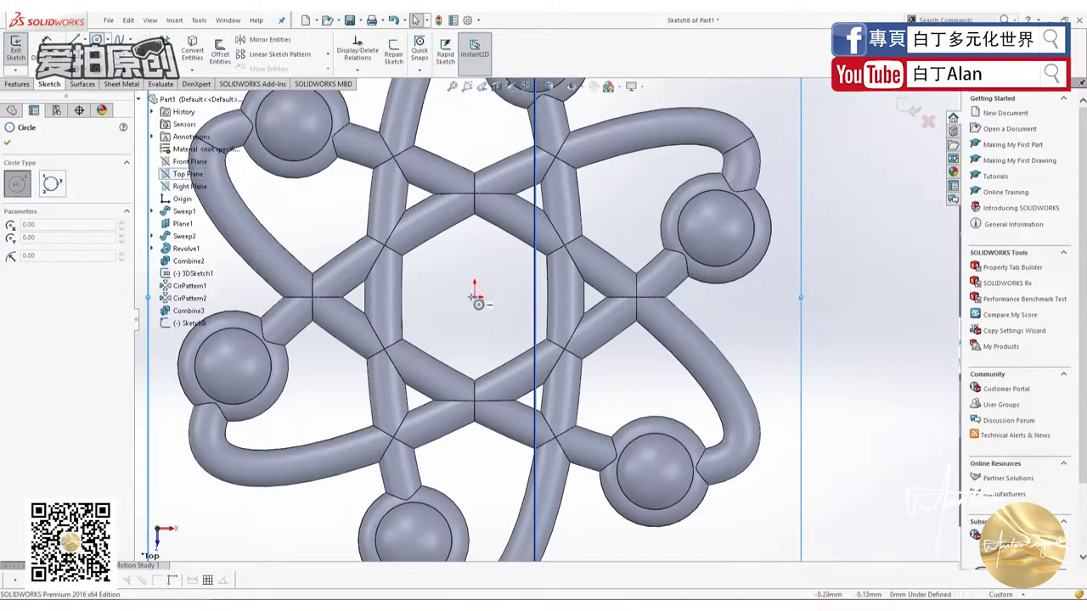
left_click(475, 296)
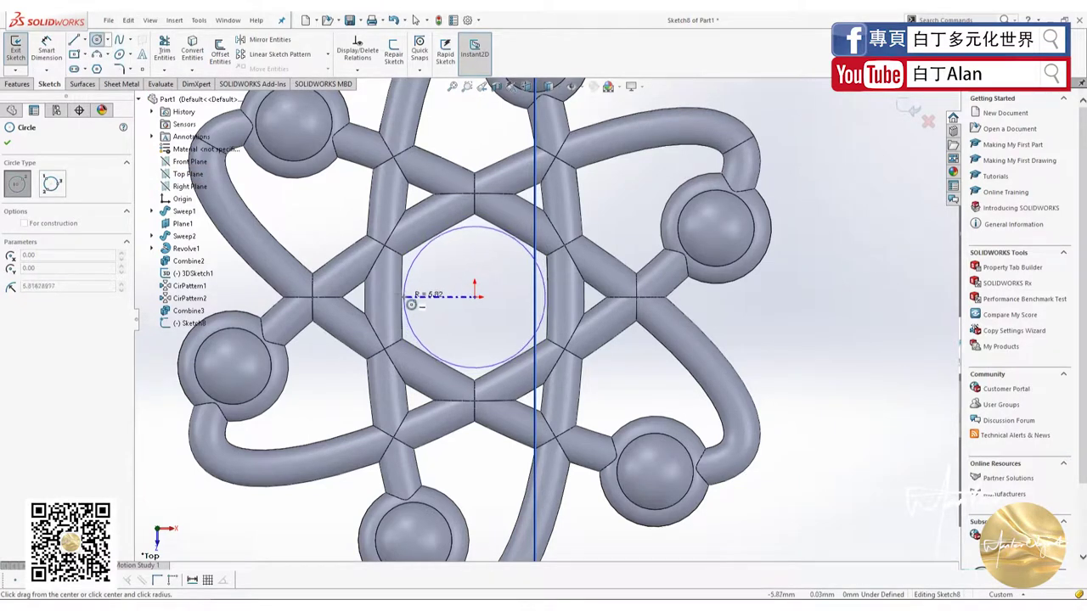
left_click(407, 303)
key("Escape")
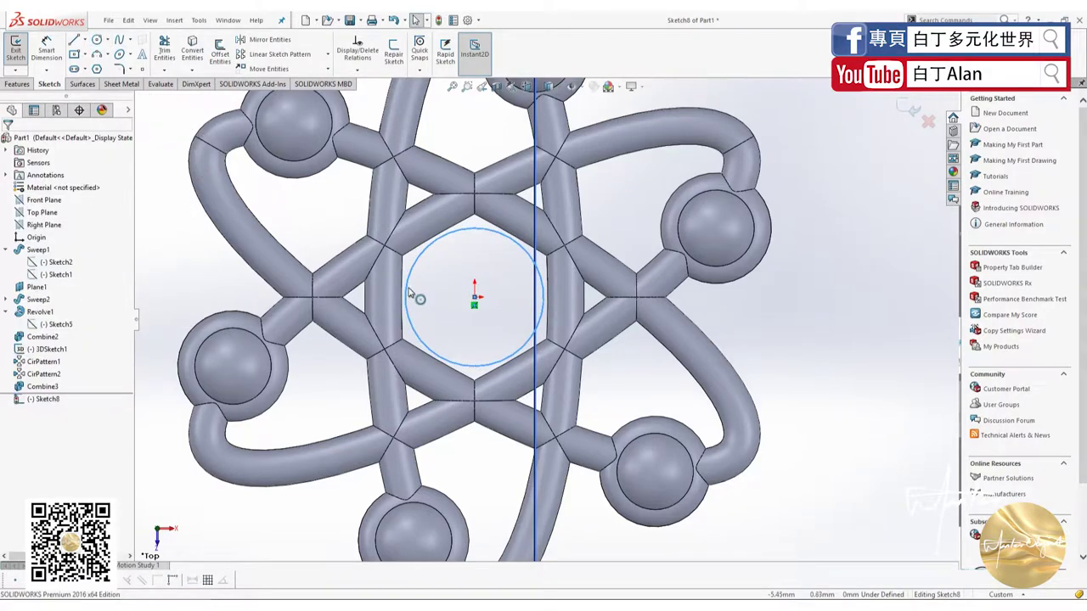
Make the circle tangent to the inner hexagon edge
left_click(408, 294)
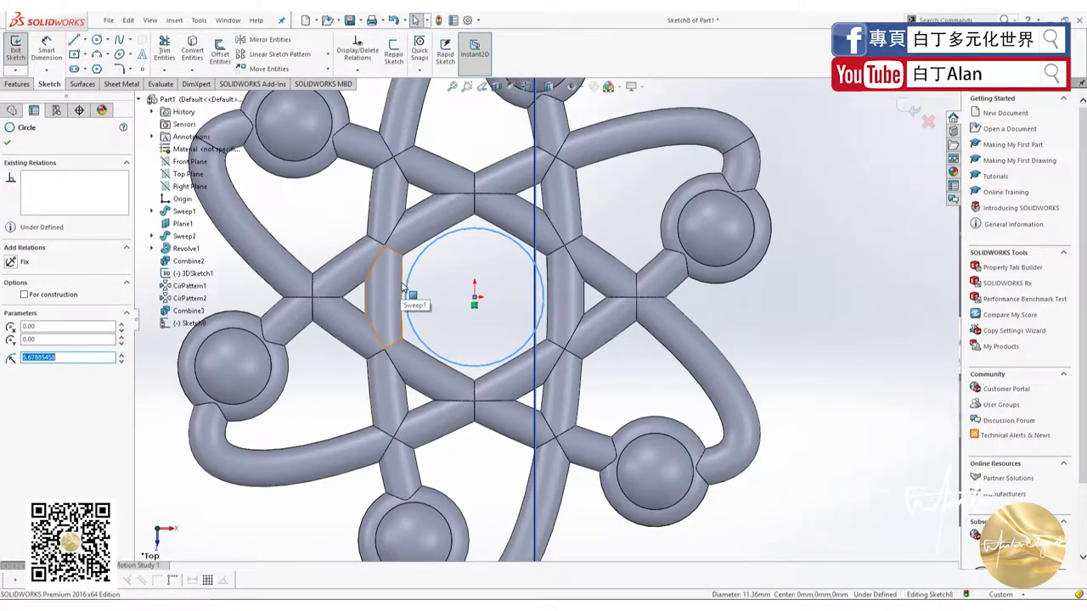
left_click(405, 287, "ctrl")
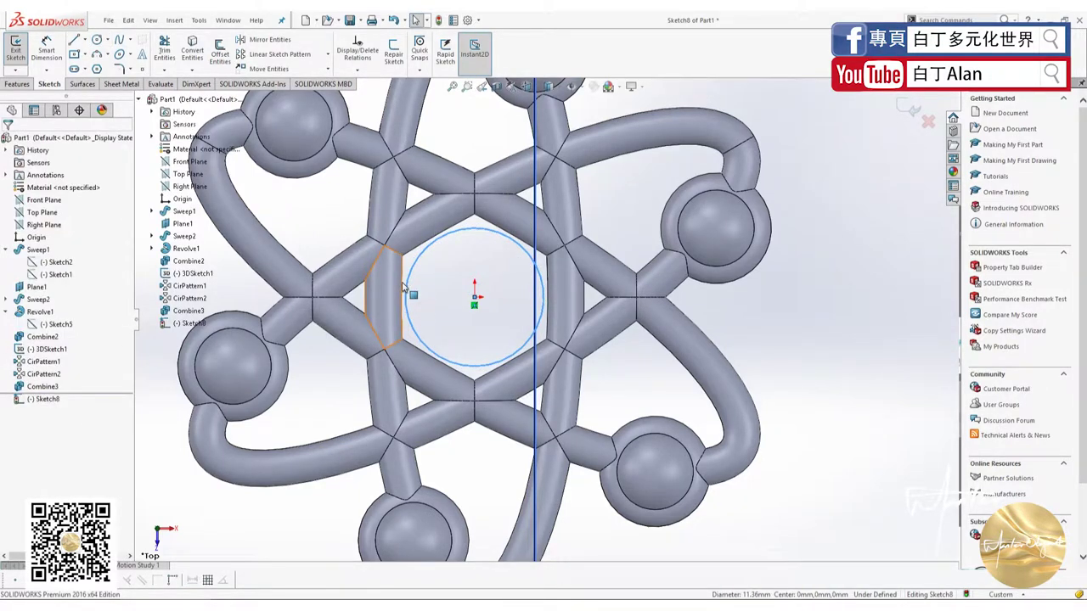
left_click(168, 361)
scroll(446, 302, "down", 3)
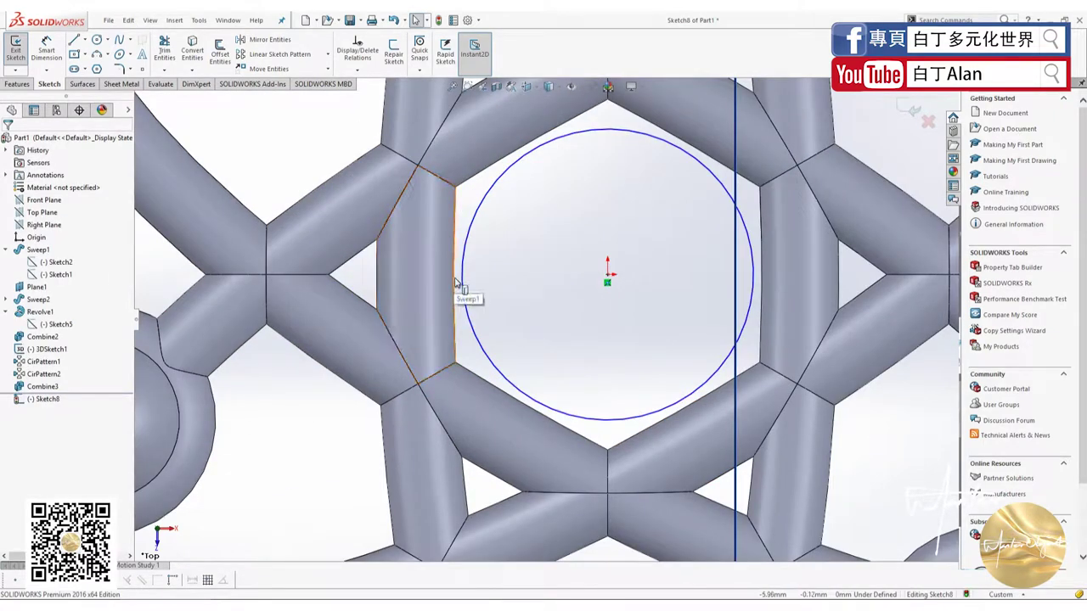
left_click(465, 245)
left_click(456, 246, "ctrl")
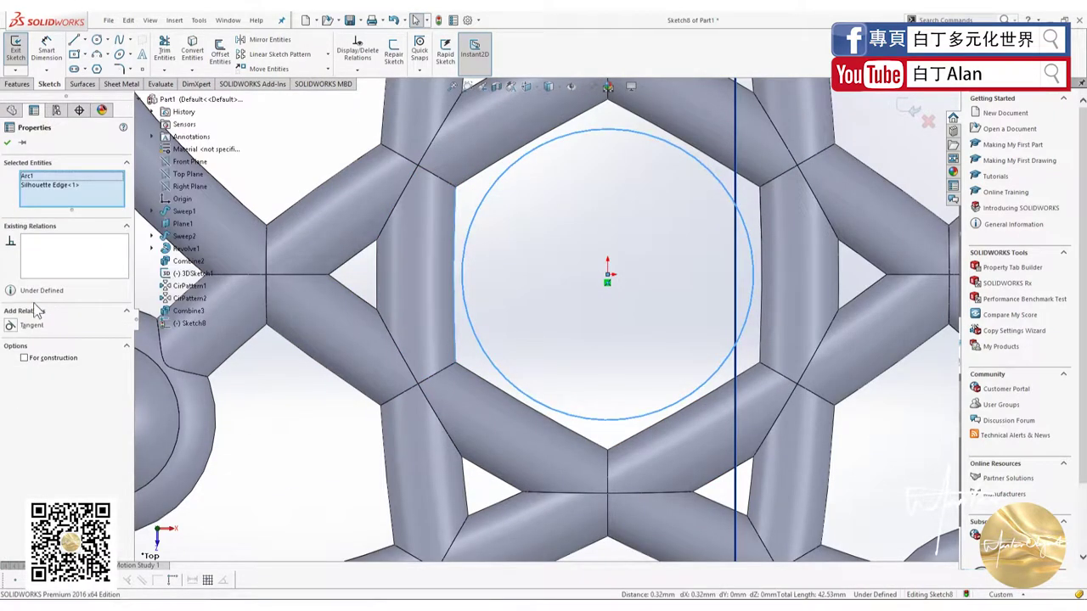
left_click(30, 322)
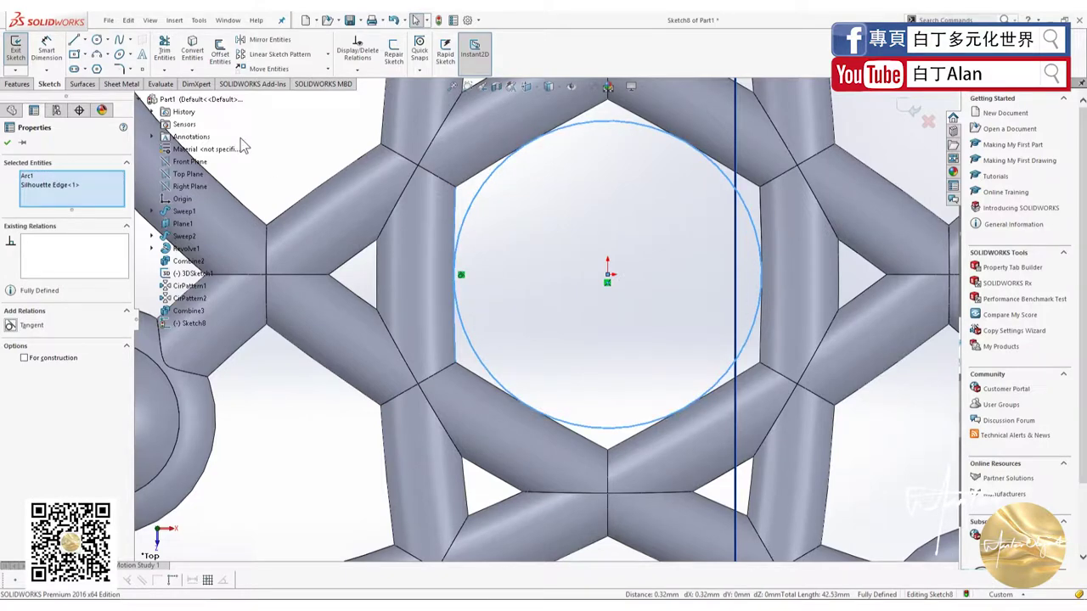
key("Escape")
Draw a second, larger circle at the origin around the first one
key("f")
left_click(97, 39)
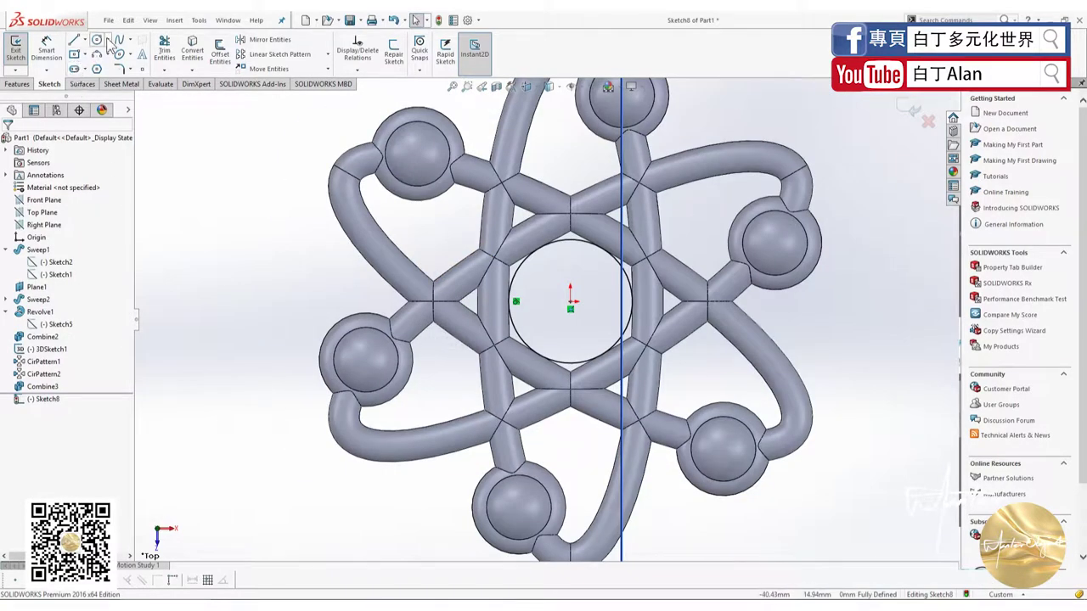
left_click(97, 39)
left_click(571, 302)
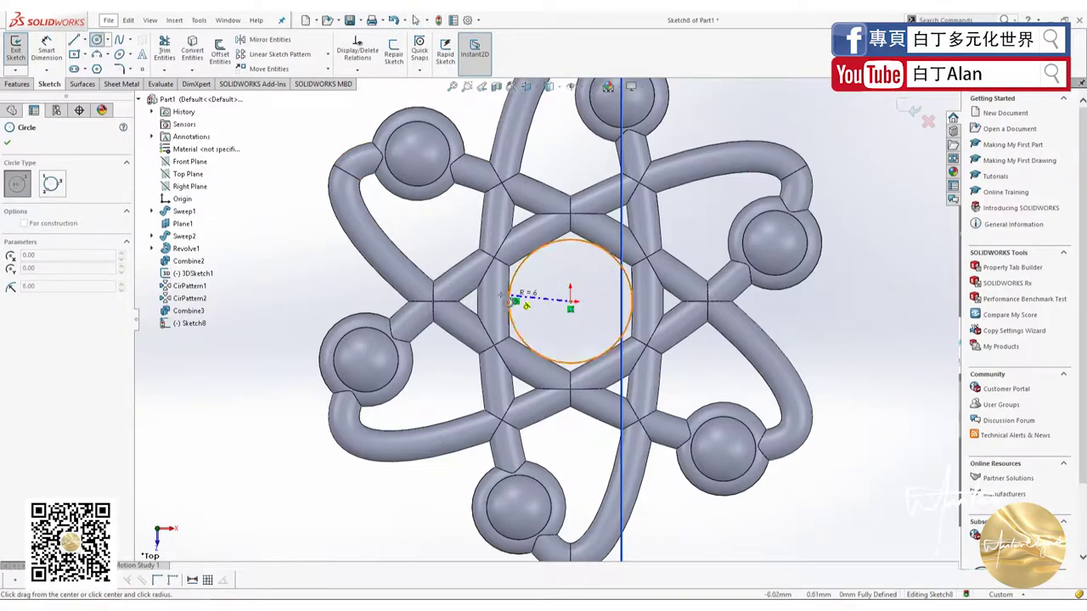
left_click(495, 299)
Dimension the gap between the two circles as 2 mm
left_click(47, 47)
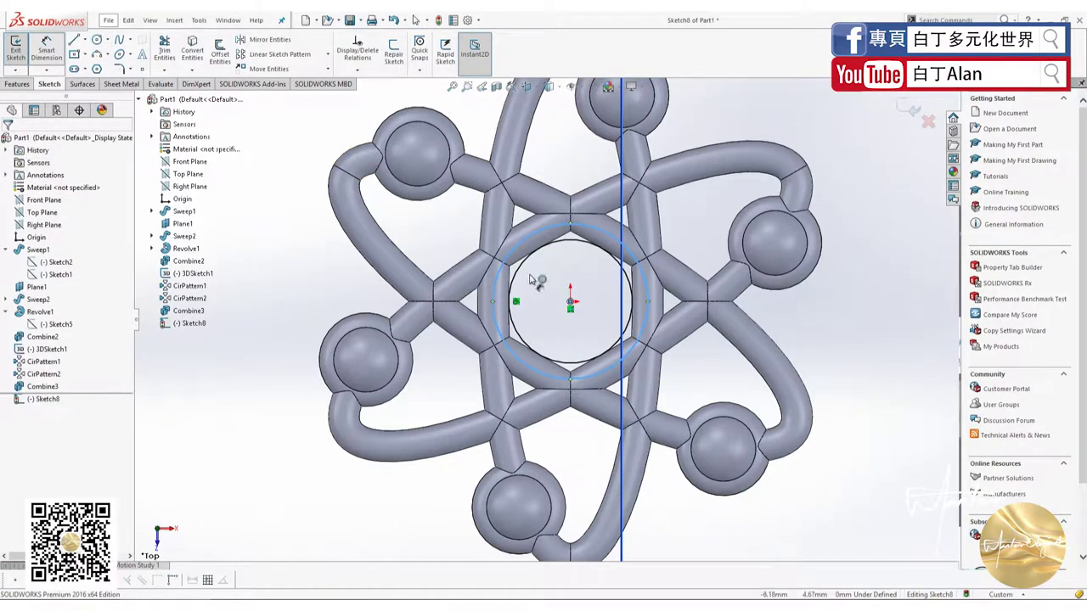
left_click(508, 301)
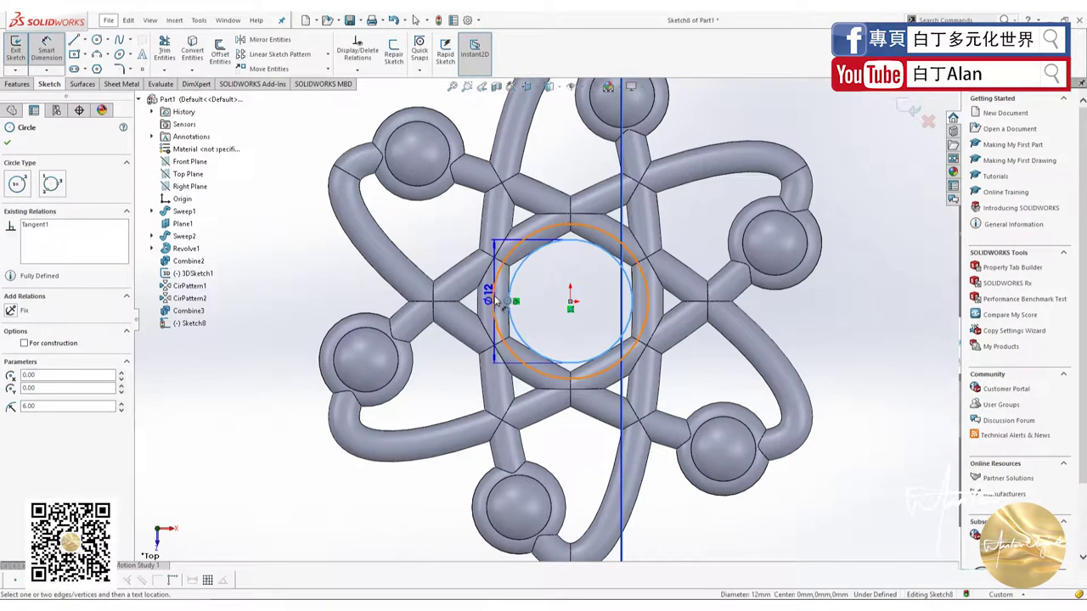
left_click(496, 307)
left_click(472, 377)
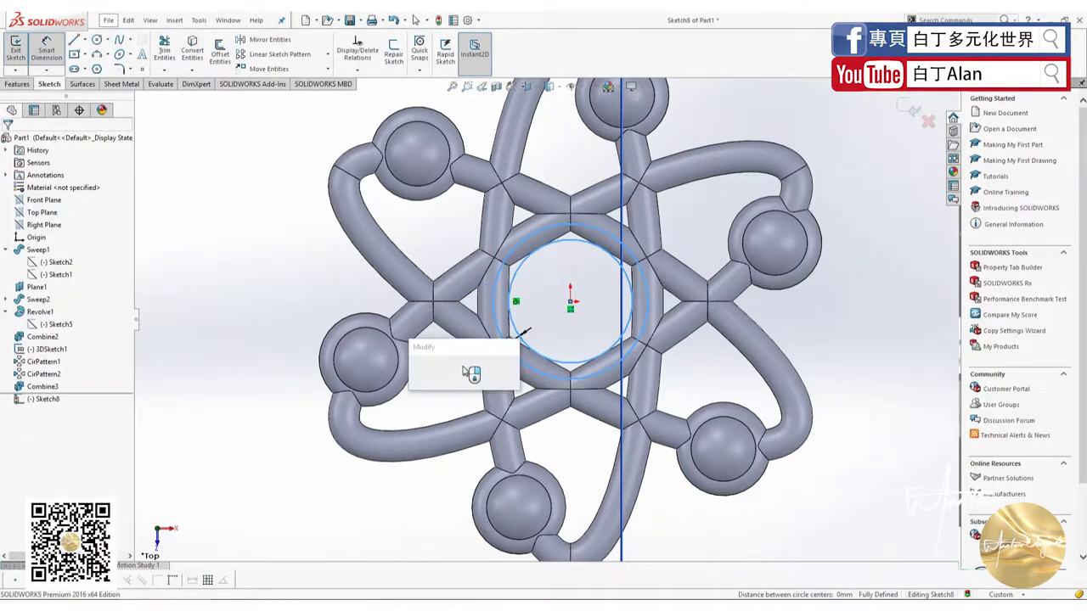
type("2")
key("Return")
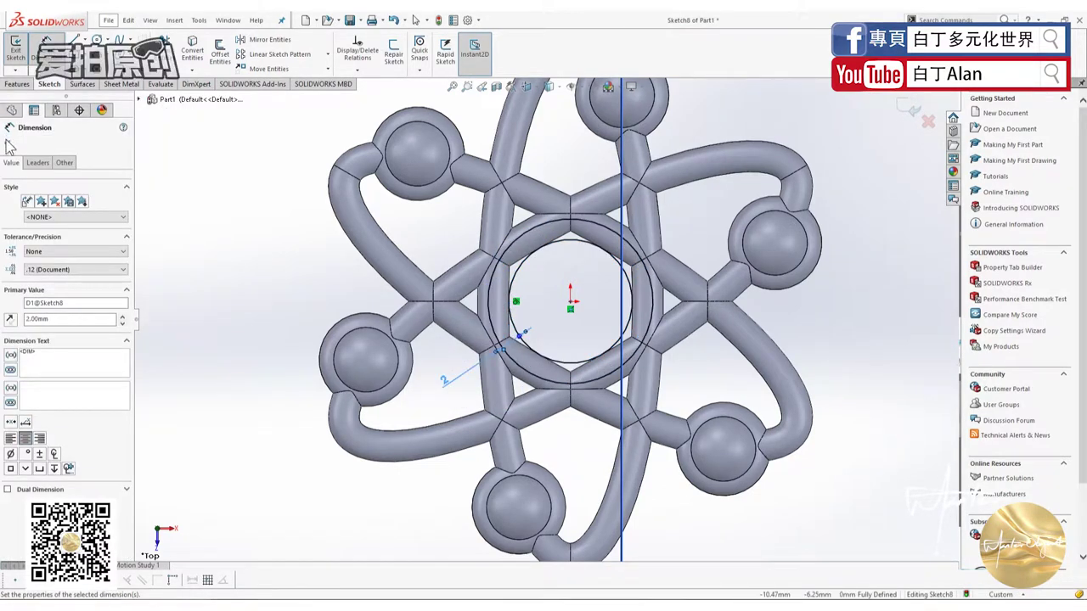
left_click(7, 141)
left_click(17, 85)
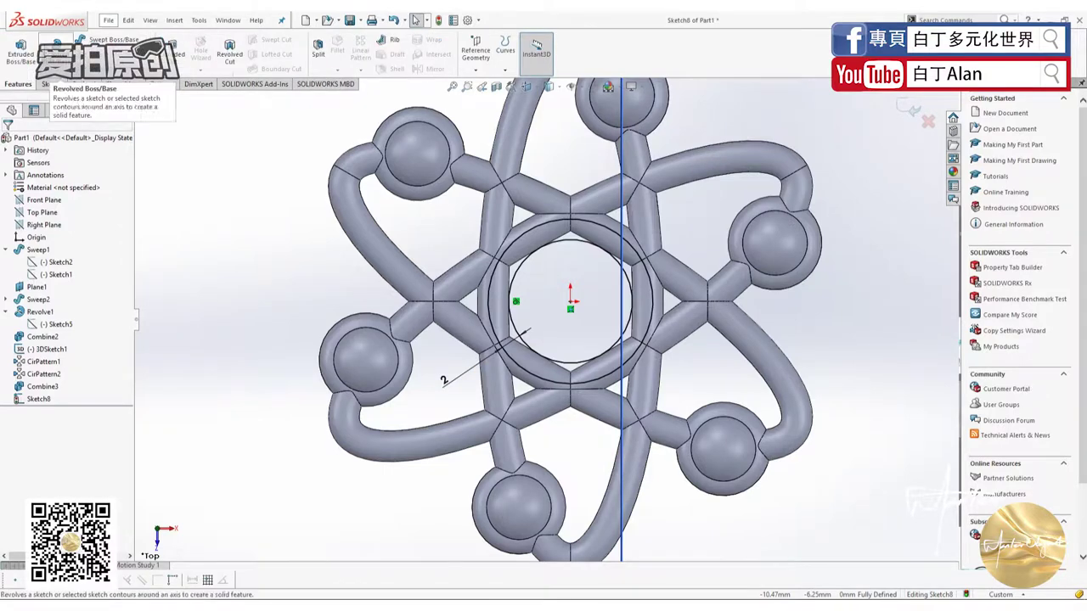
Extrude the Sketch8 ring, trying Through All before returning to a Blind end condition
left_click(20, 51)
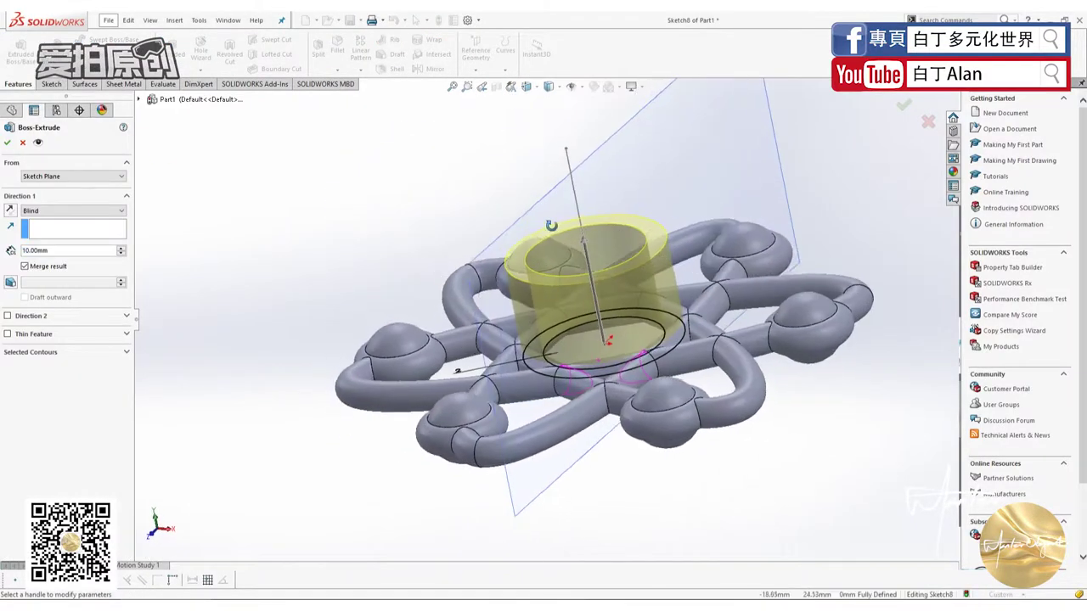
left_click(75, 210)
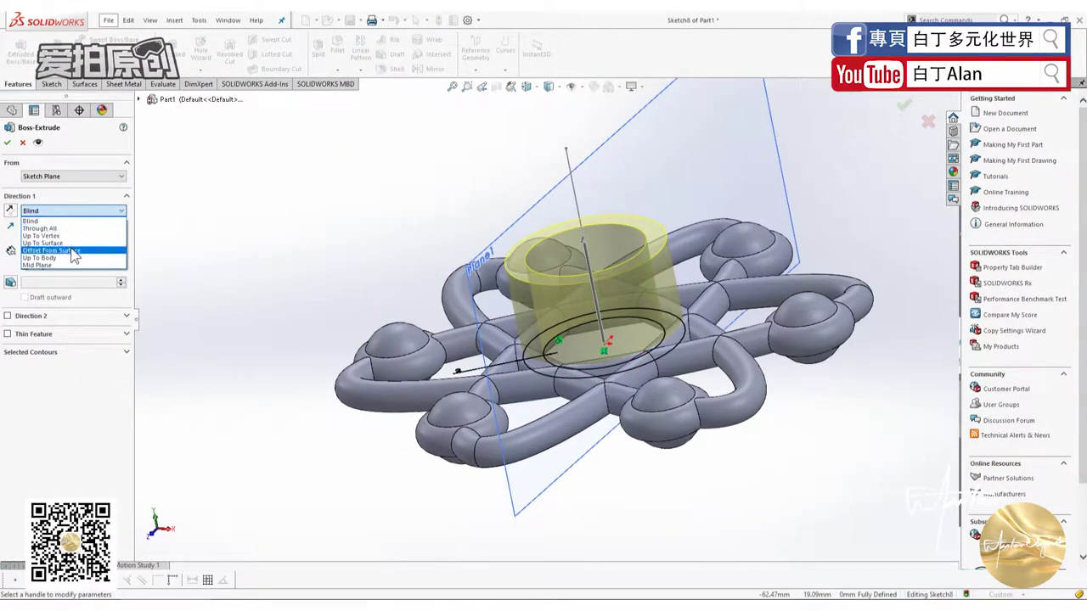
left_click(76, 197)
left_click(68, 212)
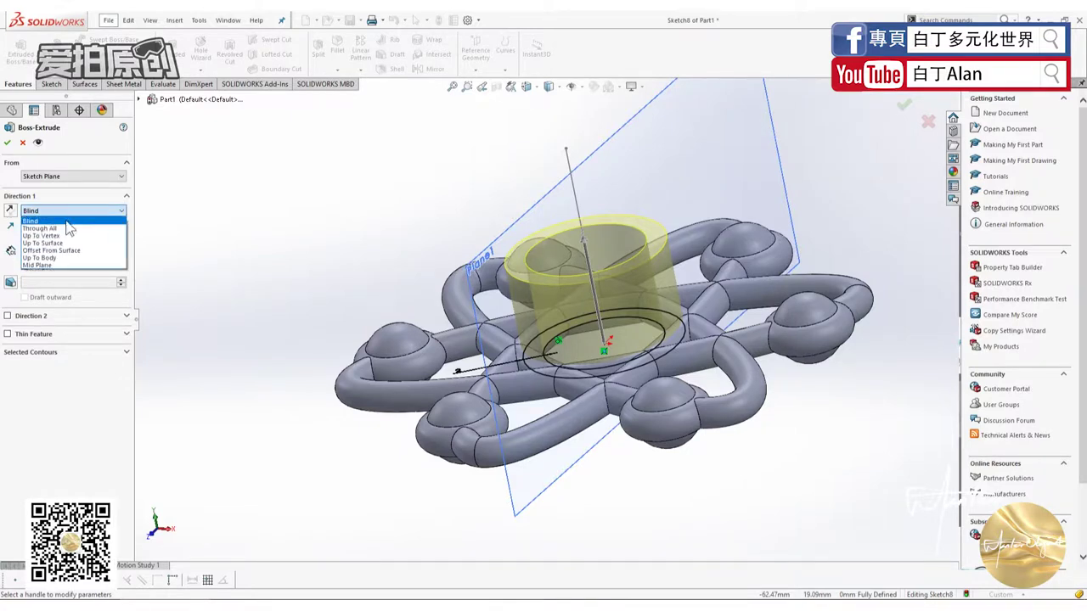
left_click(74, 230)
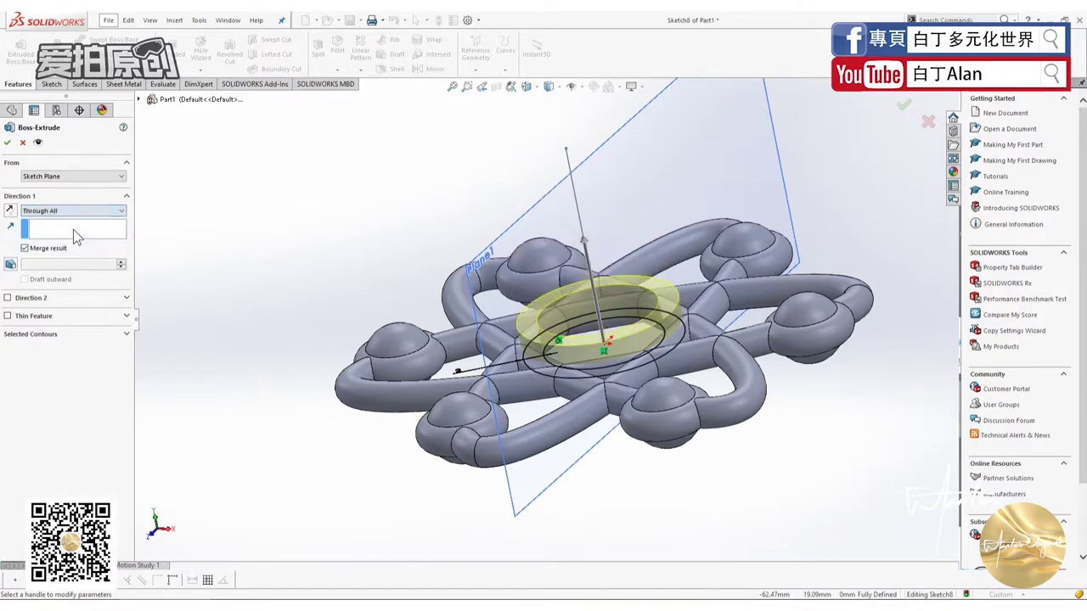
left_click(70, 212)
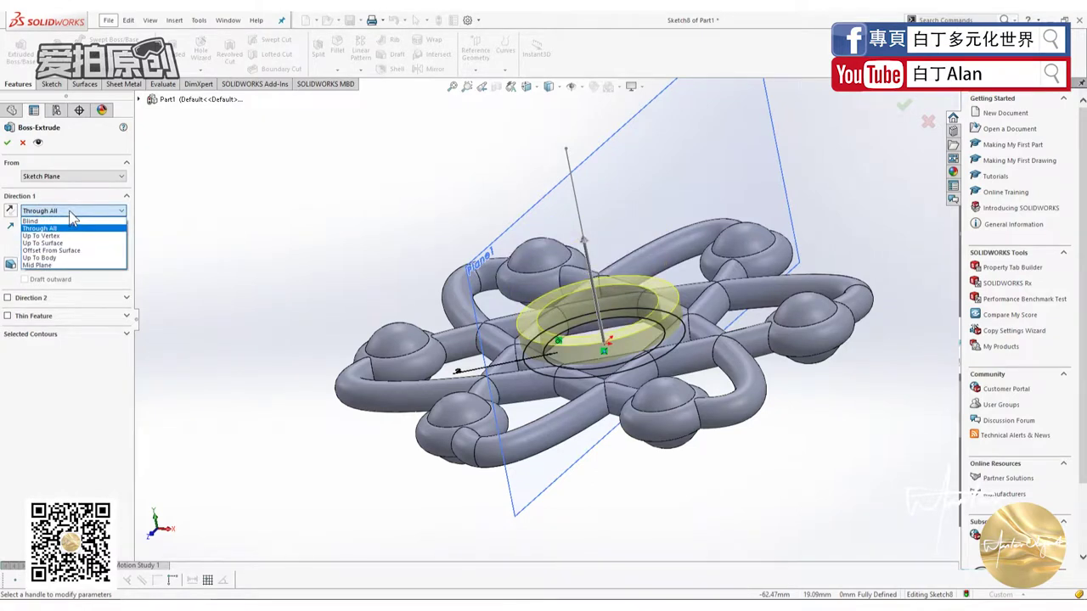
left_click(95, 316)
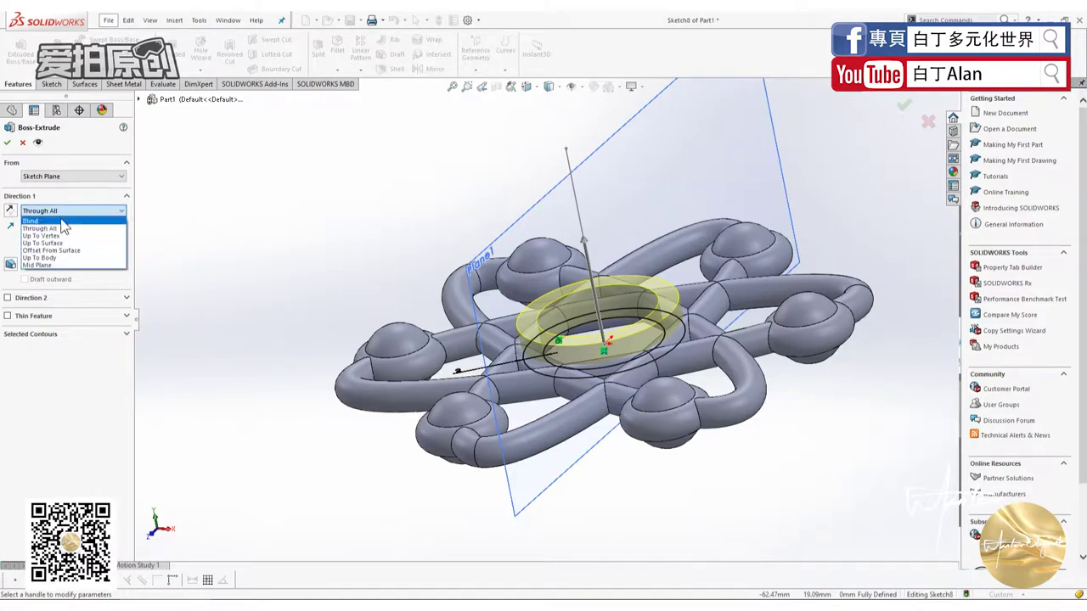
left_click(64, 222)
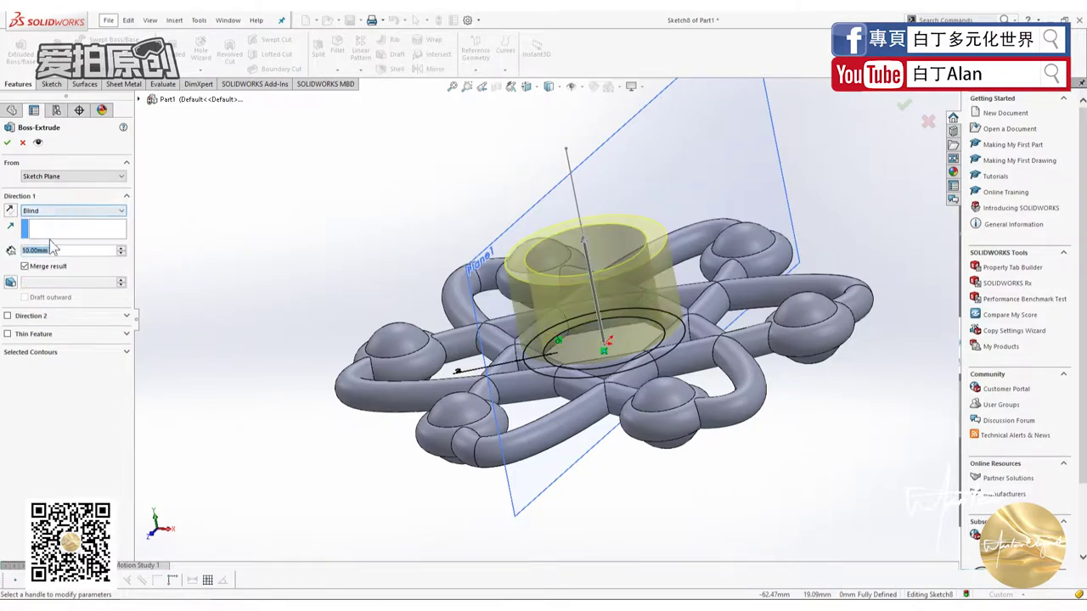
Set the Direction 1 Blind depth to 1.5 mm after trying 2, 3.1 and 1 mm
left_click(57, 249)
type("2")
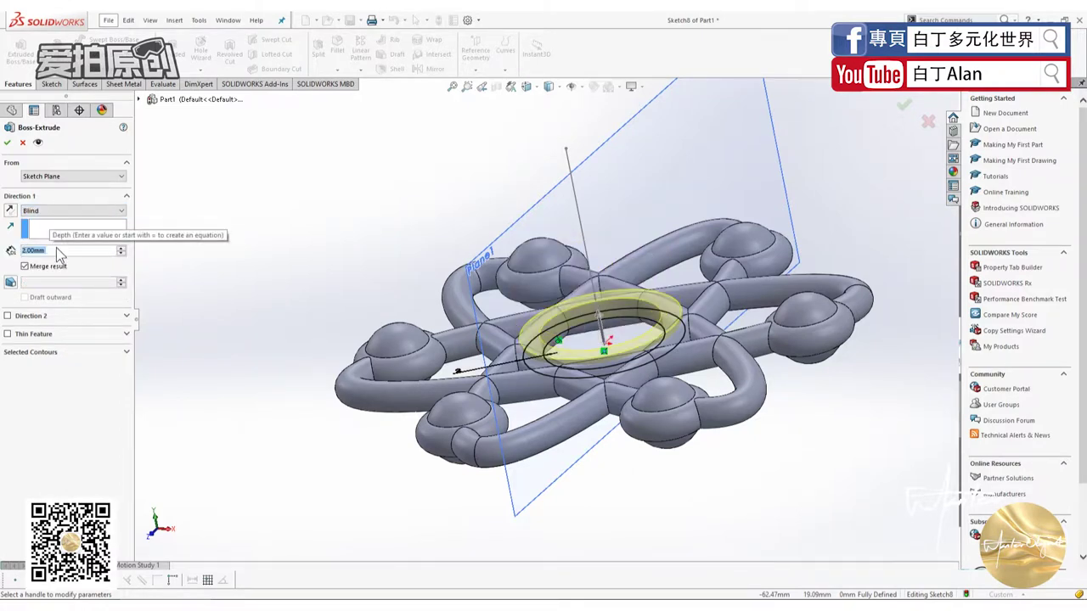
key("Return")
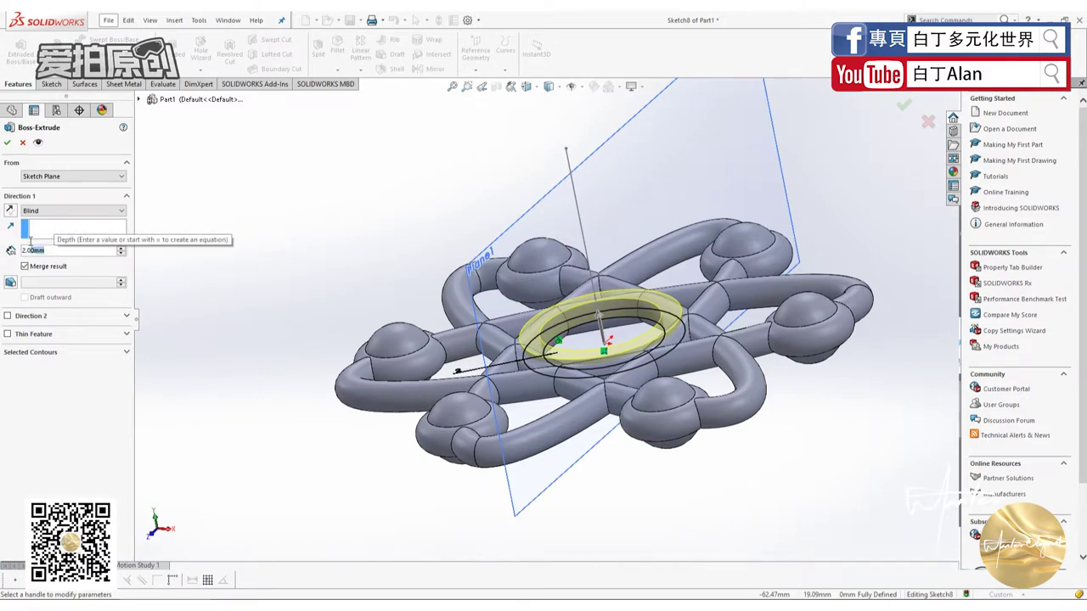
type("2")
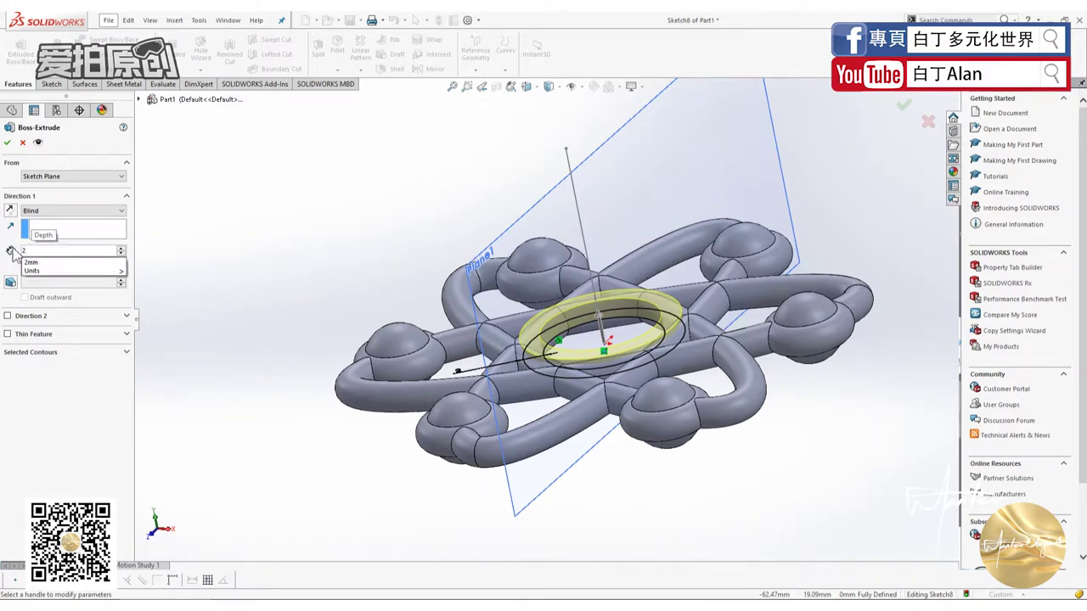
key("BackSpace")
type("3.1mm")
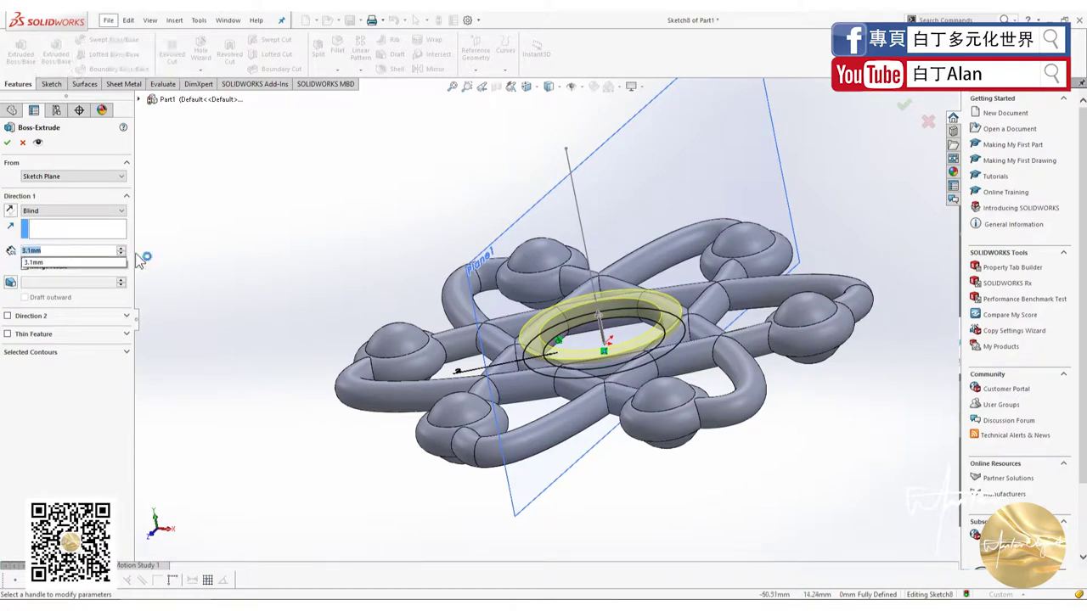
key("Return")
type("1")
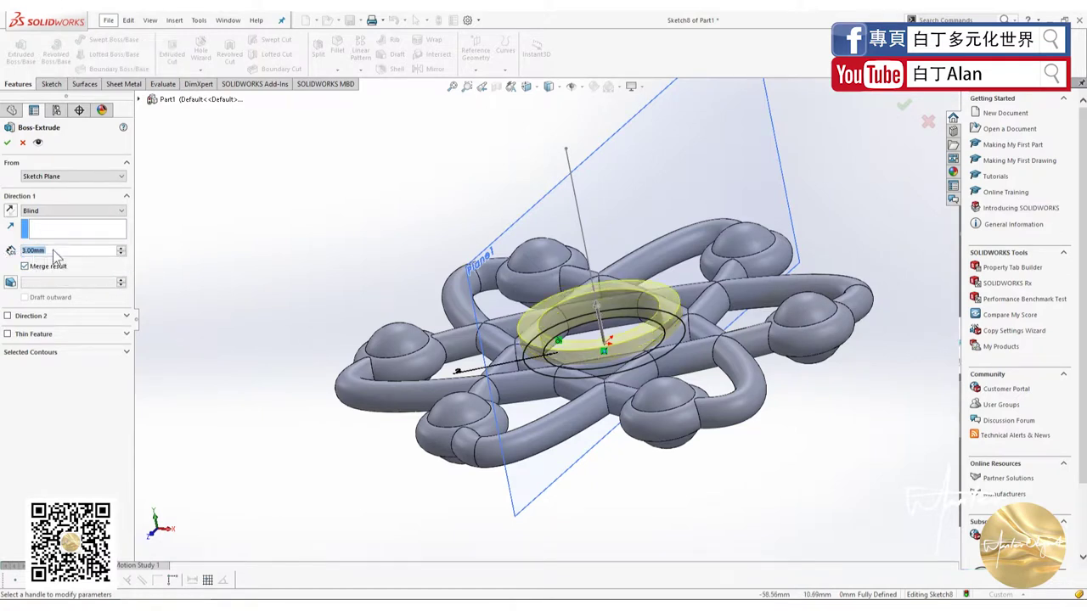
key("Return")
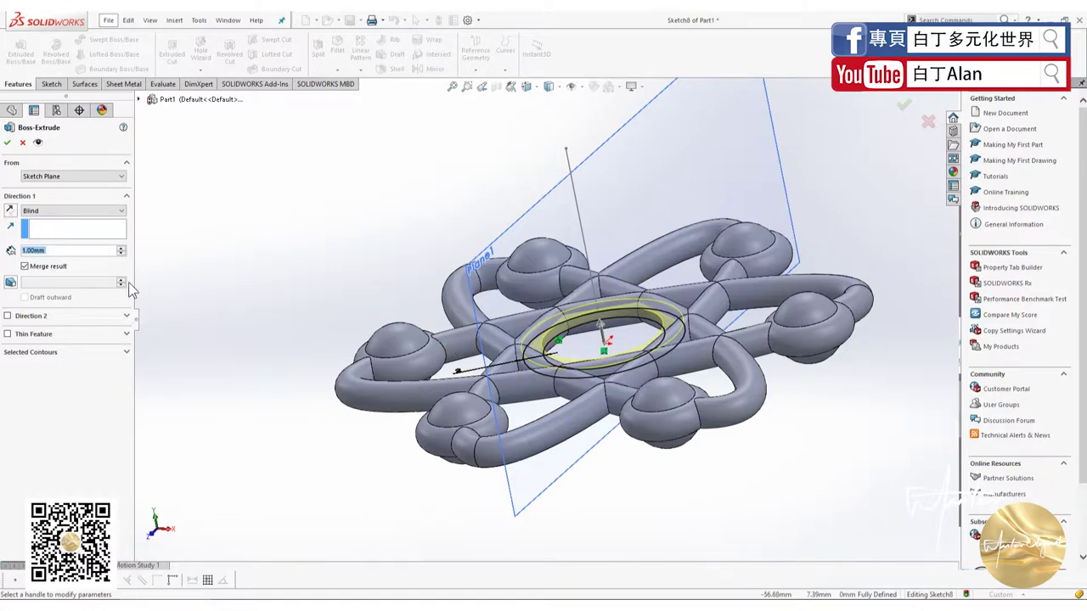
type("1.5")
key("Return")
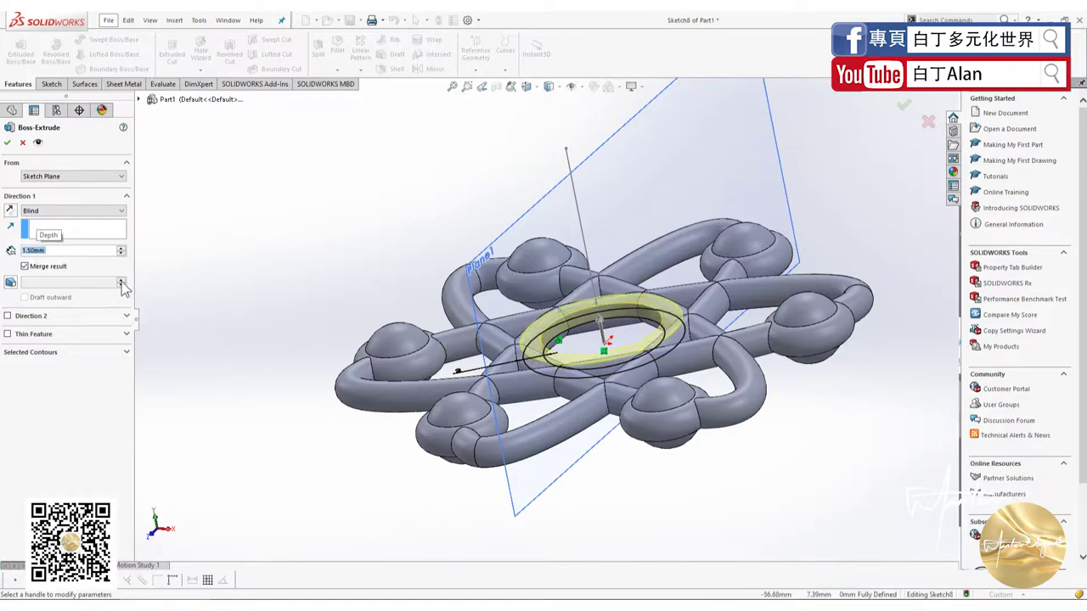
Add Direction 2 with a 1.5 mm Blind depth and accept the extrusion
left_click(9, 316)
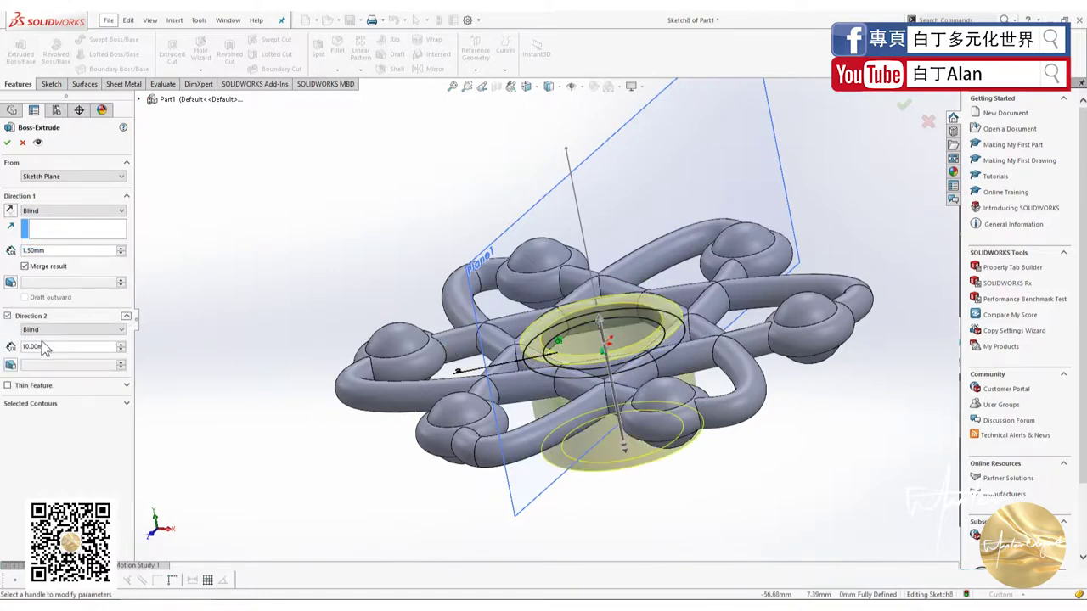
type("1.5")
key("Return")
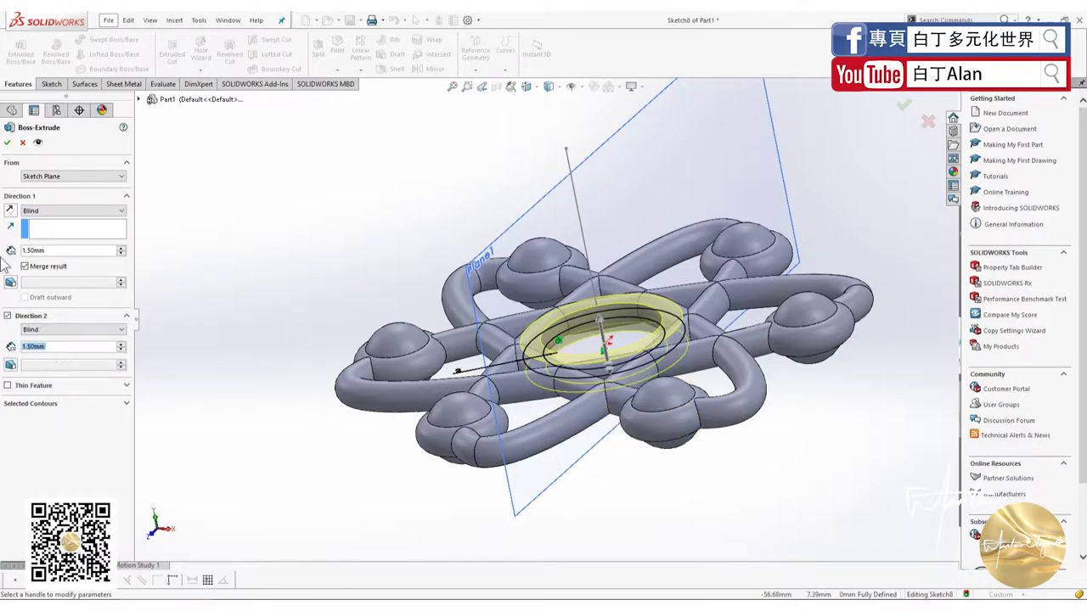
left_click(7, 142)
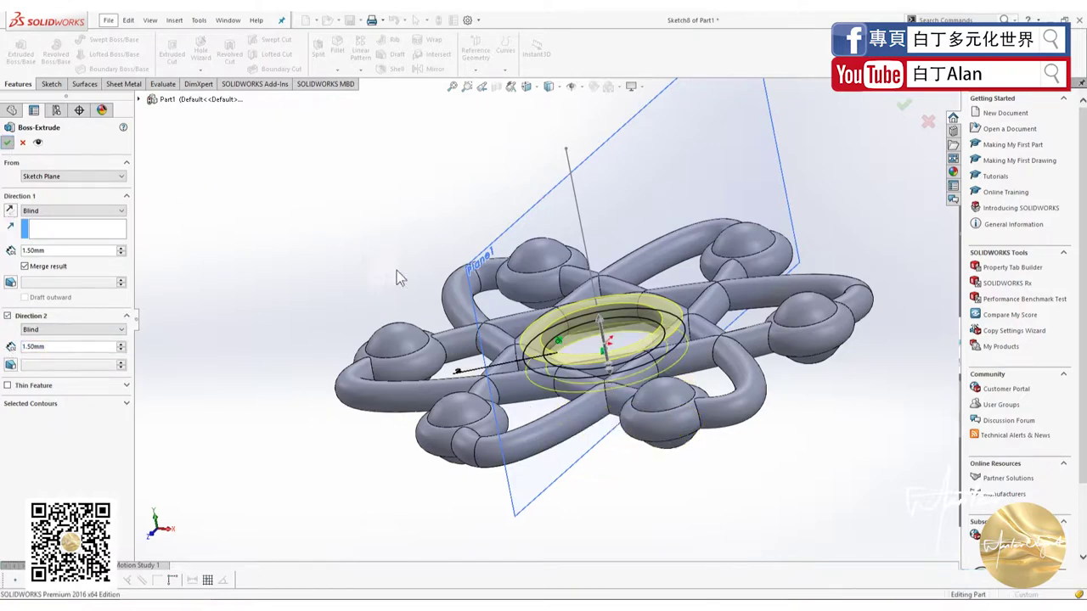
Inspect the new central ring, then save the part as Part1 in the Desktop folder
middle_click_drag(457, 331, 391, 283)
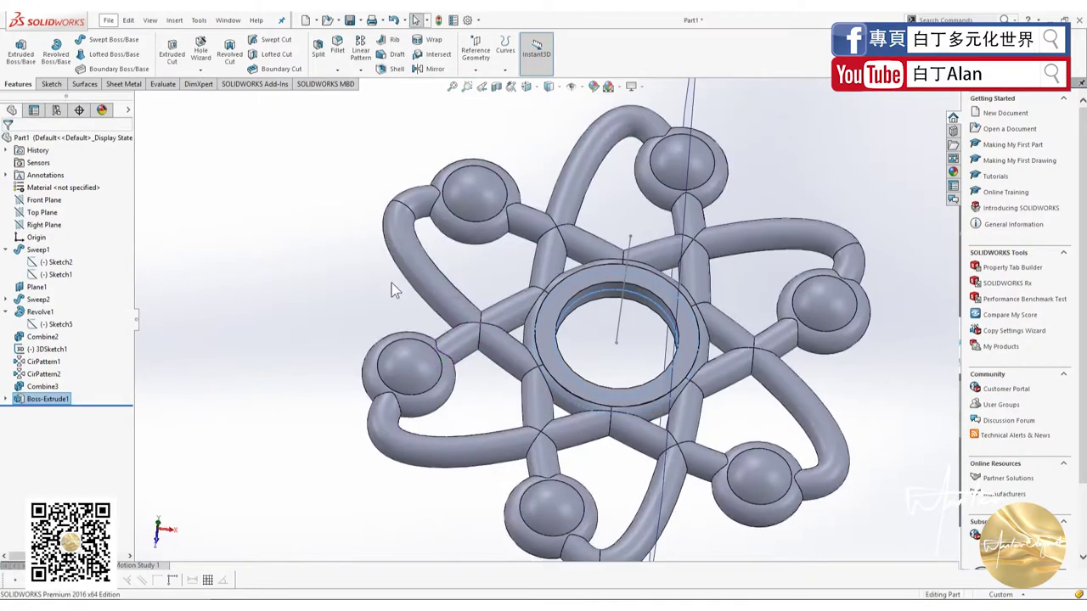
middle_click_drag(583, 370, 636, 368)
scroll(637, 369, "down", 3)
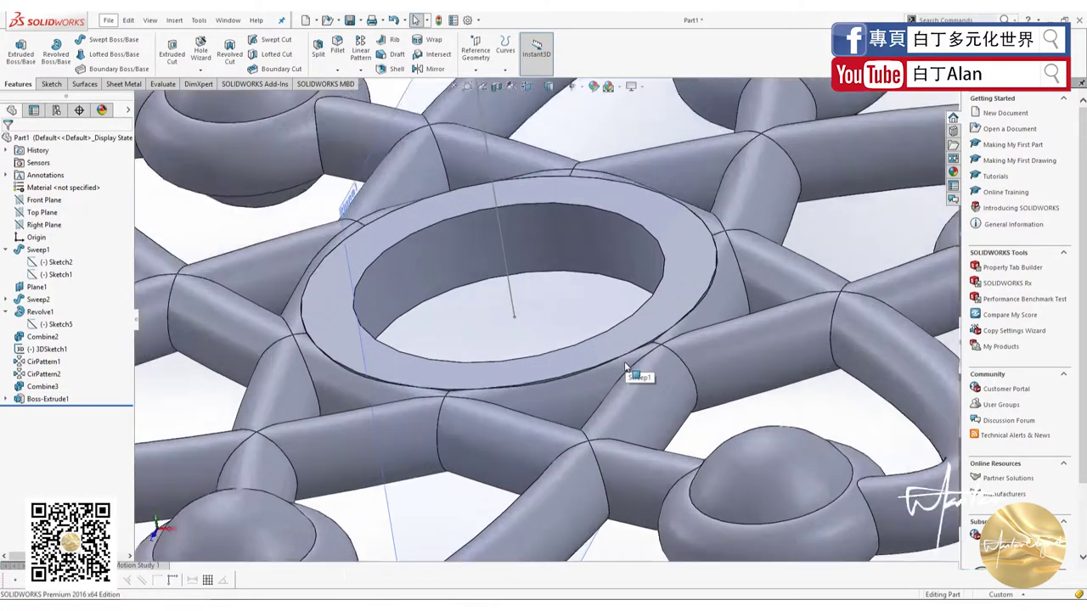
scroll(654, 325, "down", 3)
scroll(654, 325, "up", 2)
scroll(628, 356, "up", 4)
scroll(594, 376, "up", 2)
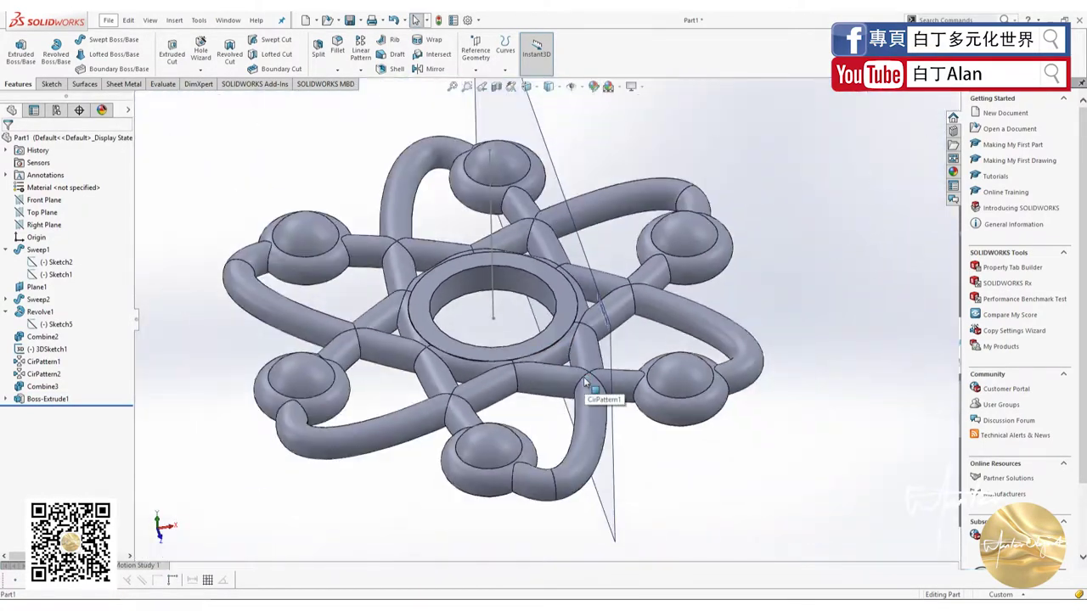
key("ctrl+s")
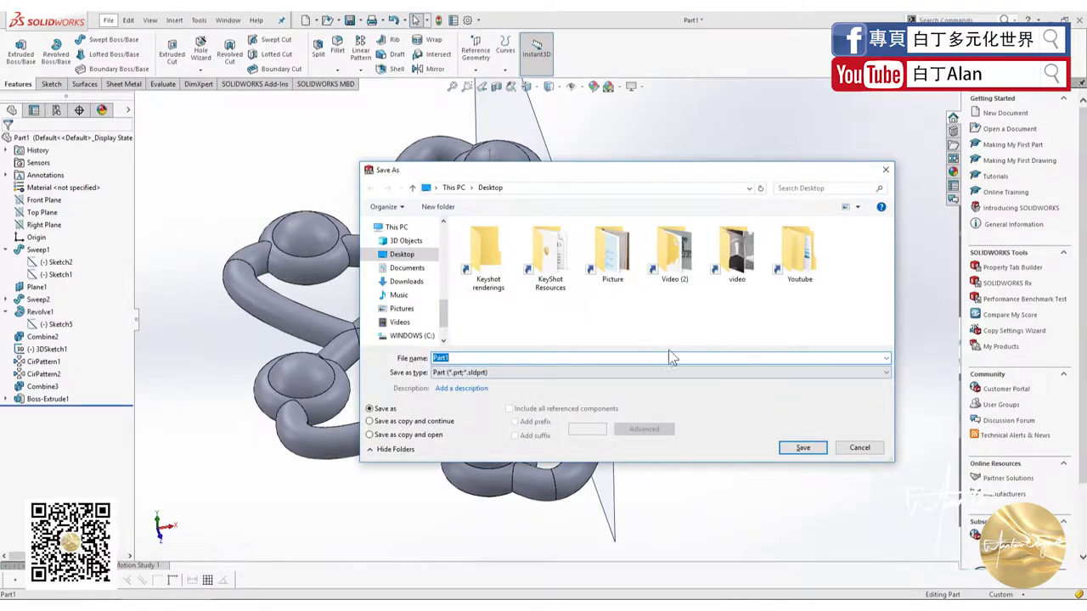
left_click(802, 448)
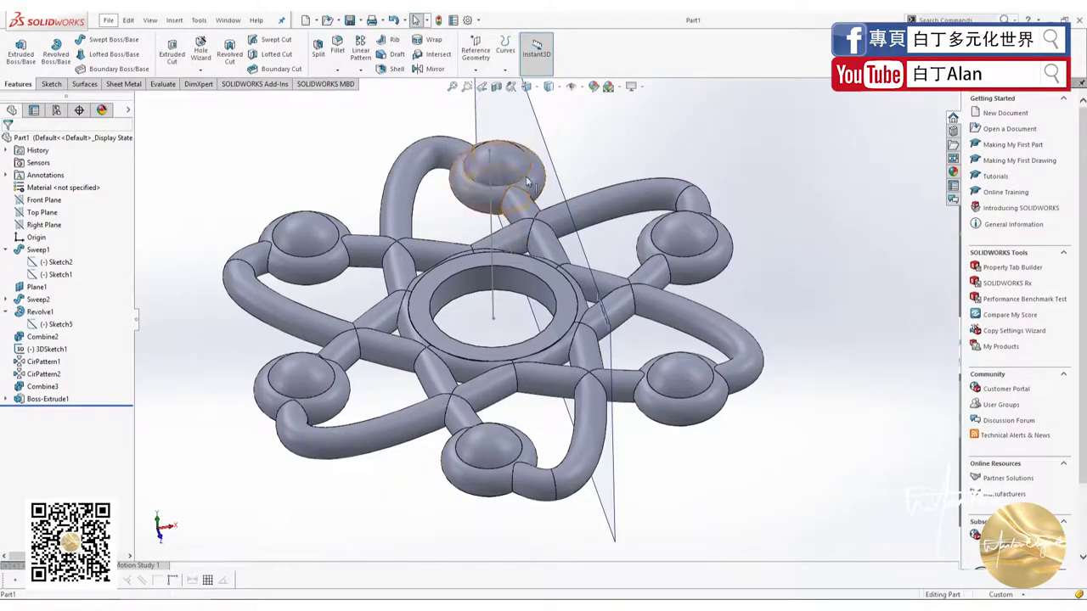
View the Right Plane head-on in Wireframe and undo Boss-Extrude1 to reopen Sketch8
left_click(43, 224)
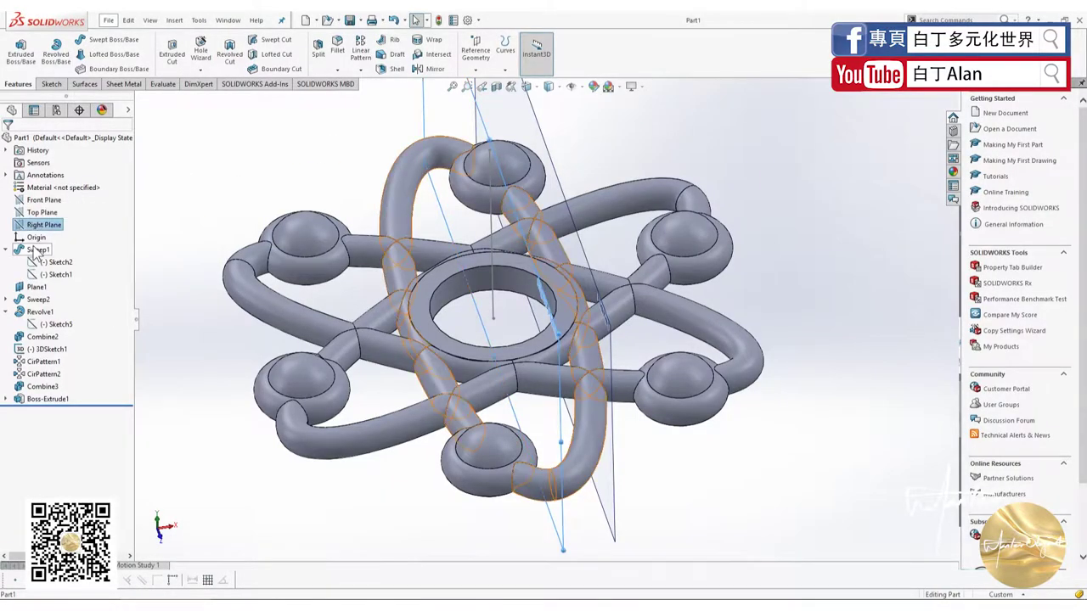
key("ctrl+8")
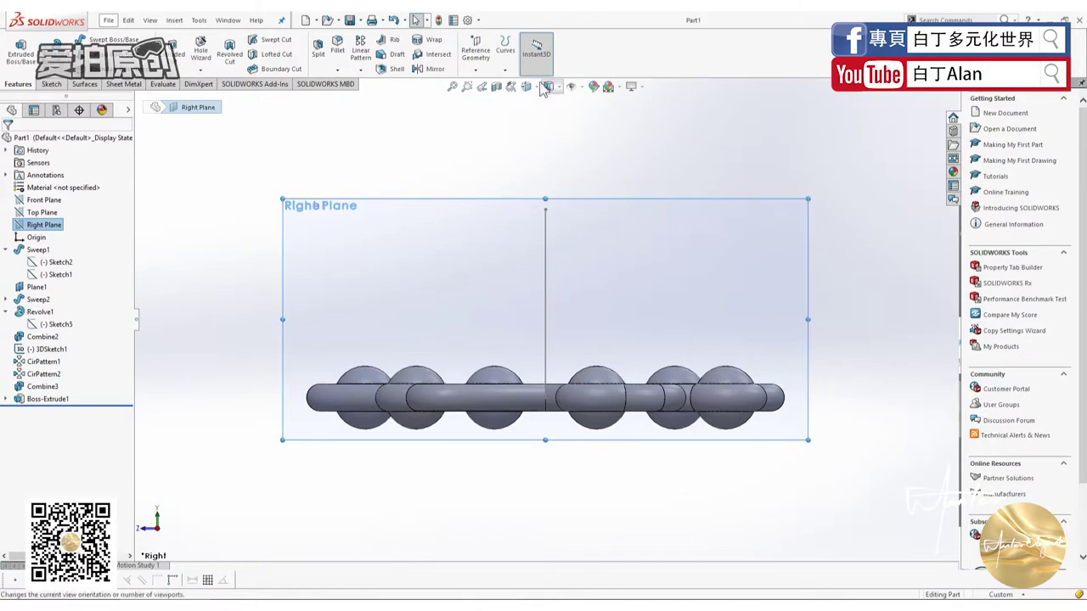
left_click(550, 88)
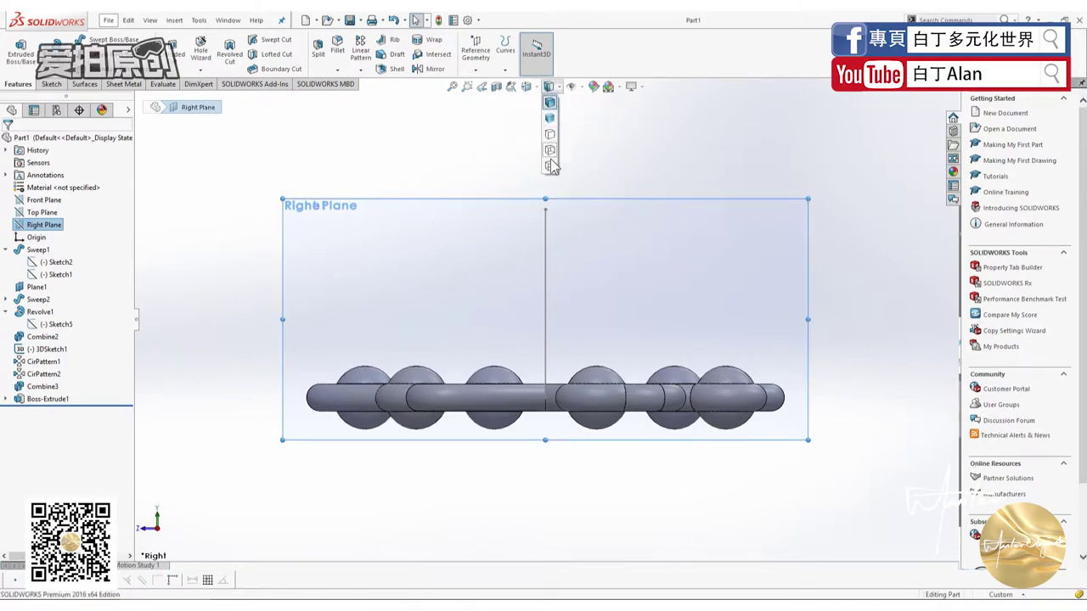
left_click(550, 167)
scroll(567, 416, "down", 2)
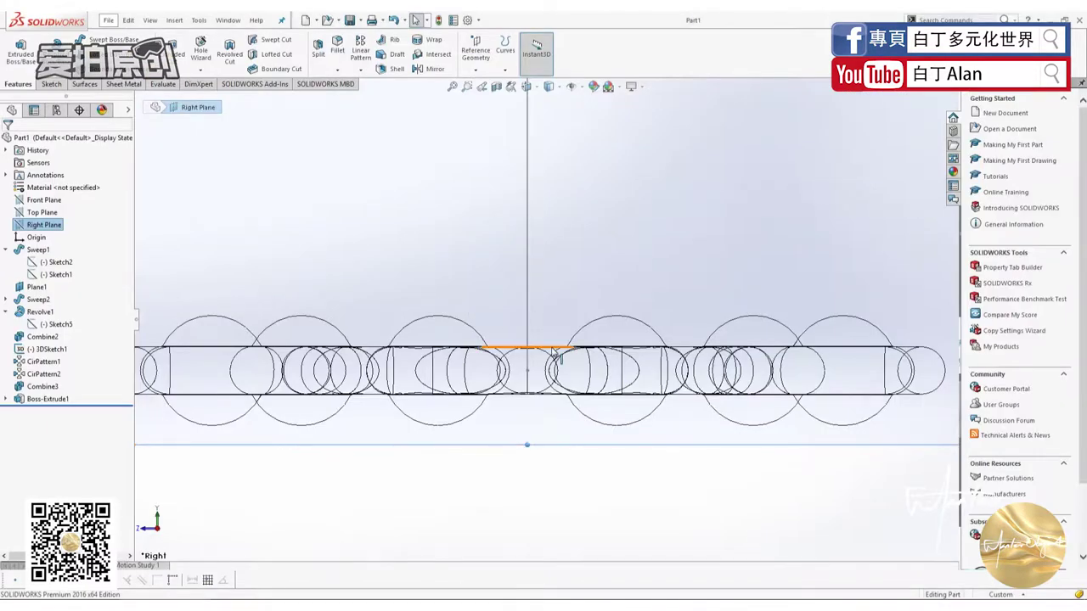
scroll(558, 351, "down", 3)
key("Up")
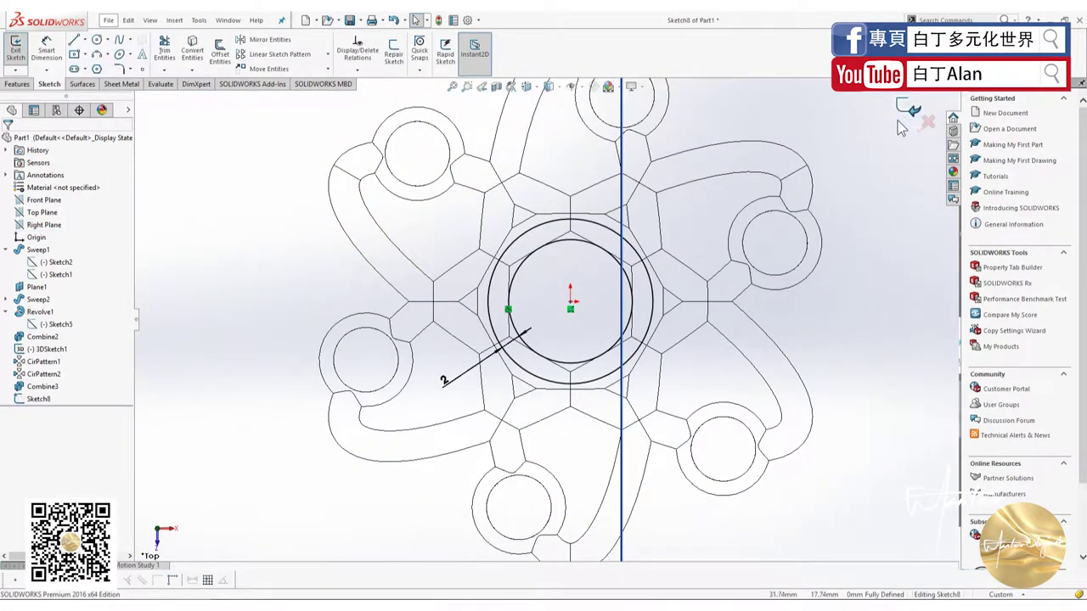
Exit Sketch8 with Discard Changes and Exit, then view the Right Plane head-on
key("ctrl+6")
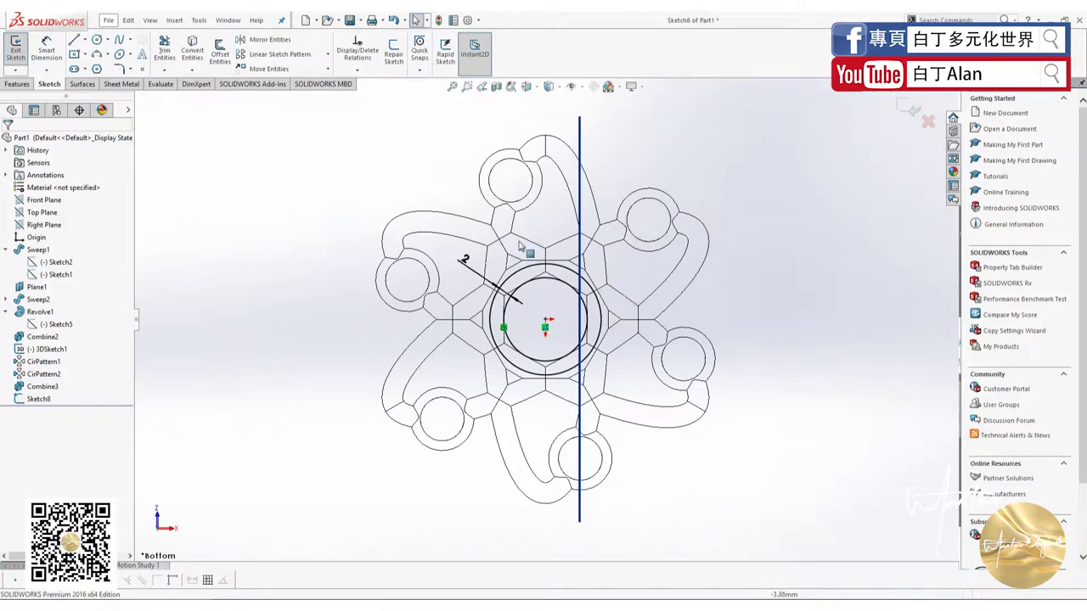
left_click(924, 123)
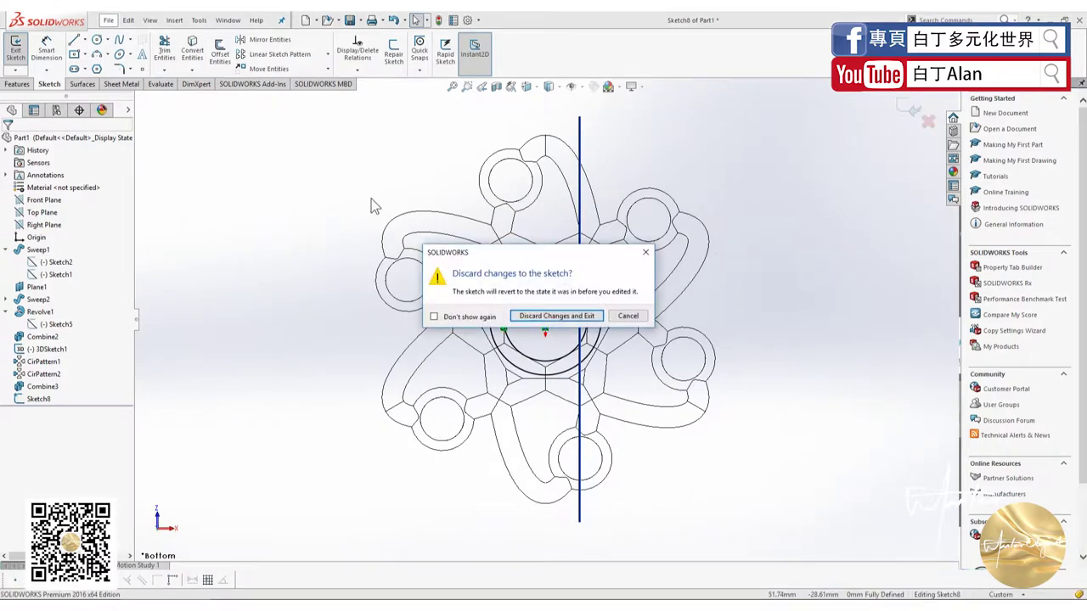
left_click(518, 313)
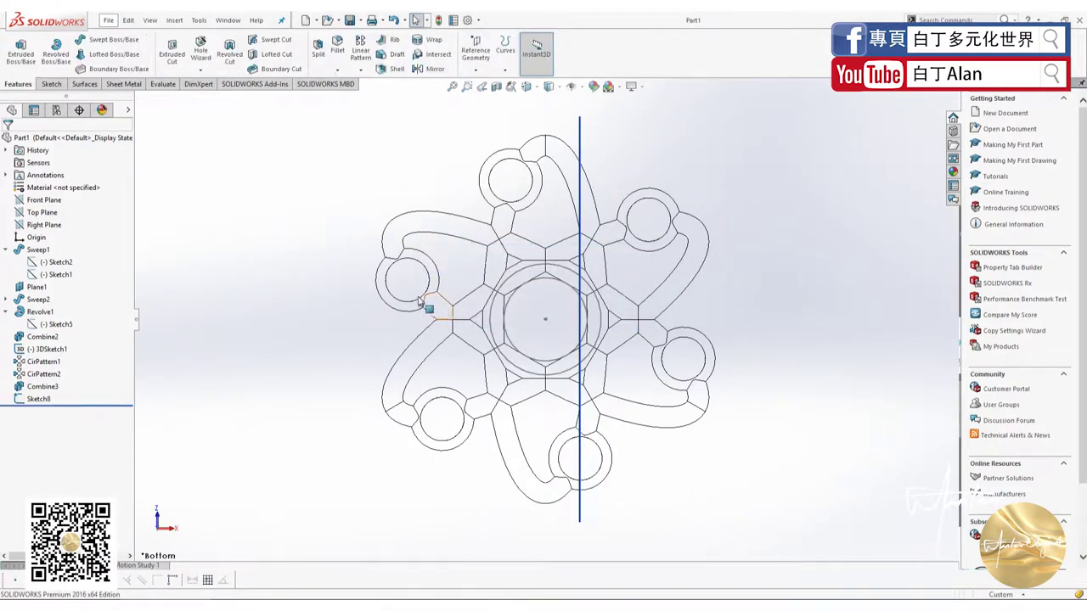
left_click(32, 229)
left_click(78, 207)
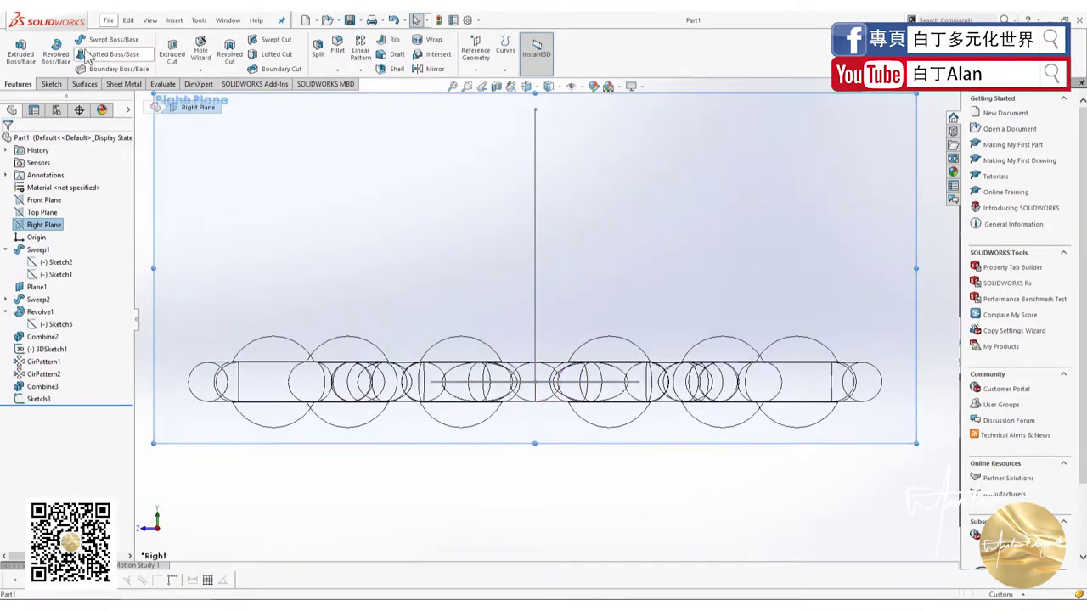
Start a sketch on the Right Plane with a vertical line from the centre downward
left_click(50, 84)
left_click(15, 49)
left_click(74, 39)
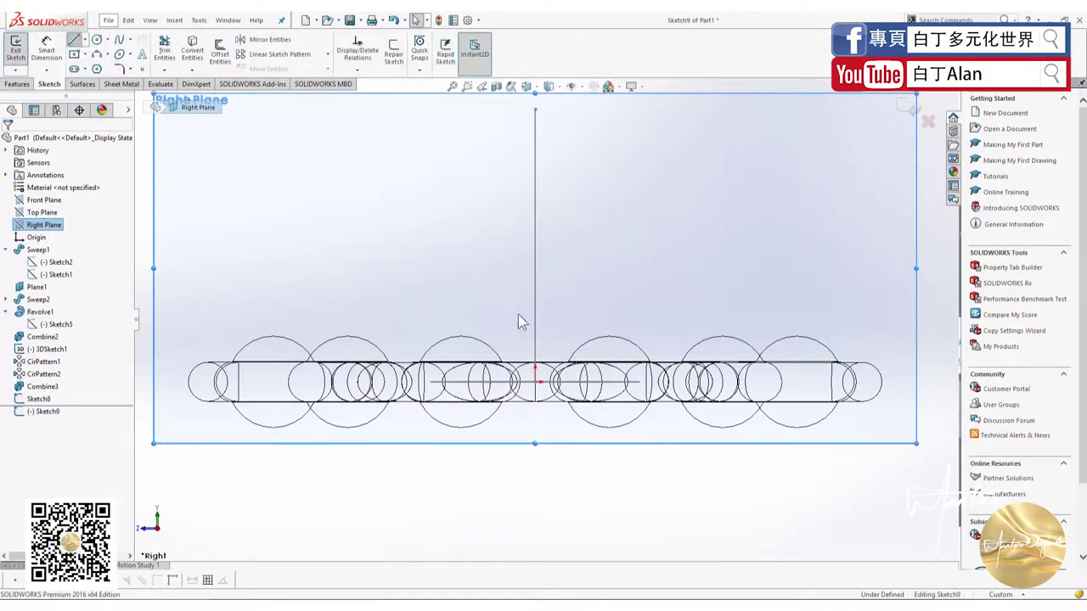
left_click(536, 295)
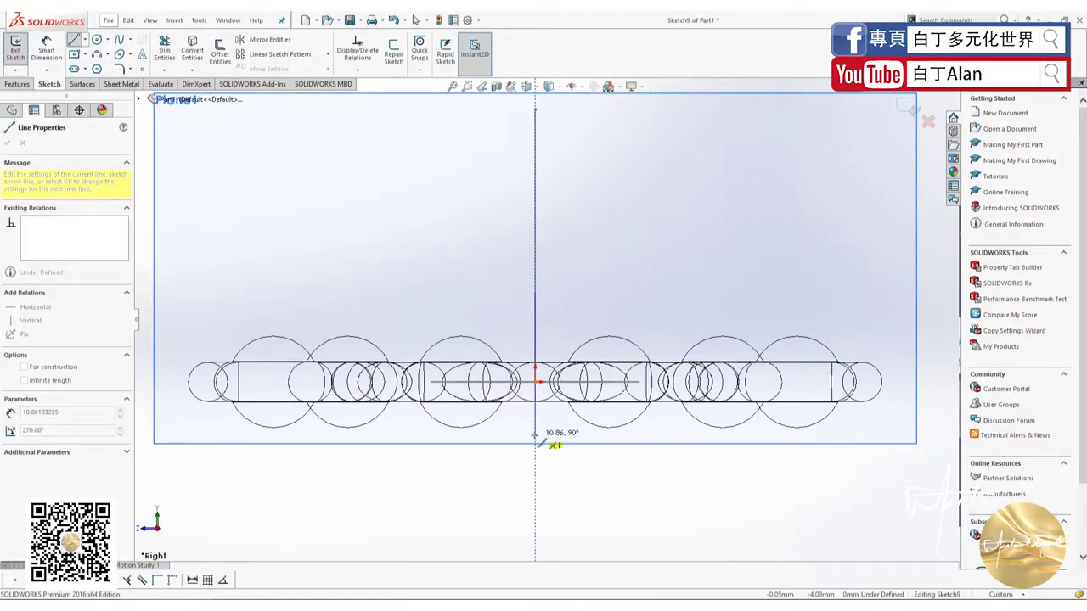
left_click(535, 443)
scroll(544, 323, "up", 3)
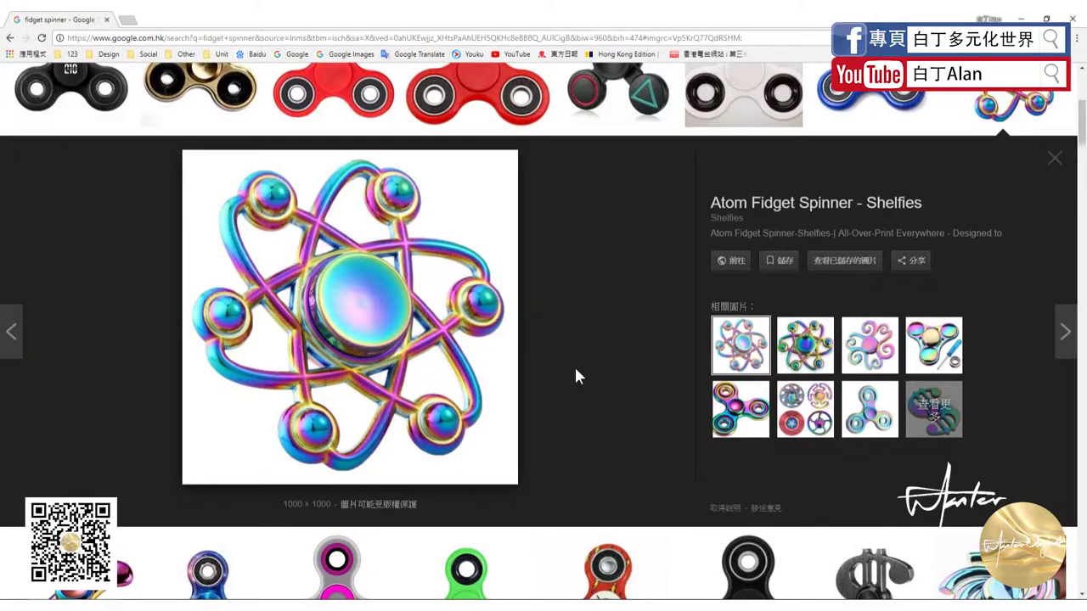
scroll(534, 349, "down", 3)
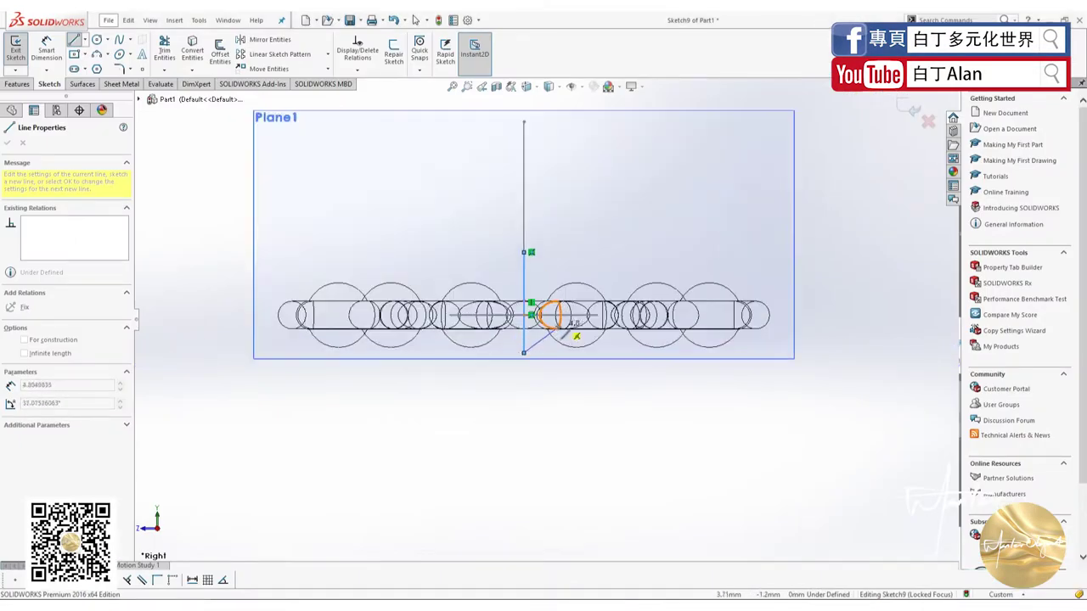
scroll(531, 336, "down", 2)
key("Escape")
Add a 3-point arc from the vertical line's bottom and begin a line from its end
key("s")
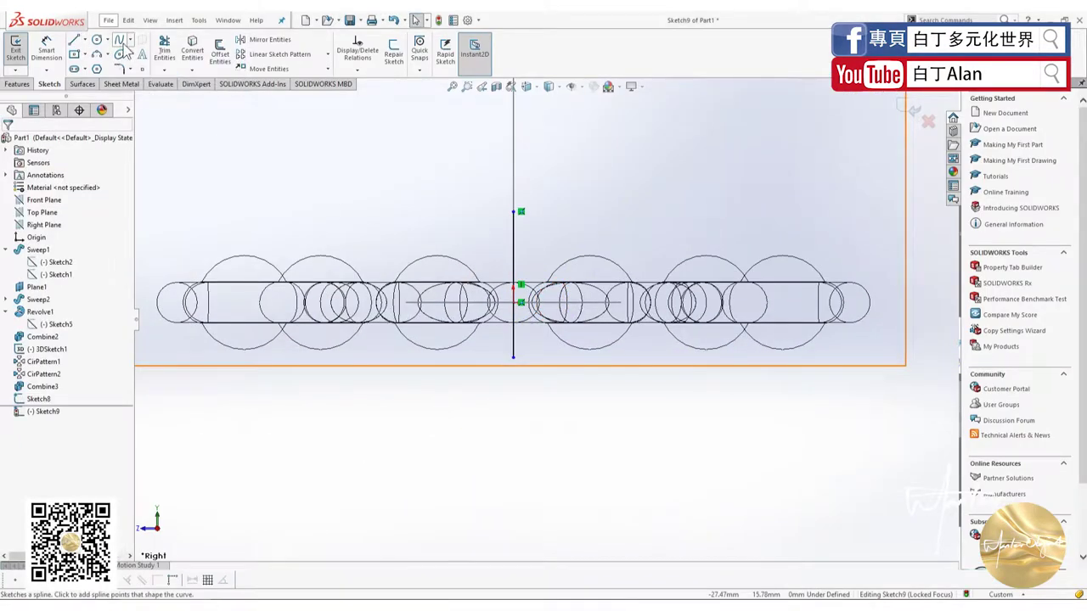
left_click(97, 53)
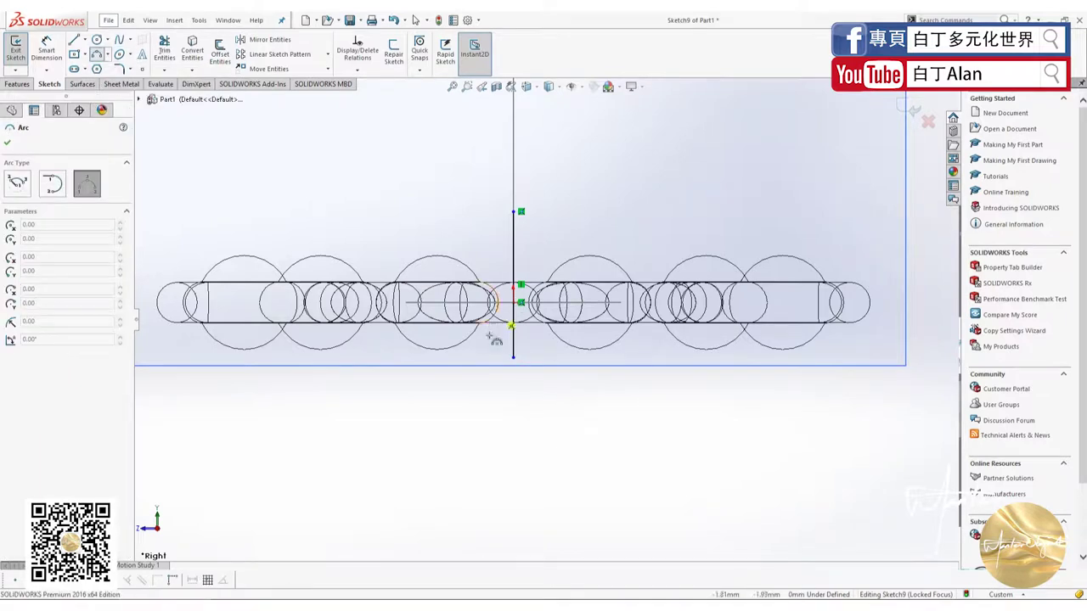
left_click(515, 358)
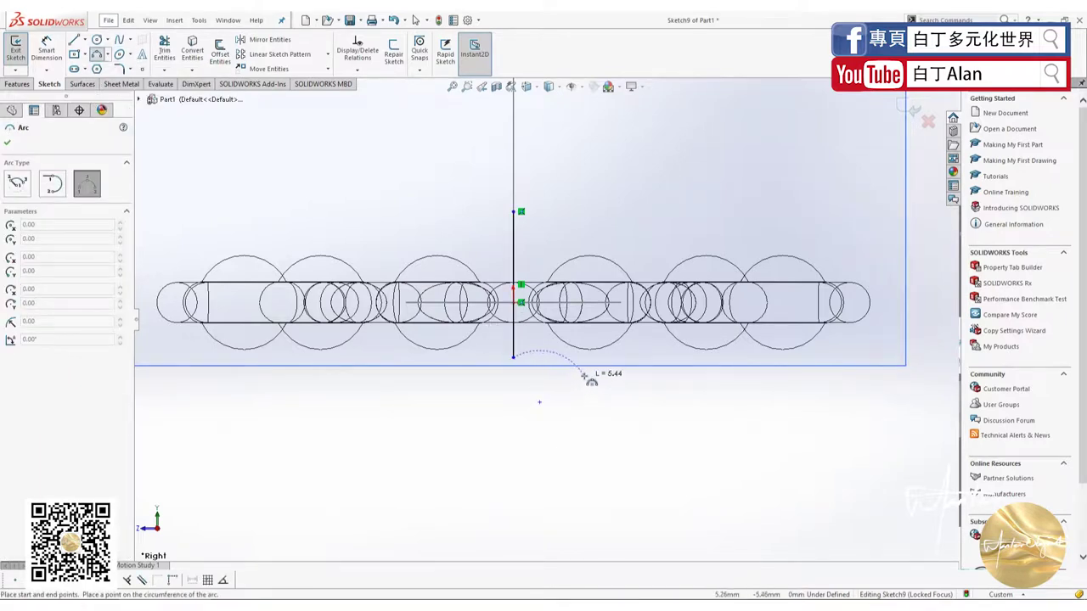
left_click(552, 363)
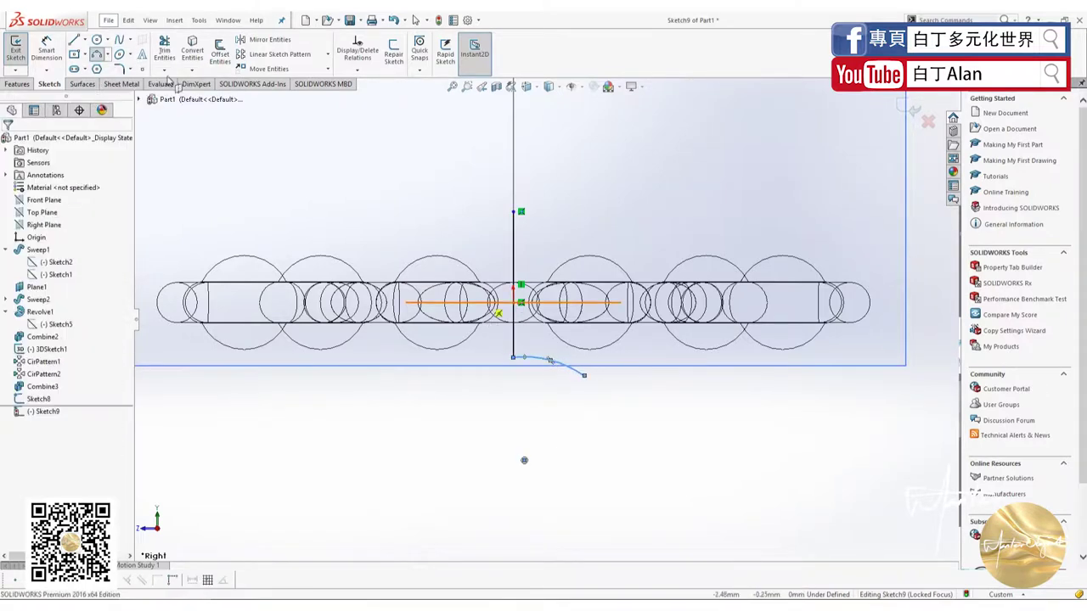
key("l")
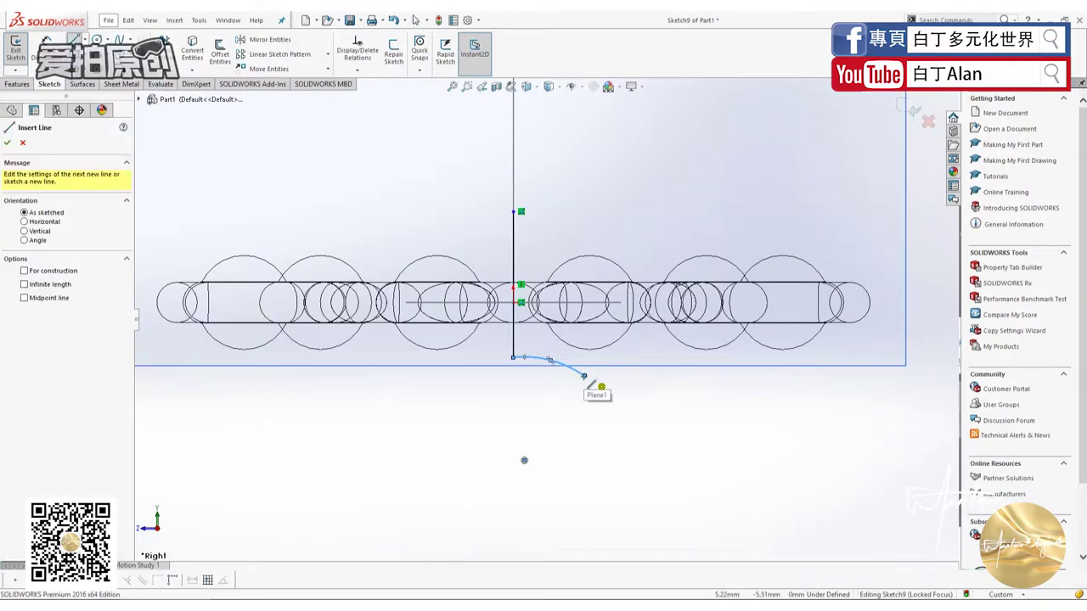
left_click(601, 378)
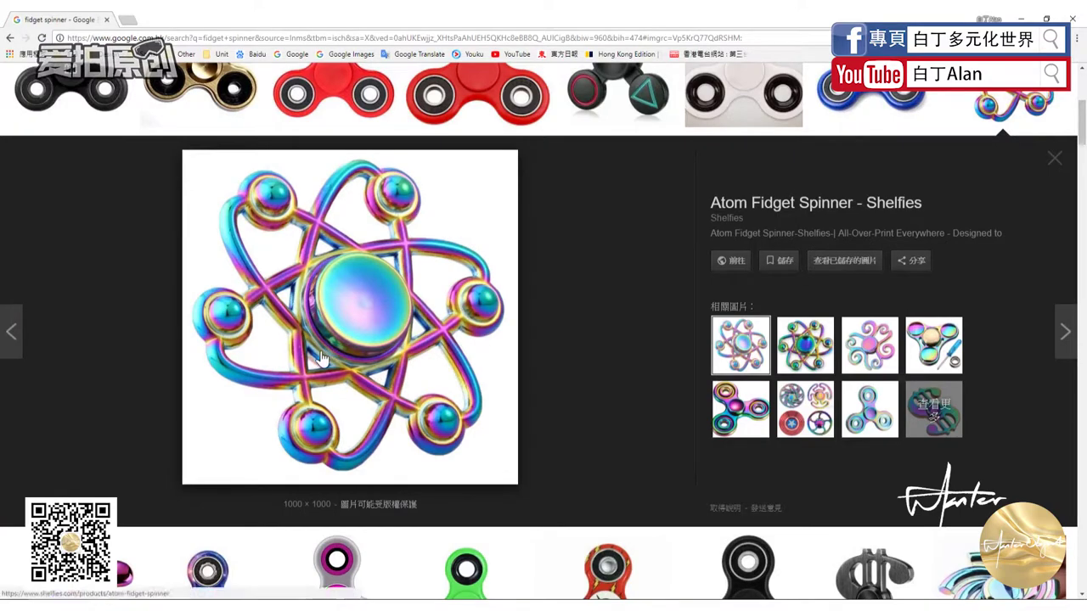
key("alt+Tab")
key("alt+Tab")
key("alt+Tab")
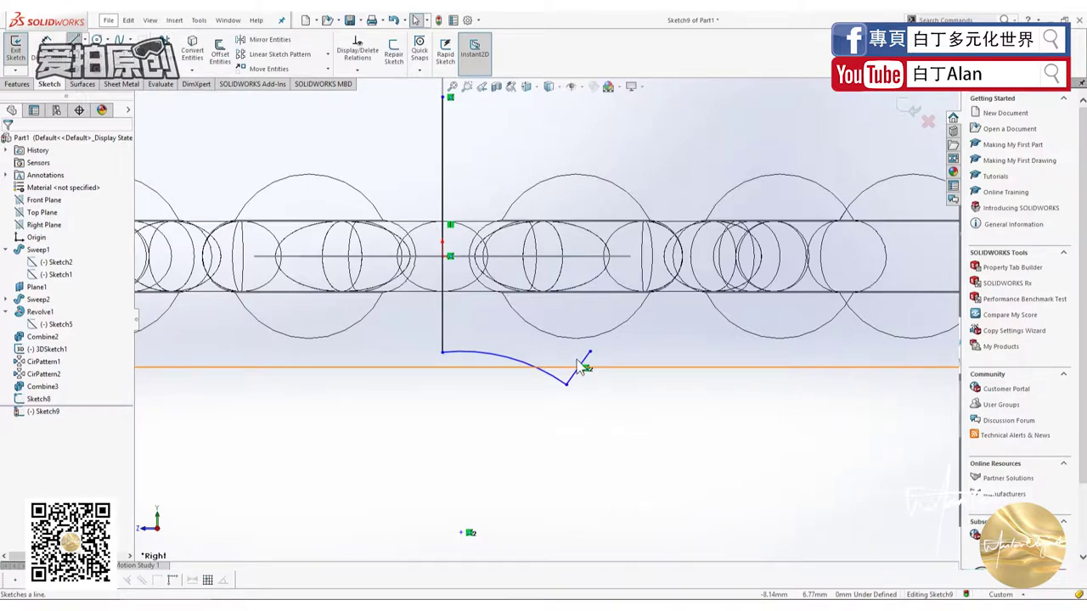
Draw the short horizontal and vertical step lines beside the arc, raising the top endpoint
left_click(76, 40)
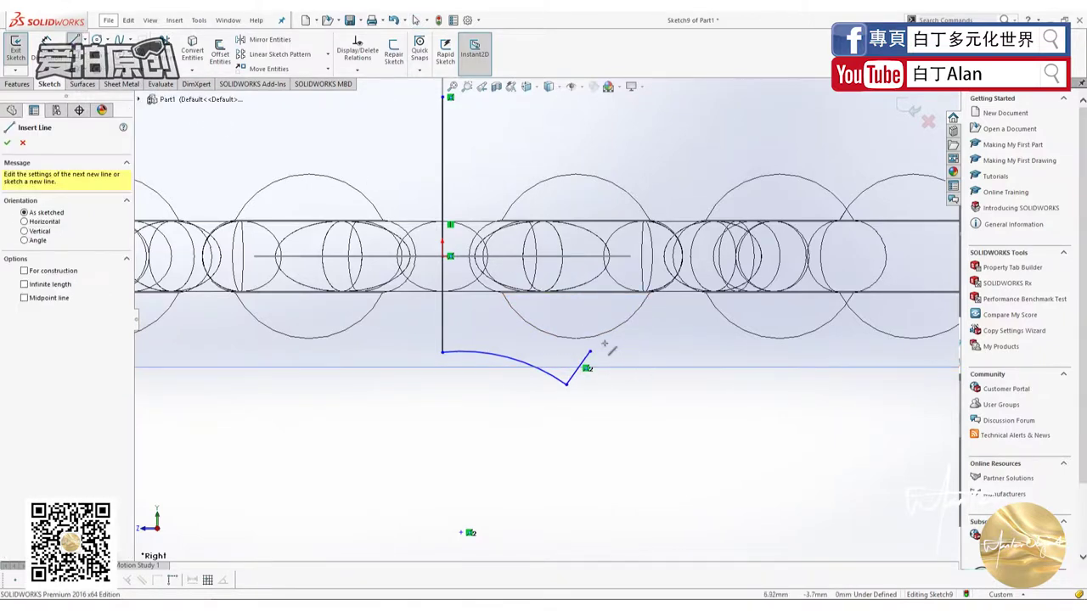
left_click(591, 351)
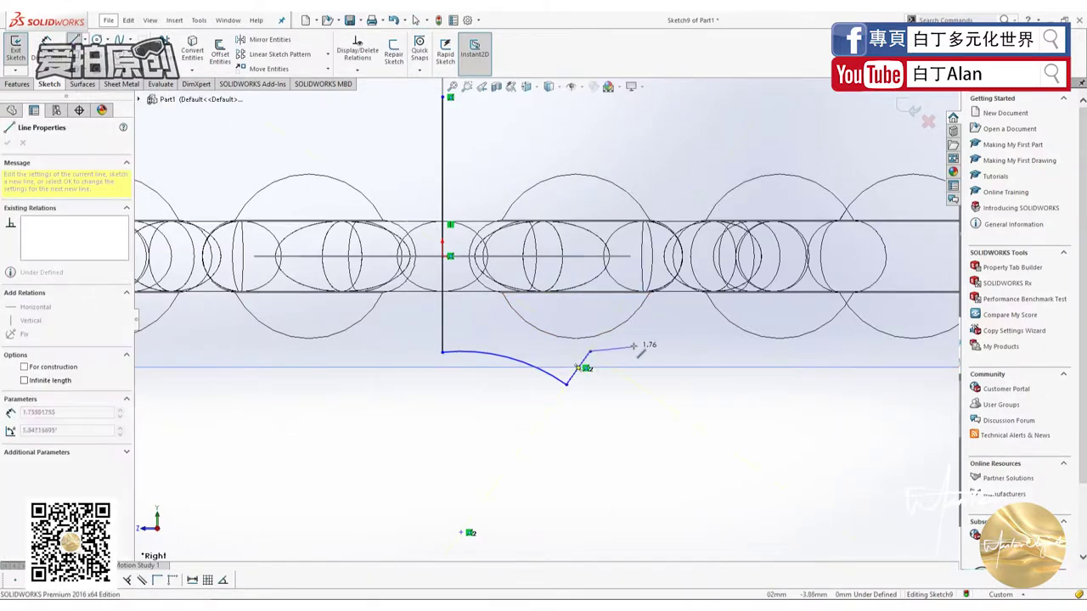
left_click(627, 351)
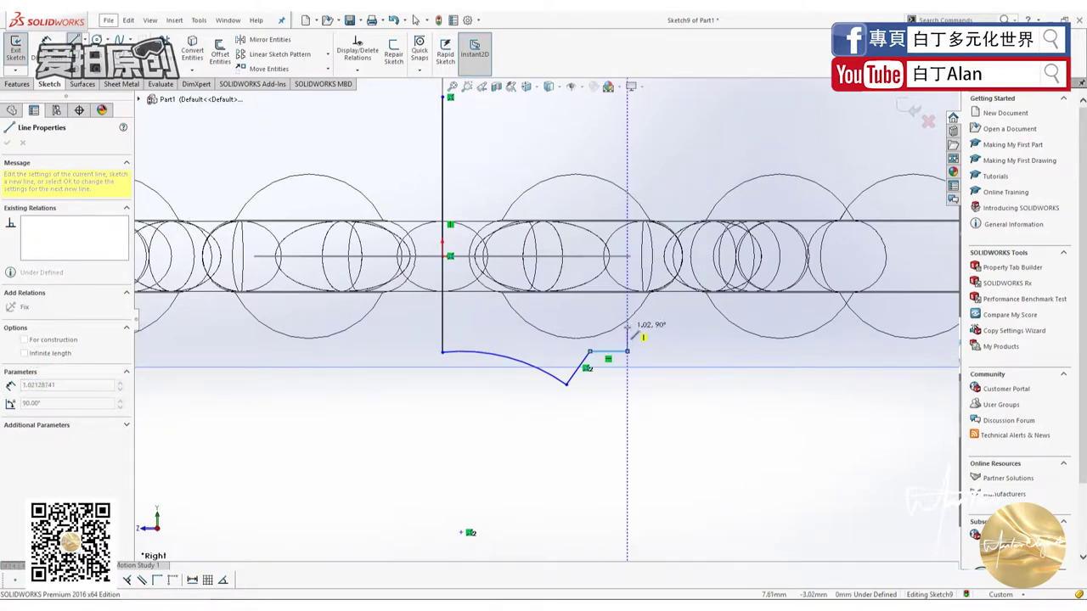
left_click(628, 327)
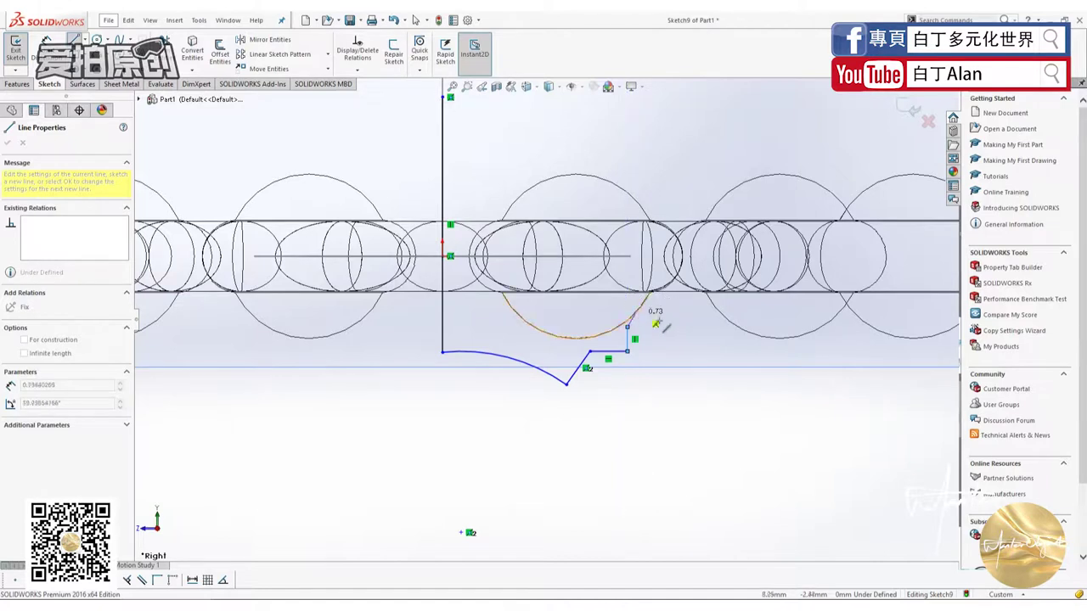
key("Escape")
key("Escape")
left_click_drag(629, 328, 631, 294)
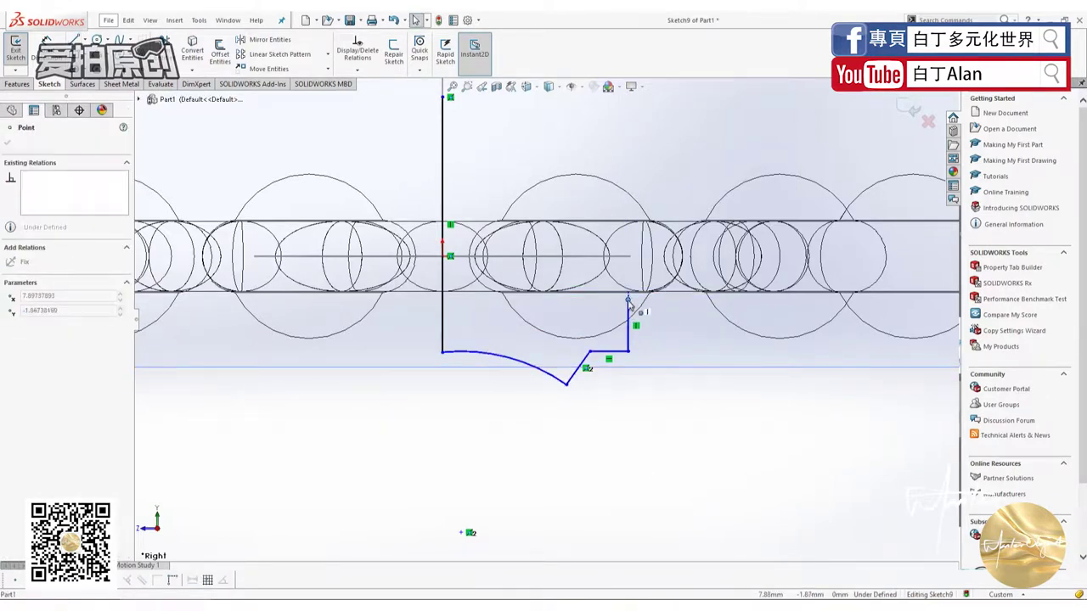
Switch the display to Shaded With Edges and inspect the centre circle
middle_click_drag(630, 294, 622, 259)
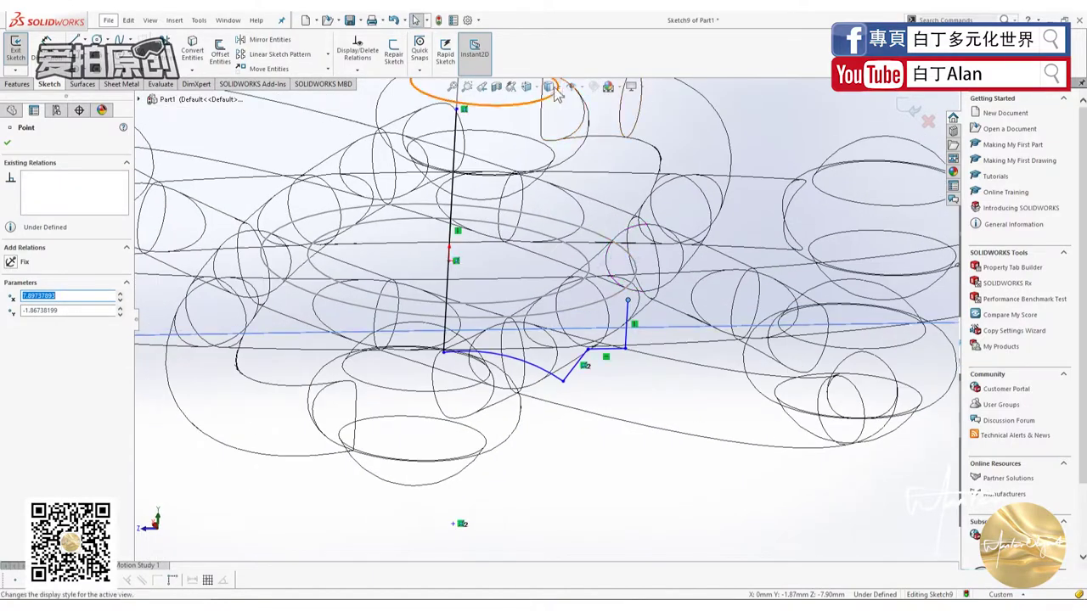
left_click(549, 86)
left_click(553, 105)
mouse_move(584, 304)
middle_mouse_down()
mouse_move(612, 323)
mouse_move(616, 348)
mouse_move(625, 285)
mouse_move(636, 280)
mouse_move(638, 210)
mouse_move(582, 289)
middle_mouse_up()
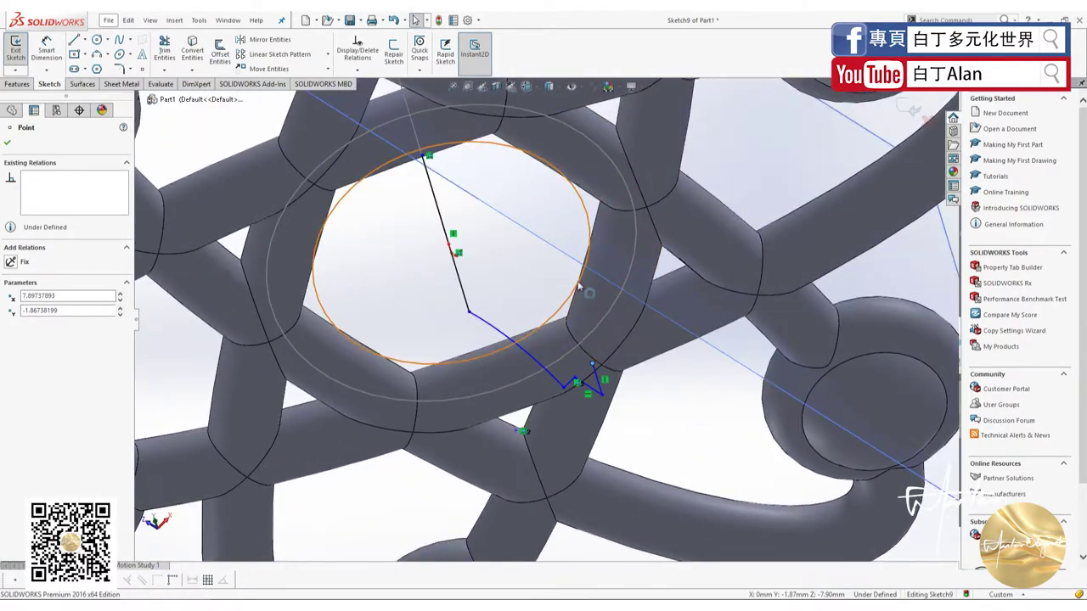
left_click(575, 290)
key("ctrl+1")
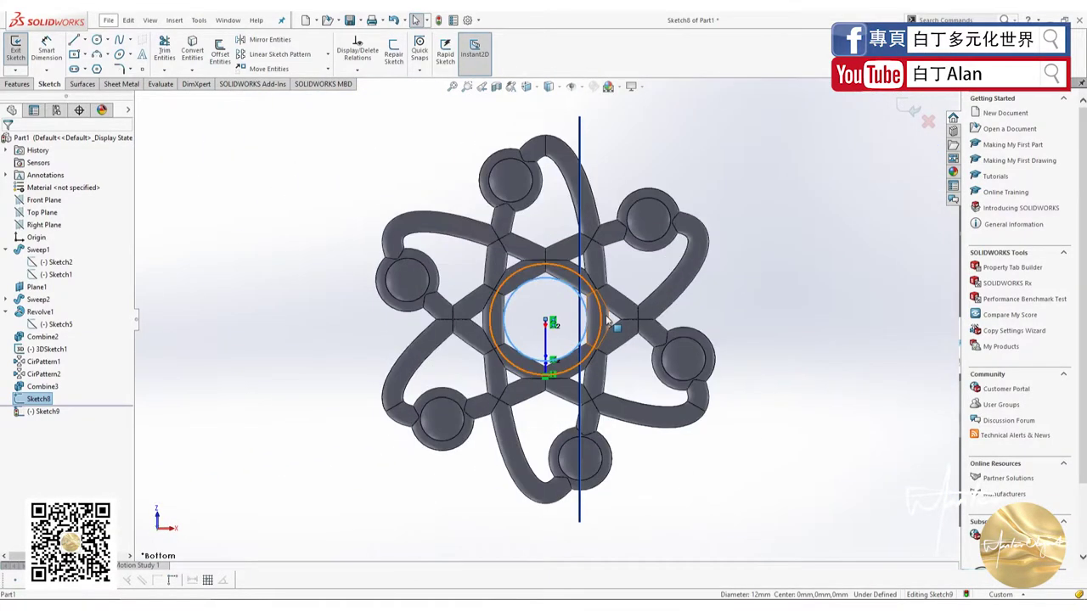
scroll(595, 344, "down", 3)
scroll(595, 344, "down", 2)
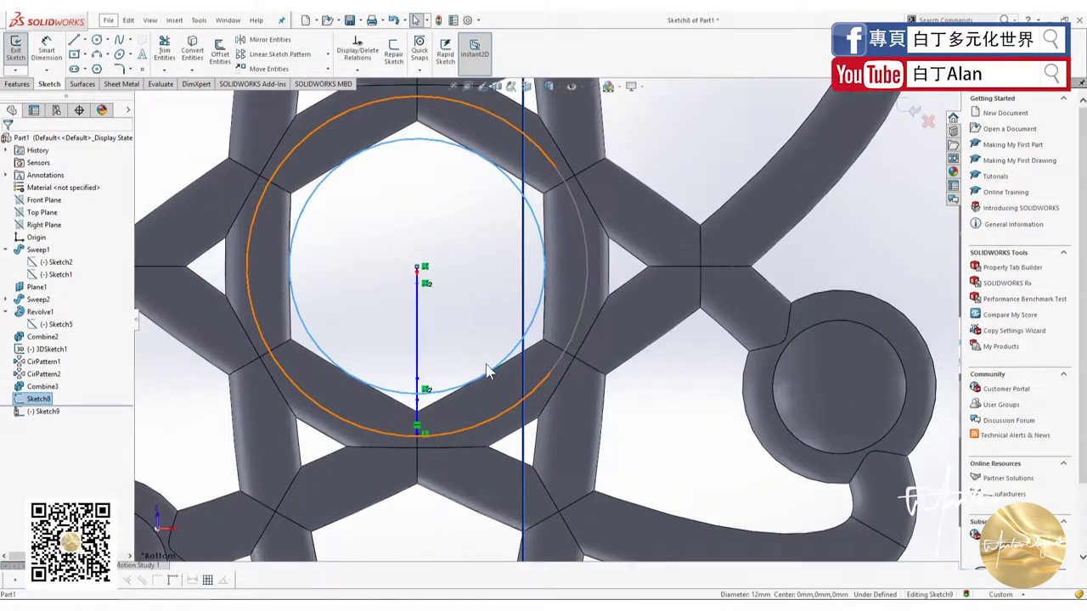
Facing the Right Plane, draw a separate vertical line of about 6.8 mm inside the hub
left_click(44, 225)
key("ctrl+8")
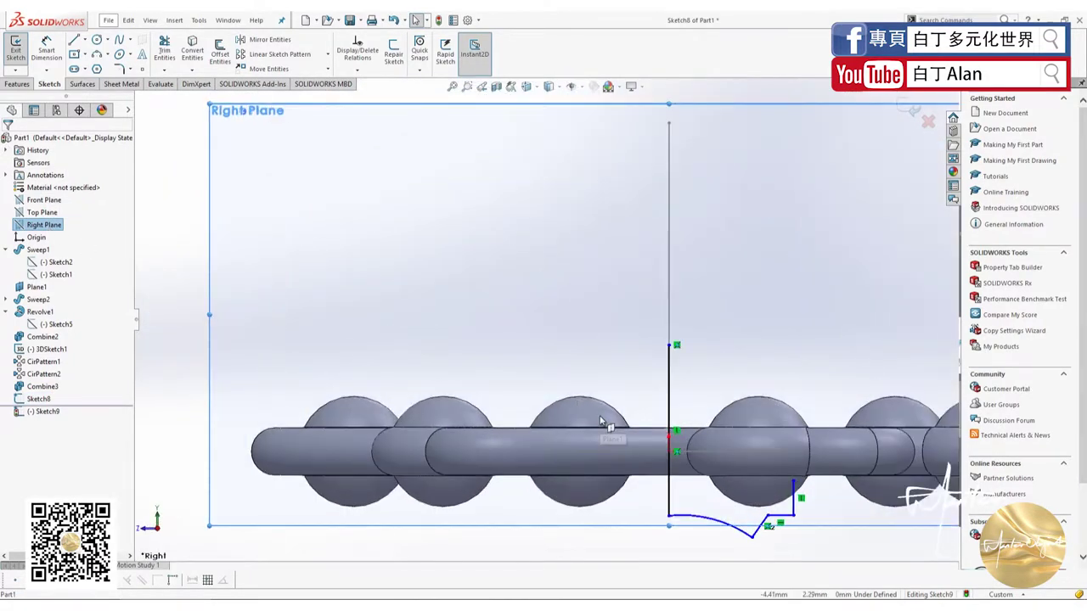
left_click(85, 39)
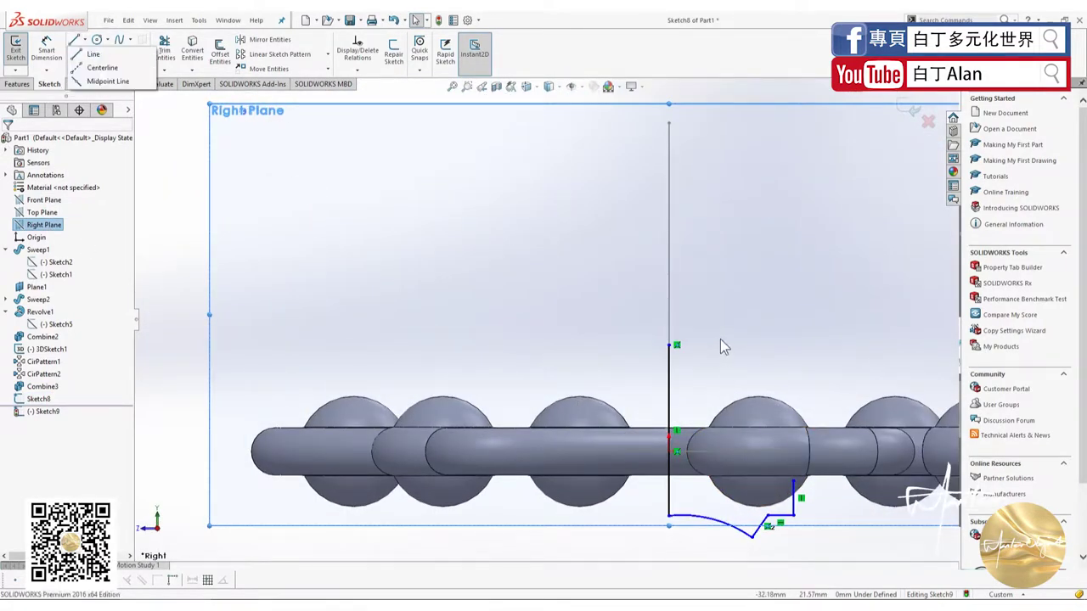
left_click(93, 54)
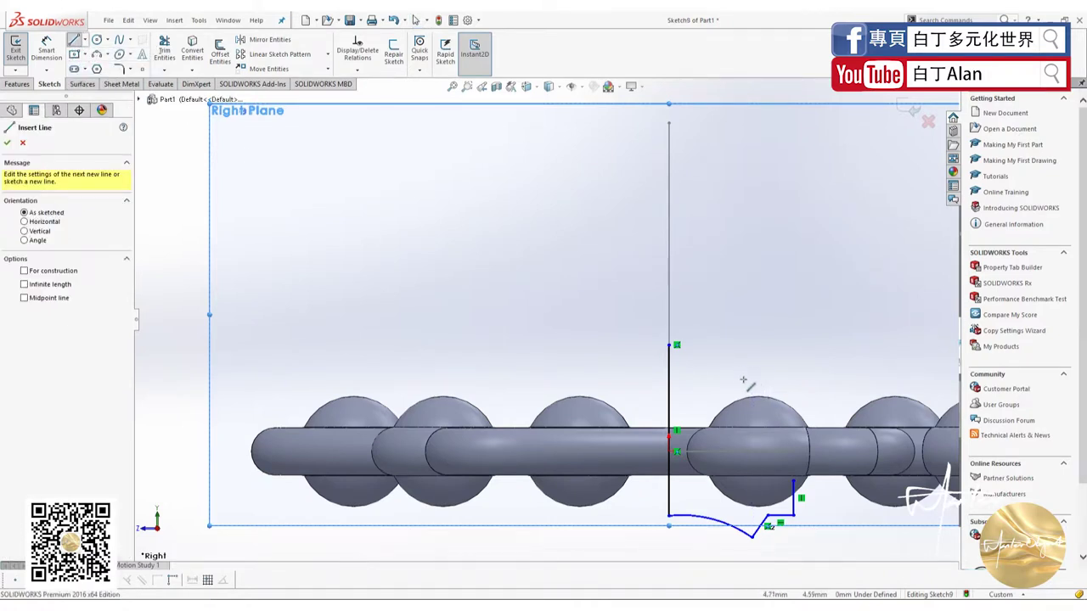
left_click(744, 382)
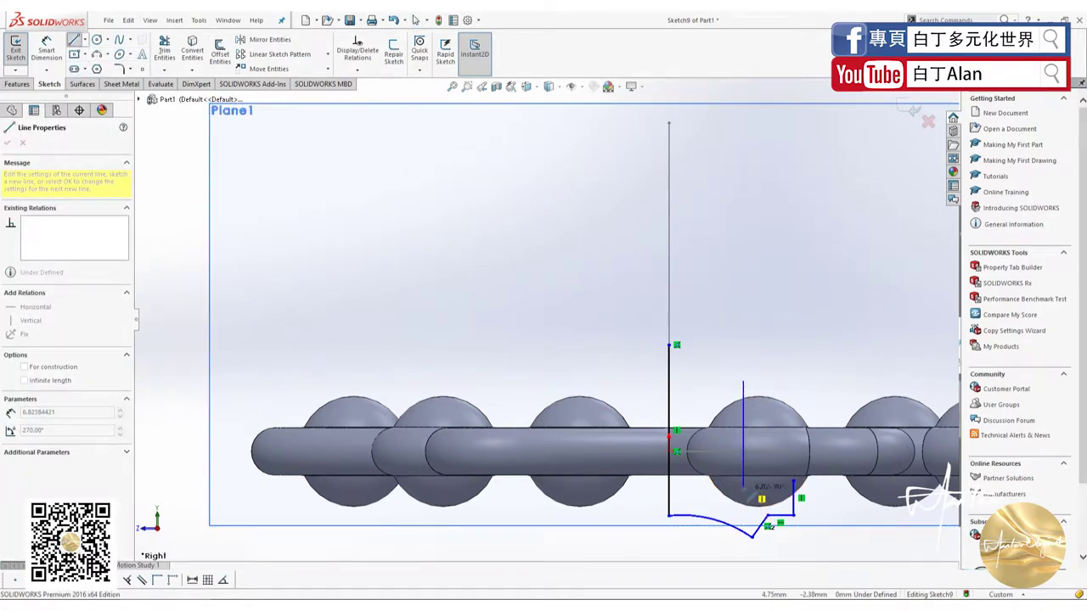
key("Escape")
middle_click_drag(744, 489, 746, 410)
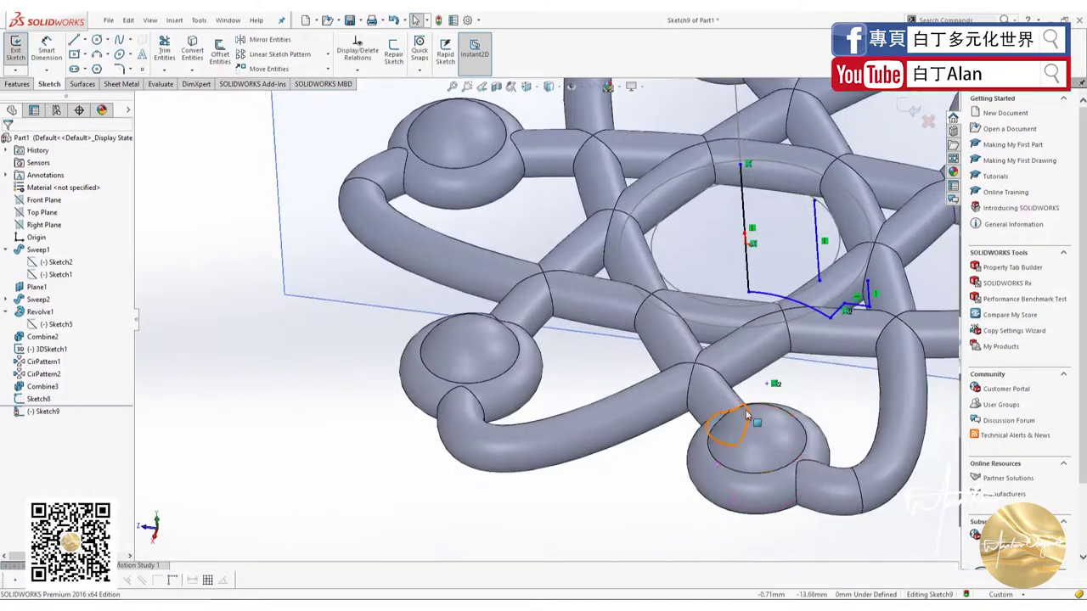
key("f")
scroll(629, 251, "down", 3)
scroll(628, 252, "down", 2)
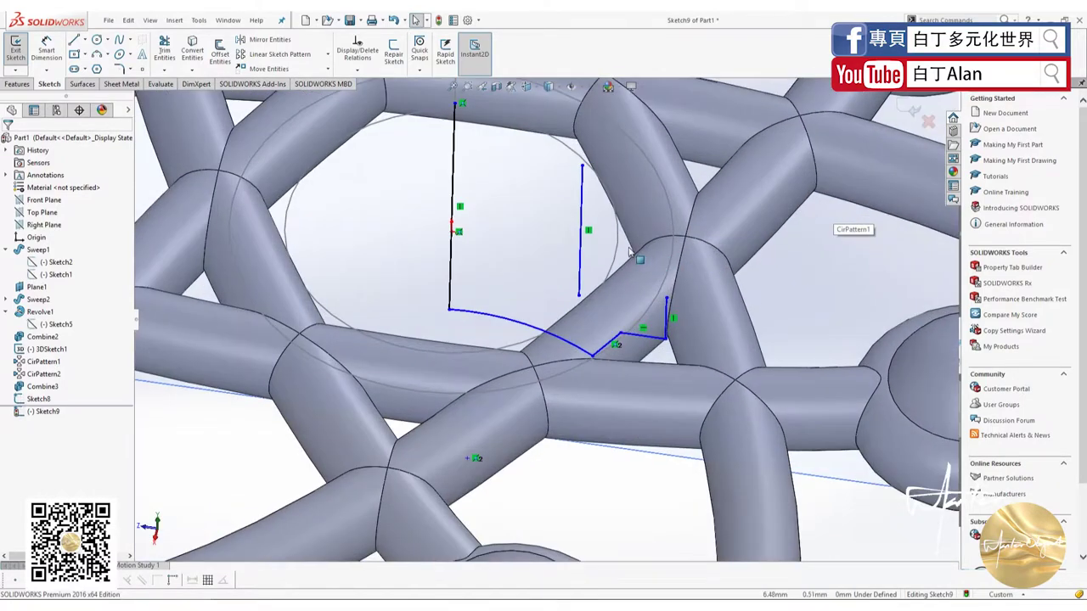
Make the vertical line's endpoint coincident with the centre circle Arc1@Sketch8
left_click(621, 252)
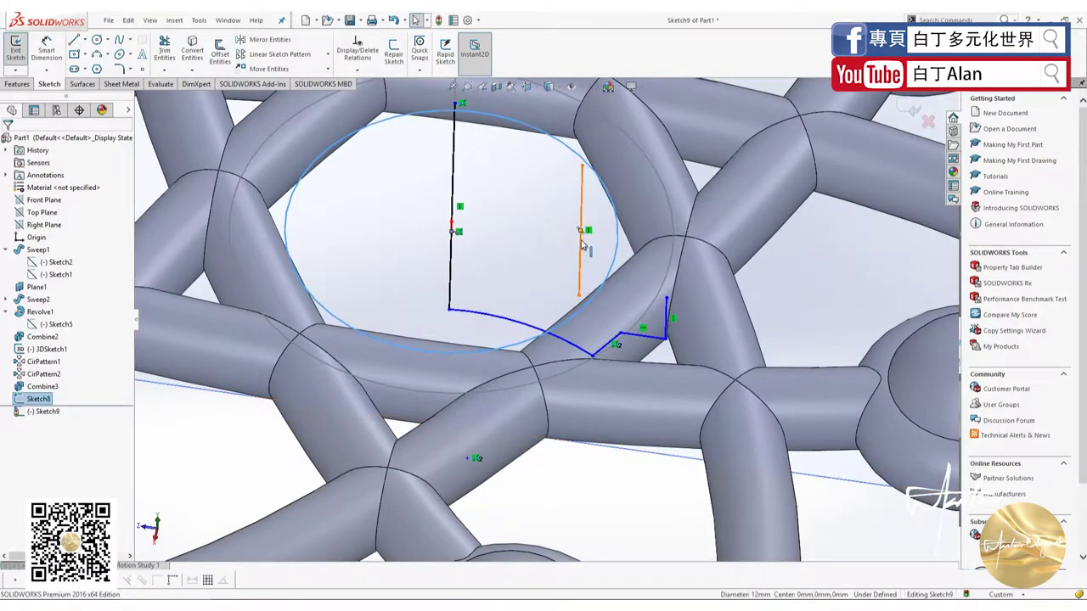
left_click(582, 243, "ctrl")
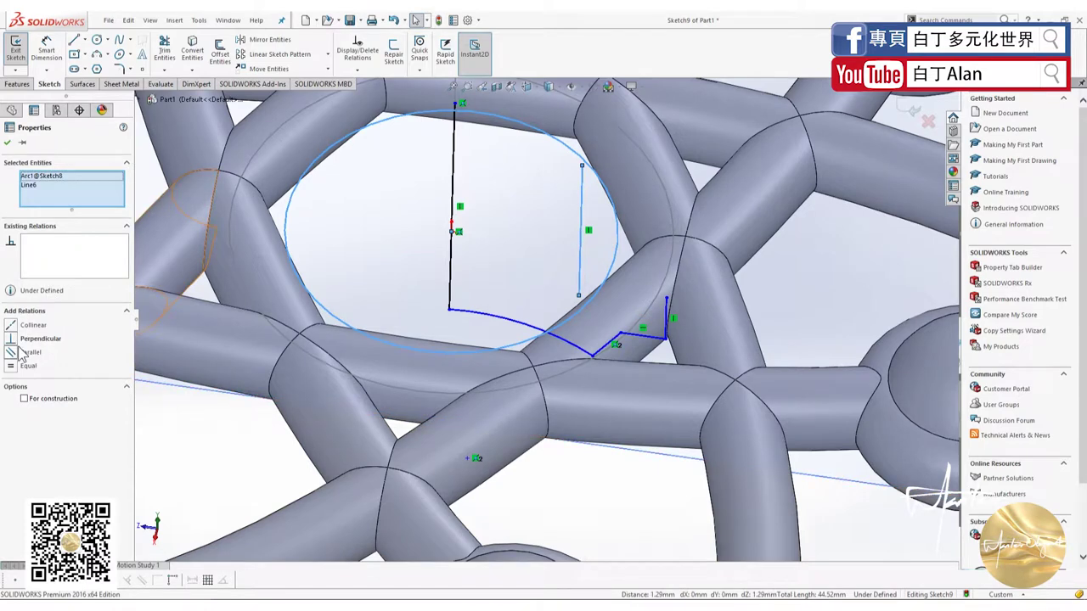
left_click(10, 327)
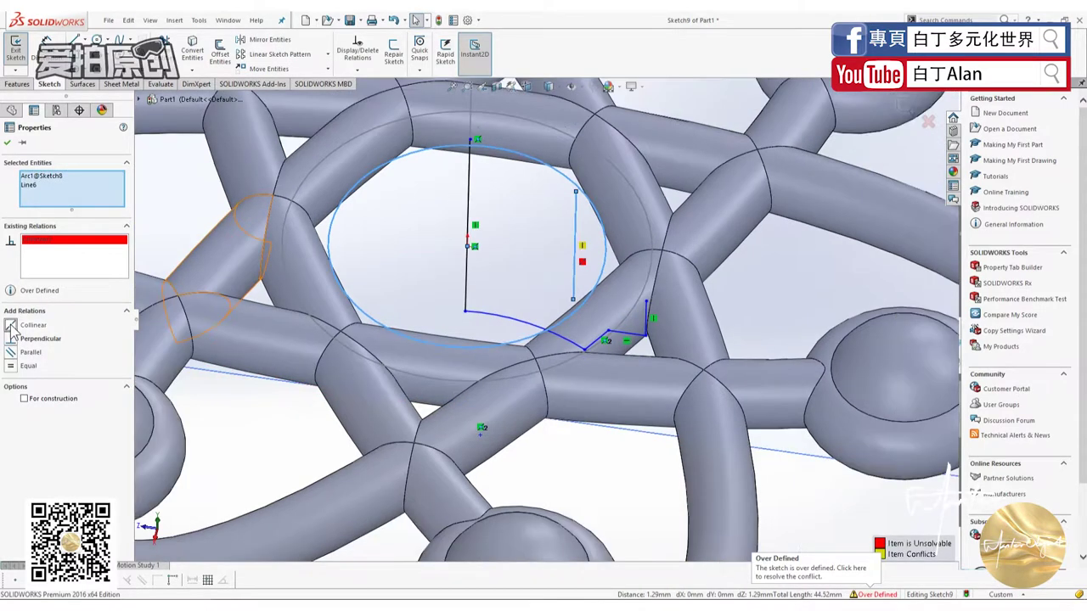
key("ctrl+z")
key("Escape")
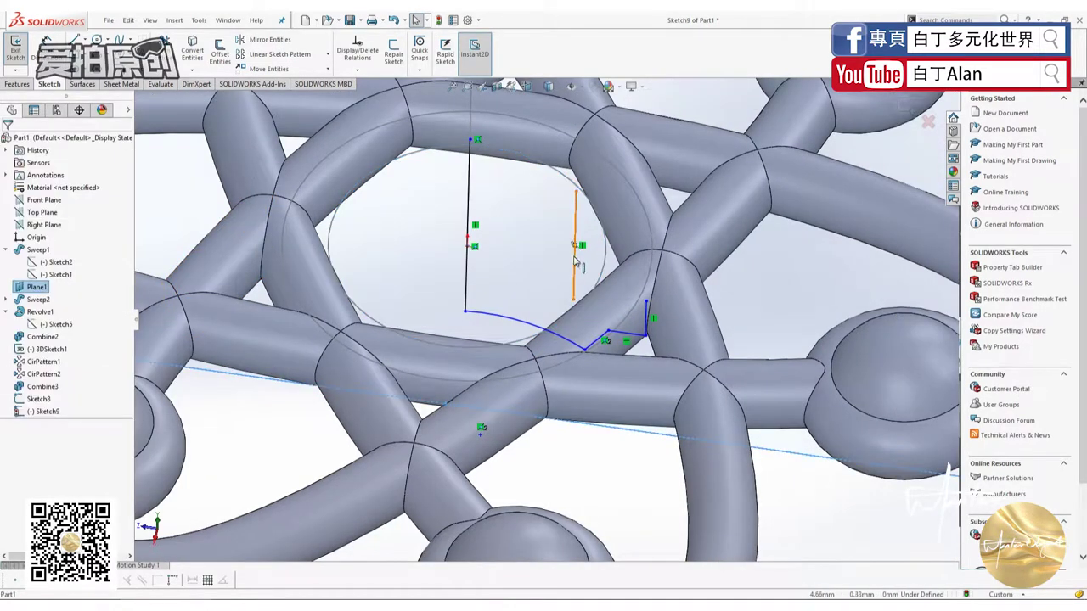
left_click(580, 247)
left_click(603, 254)
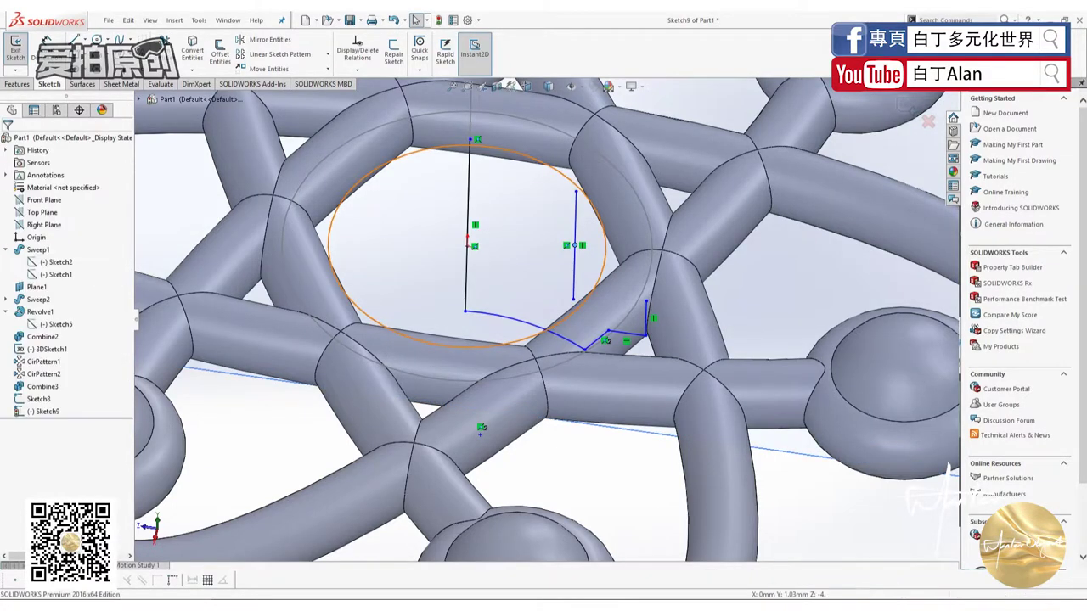
left_click(575, 245, "ctrl")
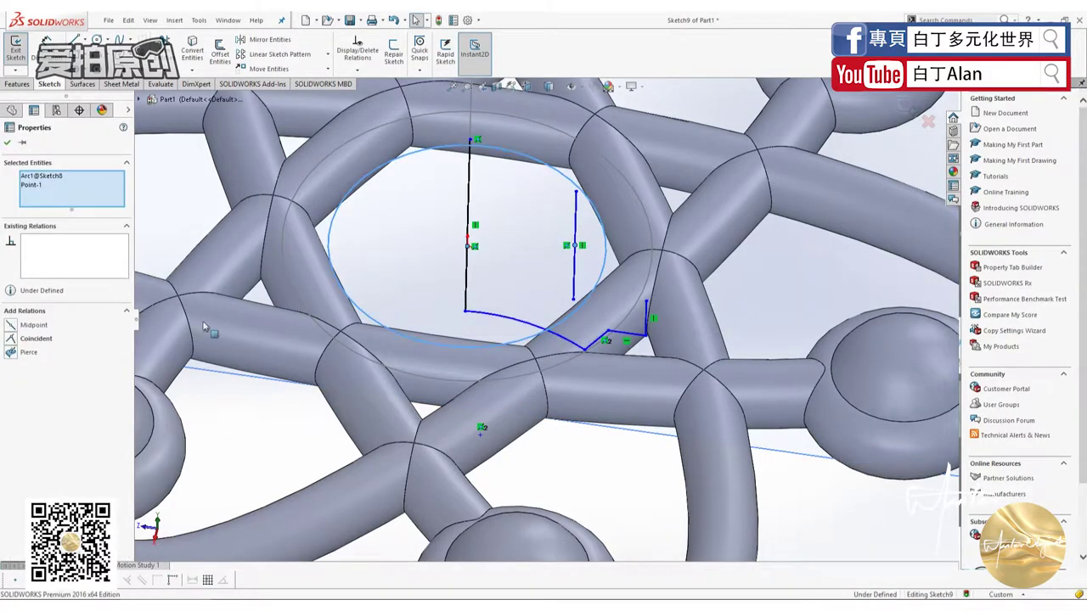
left_click(12, 340)
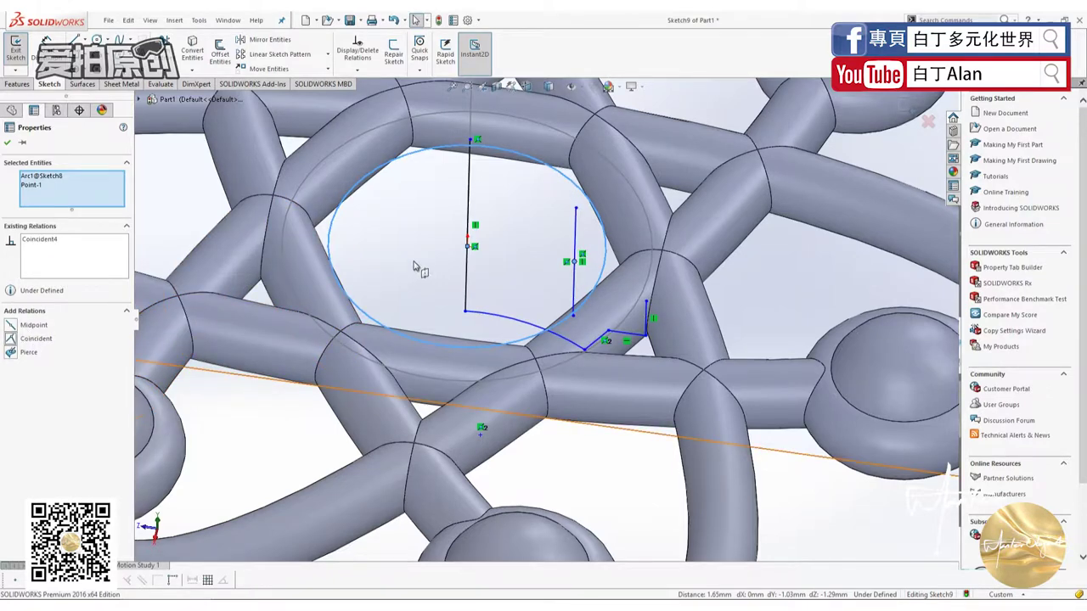
key("Escape")
Try a midpoint relation between the line and the circle, then undo it
left_click(575, 264)
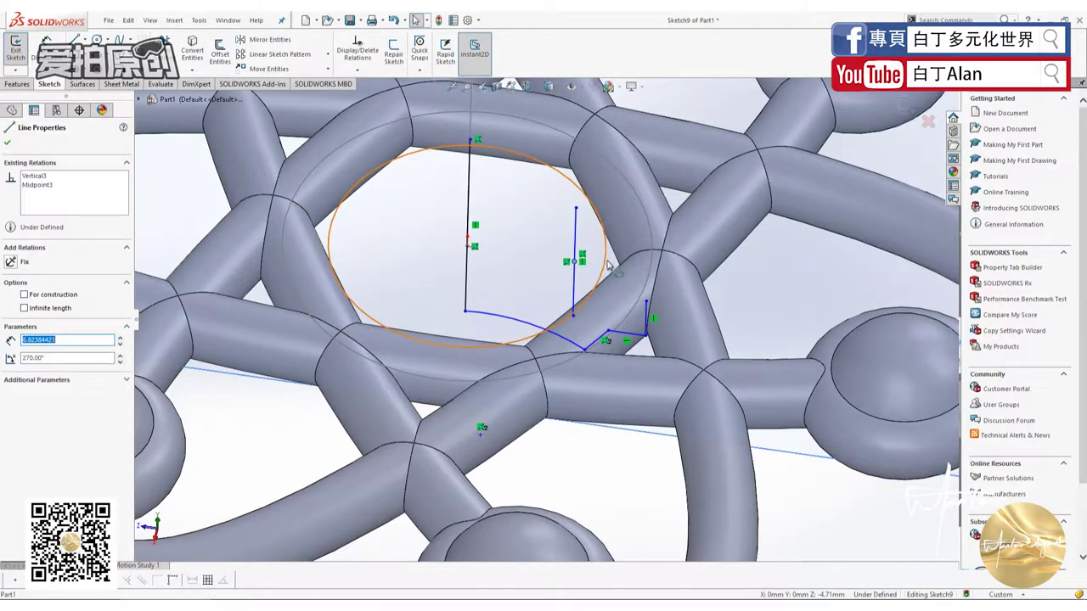
left_click(606, 252, "ctrl")
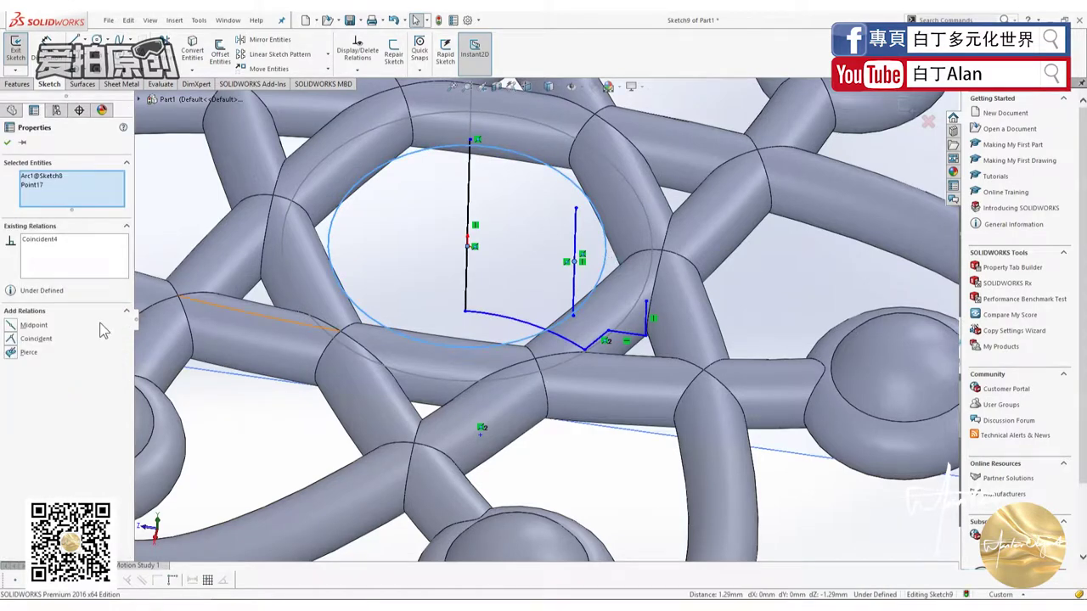
left_click(11, 327)
key("ctrl+z")
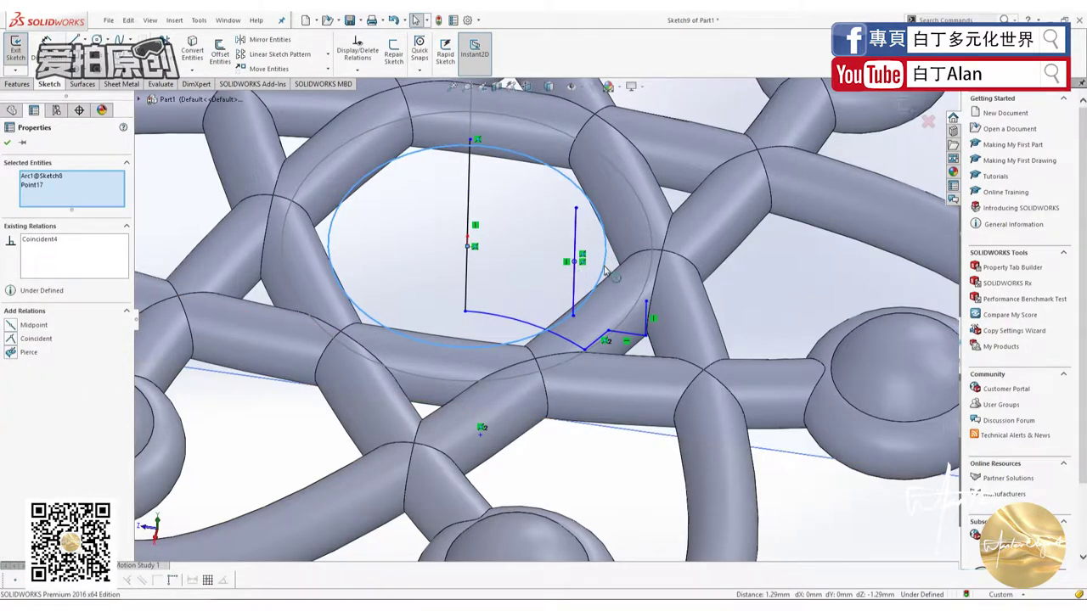
left_click(574, 285, "ctrl")
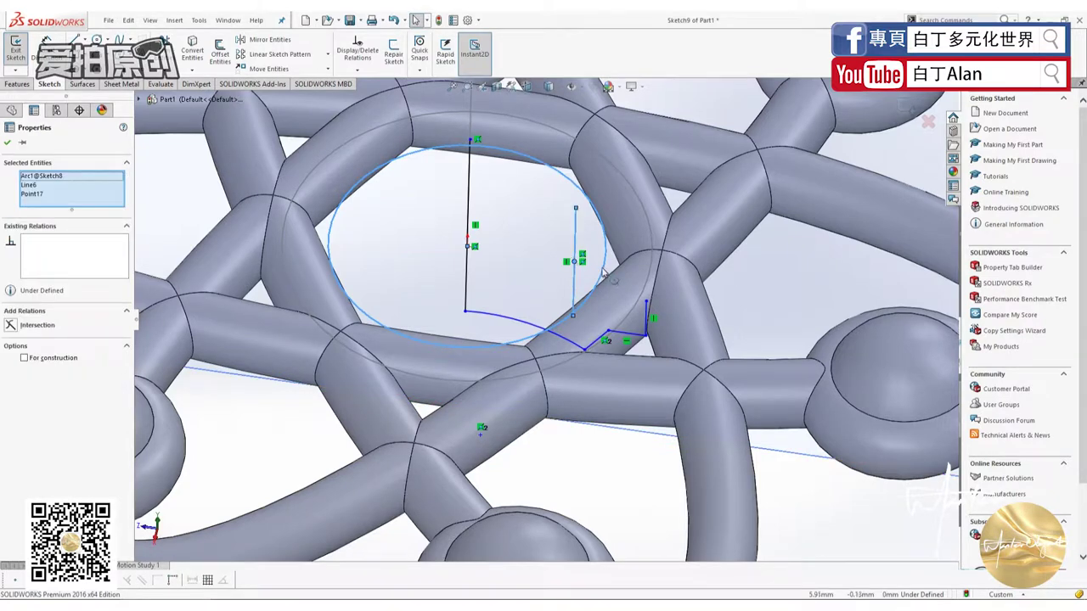
left_click(544, 301)
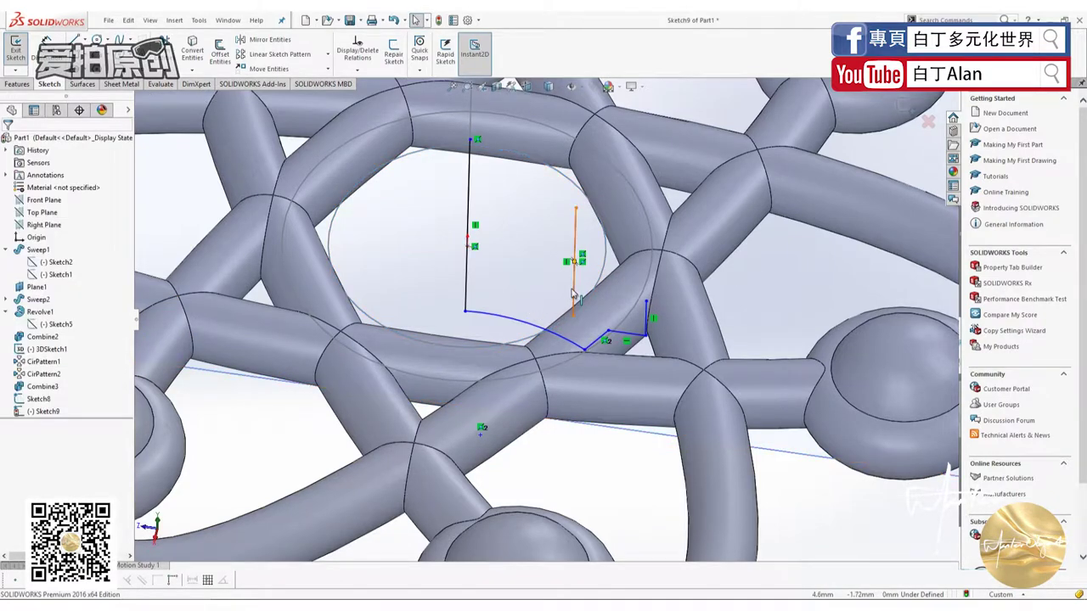
Drag the vertical line right against the ring's edge and exit Sketch9
left_click_drag(590, 294, 619, 296)
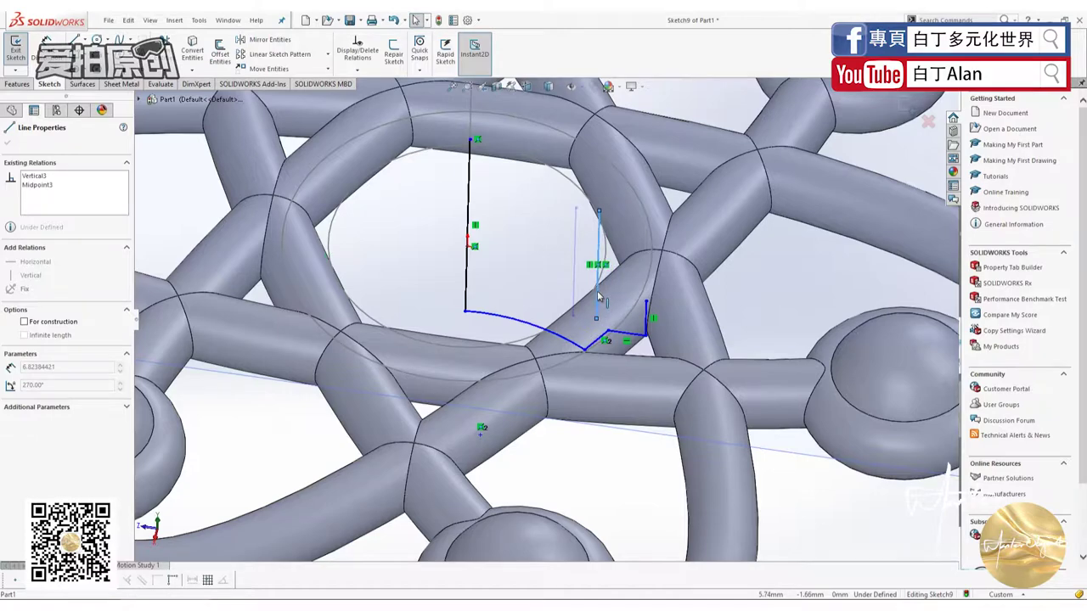
middle_click_drag(597, 293, 552, 313)
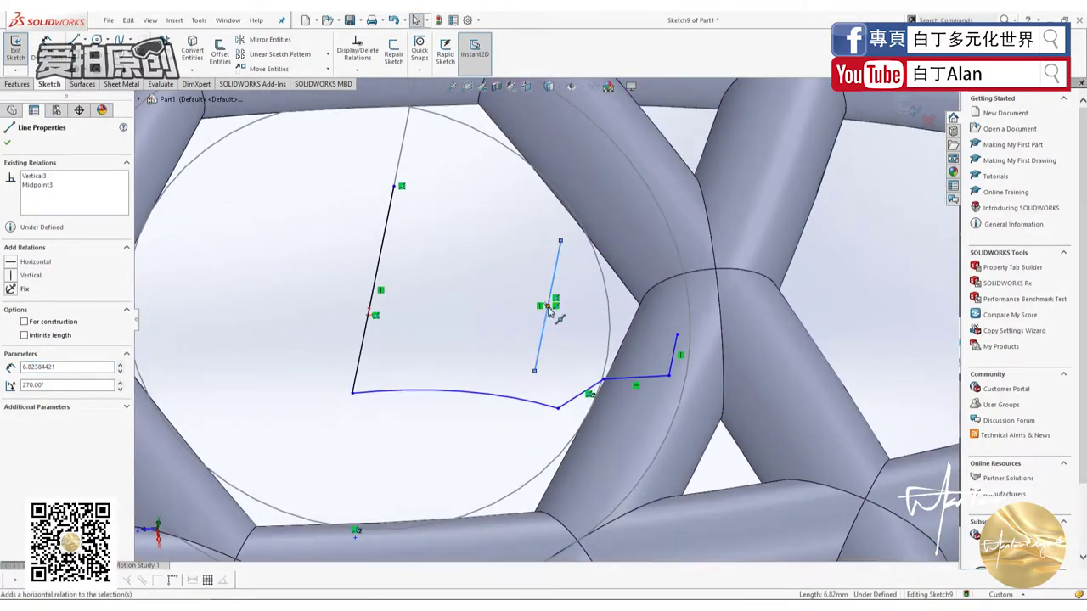
left_click_drag(550, 312, 606, 313)
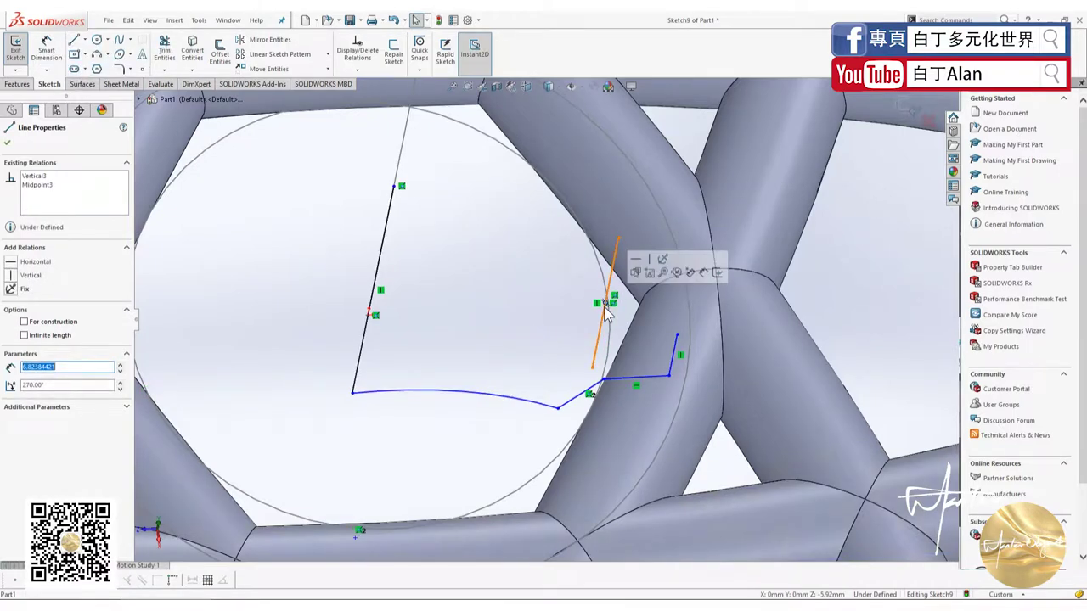
scroll(560, 308, "up", 3)
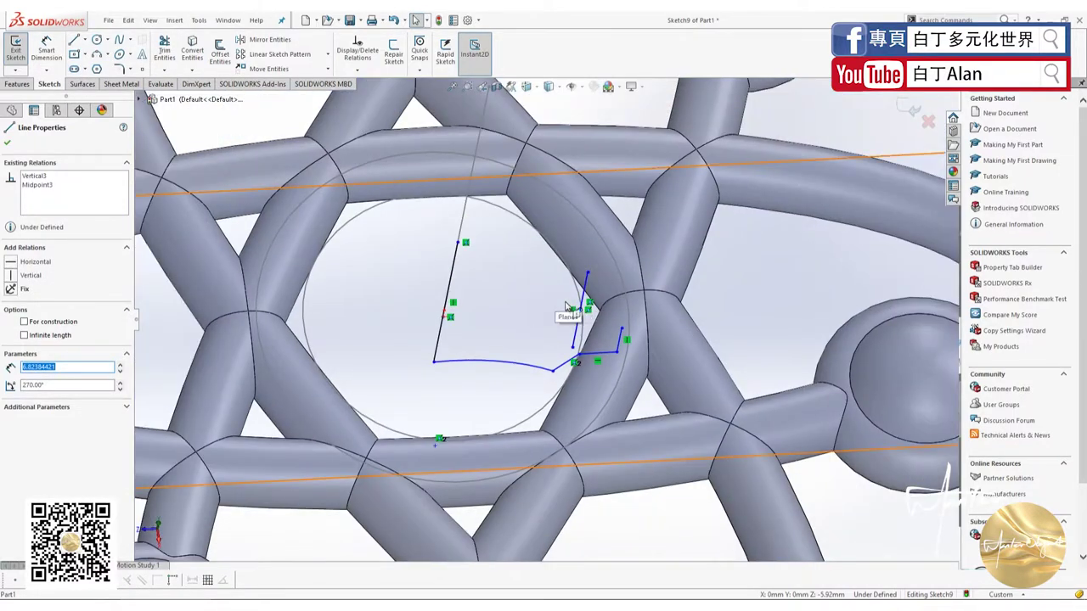
left_click(911, 109)
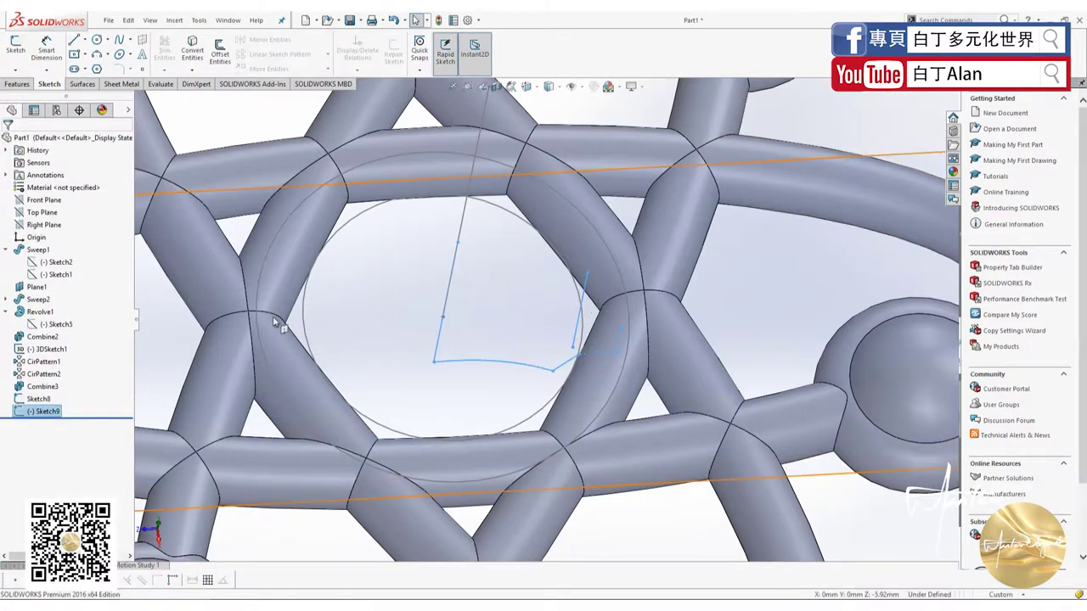
Extrude Sketch8 as a Blind 1.50mm boss with Direction 2 enabled
left_click(32, 399)
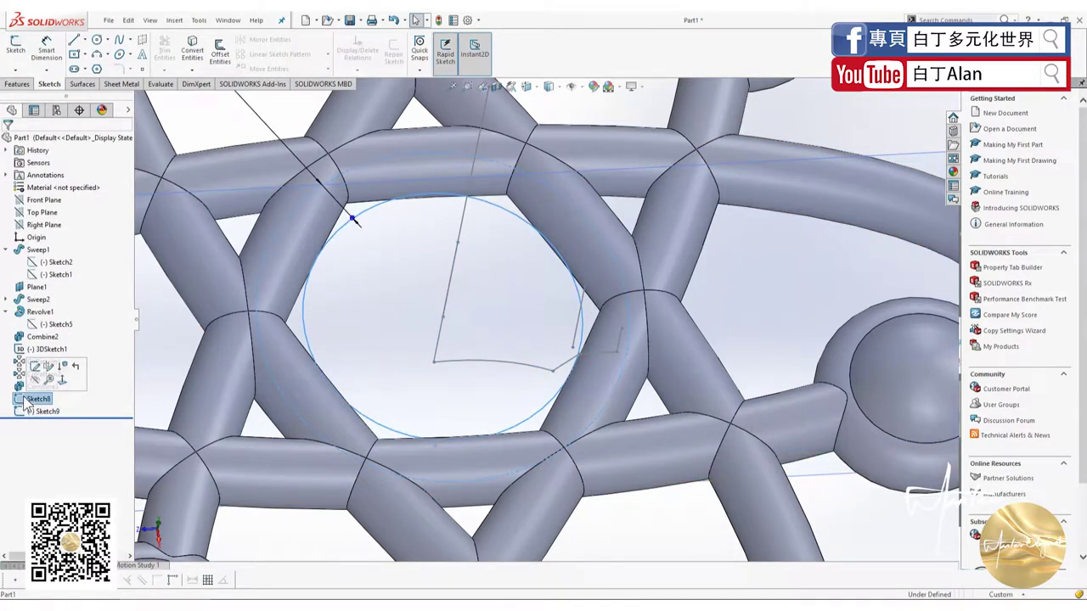
scroll(413, 376, "up", 3)
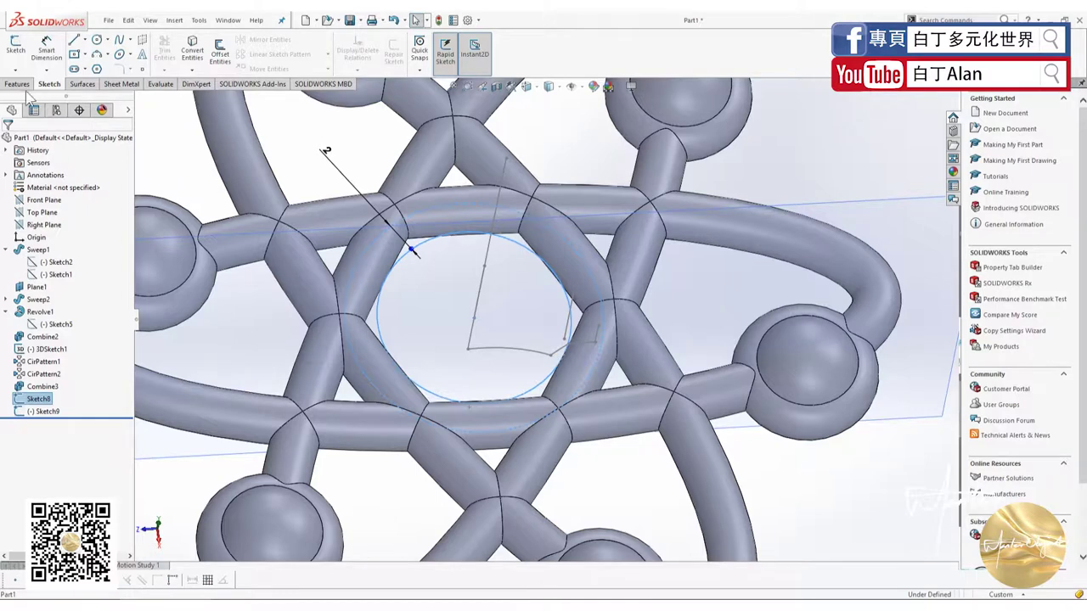
left_click(19, 85)
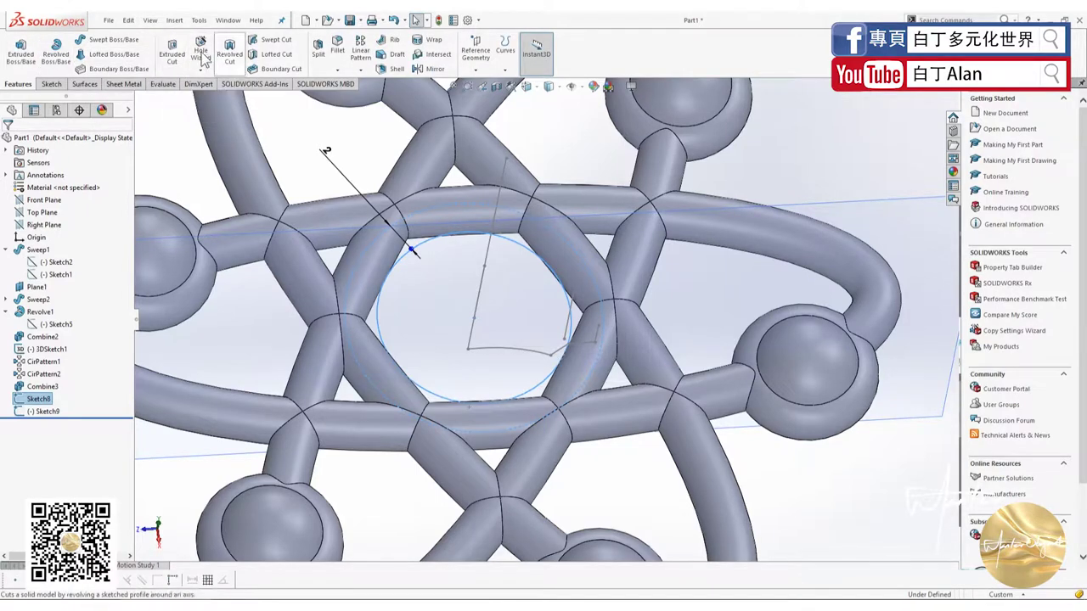
left_click(20, 49)
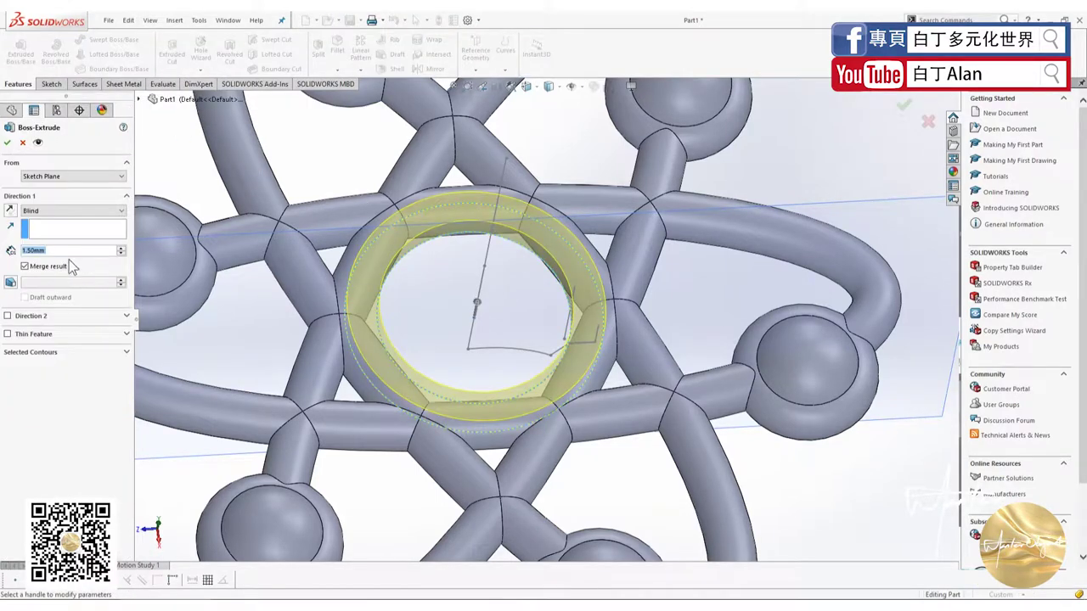
left_click(8, 316)
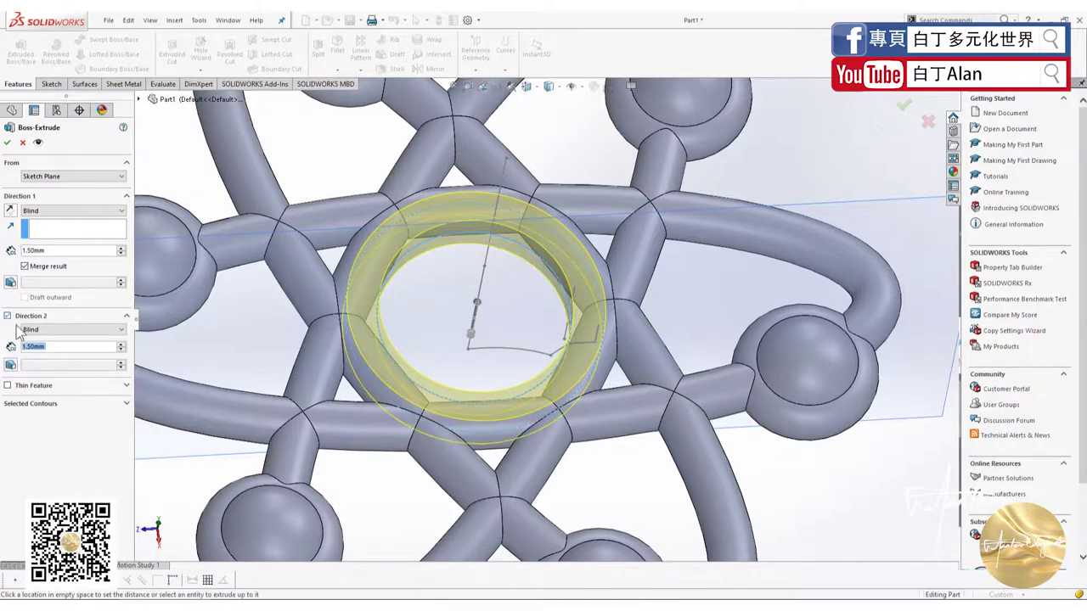
left_click(9, 144)
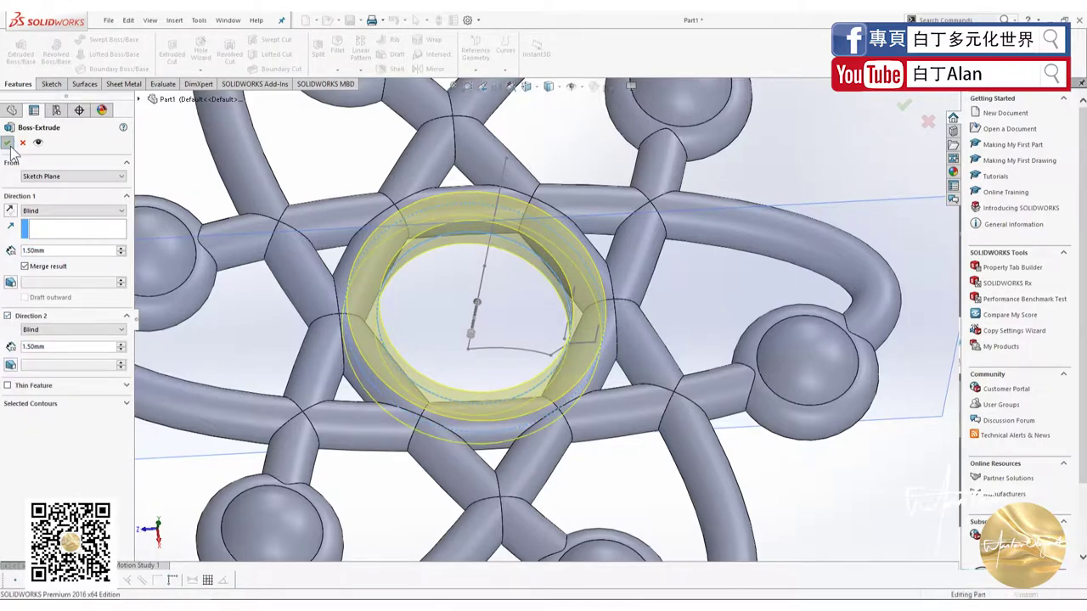
left_click(566, 284)
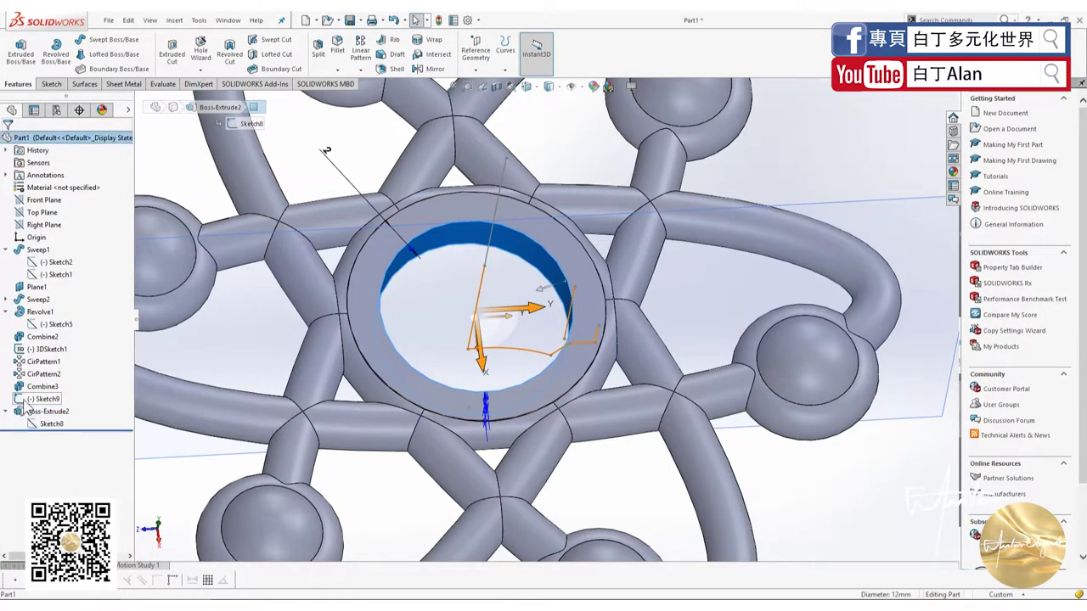
Reorder the tree so Boss-Extrude2 sits just after Combine3, ahead of Sketch9
left_click_drag(25, 406, 104, 424)
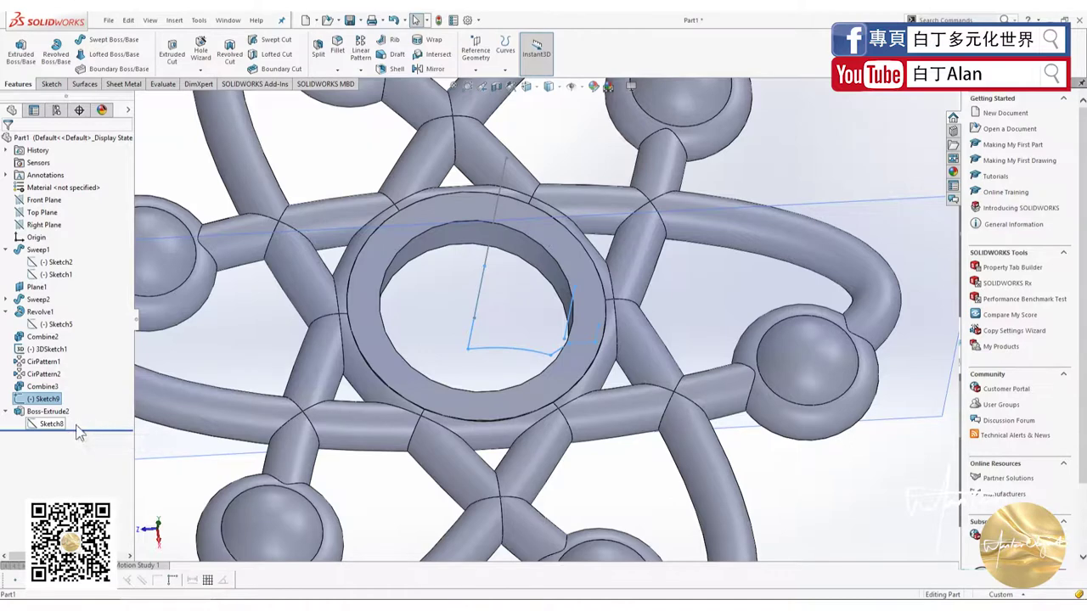
left_click_drag(17, 411, 26, 387)
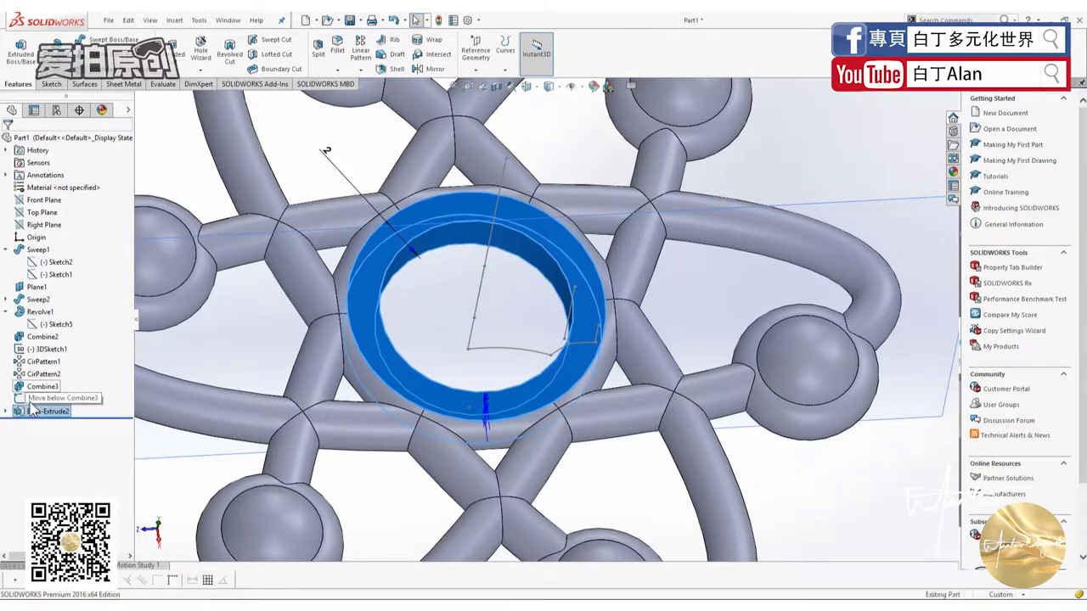
right_click(27, 384)
Reopen Sketch9, try relating its vertical line to the ring's inner edge, then exit without changes
left_click(32, 356)
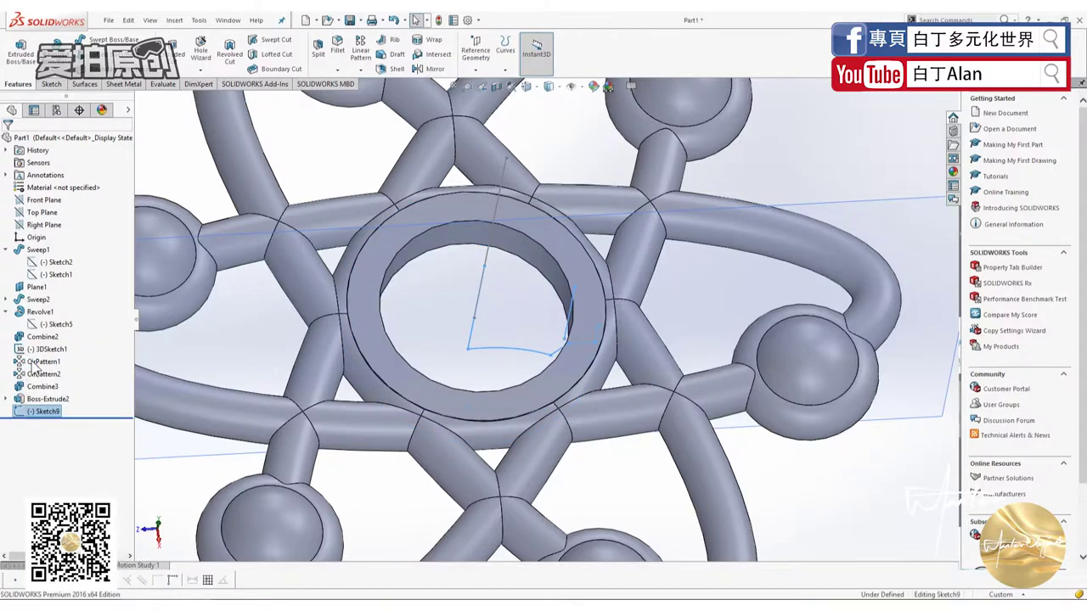
left_click(571, 313)
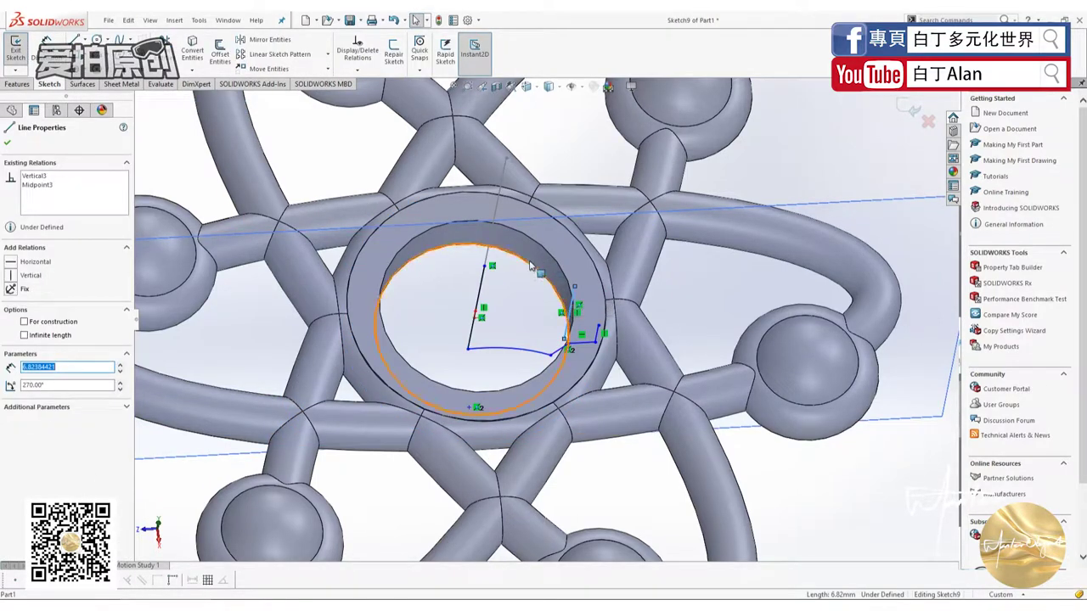
left_click(556, 265, "ctrl")
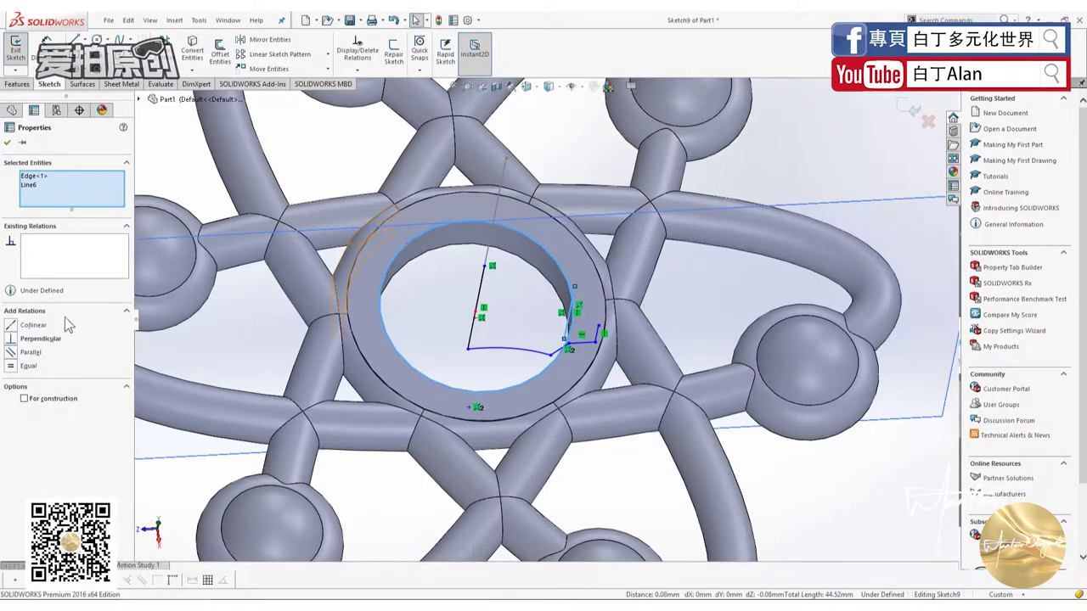
left_click(10, 328)
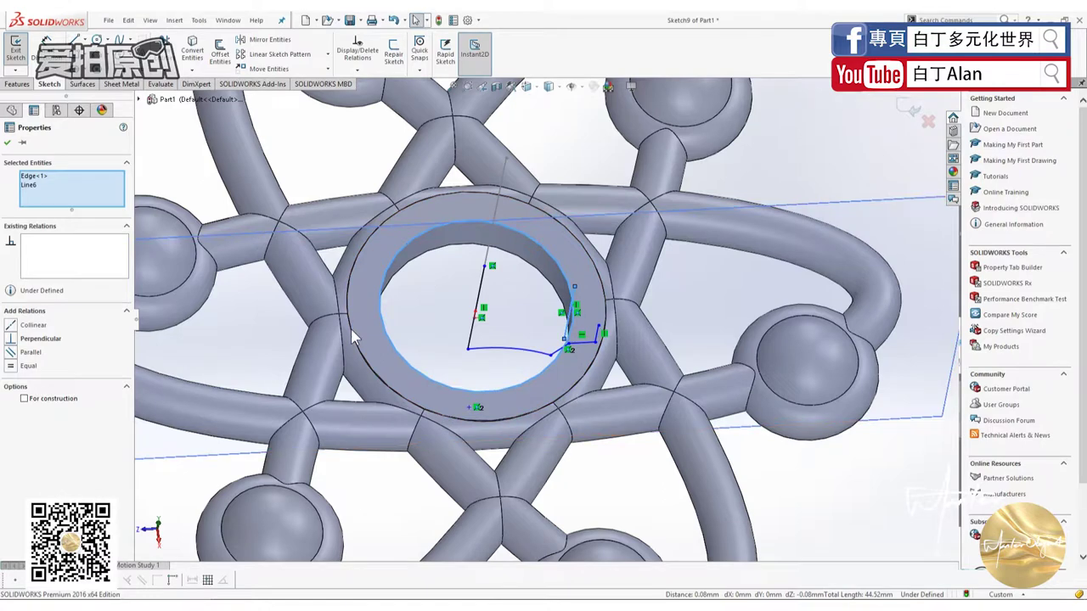
key("Escape")
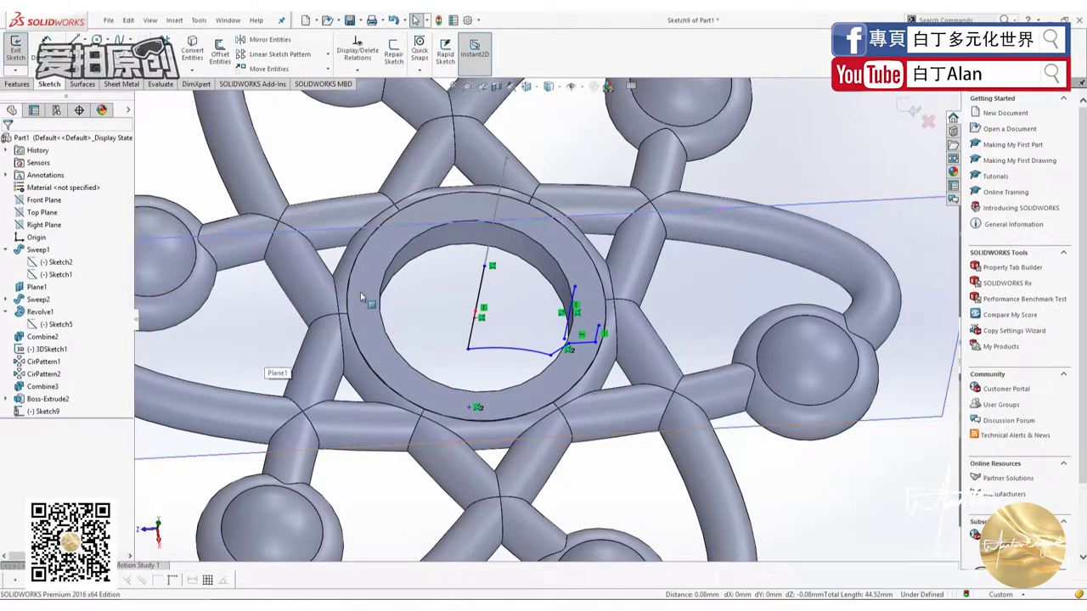
left_click(6, 399)
right_click(51, 411)
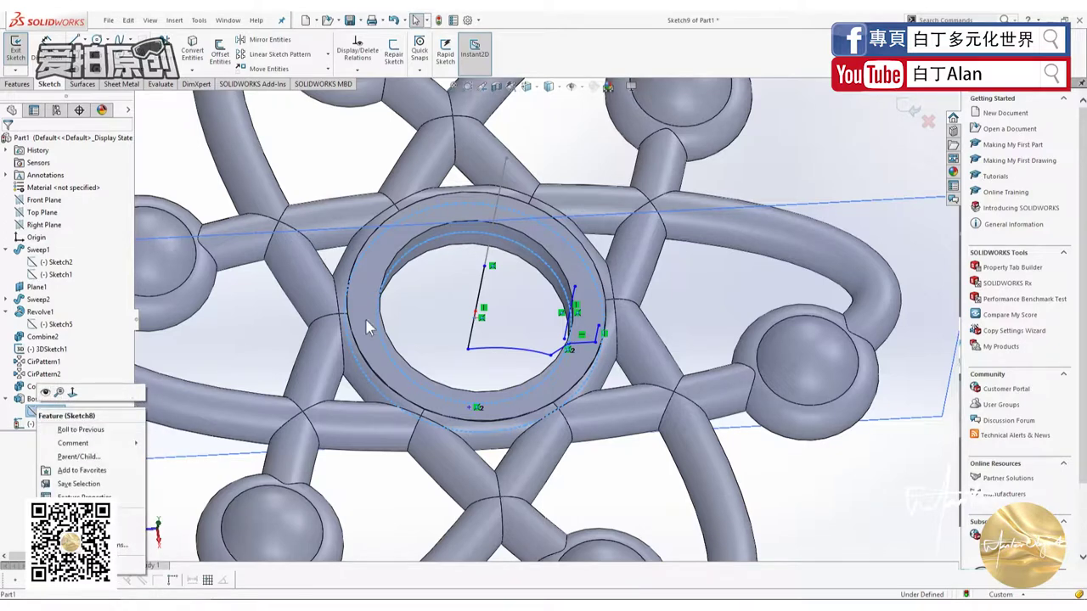
left_click(914, 116)
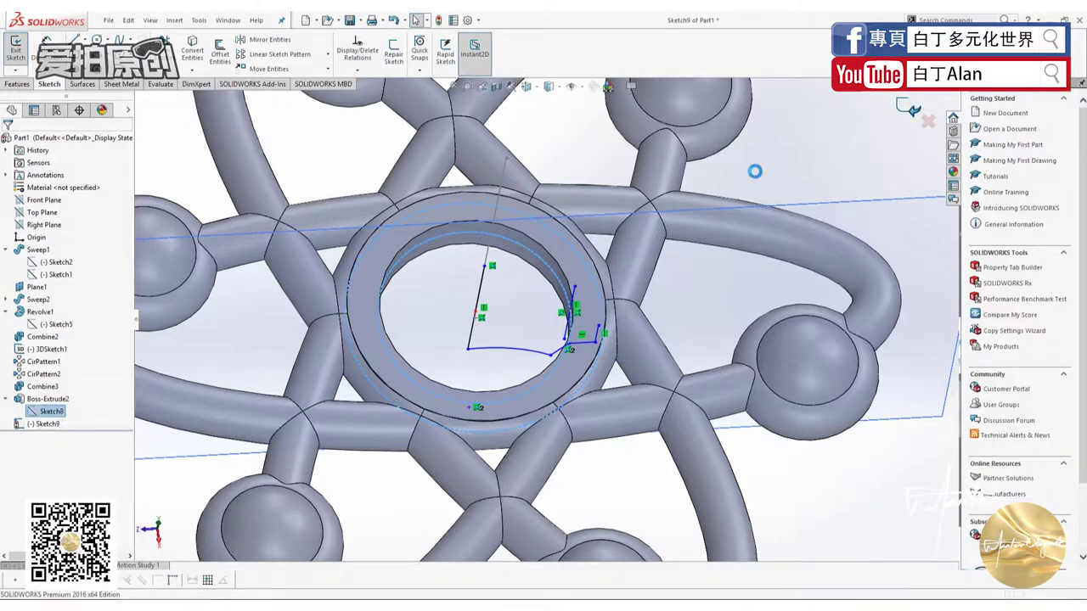
right_click(48, 411)
left_click(54, 380)
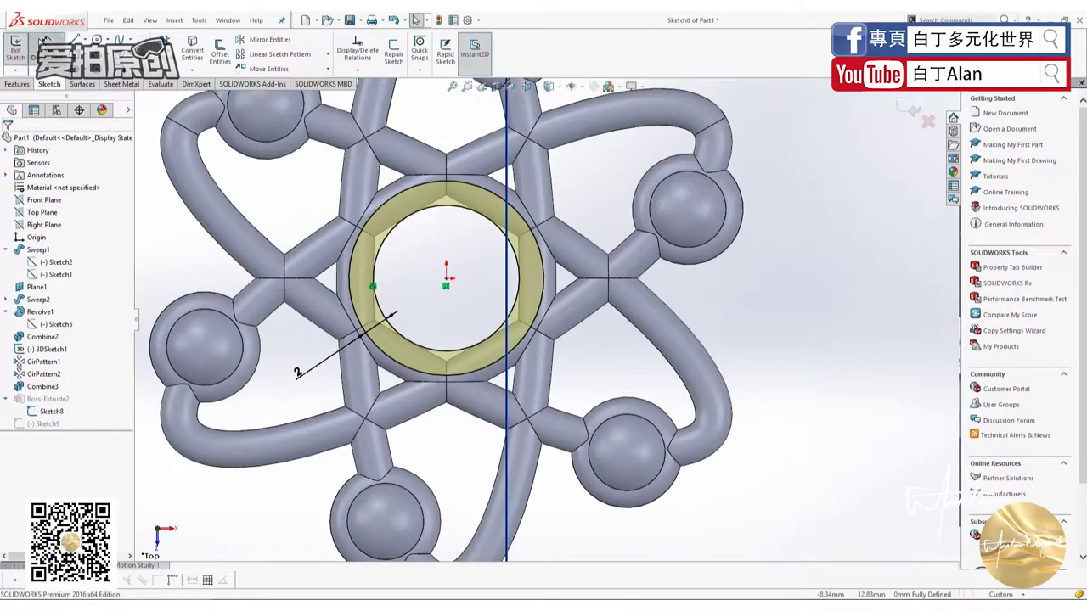
left_click(45, 43)
left_click(374, 263)
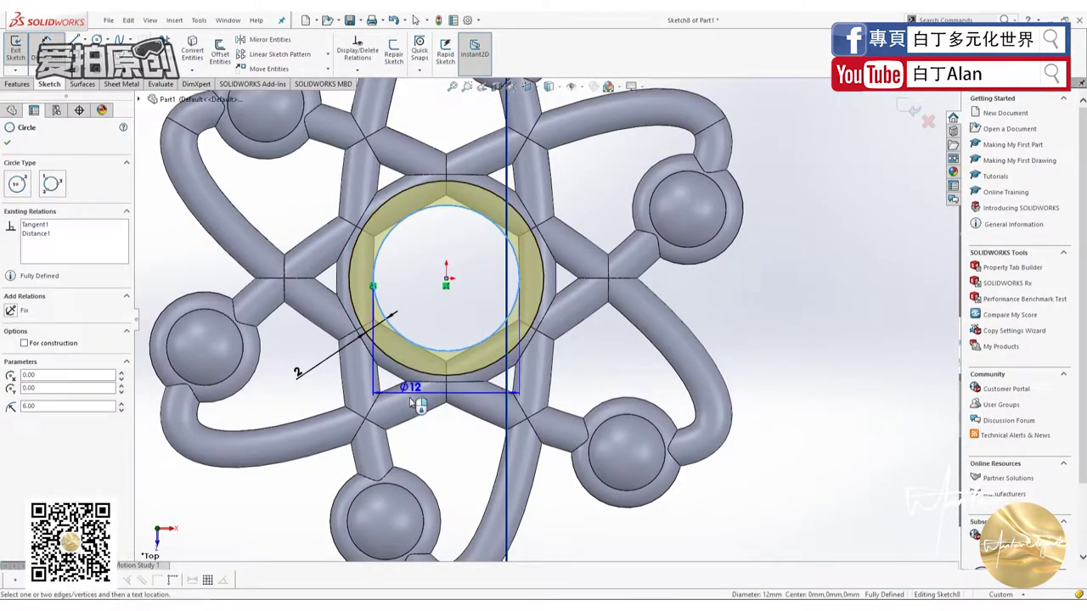
key("Escape")
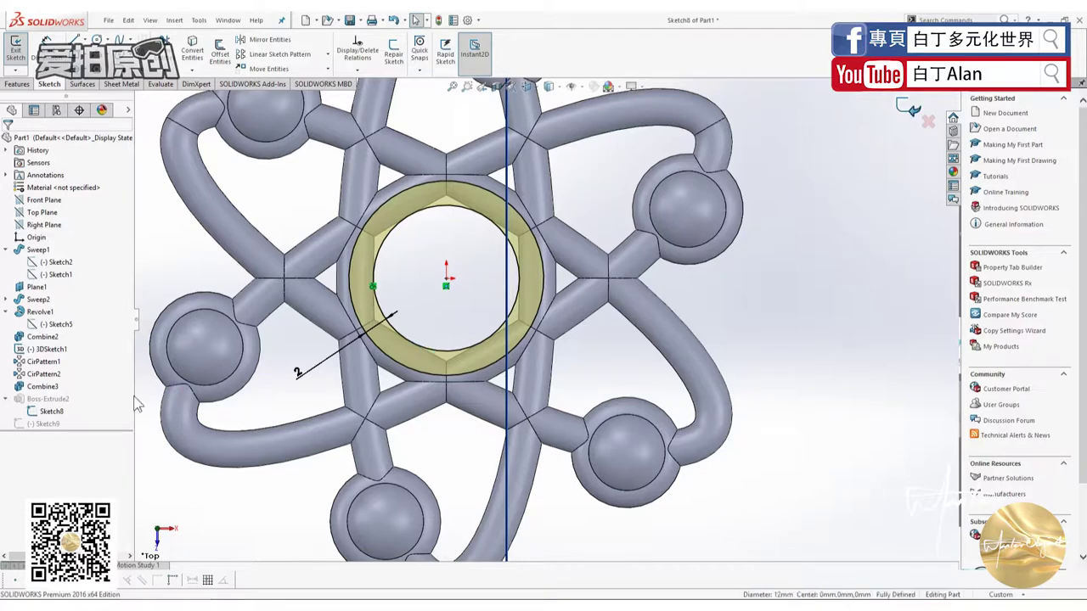
key("ctrl+b")
left_click(44, 423)
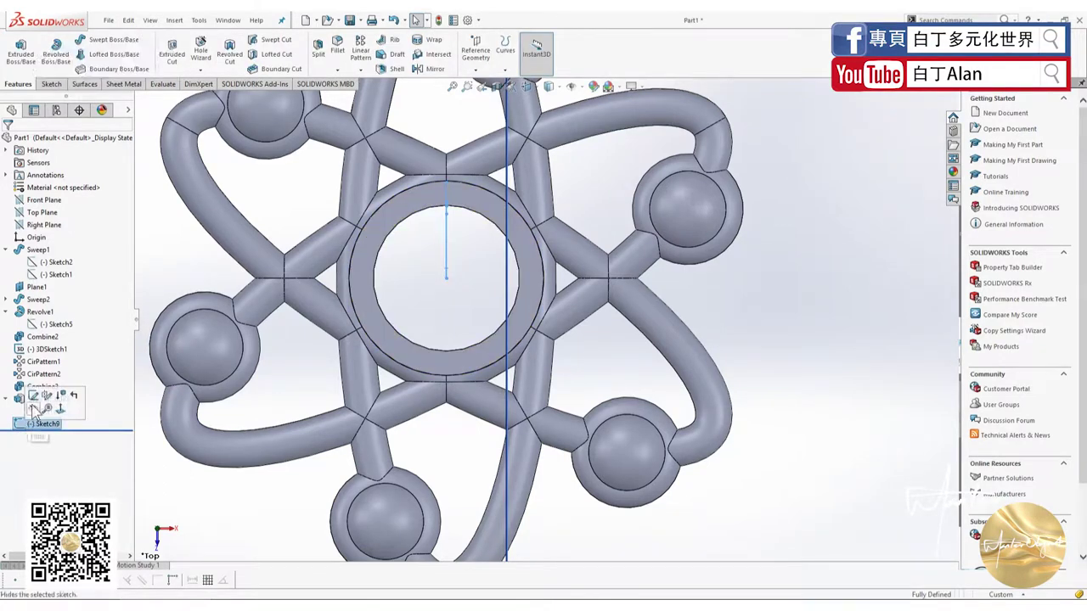
Reopen Sketch9 in the Right view and dimension the two vertical lines 6 mm apart
left_click(33, 396)
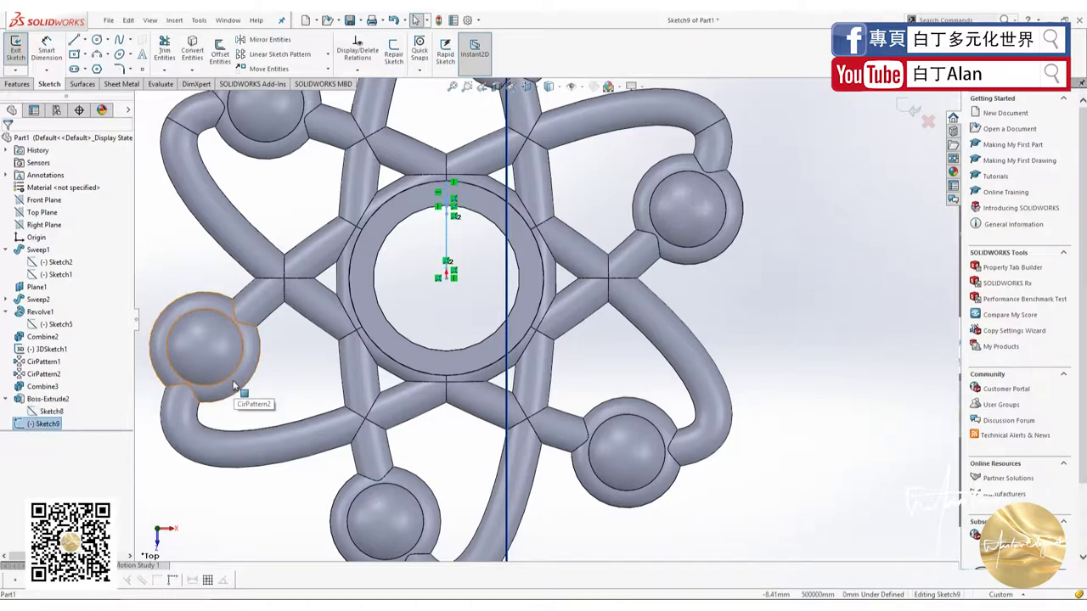
key("ctrl+8")
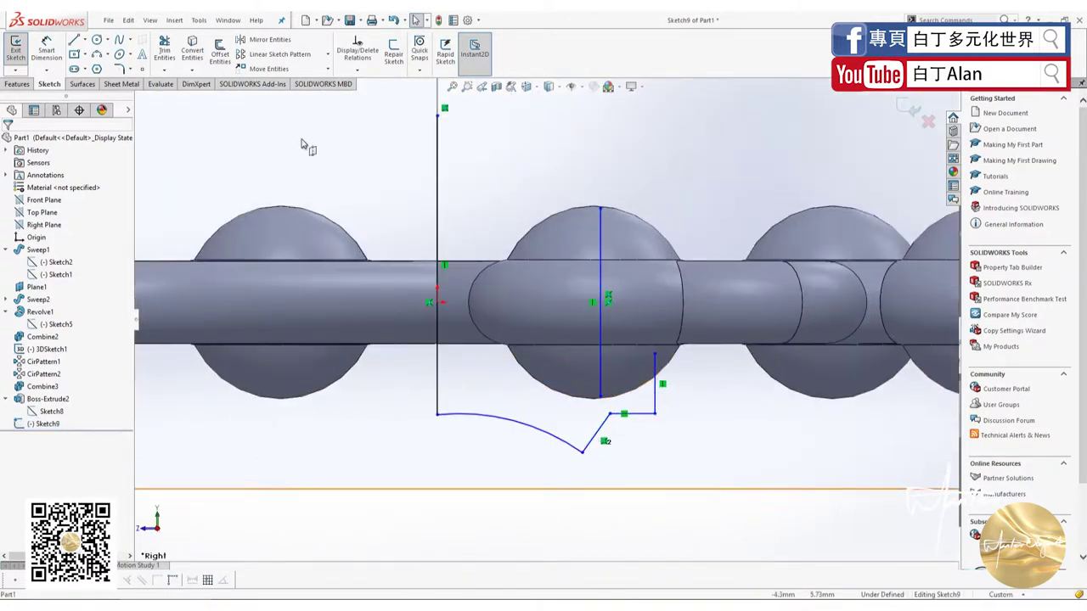
left_click(47, 47)
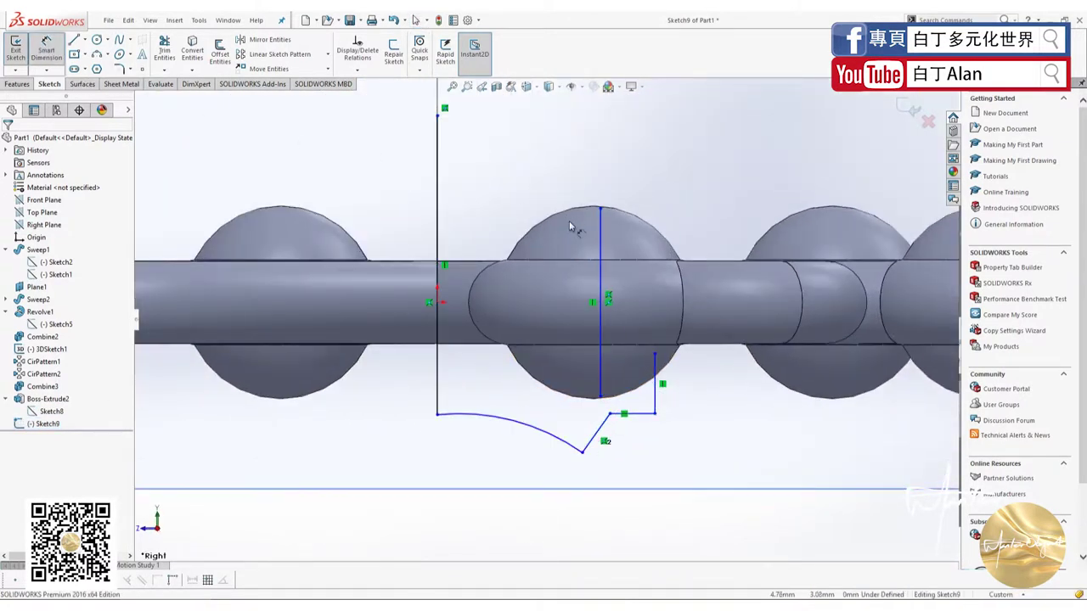
left_click(437, 235)
left_click(473, 236)
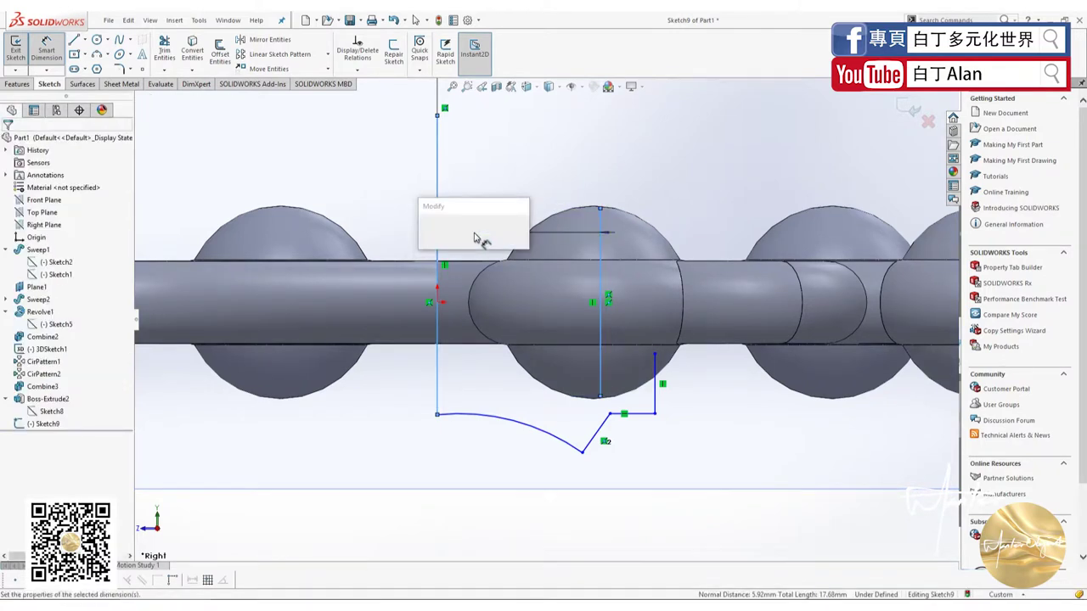
type("6")
key("Return")
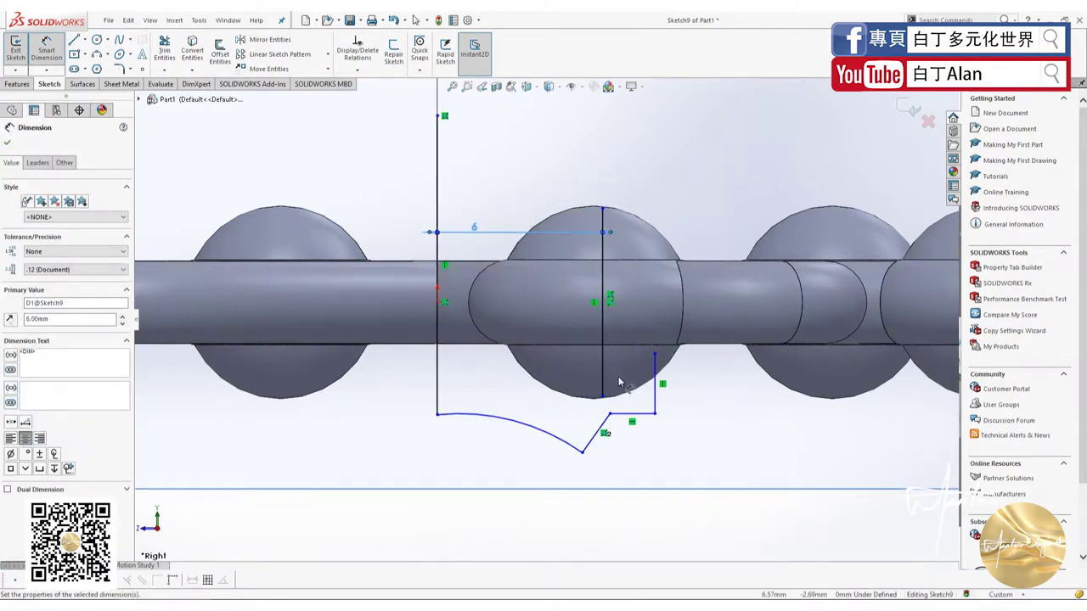
key("Escape")
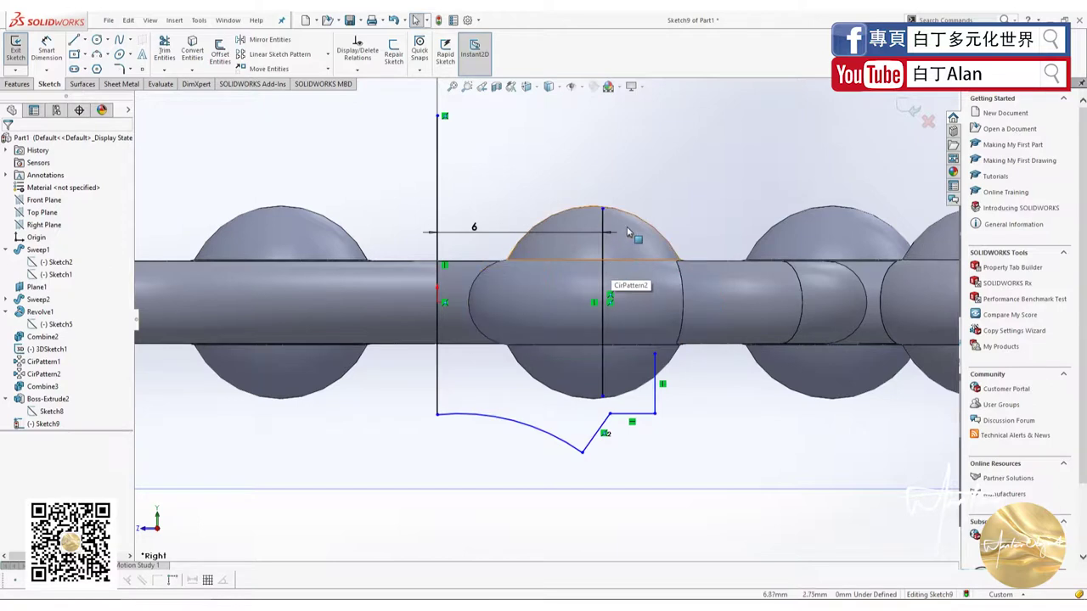
Dimension the short vertical line's length as 3 mm
key("Return")
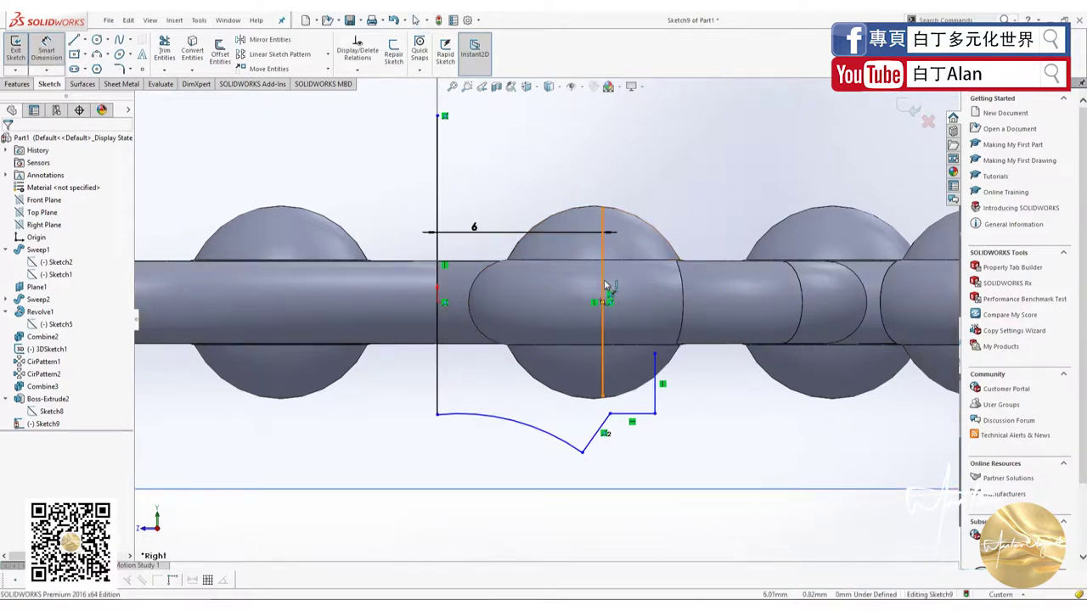
left_click(606, 284)
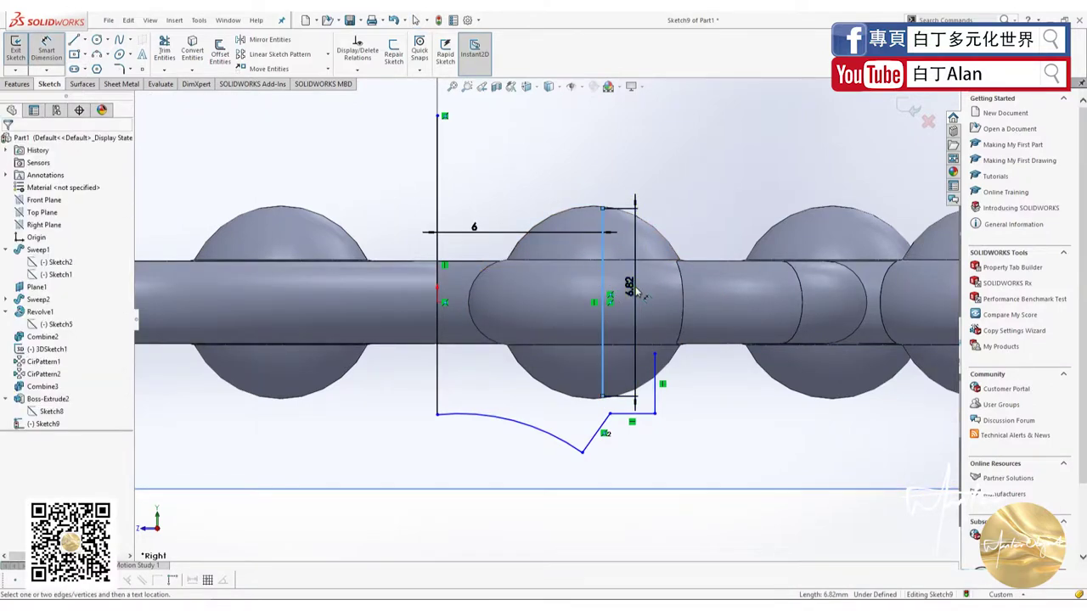
left_click(635, 291)
type("3")
key("Return")
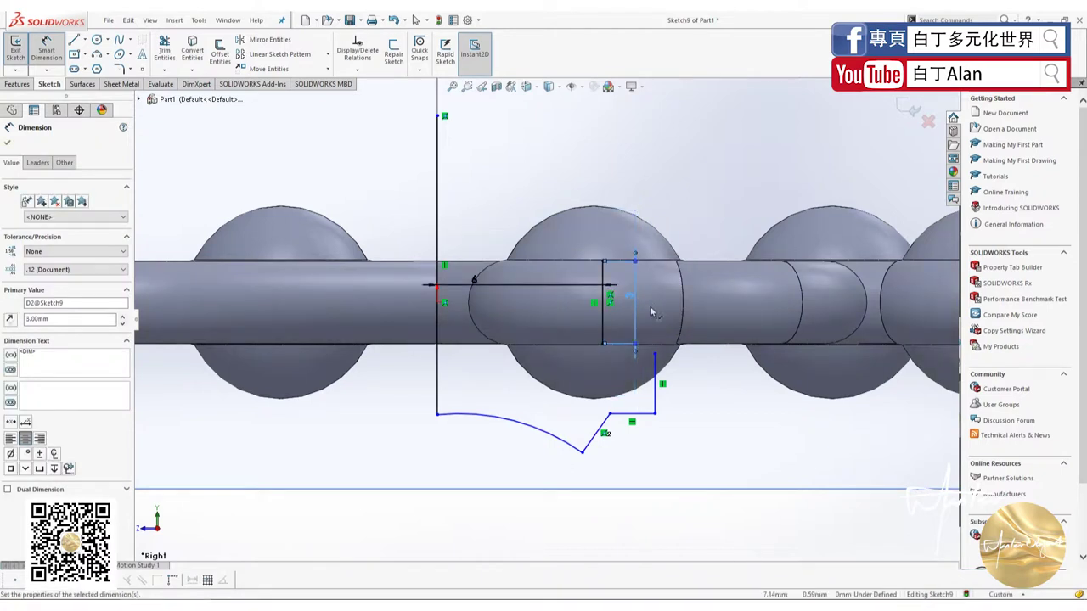
key("Escape")
Confirm the rectangle's 3 mm height and return to the flat side view
scroll(658, 333, "down", 3)
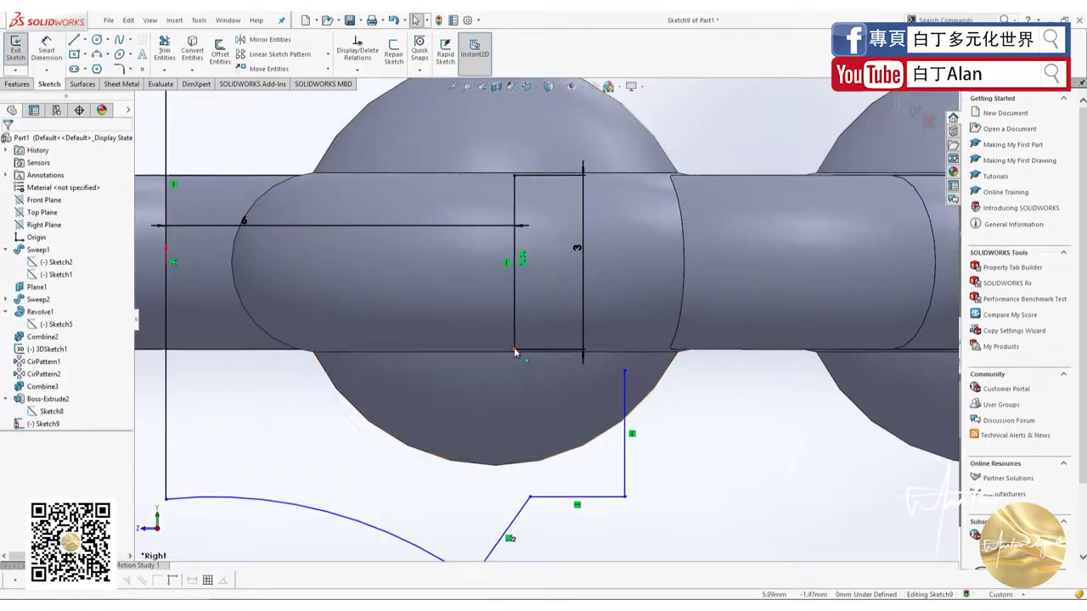
double_click(579, 250)
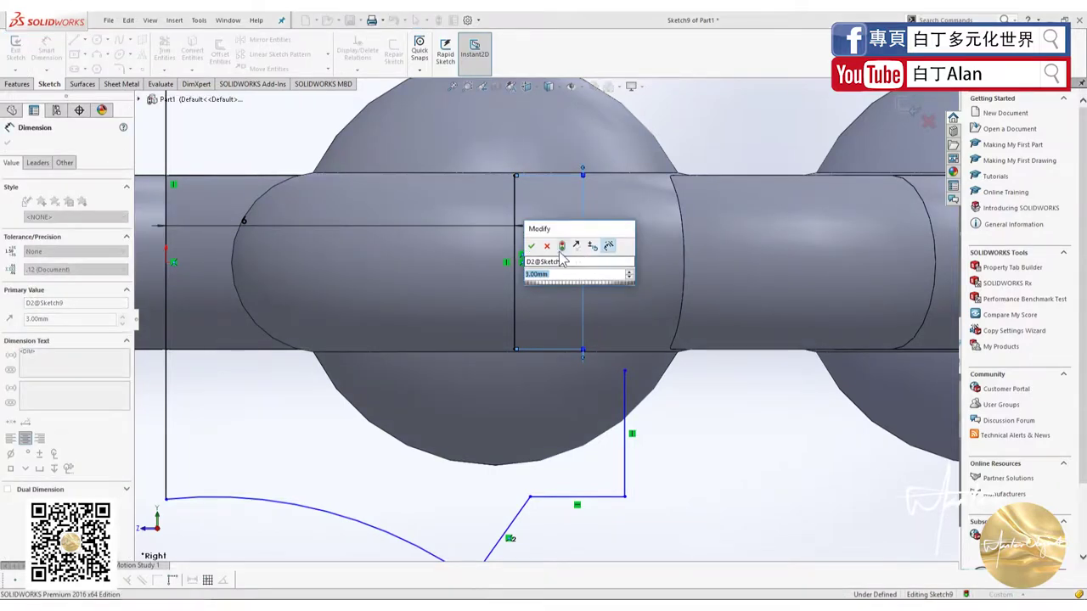
key("Return")
middle_click_drag(562, 259, 536, 342)
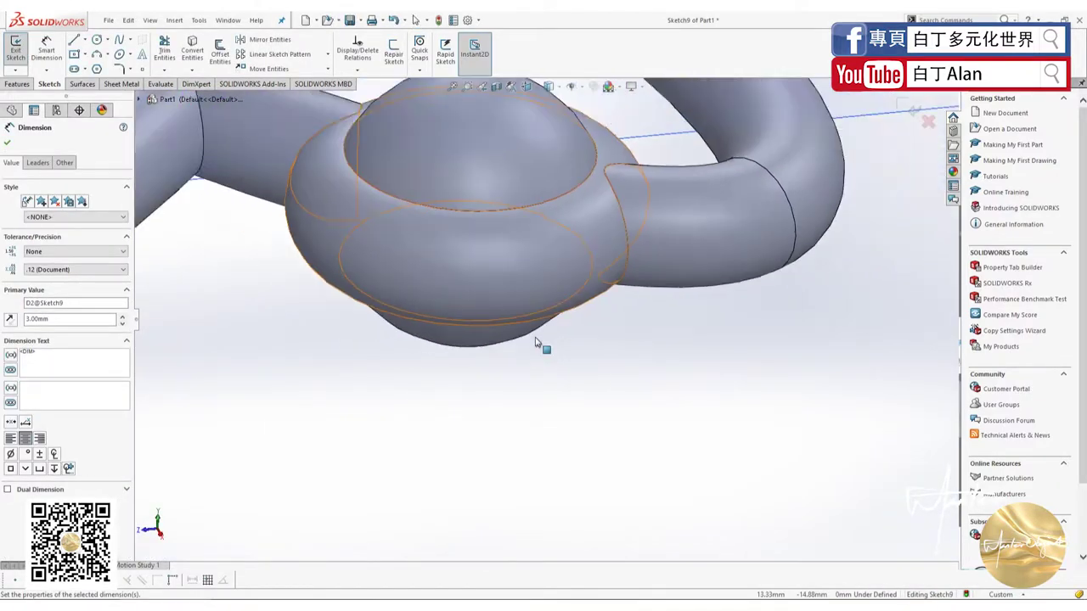
scroll(536, 342, "up", 5)
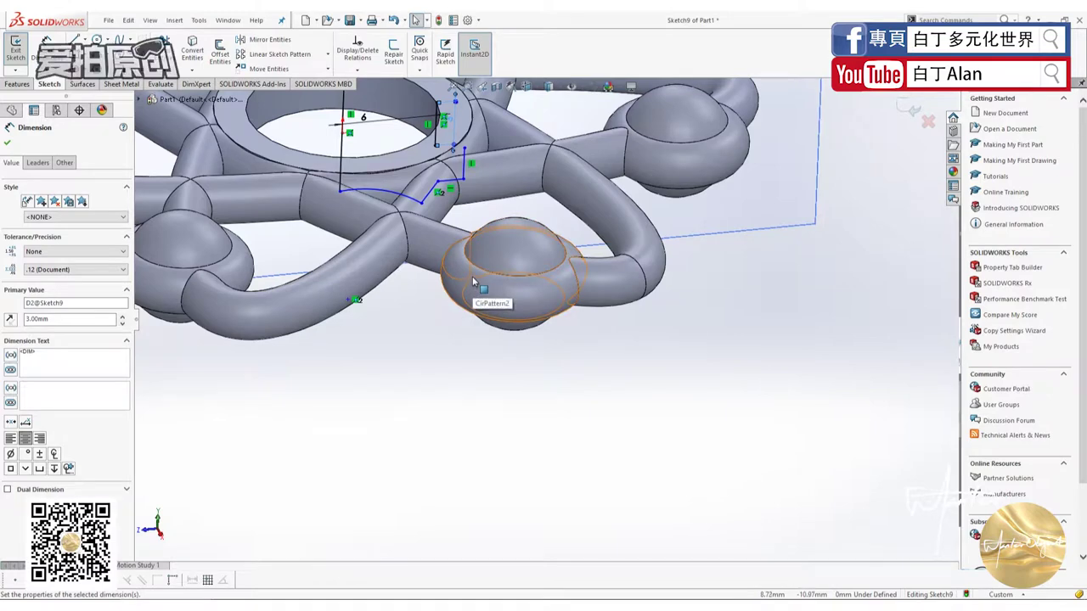
key("ctrl+4")
scroll(597, 386, "down", 2)
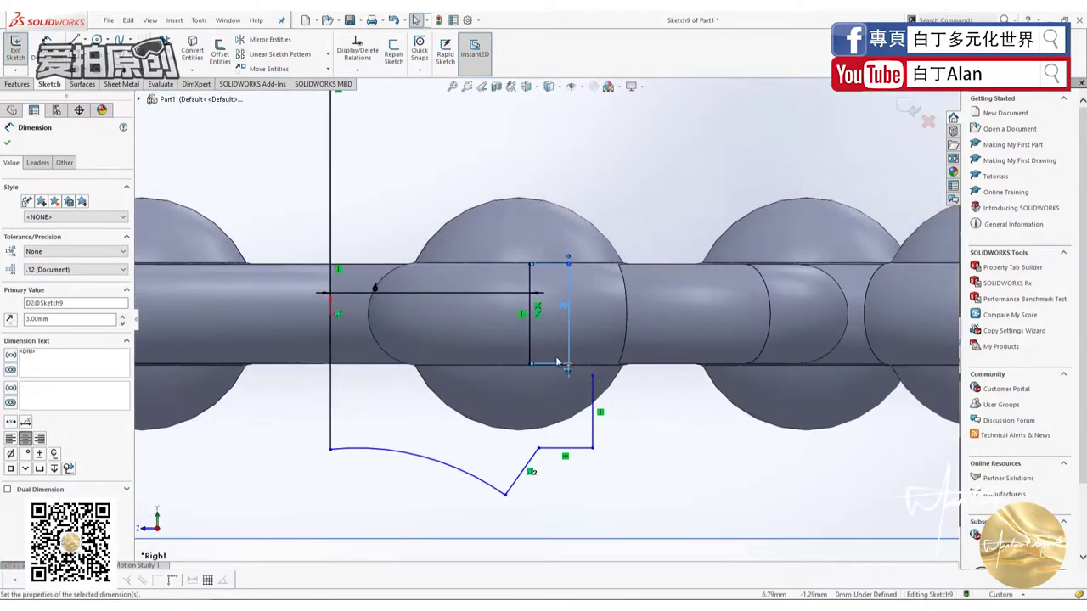
scroll(586, 384, "down", 2)
key("Escape")
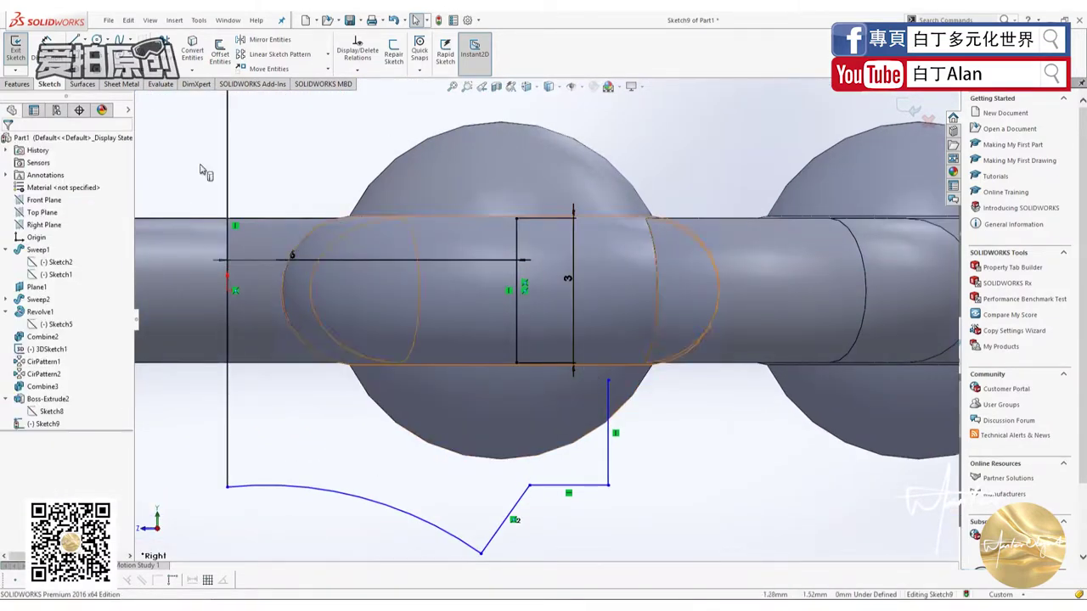
left_click(44, 47)
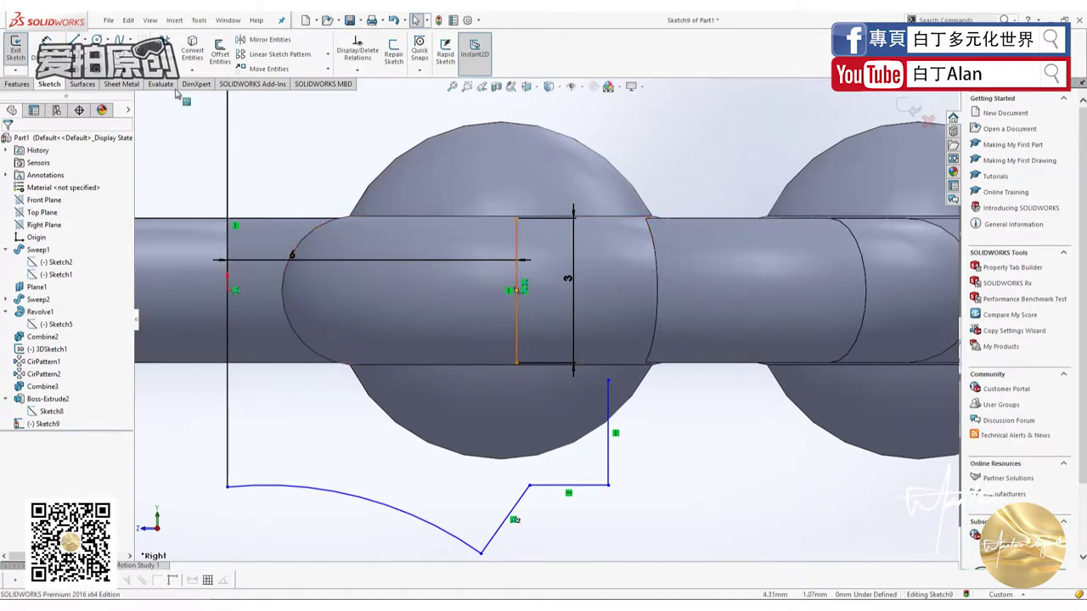
Draw a line from the rectangle's bottom-left corner to the vertical profile line
left_click(75, 40)
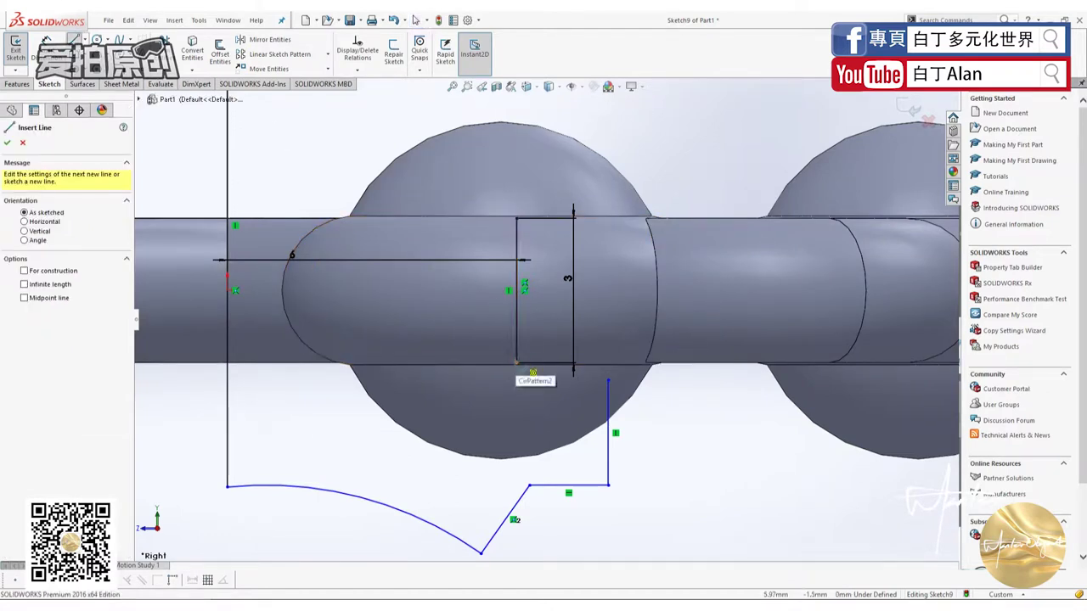
left_click(519, 364)
left_click(609, 364)
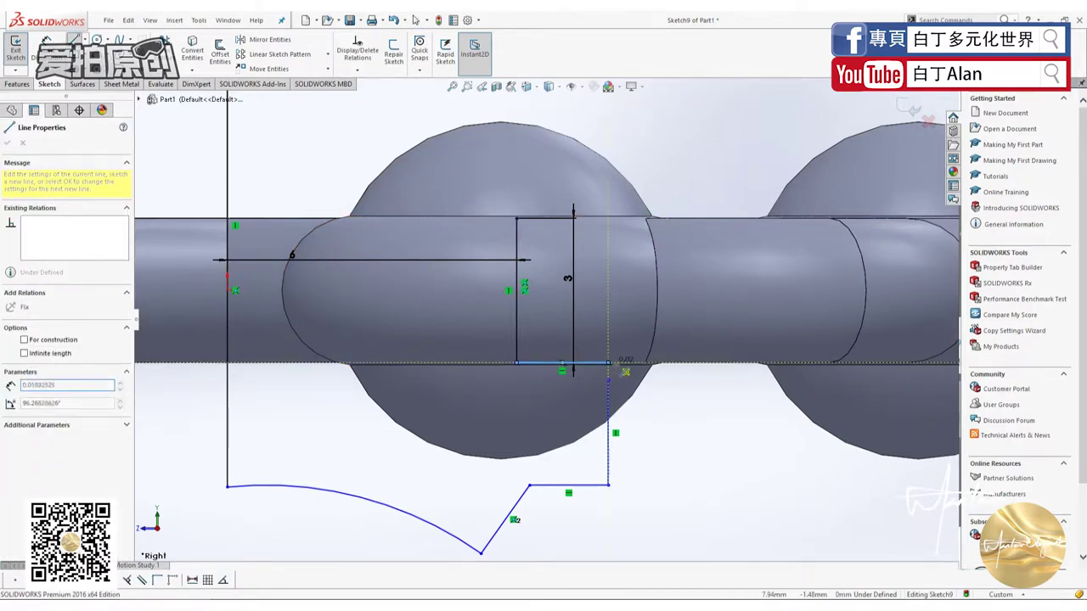
key("Escape")
left_click(610, 363)
key("Escape")
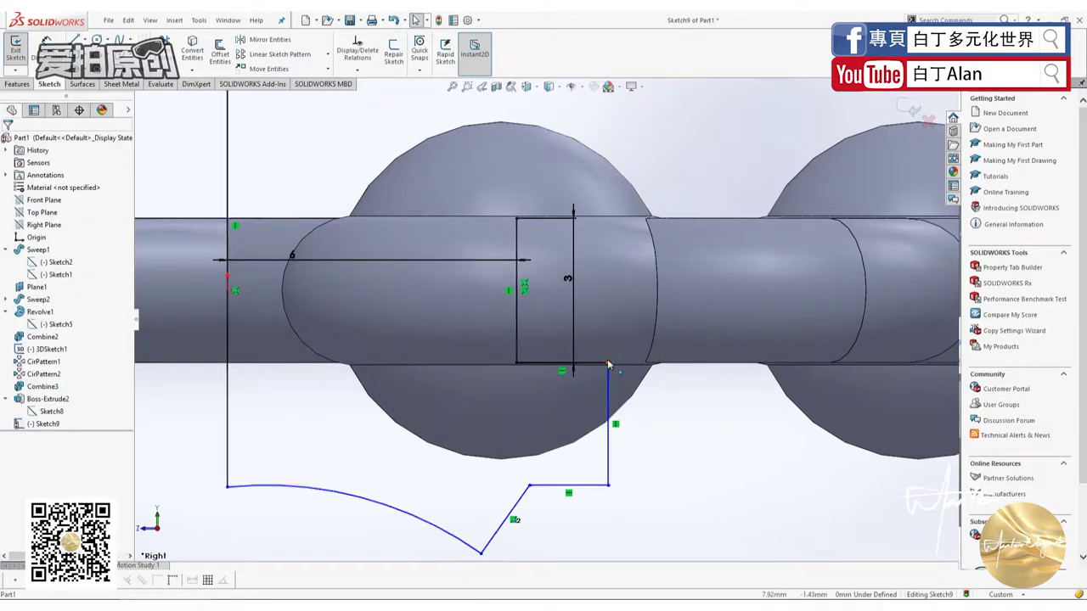
scroll(488, 377, "up", 5)
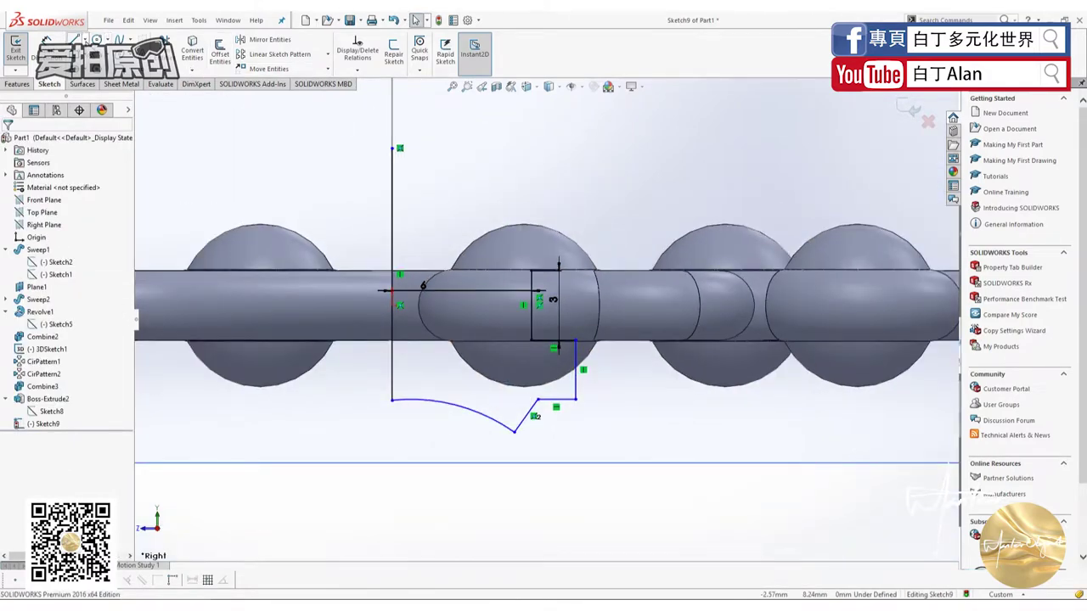
Draw a horizontal construction centerline through the origin along the tube's axis
left_click(92, 68)
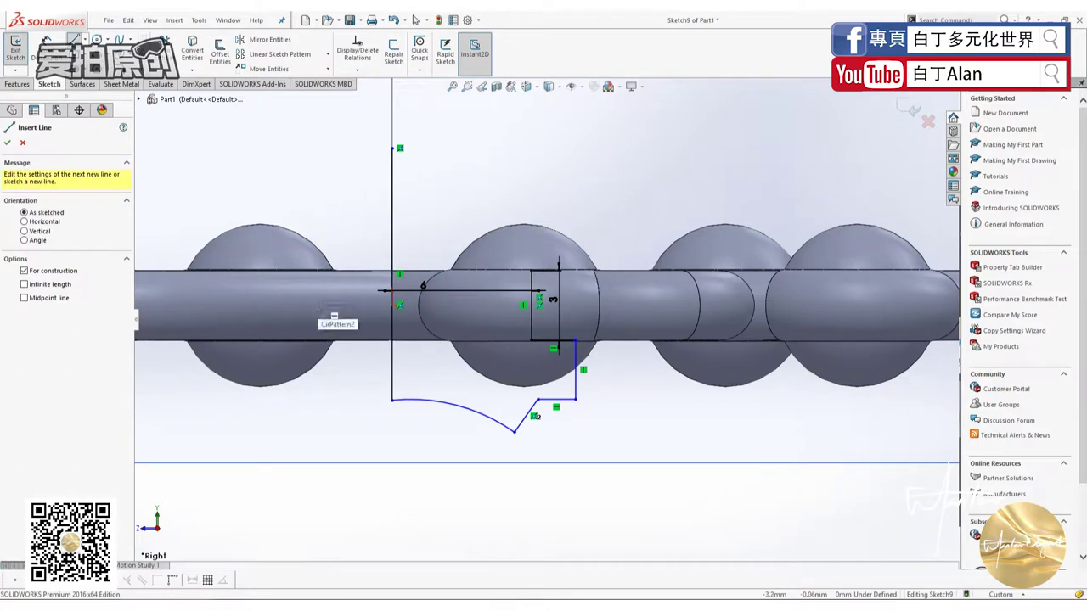
left_click(318, 305)
left_click(634, 305)
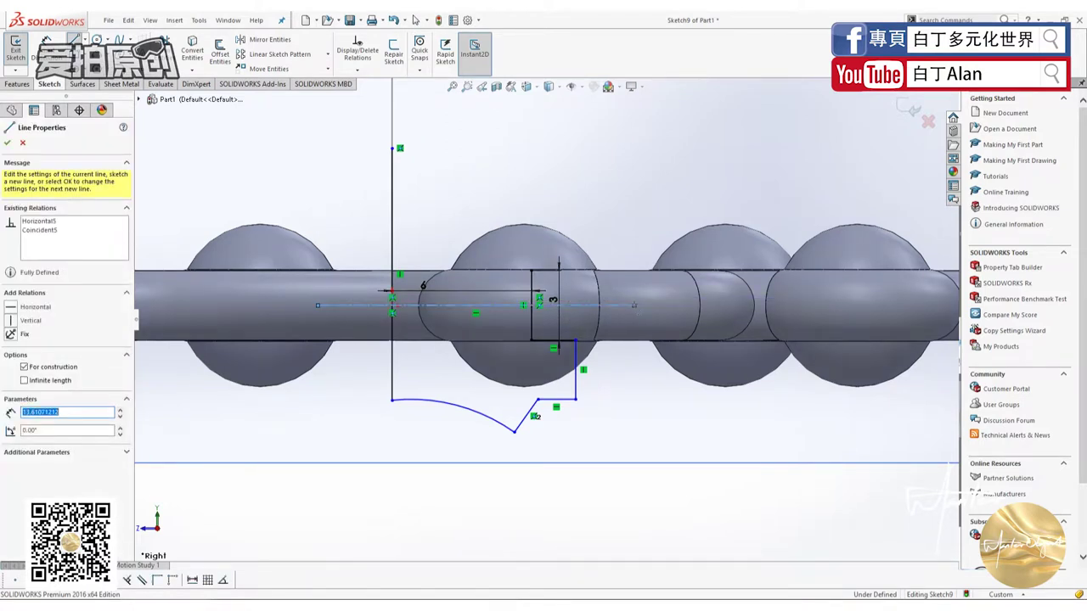
key("Escape")
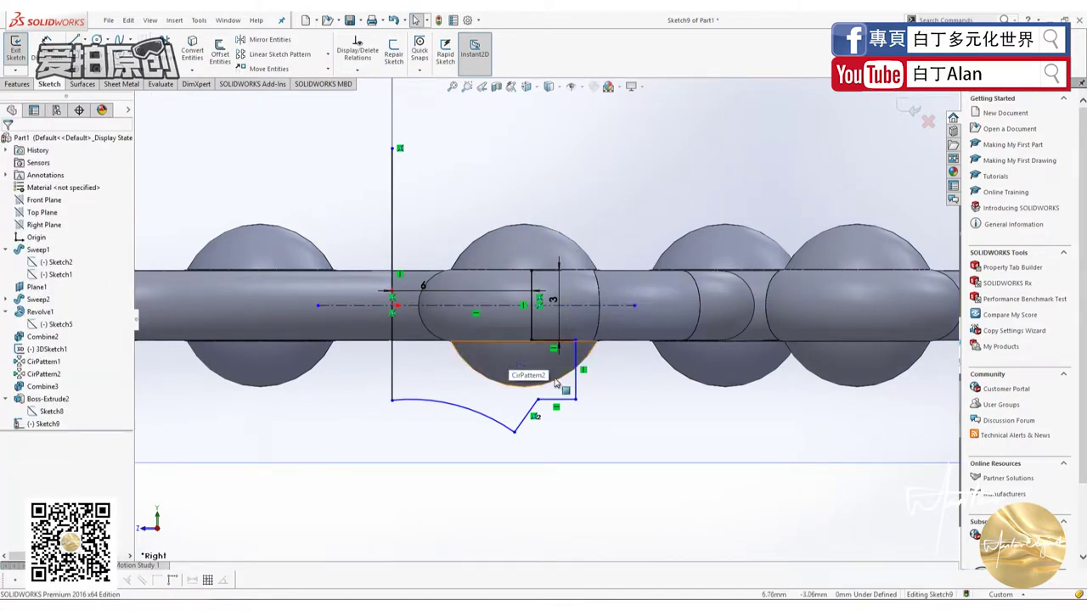
scroll(578, 358, "down", 1)
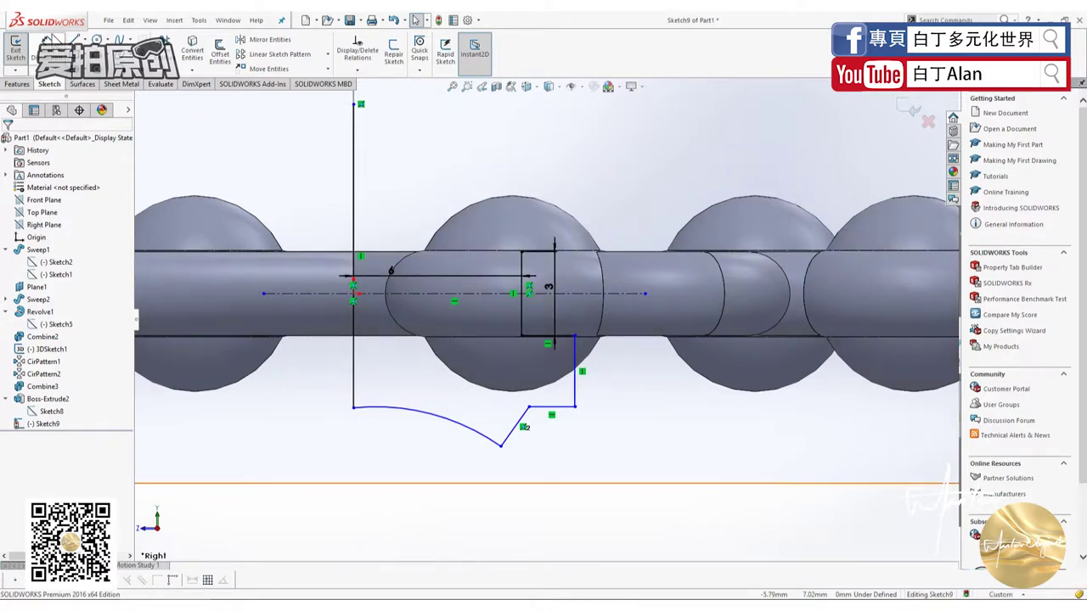
Dimension the short vertical line to 2 mm and the short horizontal line to 1 mm
left_click(575, 388)
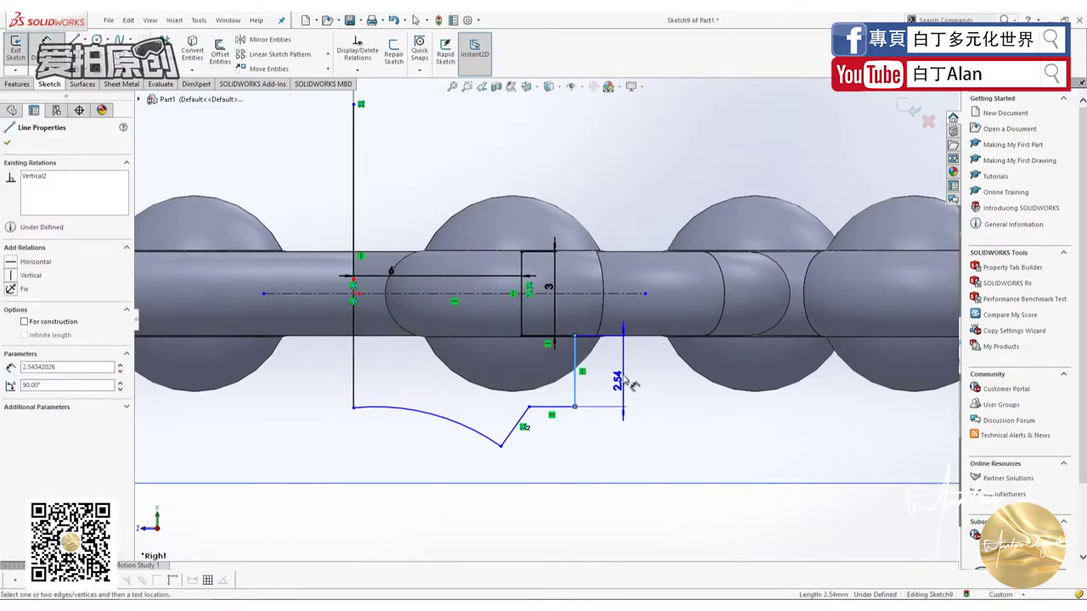
left_click(624, 380)
type("2.00mm")
key("Return")
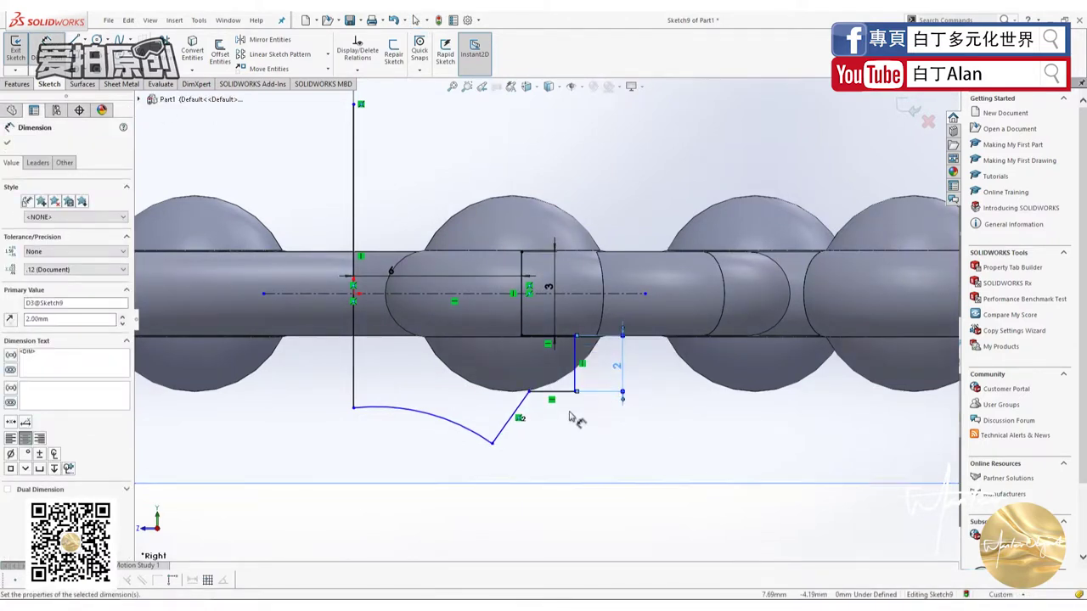
left_click(574, 413)
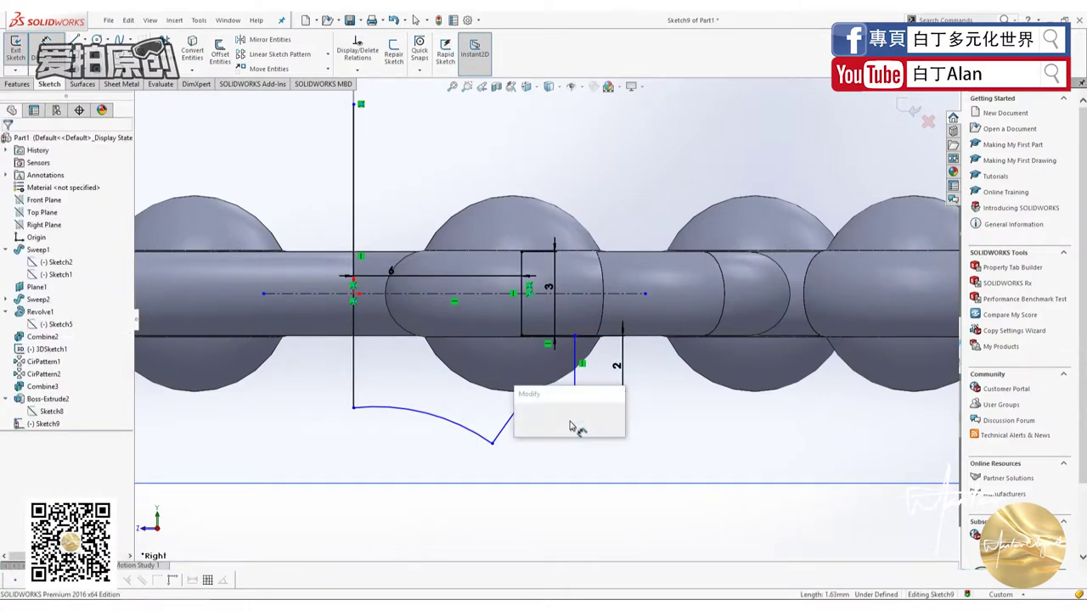
left_click(569, 420)
type("1")
key("Return")
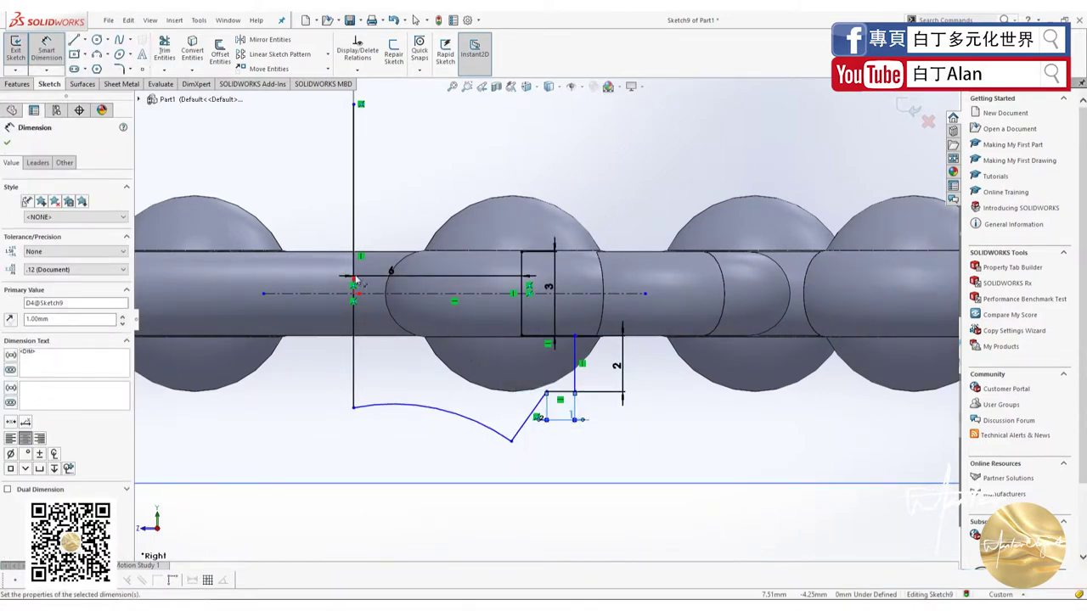
key("Escape")
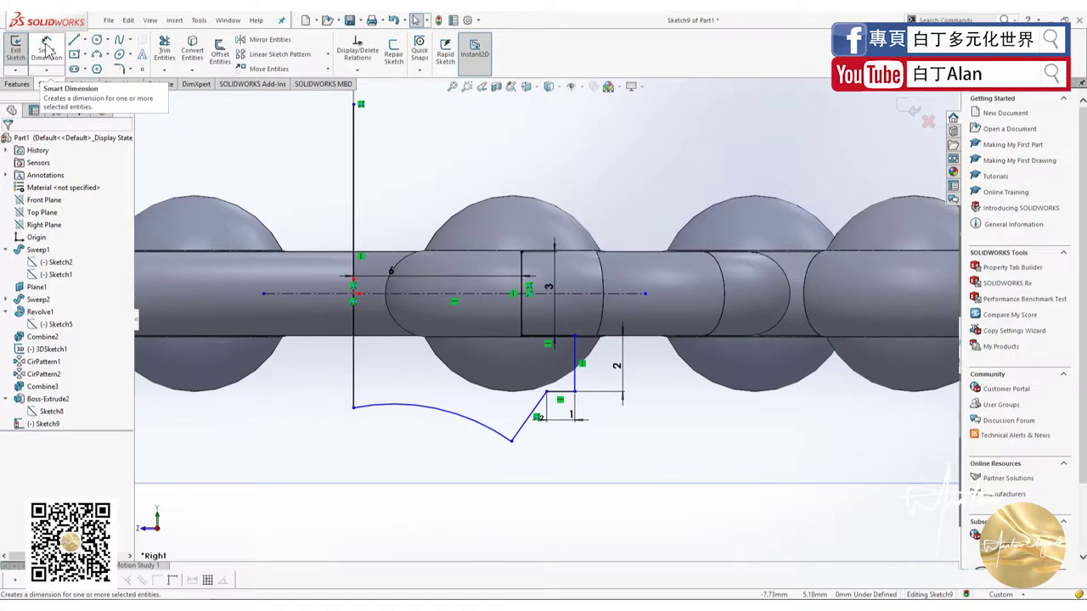
Set the angle between the slanted and short horizontal lines to 135°
left_click(46, 46)
left_click(538, 415)
left_click(573, 393)
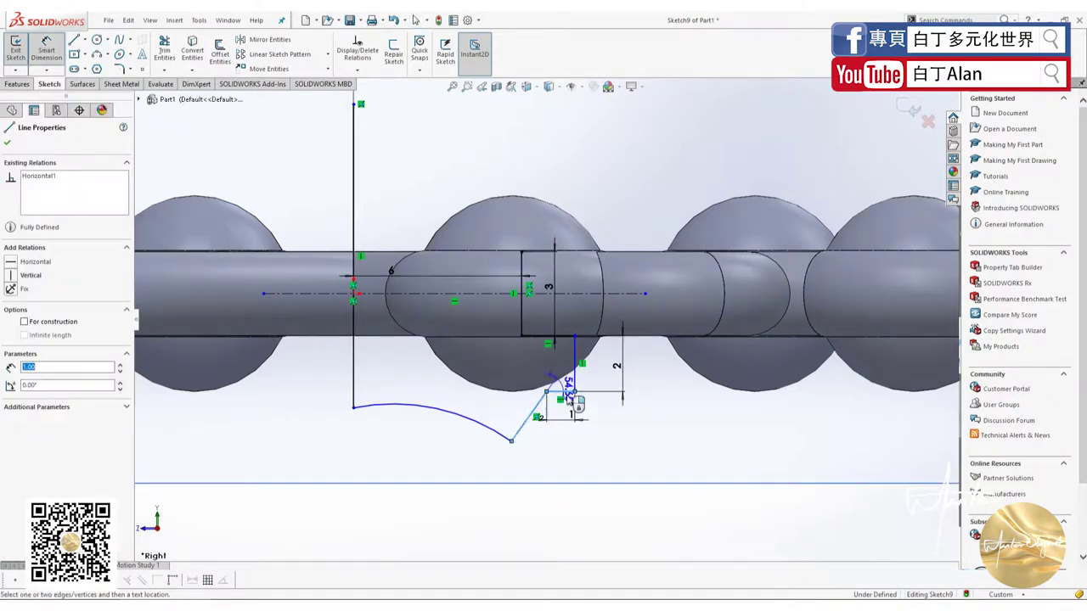
left_click(598, 430)
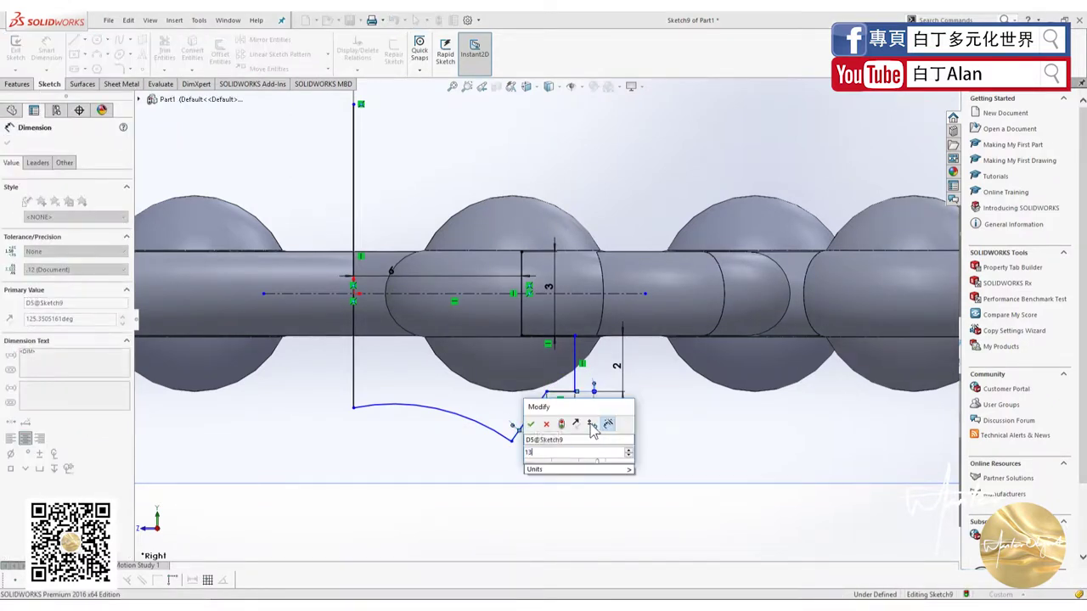
type("135")
key("Return")
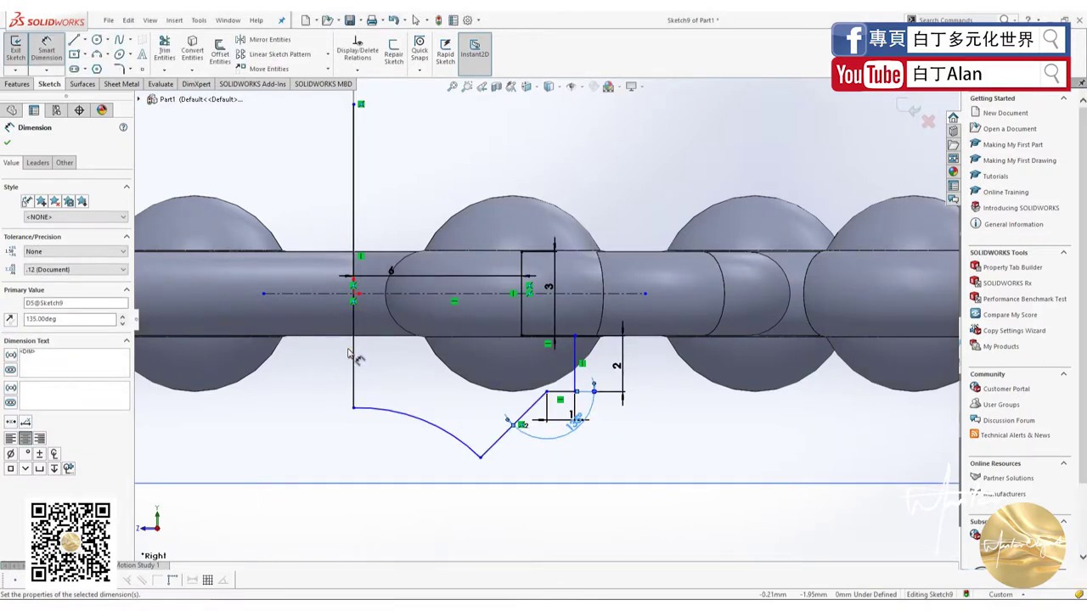
key("Escape")
left_click(59, 54)
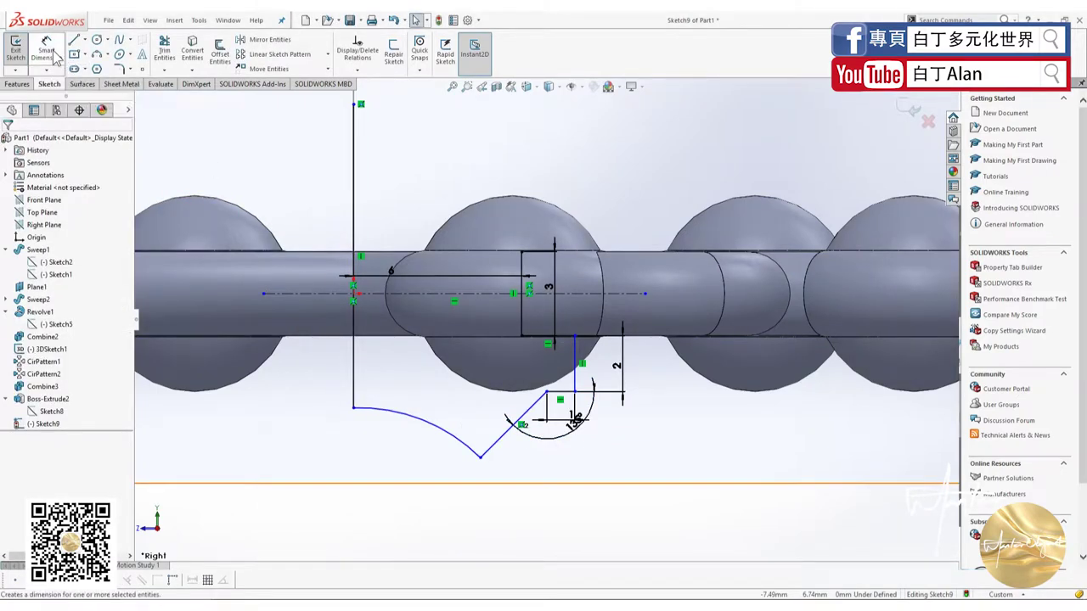
scroll(374, 361, "up", 3)
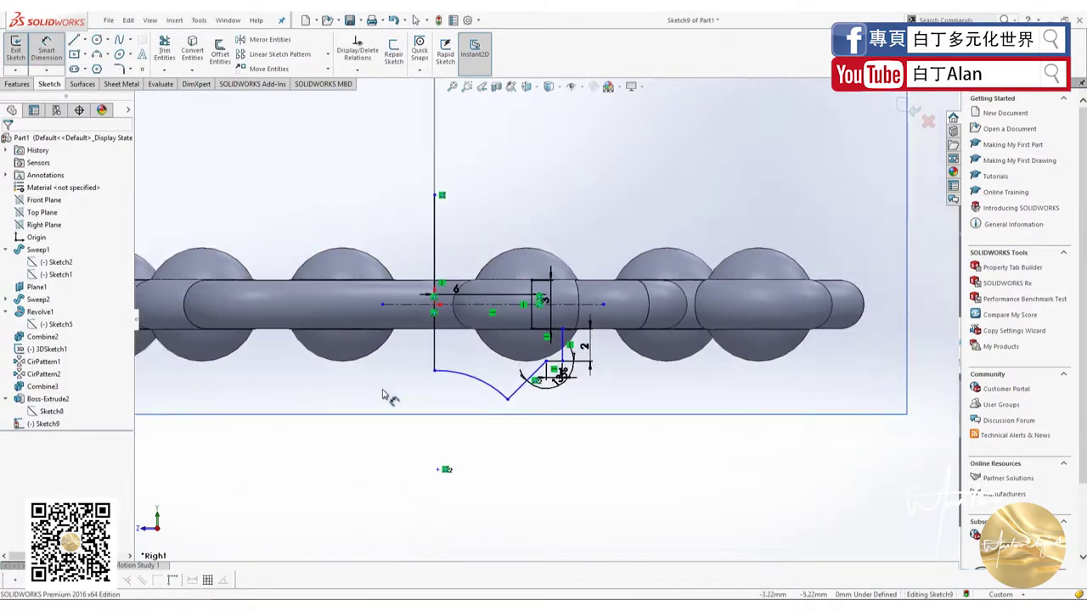
Dimension the long vertical profile line at 10 mm
left_click(423, 264)
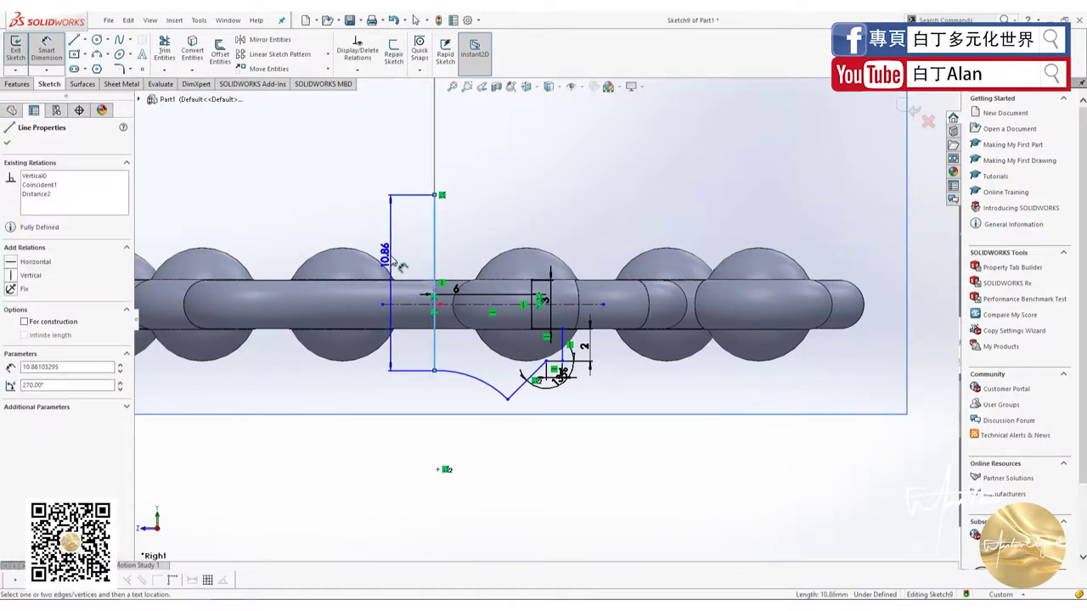
left_click(397, 264)
key("Return")
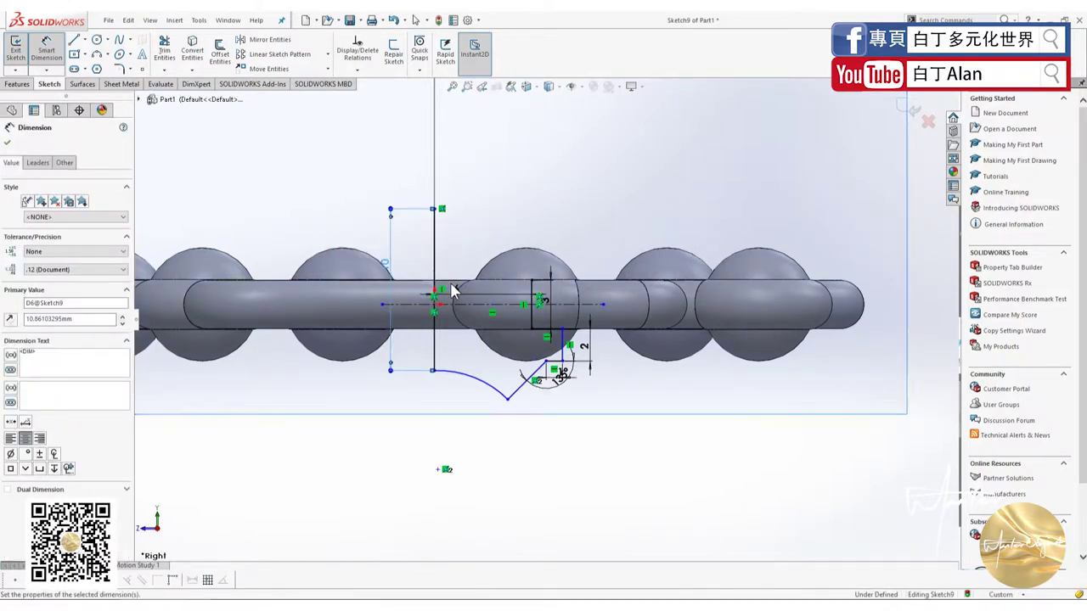
key("Escape")
key("Escape")
scroll(429, 289, "down", 1)
scroll(424, 289, "down", 2)
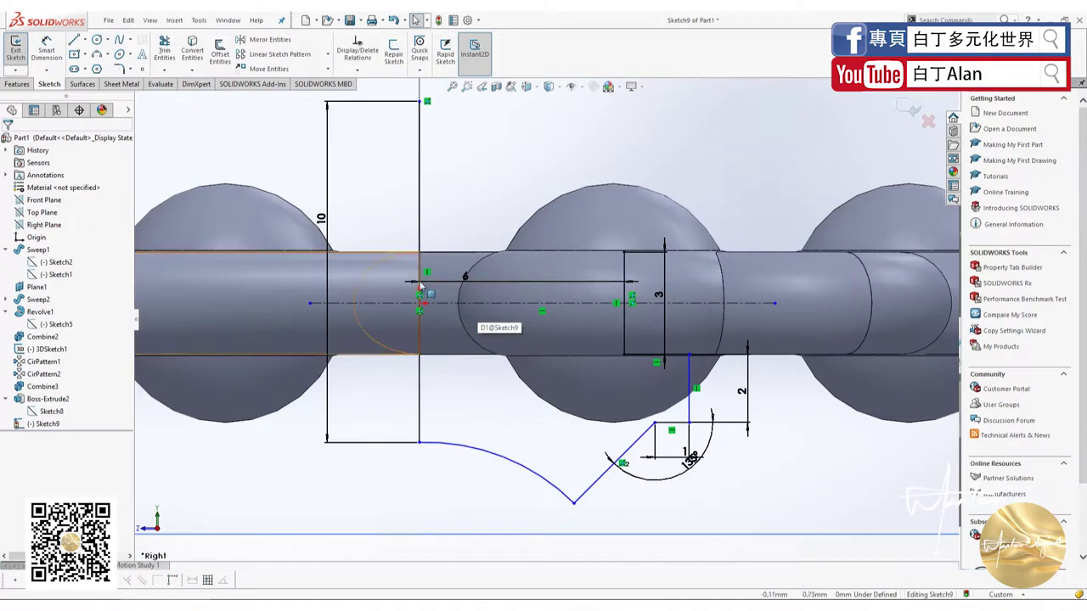
Add a Midpoint relation so the sketch point sits at the horizontal centerline's middle
left_click(419, 238)
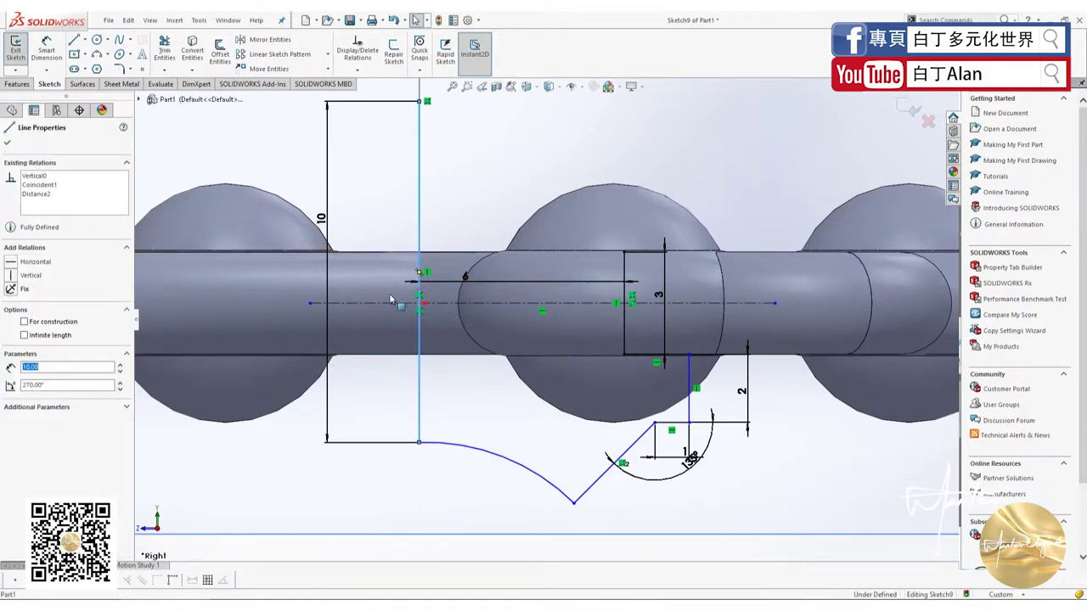
left_click(542, 303, "ctrl")
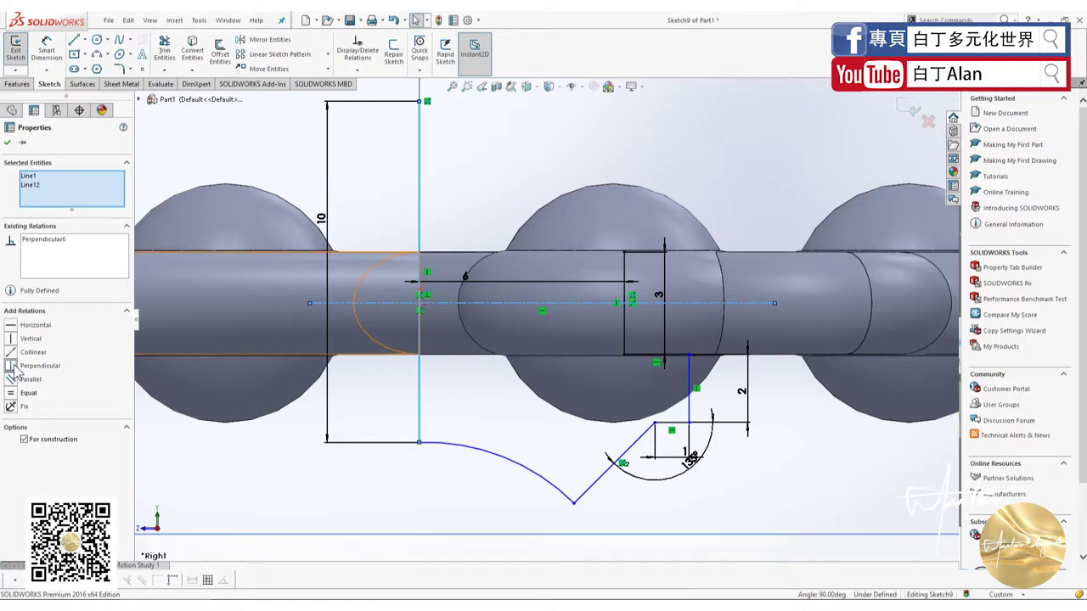
key("Escape")
left_click(419, 255)
key("Escape")
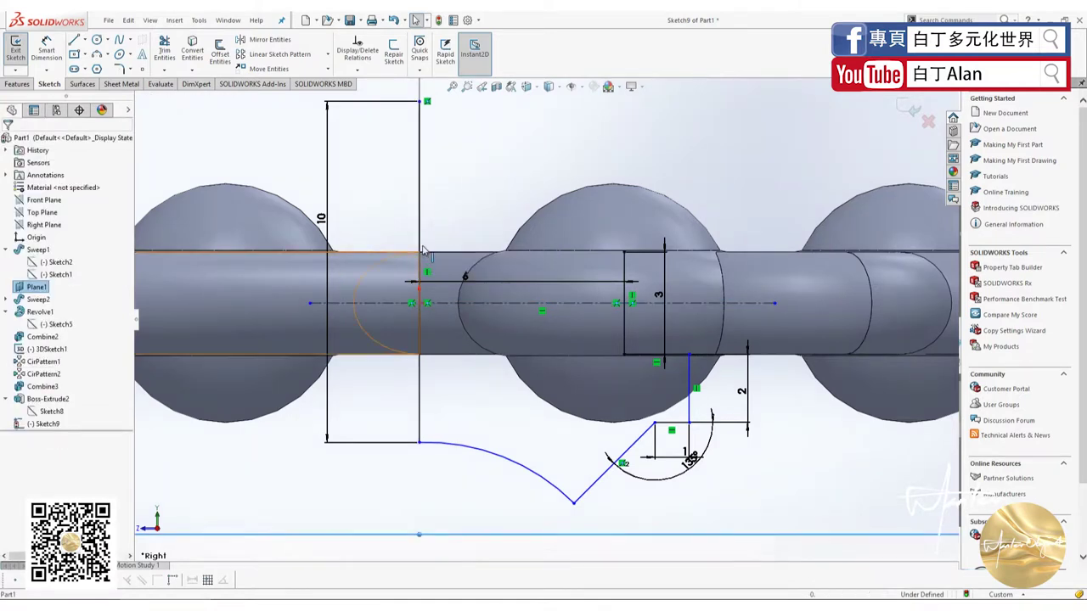
left_click(419, 270)
left_click(395, 303)
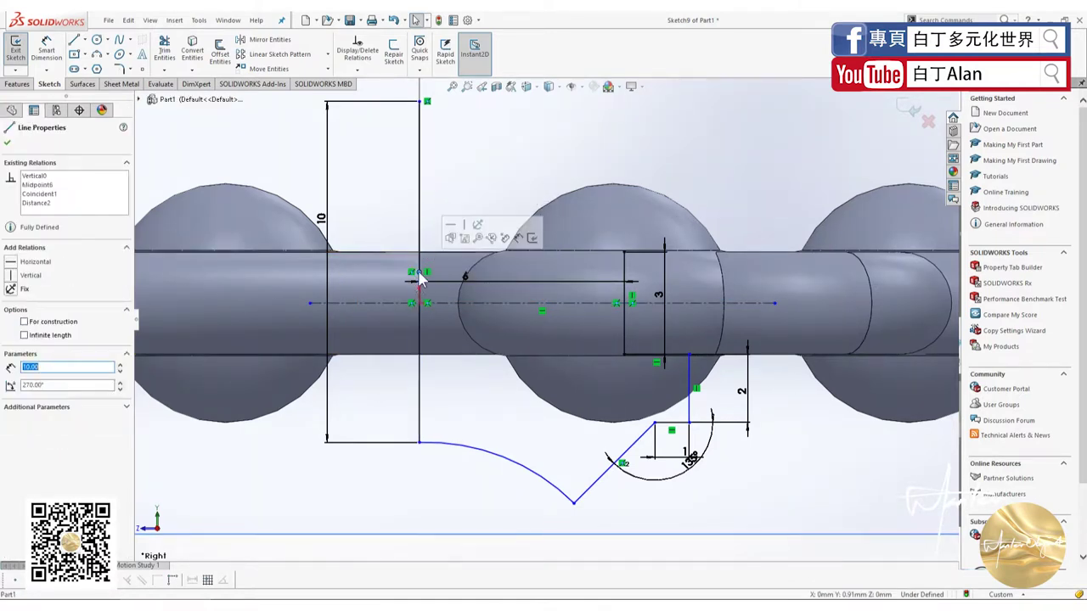
left_click(542, 303, "ctrl")
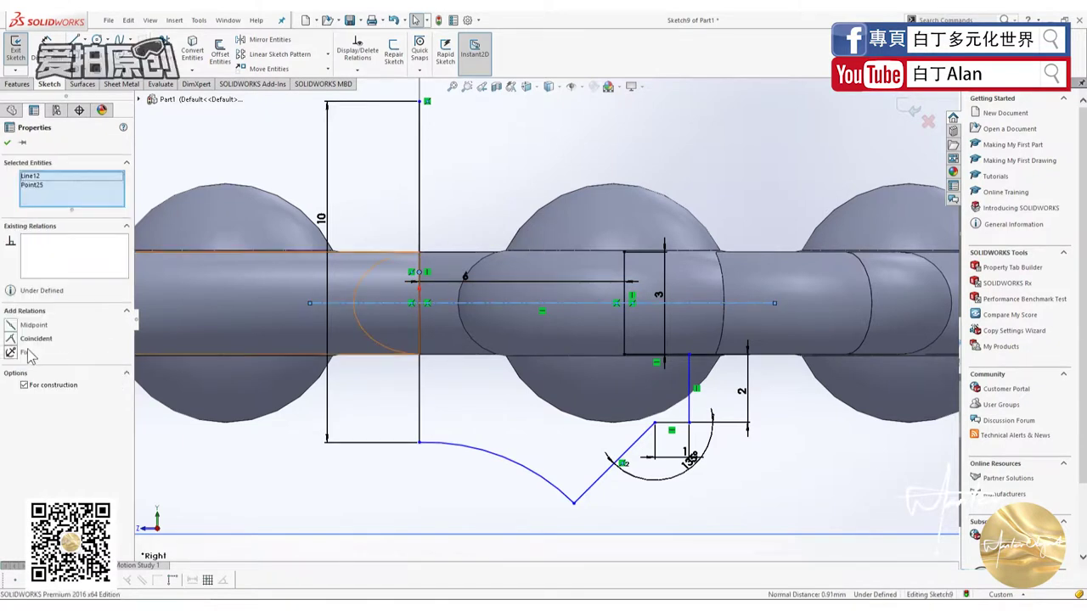
left_click(10, 326)
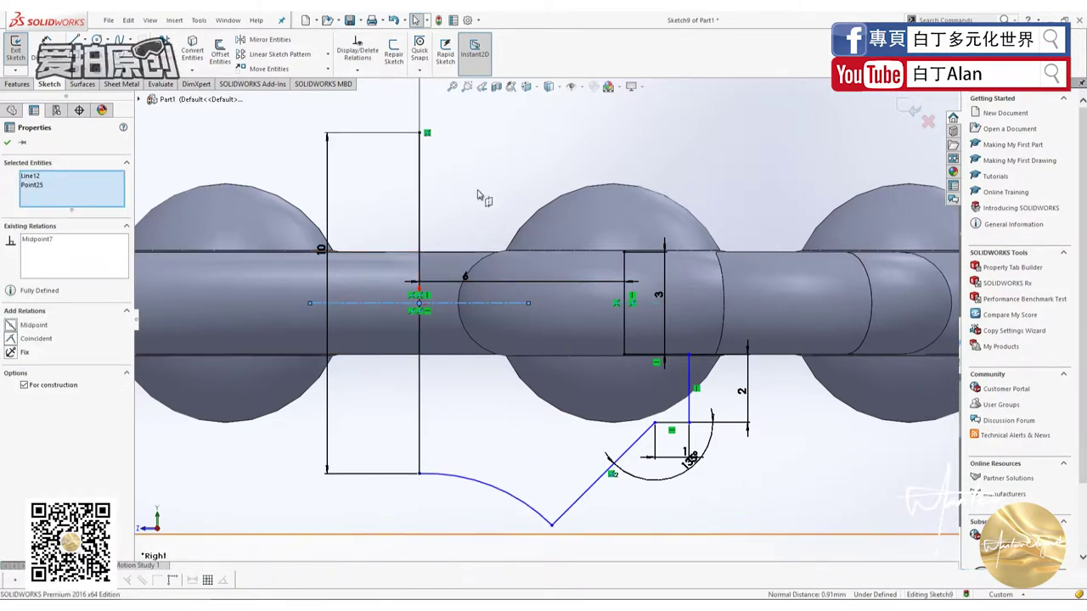
key("Escape")
scroll(563, 269, "down", 3)
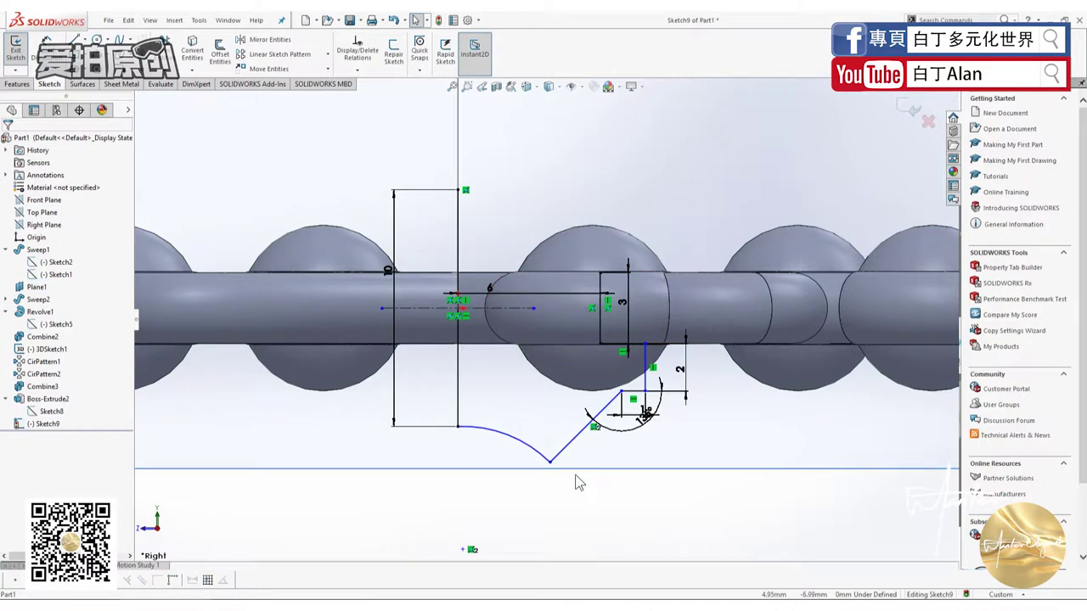
Drag the lower arc's endpoint to the right and return to the flat Right view
mouse_move(552, 463)
left_mouse_down()
mouse_move(597, 459)
mouse_move(566, 455)
left_mouse_up()
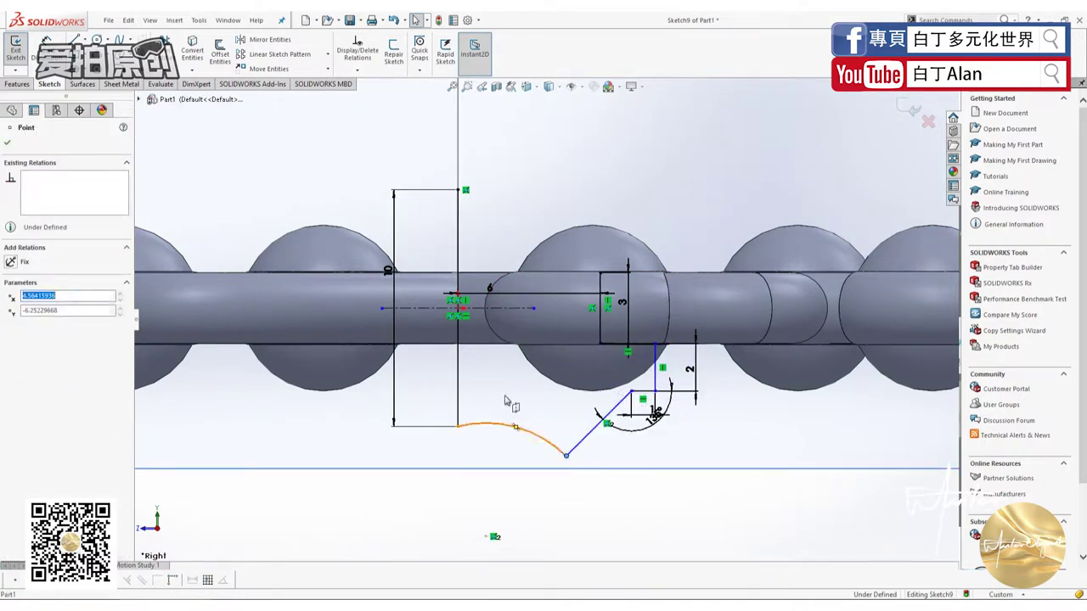
left_click(429, 520)
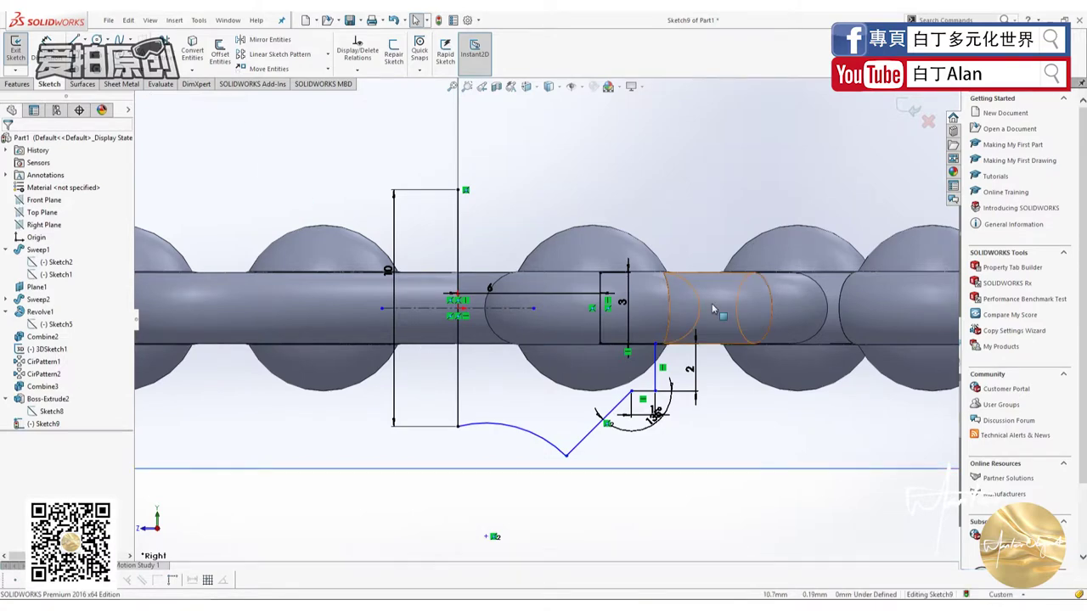
mouse_move(712, 303)
middle_mouse_down()
mouse_move(706, 230)
mouse_move(689, 303)
middle_mouse_up()
key("ctrl+4")
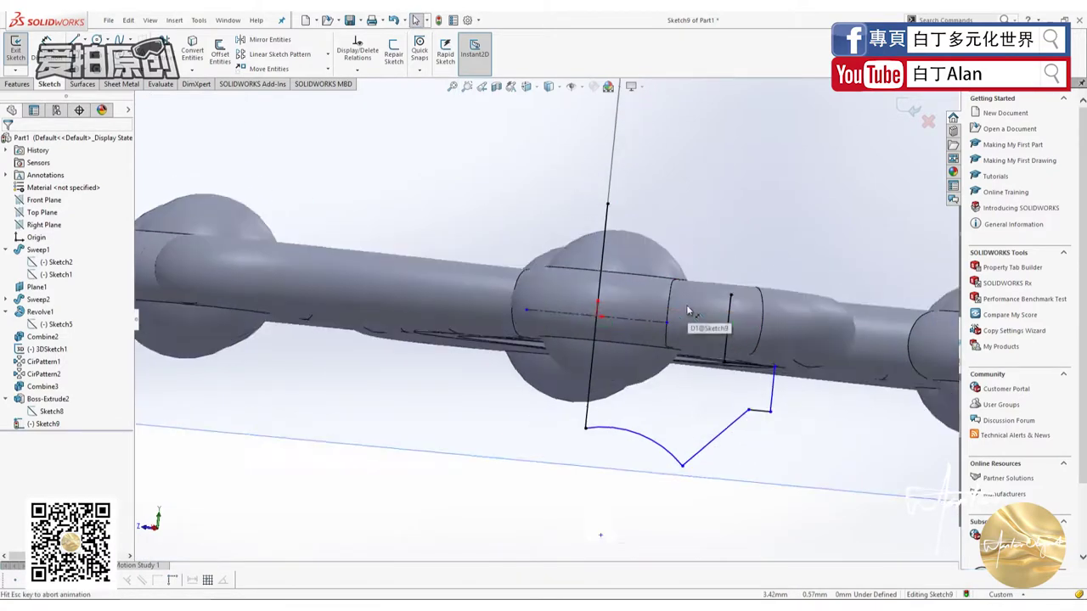
scroll(619, 421, "down", 3)
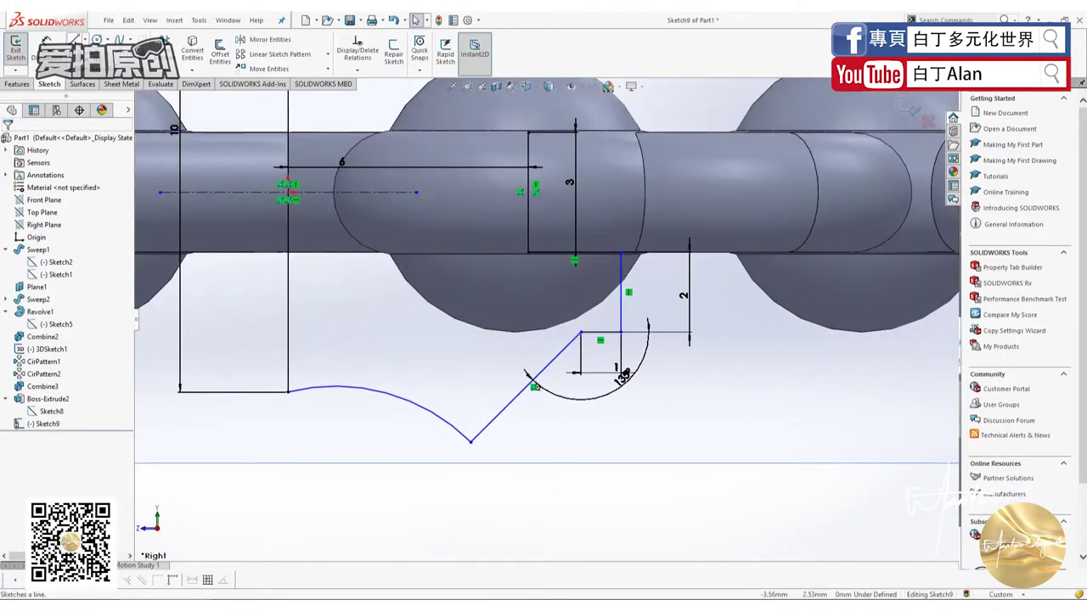
key("Escape")
left_click(623, 304)
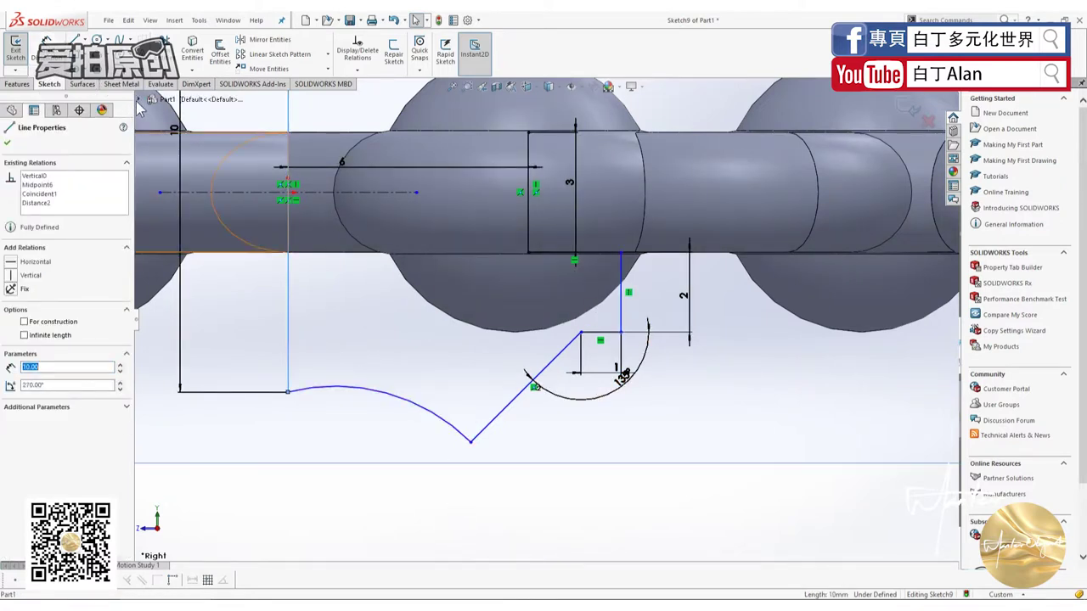
key("Escape")
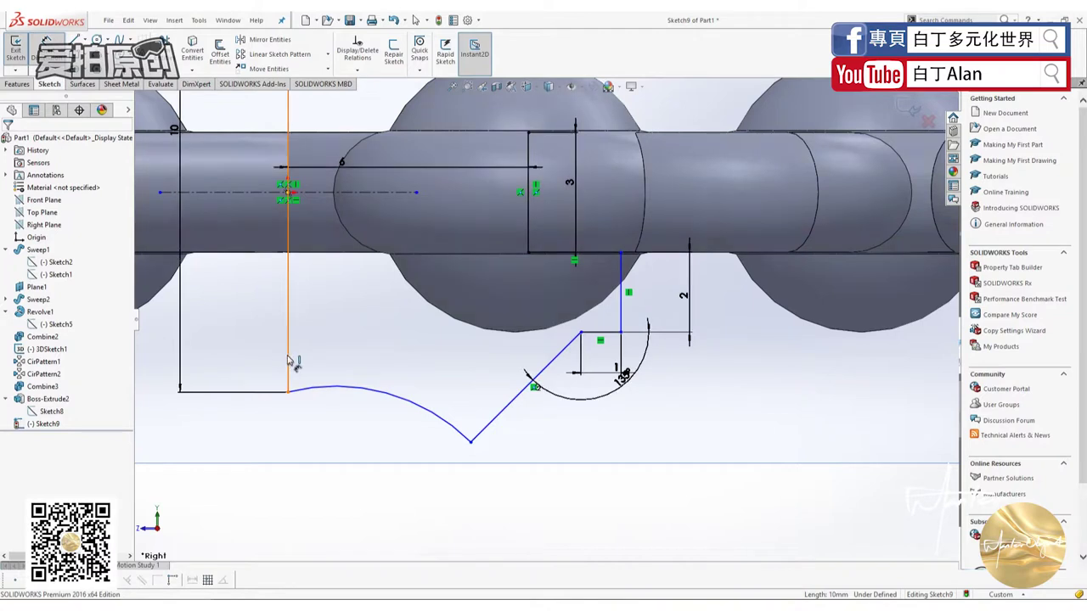
left_click(288, 356)
Dimension the spacing between the two vertical lines as 8
left_click(621, 306)
left_click(458, 505)
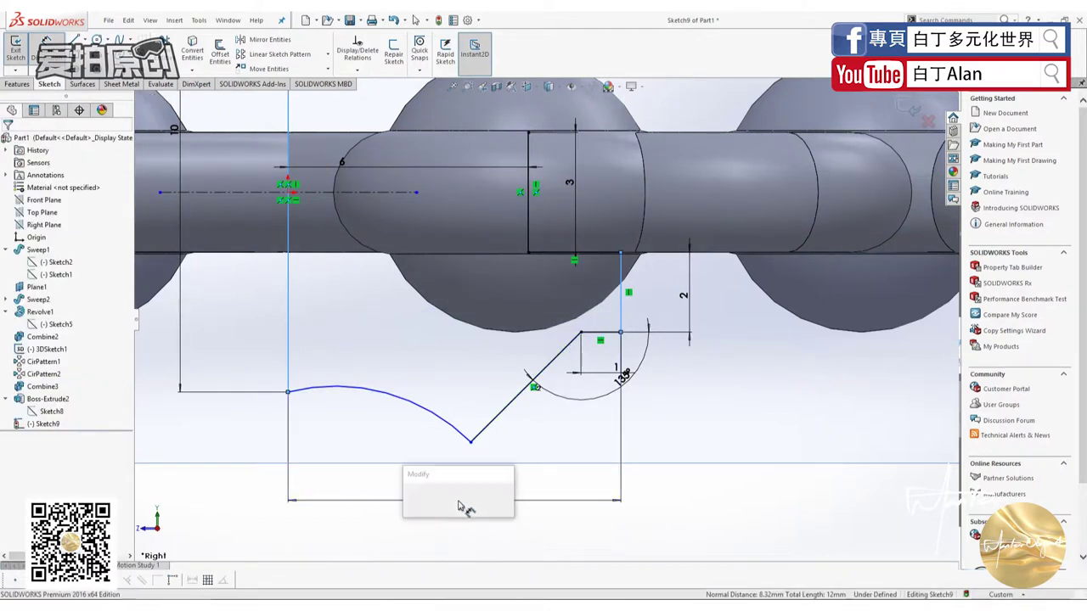
type("8")
key("Return")
key("Escape")
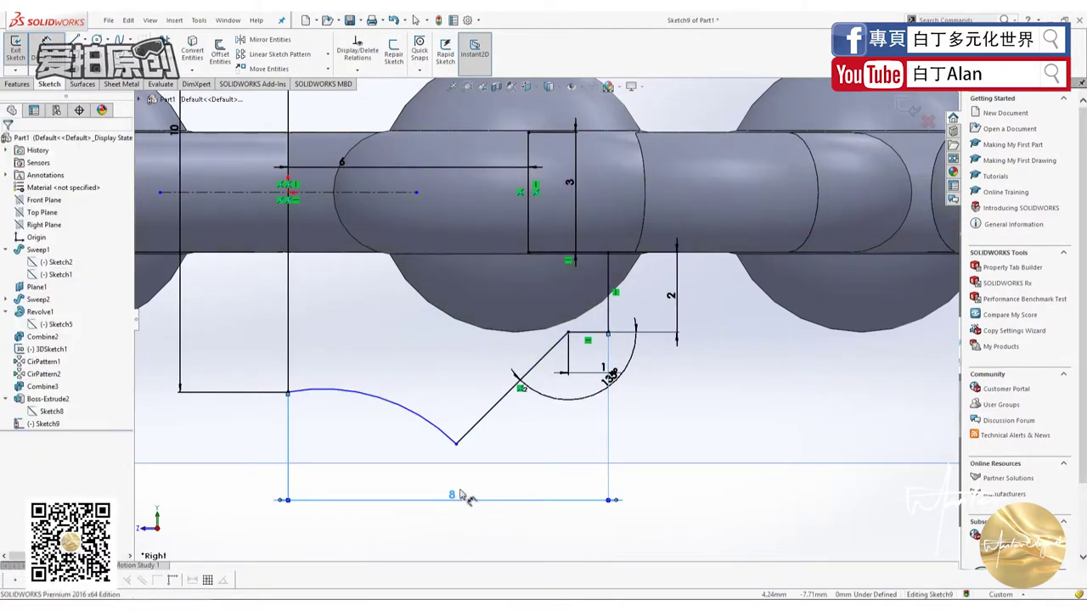
Undo a trial tangent relation and drag the lower arc so it dips lower
left_click(329, 391)
left_click(501, 398, "ctrl")
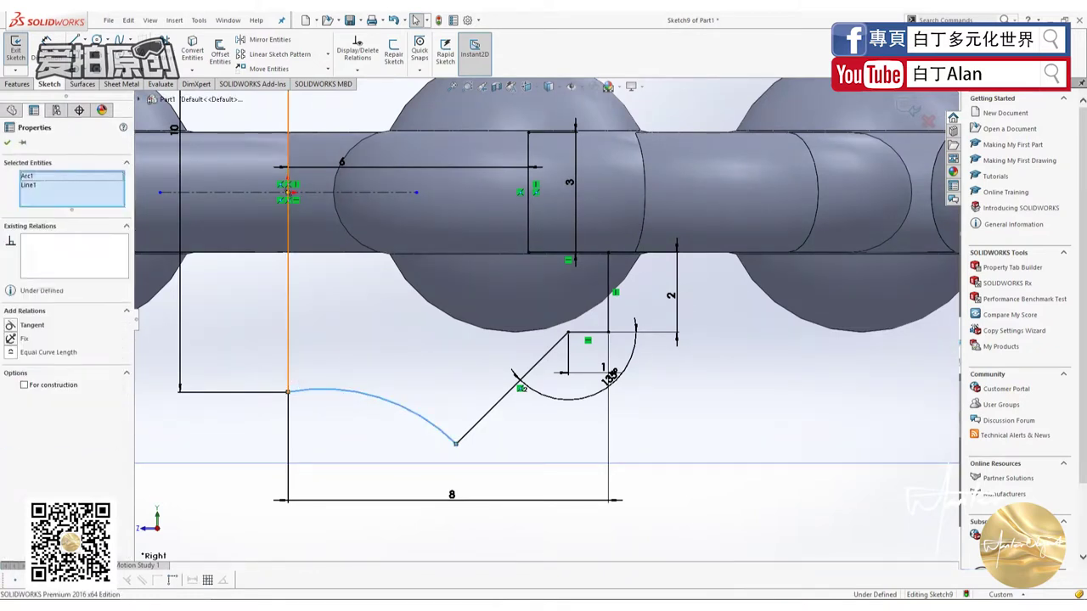
left_click(11, 326)
key("ctrl+z")
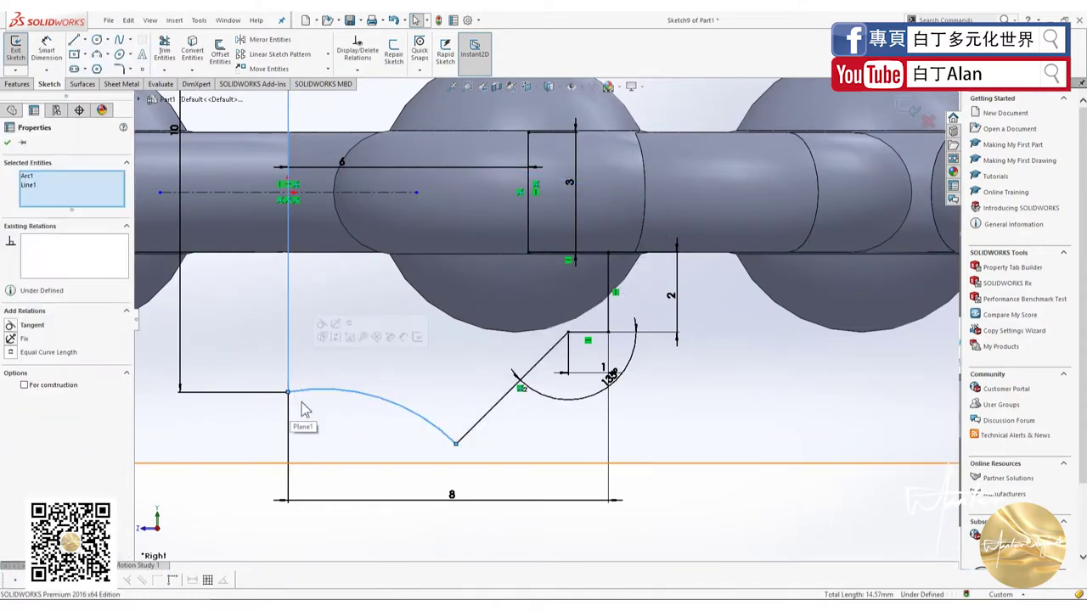
left_click(351, 398)
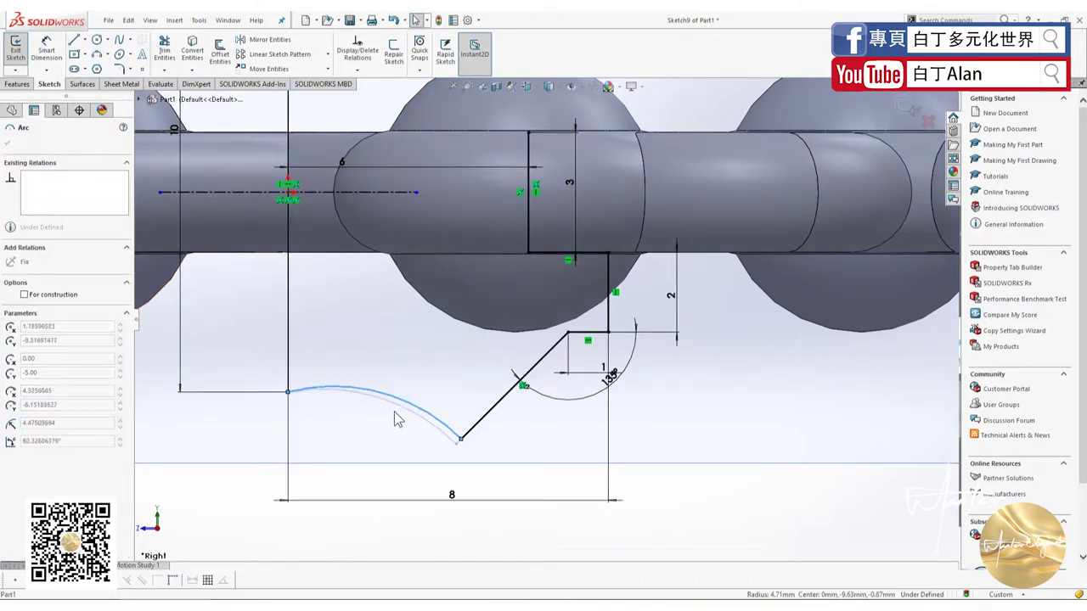
left_click_drag(395, 419, 401, 368)
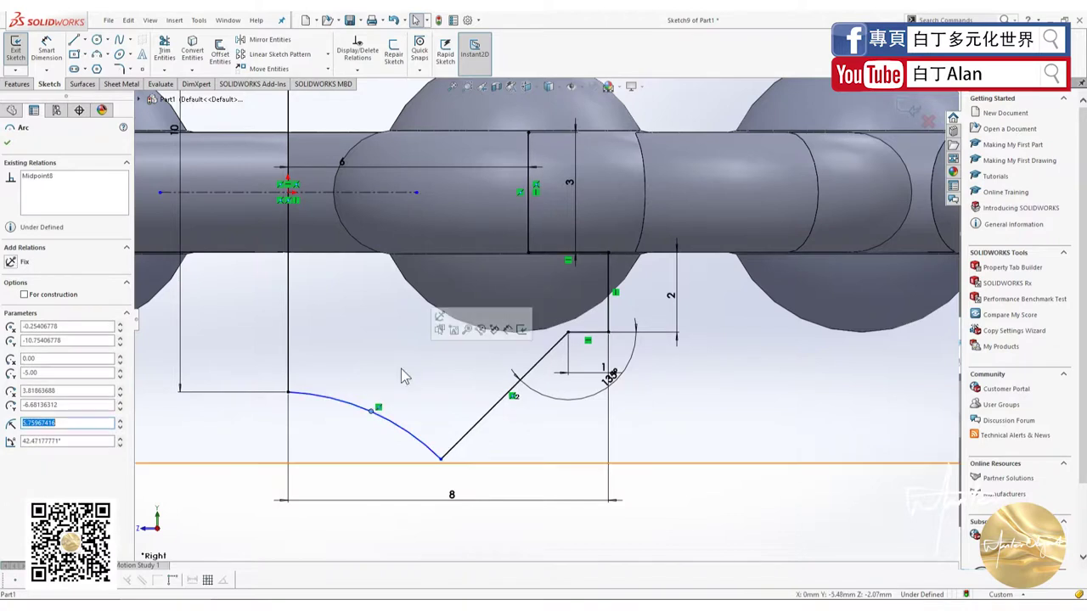
left_click(401, 369)
Draw a horizontal construction centerline from the lower arc's left end
left_click(83, 39)
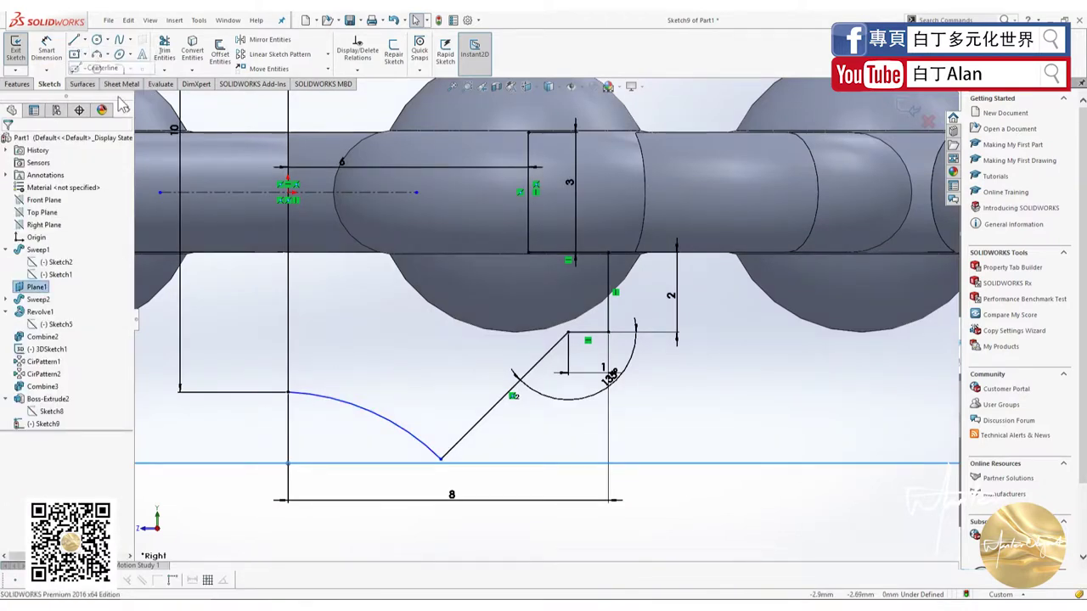
left_click(111, 61)
left_click(289, 393)
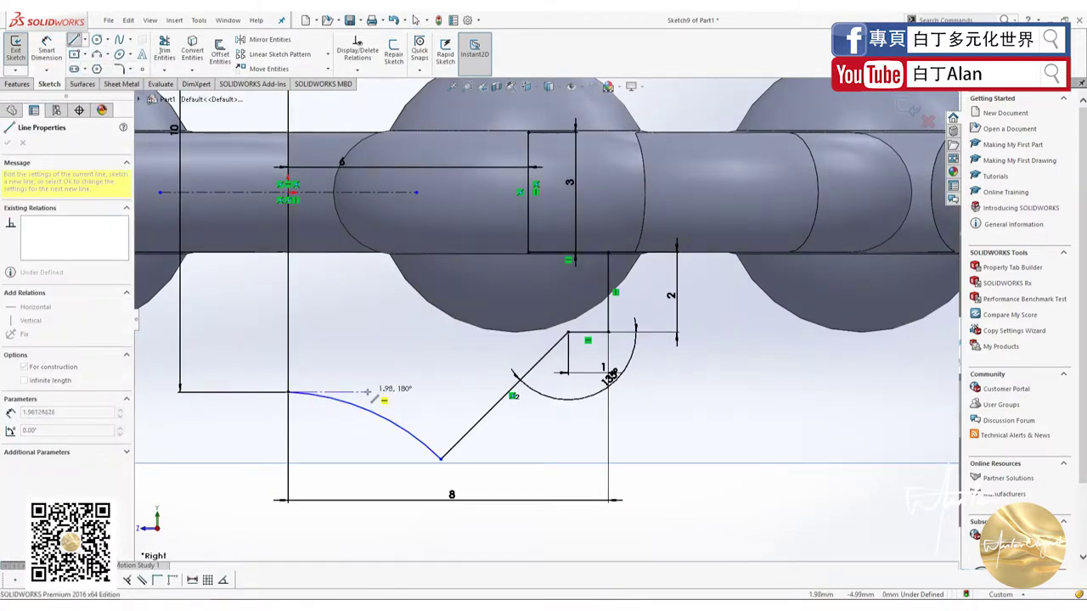
left_click(367, 392)
key("Escape")
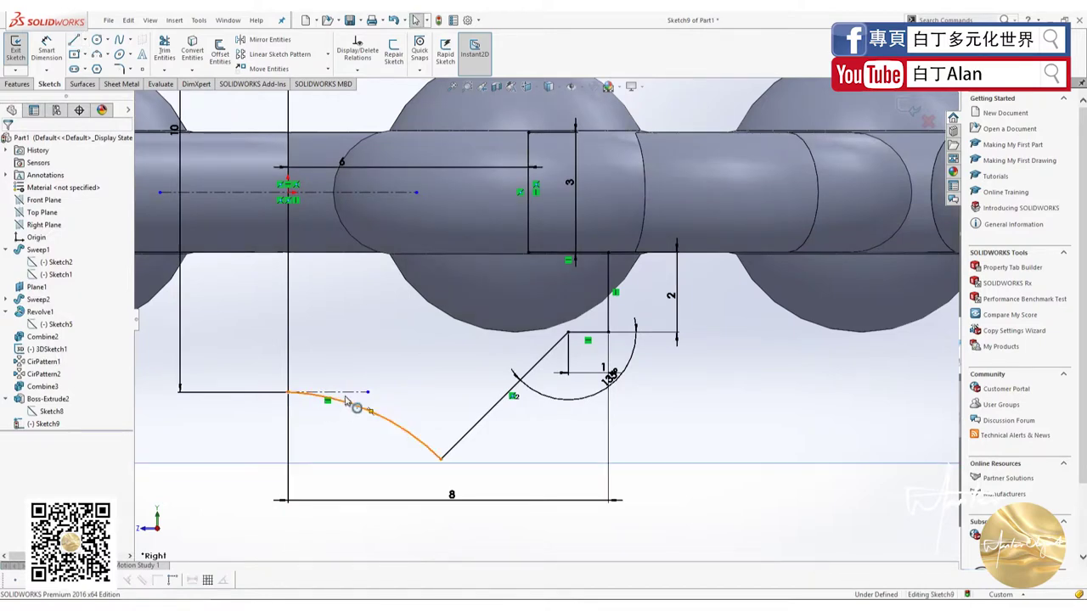
Make the lower arc tangent to the new centerline, fully defining the sketch
left_click(347, 401)
left_click(348, 392, "ctrl")
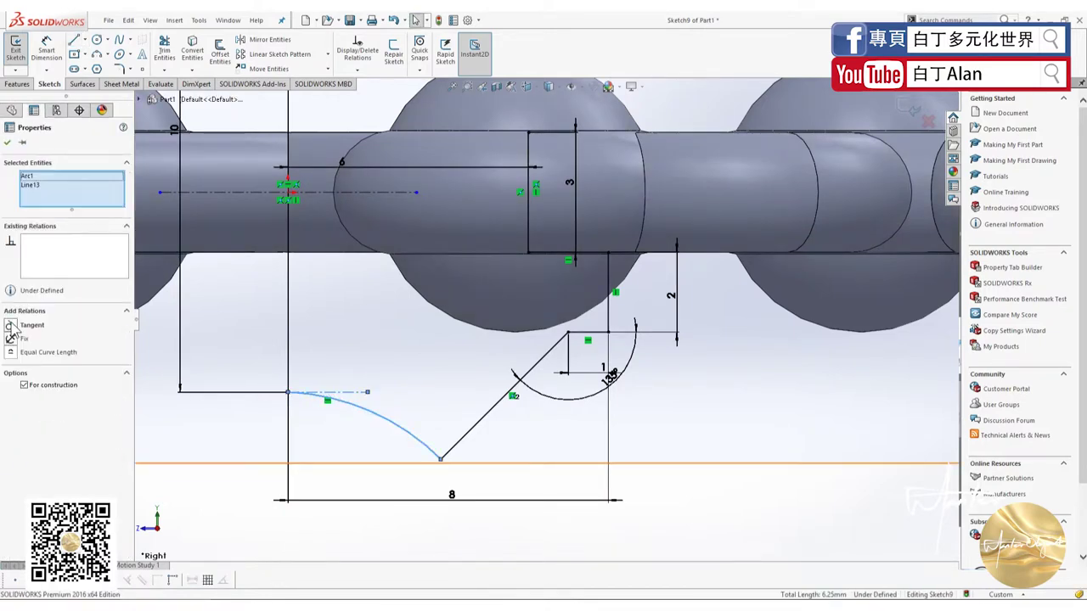
left_click(11, 327)
left_click(511, 474)
scroll(510, 474, "up", 2)
scroll(511, 474, "up", 1)
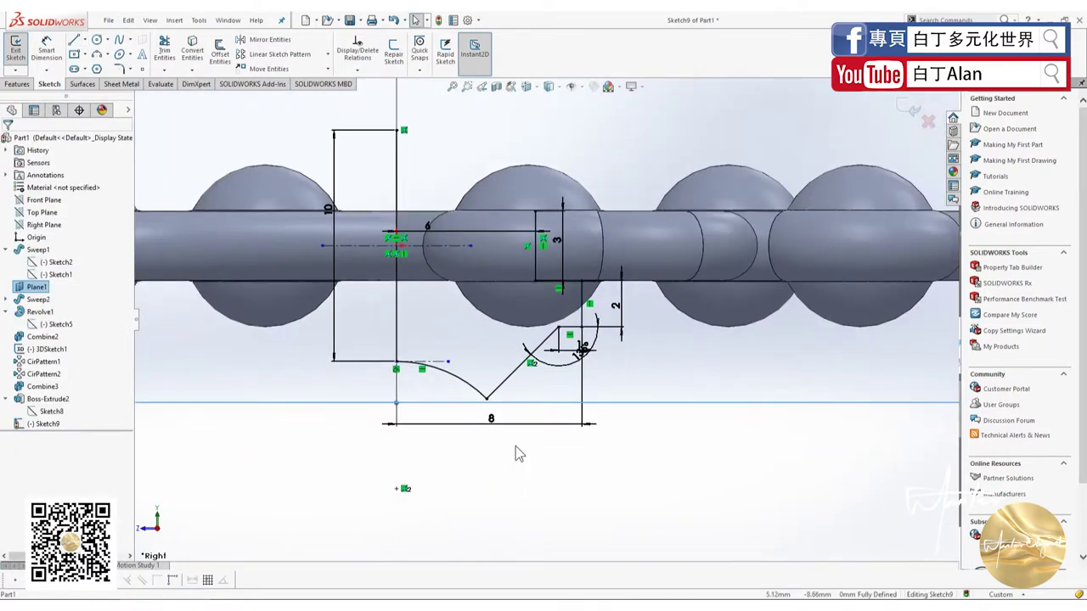
scroll(512, 401, "down", 2)
left_click(491, 405)
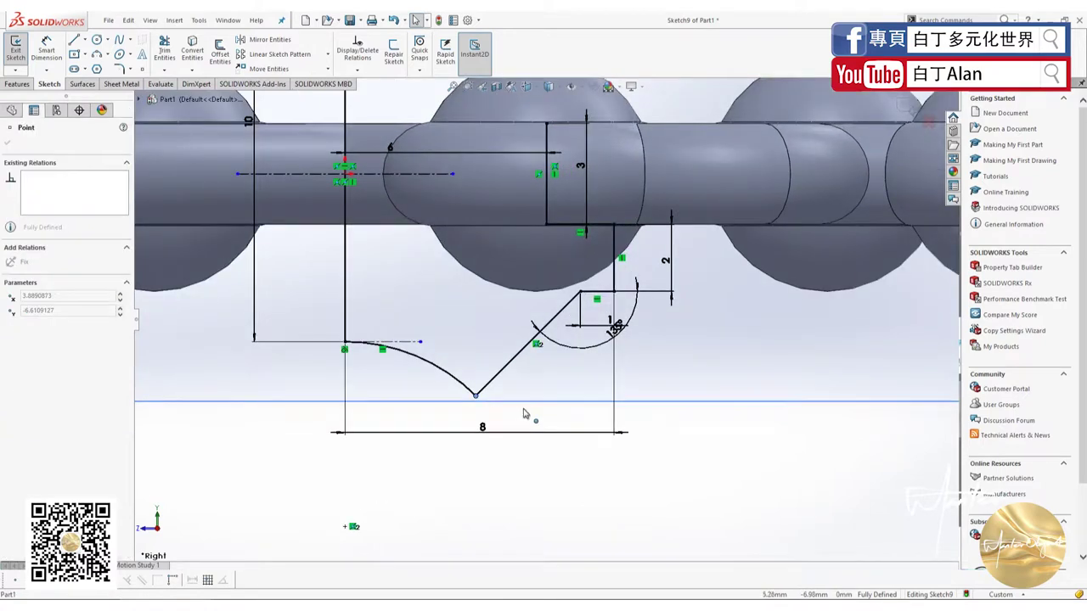
scroll(551, 314, "up", 2)
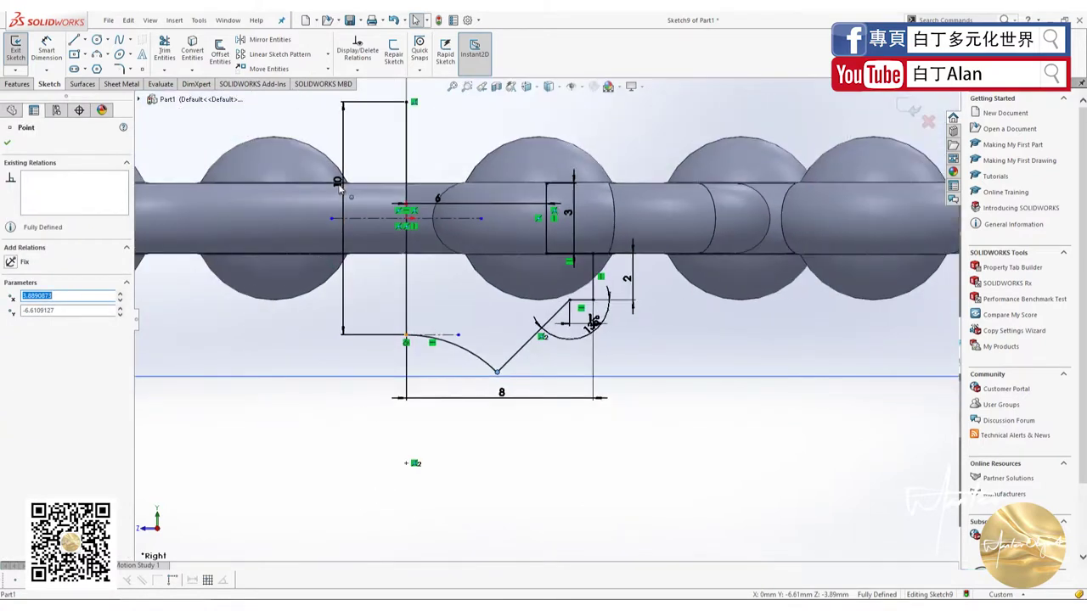
Change the long vertical line's 10 mm dimension to 6, then select the lower arc and slanted line
double_click(339, 186)
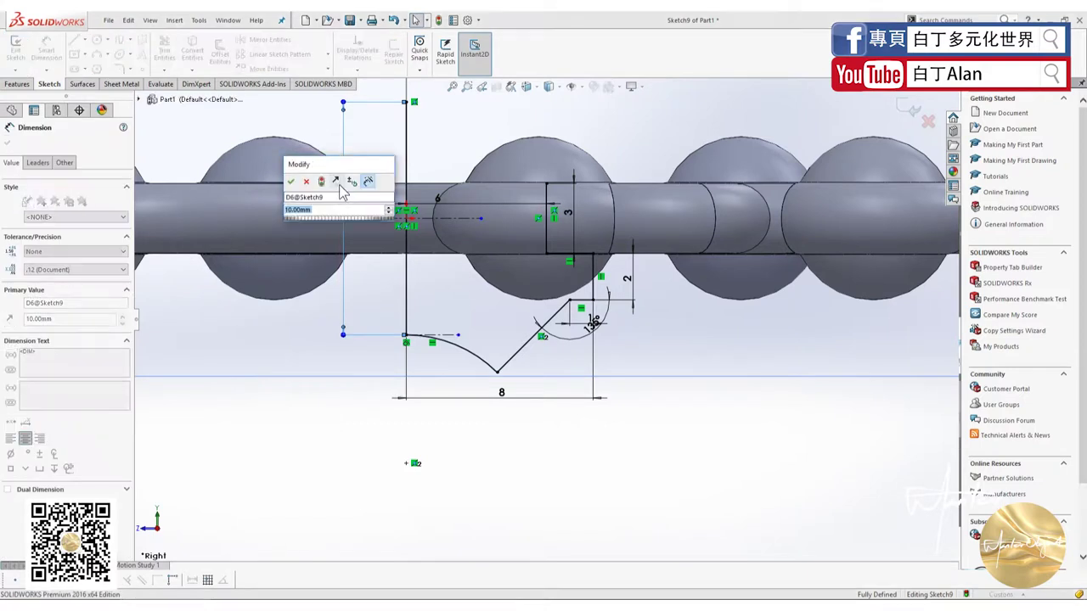
type("6")
key("Return")
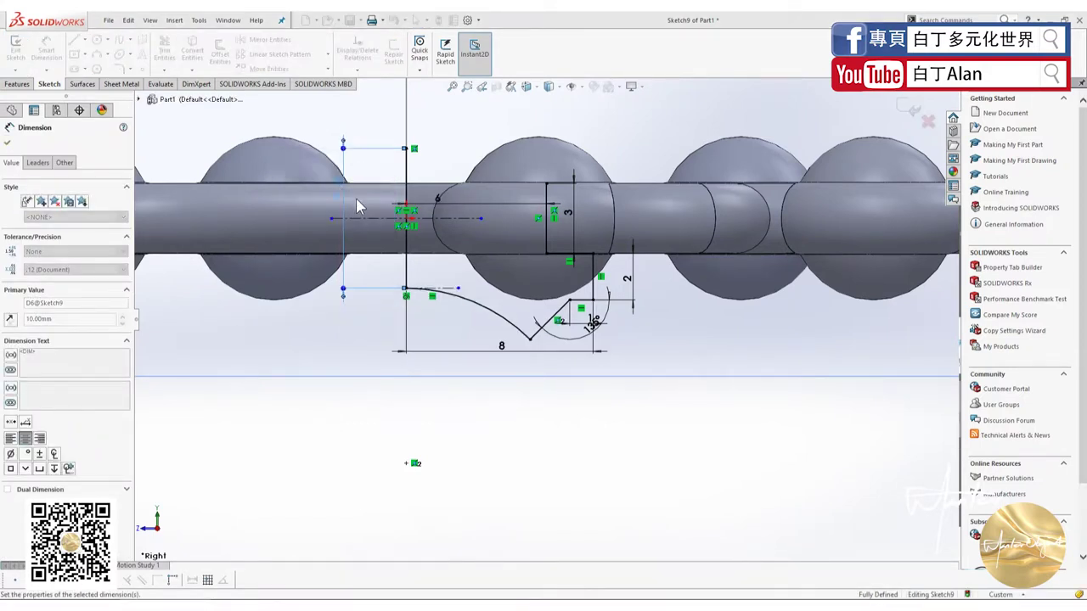
key("Escape")
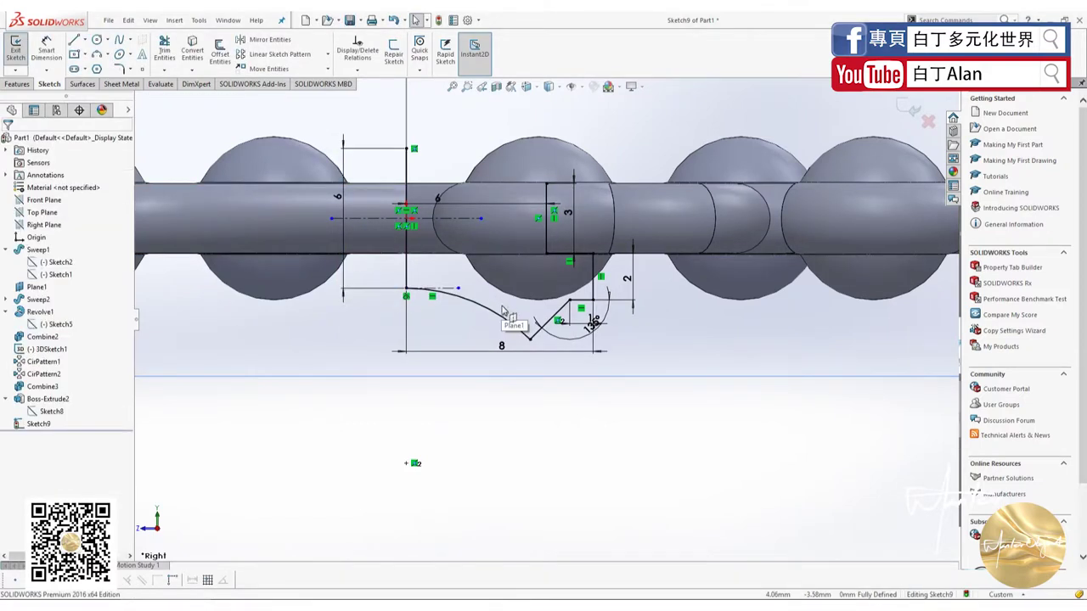
scroll(510, 322, "up", 1)
scroll(558, 374, "down", 1)
scroll(544, 271, "down", 2)
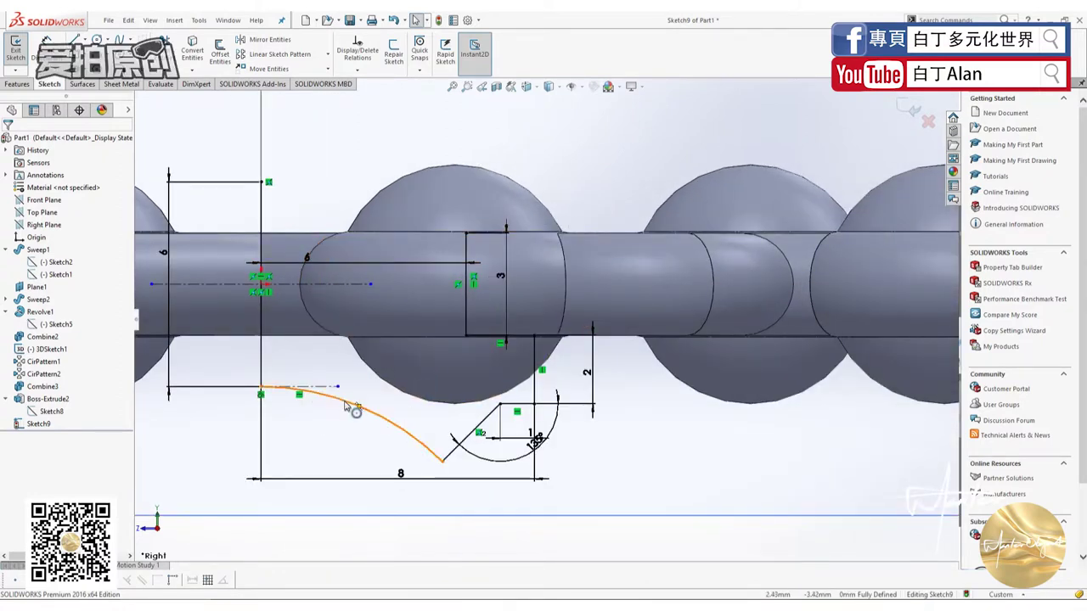
left_click(456, 435)
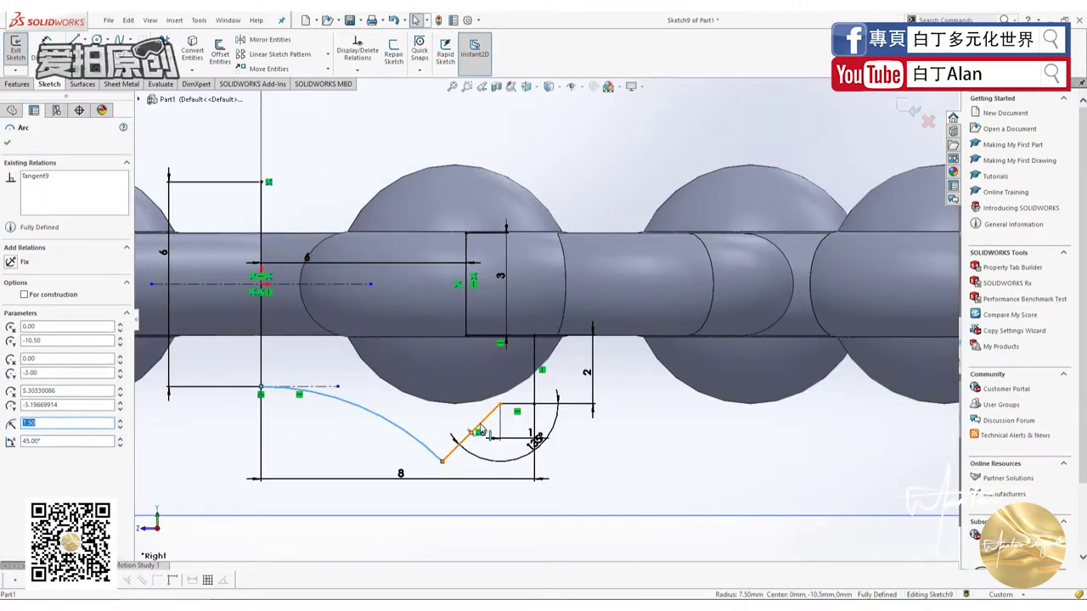
left_click(470, 432, "ctrl")
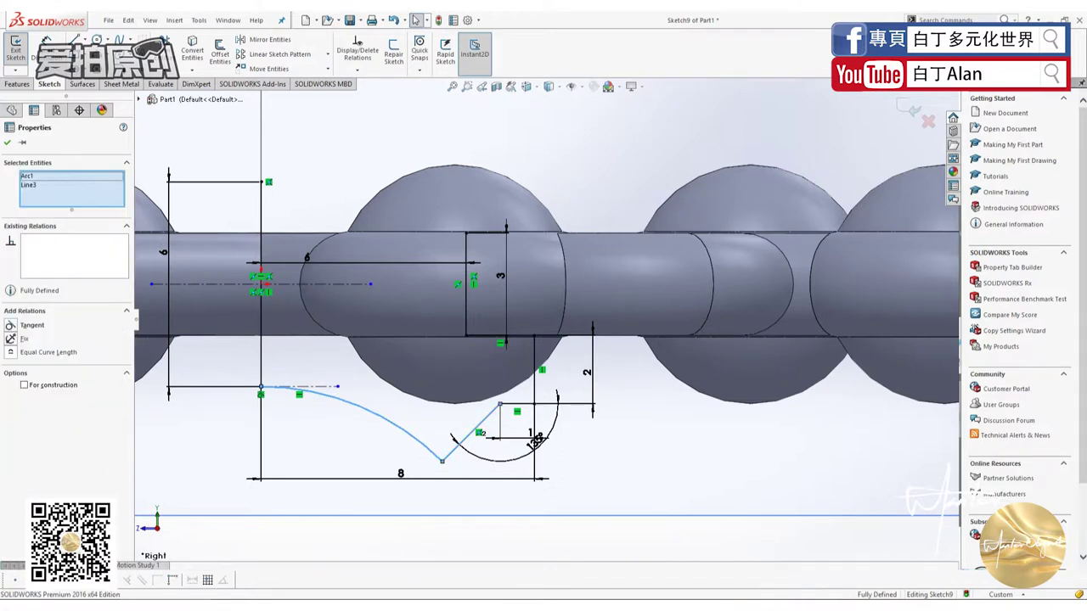
Select the remaining profile lines and mirror them about the horizontal centreline
left_click(524, 407, "ctrl")
left_click(521, 346, "ctrl")
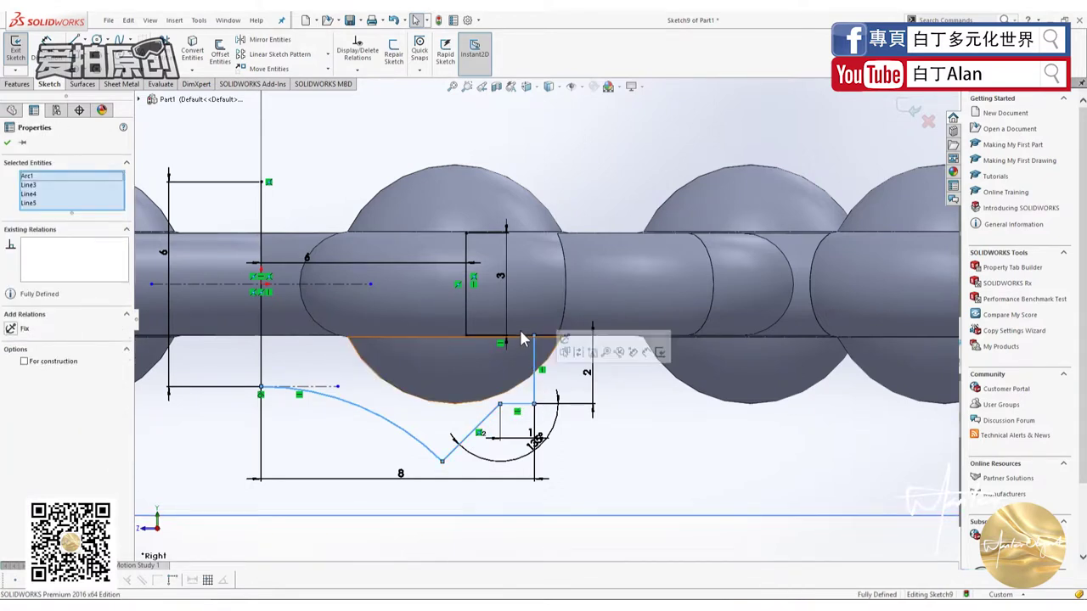
left_click(523, 338, "ctrl")
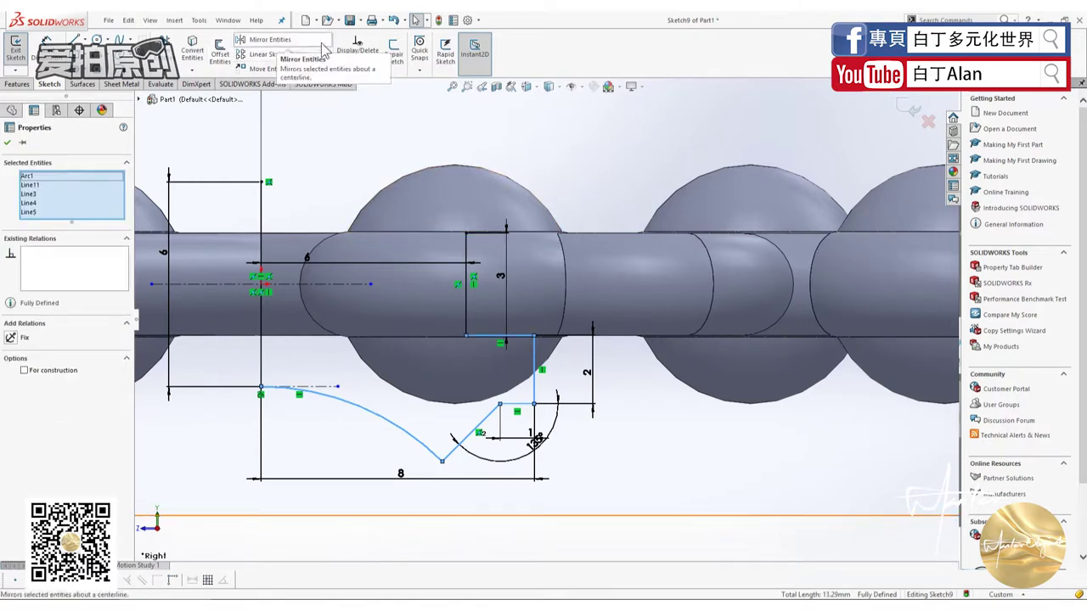
left_click(268, 39)
left_click(84, 306)
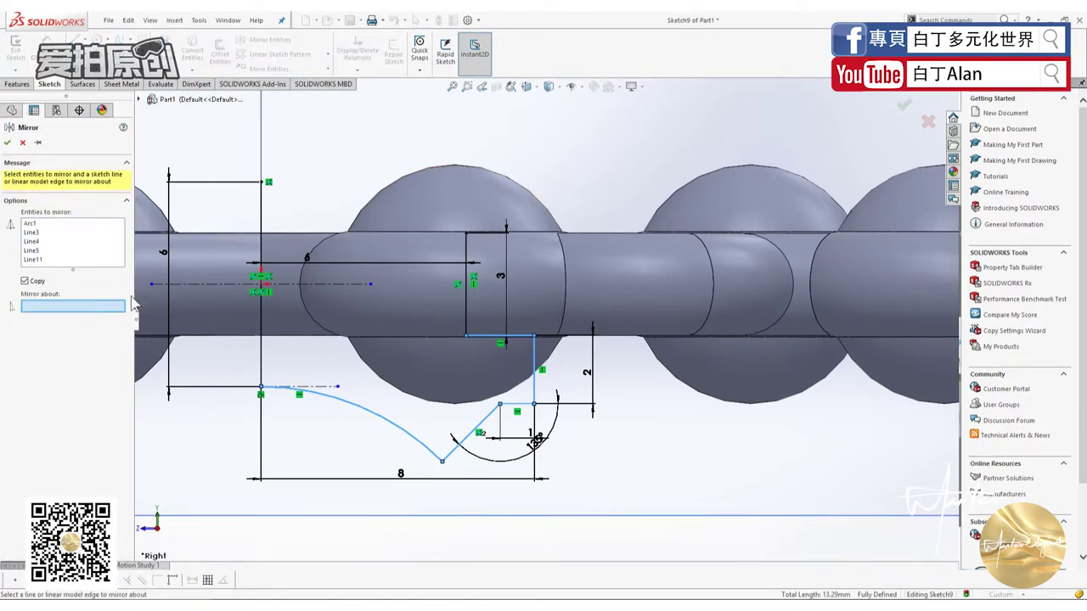
left_click(209, 283)
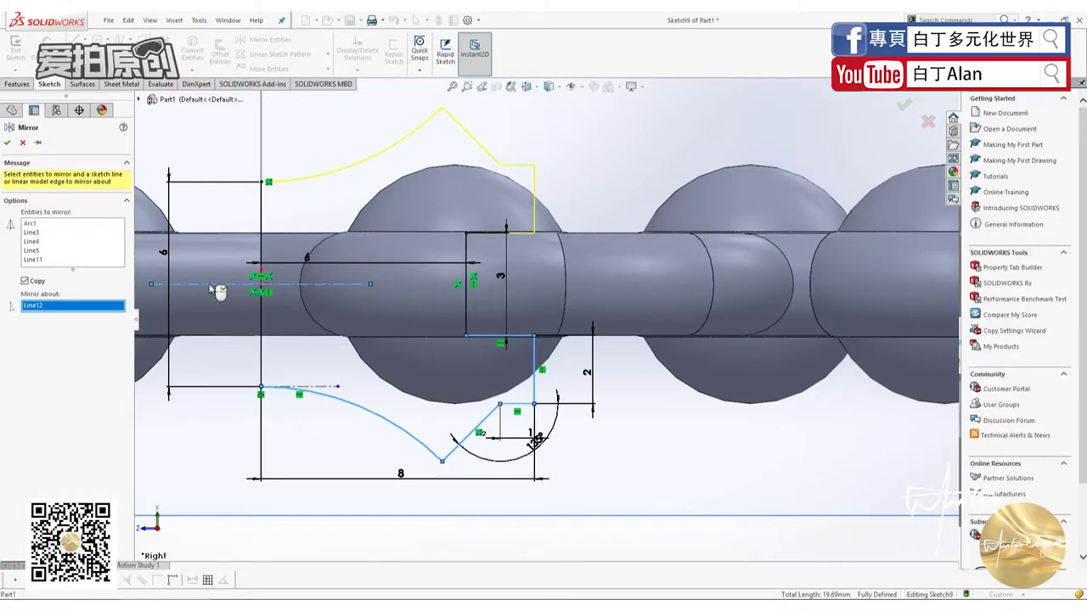
left_click(10, 145)
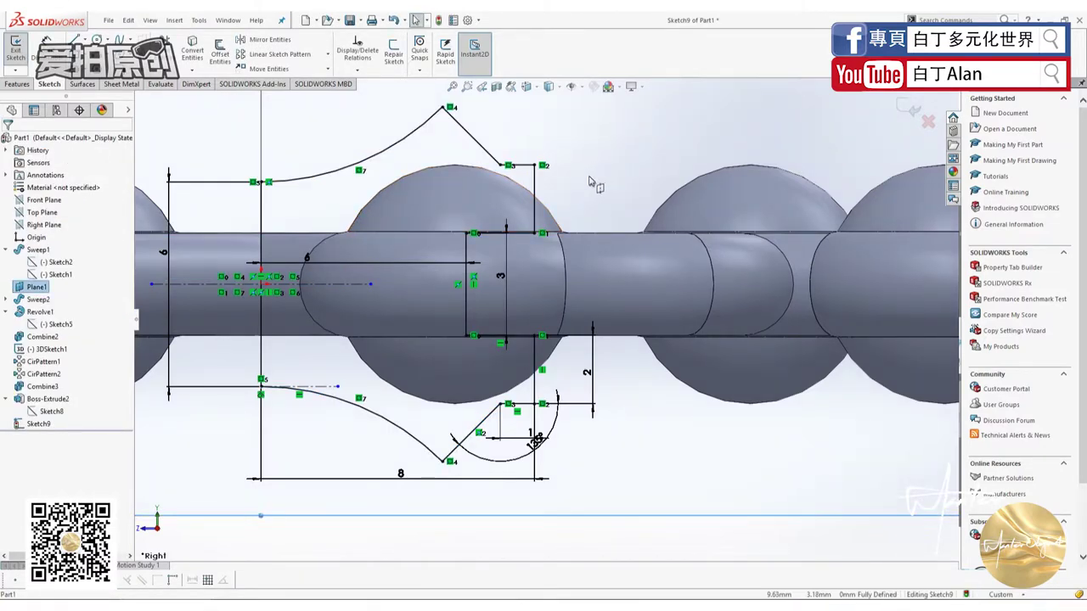
scroll(592, 183, "up", 1)
left_click(16, 83)
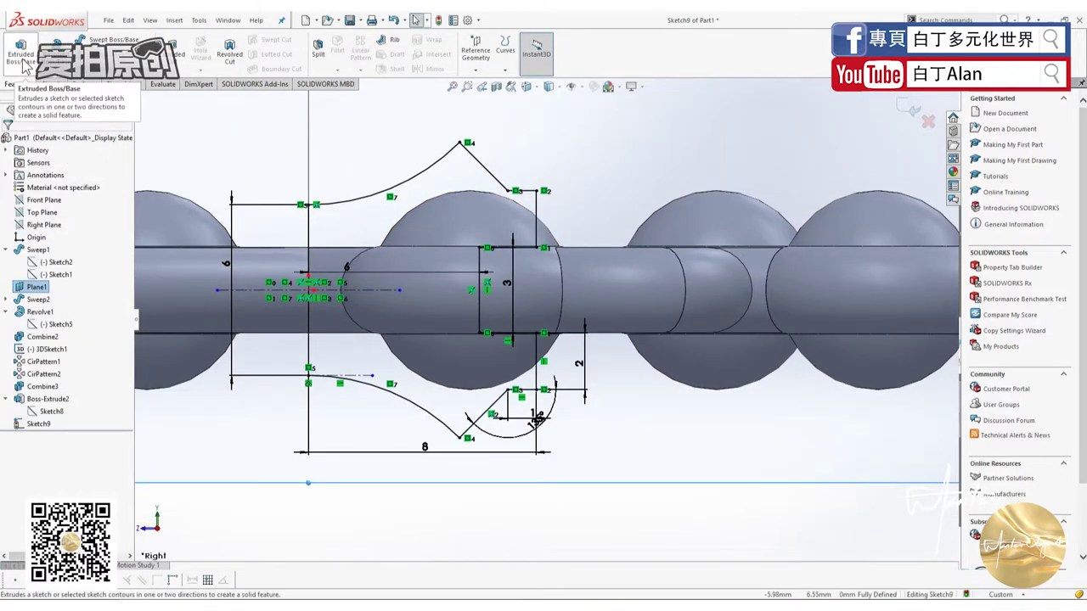
Revolve Sketch9 360° about the vertical line into a domed hub cap
left_click(23, 63)
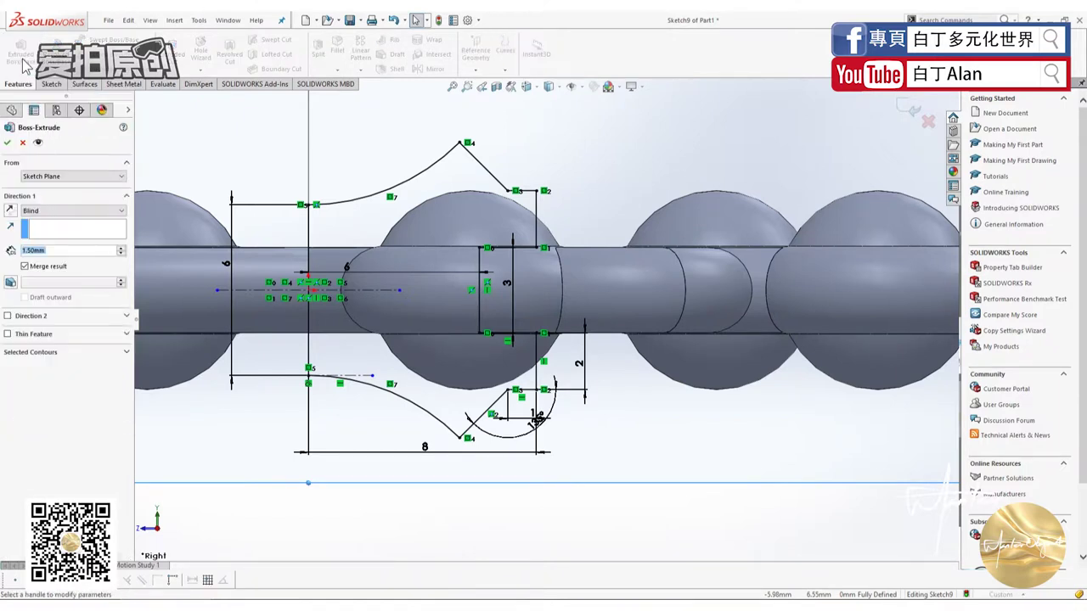
left_click(23, 143)
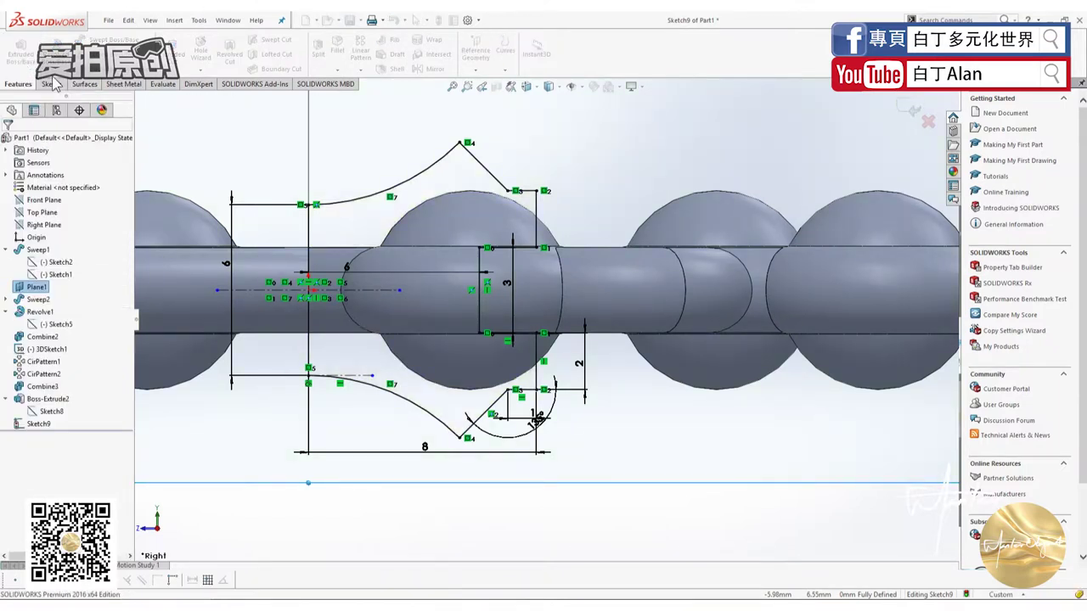
left_click(56, 57)
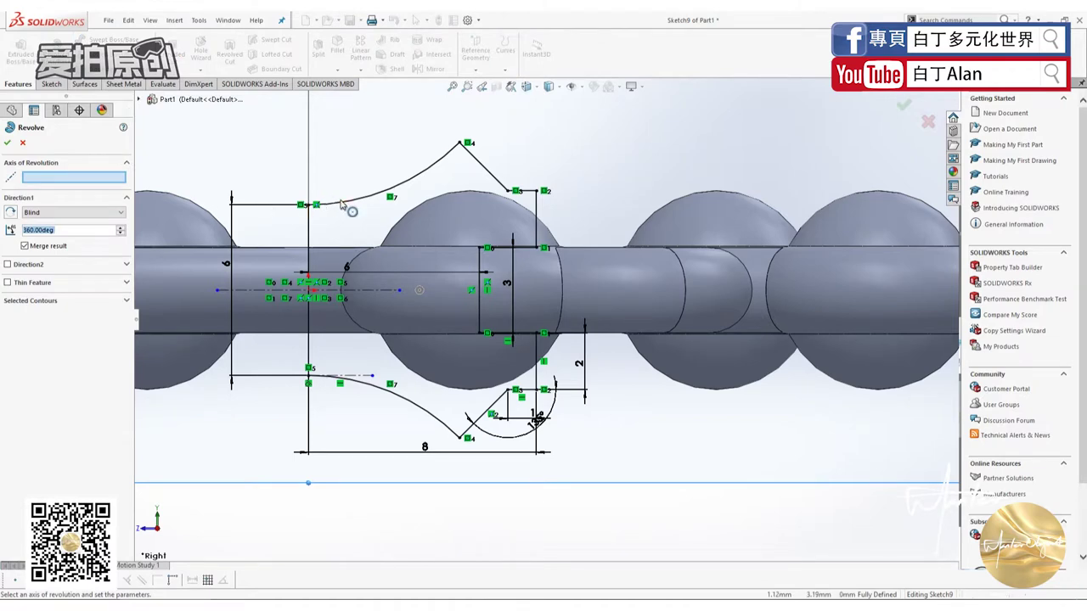
left_click(140, 100)
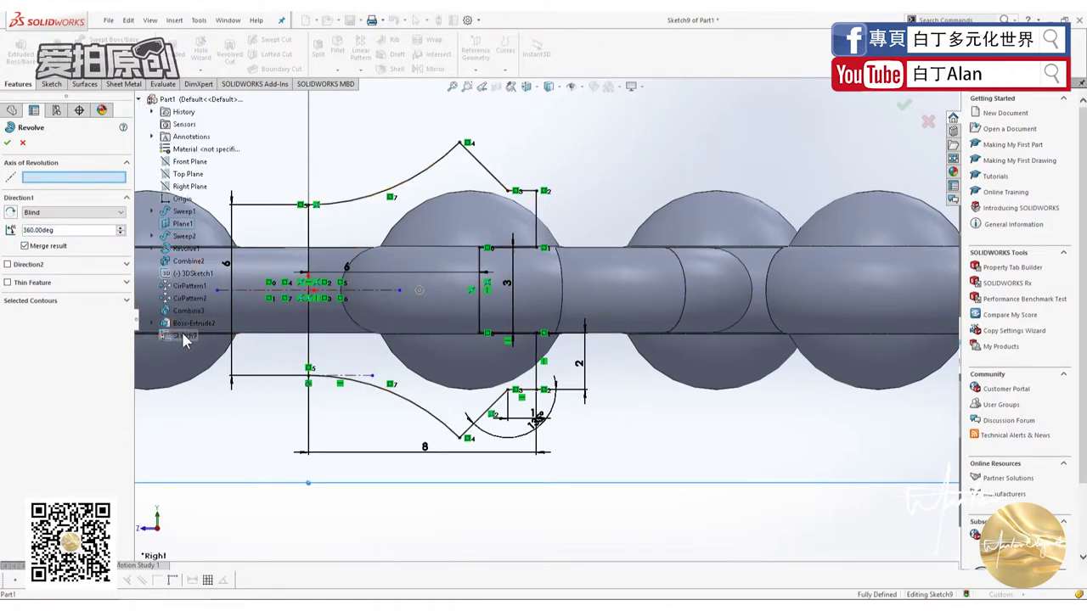
left_click(311, 242)
middle_click_drag(357, 263, 345, 321)
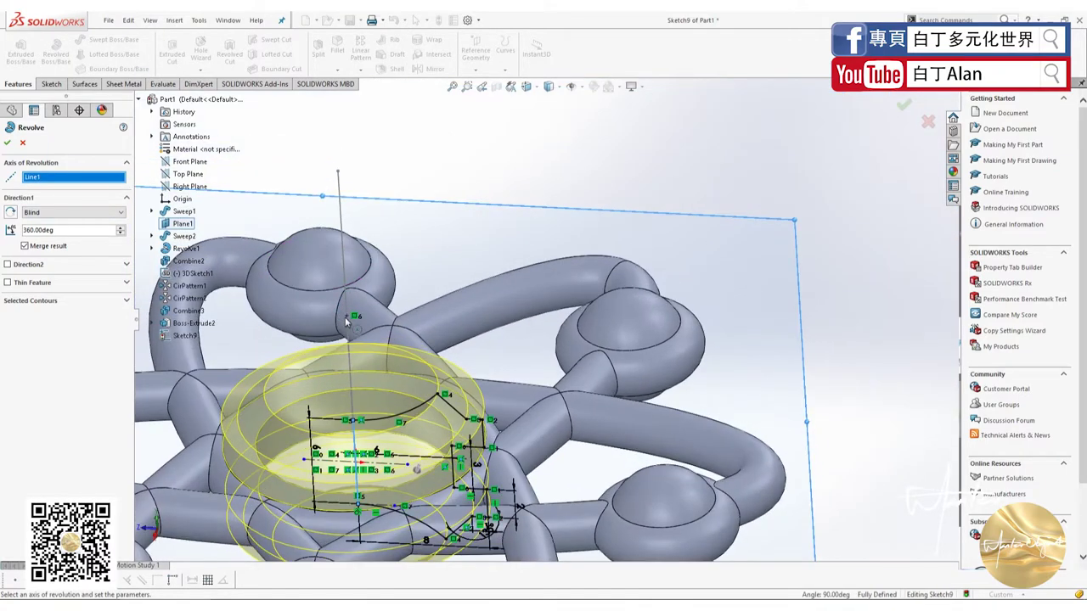
left_click(11, 143)
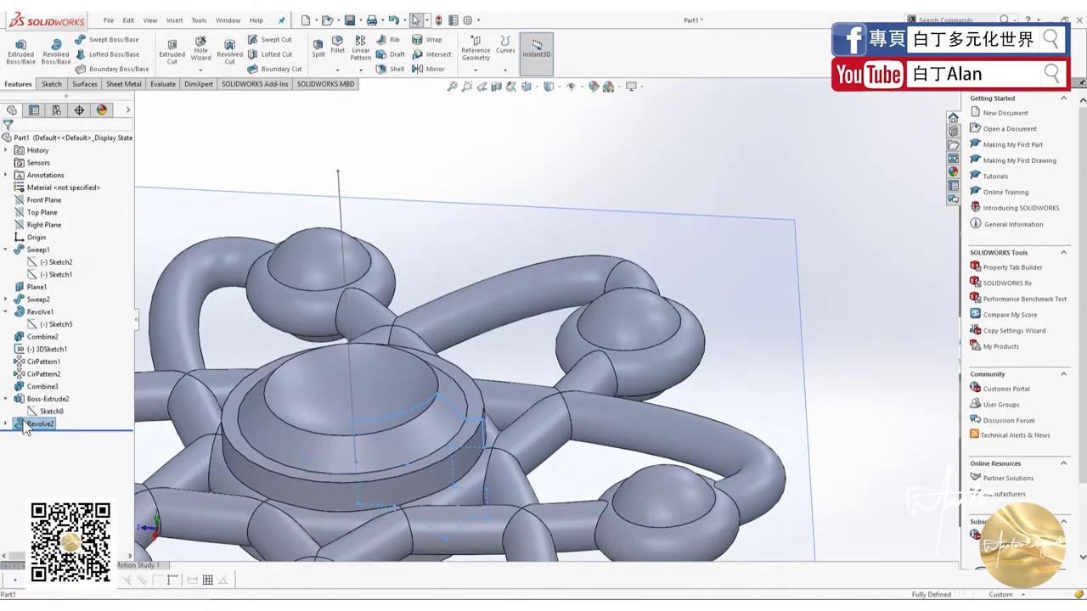
Edit Revolve2 so the hub stays a separate solid body, then inspect the spinner
right_click(24, 429)
left_click(27, 339)
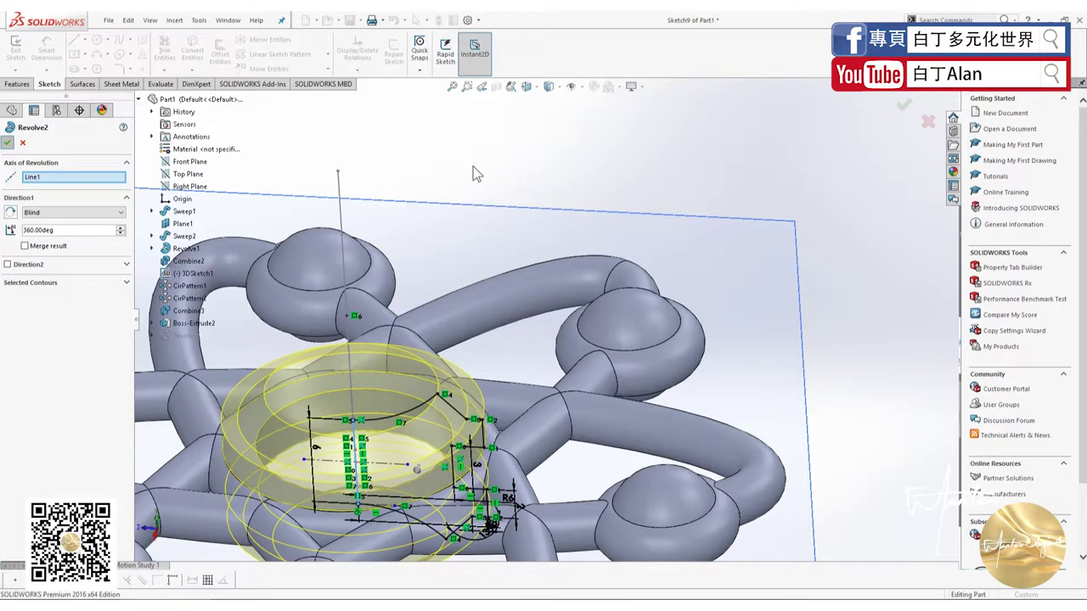
key("Return")
scroll(493, 226, "down", 3)
key("ctrl+5")
scroll(481, 405, "up", 3)
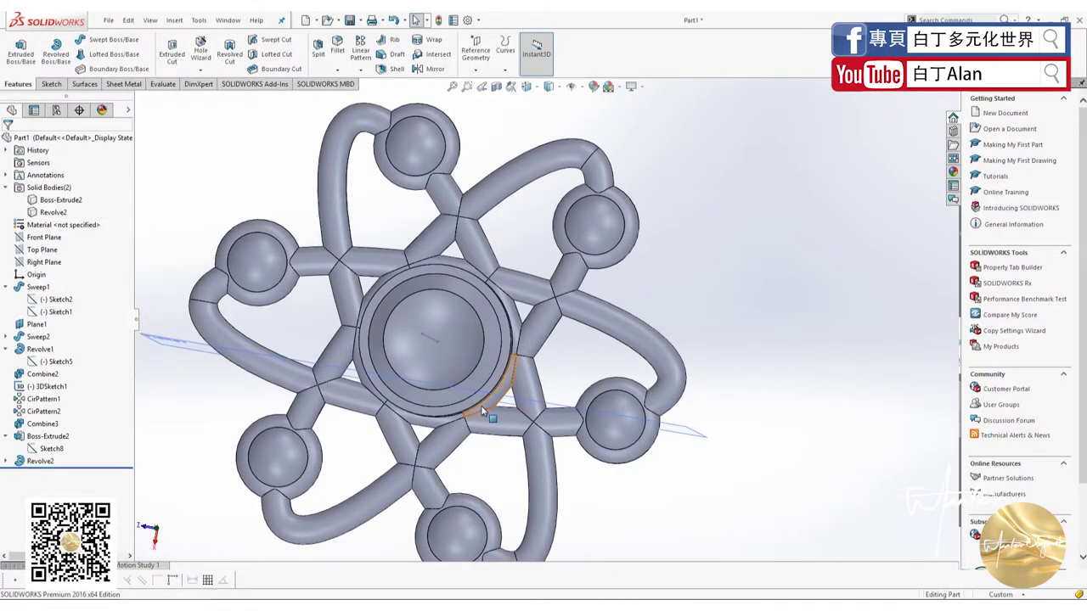
key("ctrl+7")
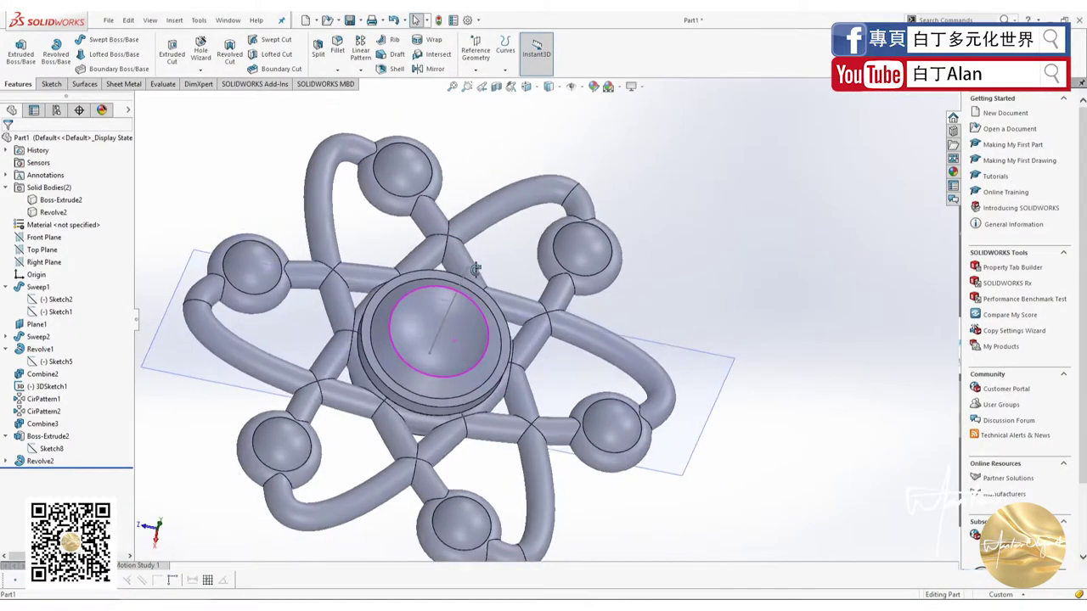
left_click(445, 337)
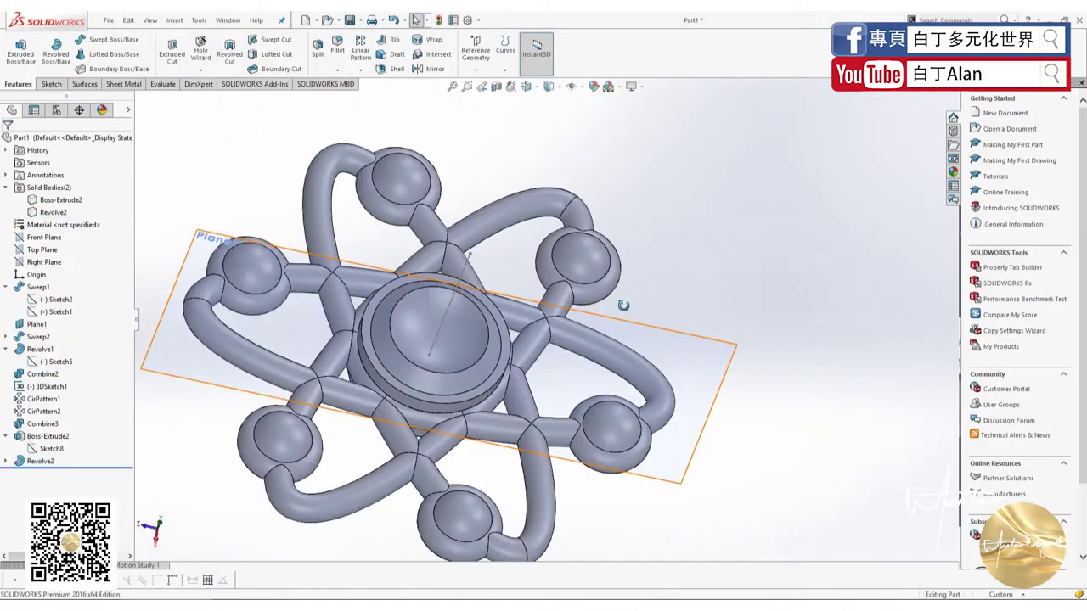
mouse_move(623, 306)
middle_mouse_down()
mouse_move(648, 322)
mouse_move(652, 349)
middle_mouse_up()
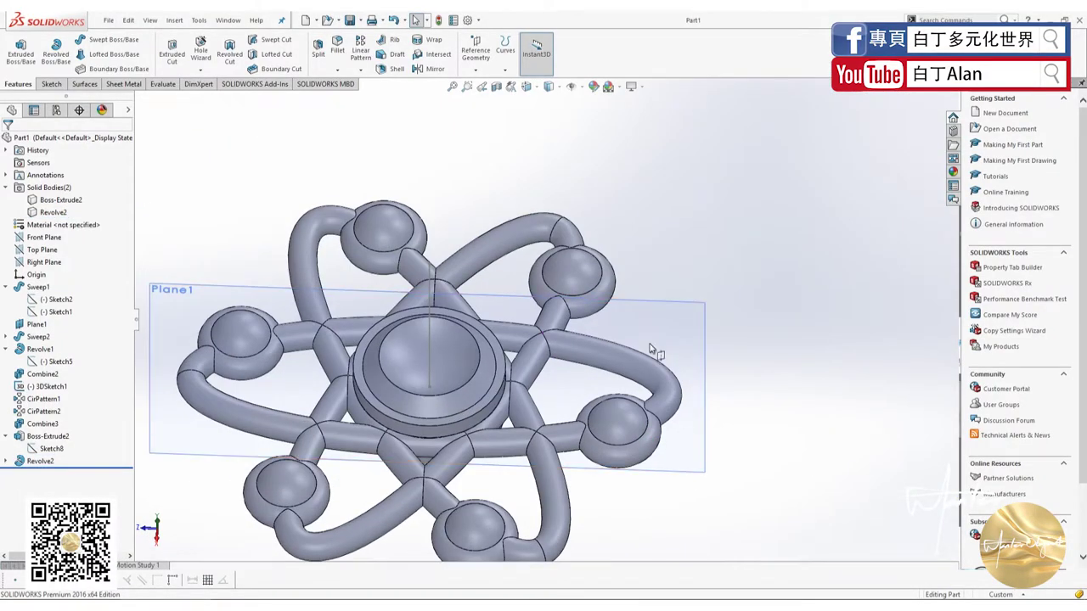
Fit the spinner in view and select the hub body Revolve2 under Solid Bodies
scroll(628, 340, "down", 3)
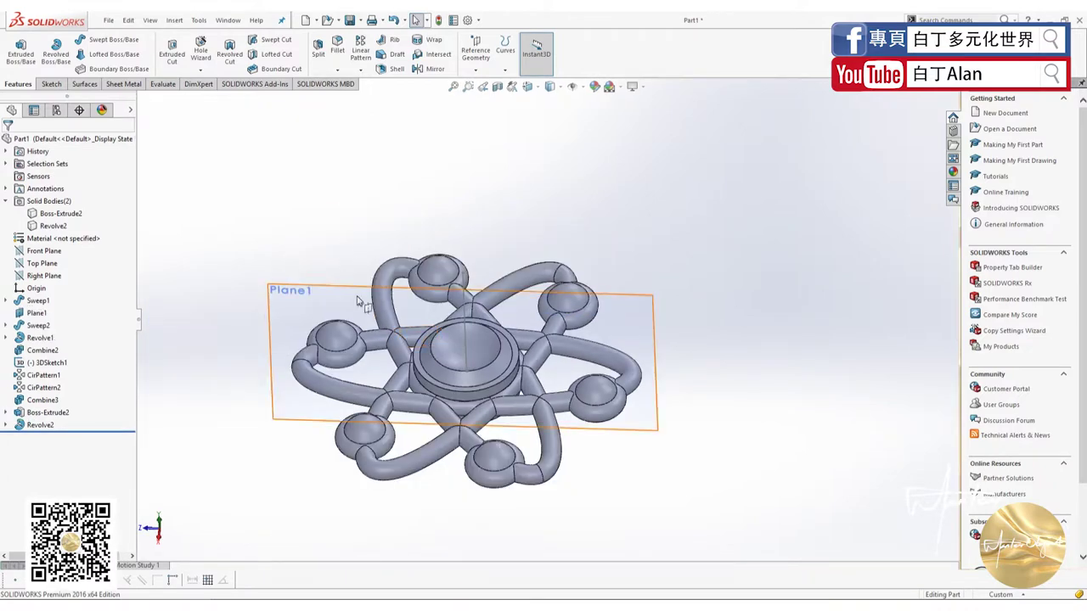
scroll(441, 367, "down", 2)
scroll(480, 378, "down", 2)
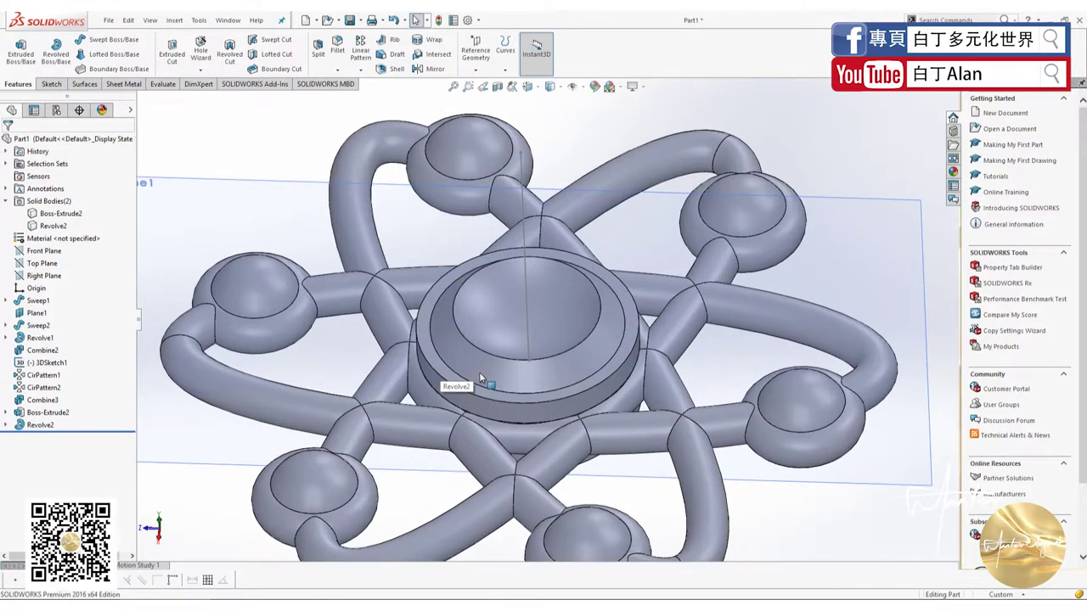
key("f")
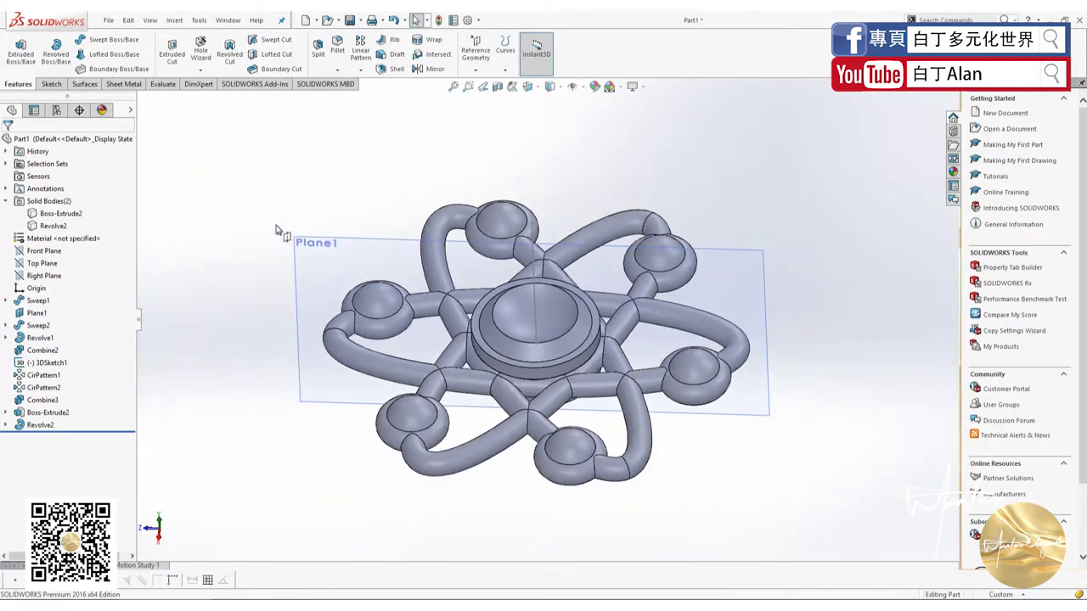
scroll(562, 457, "down", 3)
scroll(566, 403, "up", 1)
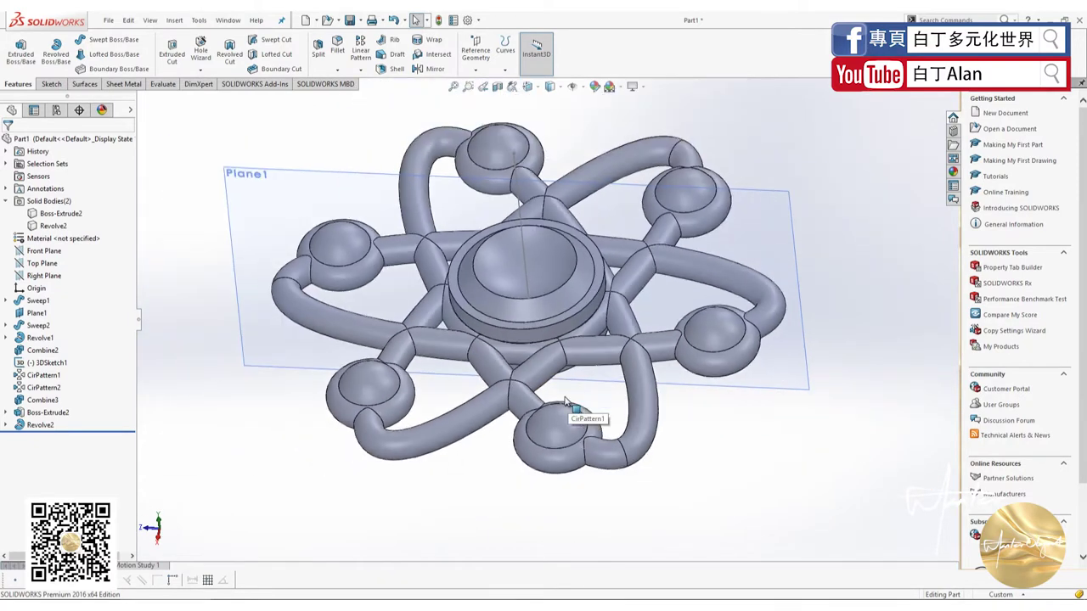
left_click(38, 227)
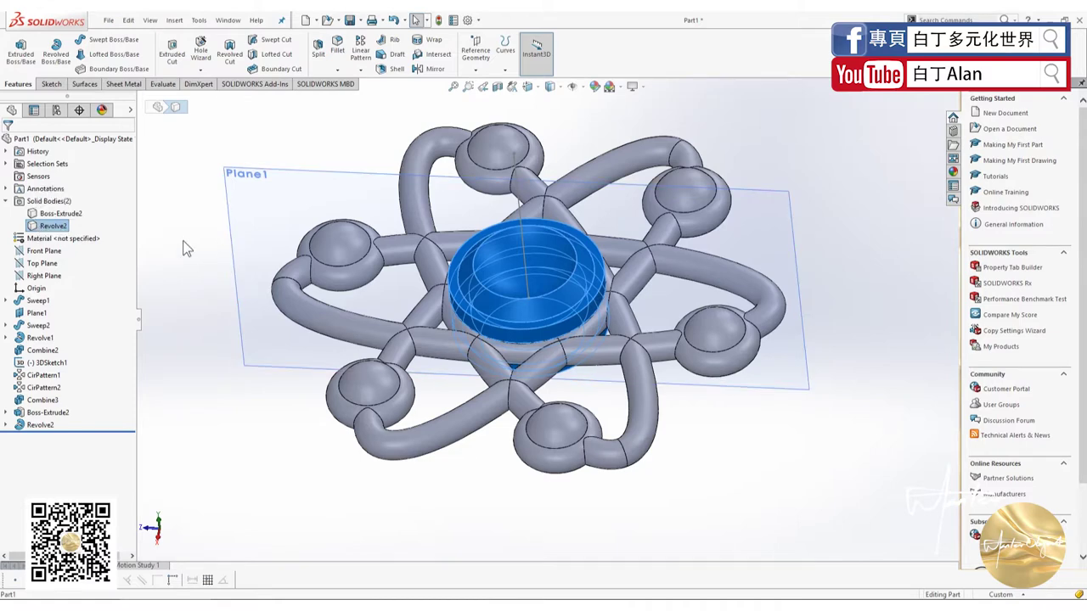
Insert the frame body Boss-Extrude2 into a new part saved on the Desktop as Part1-a
left_click(45, 215)
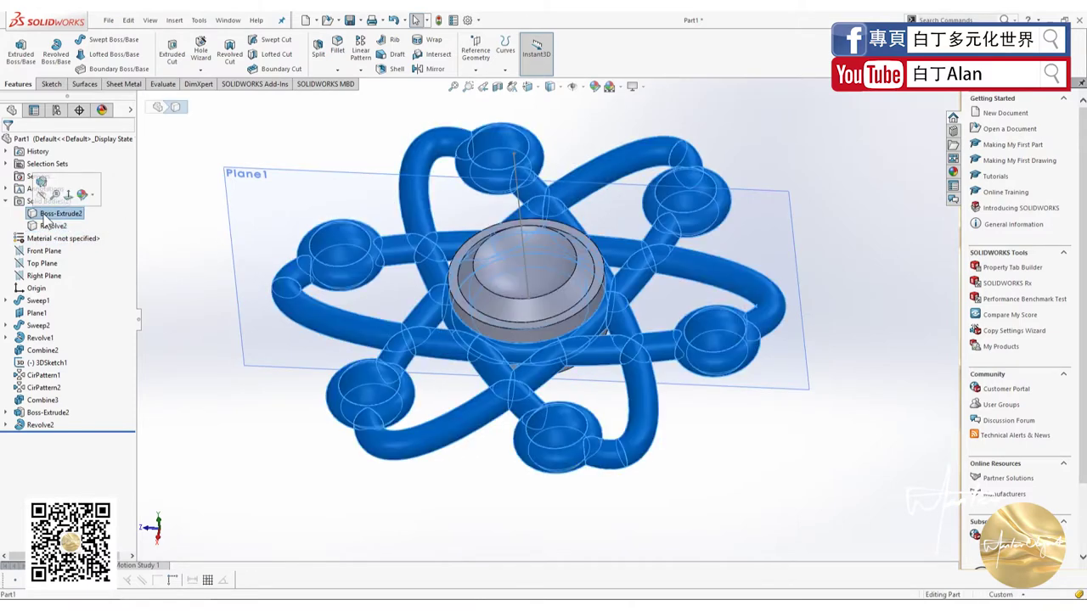
right_click(46, 219)
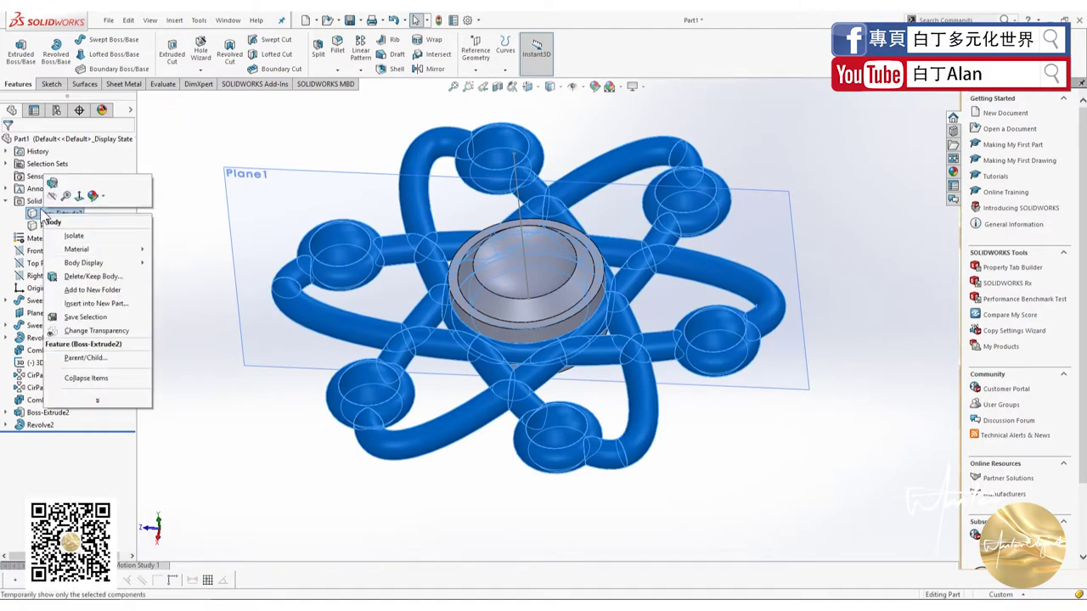
left_click(98, 303)
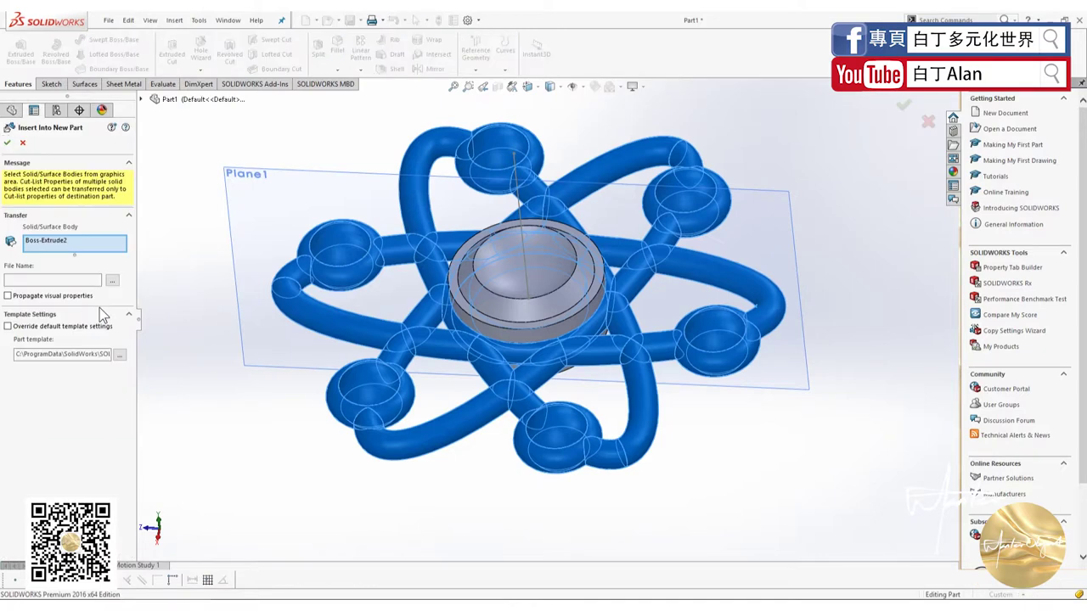
left_click(112, 281)
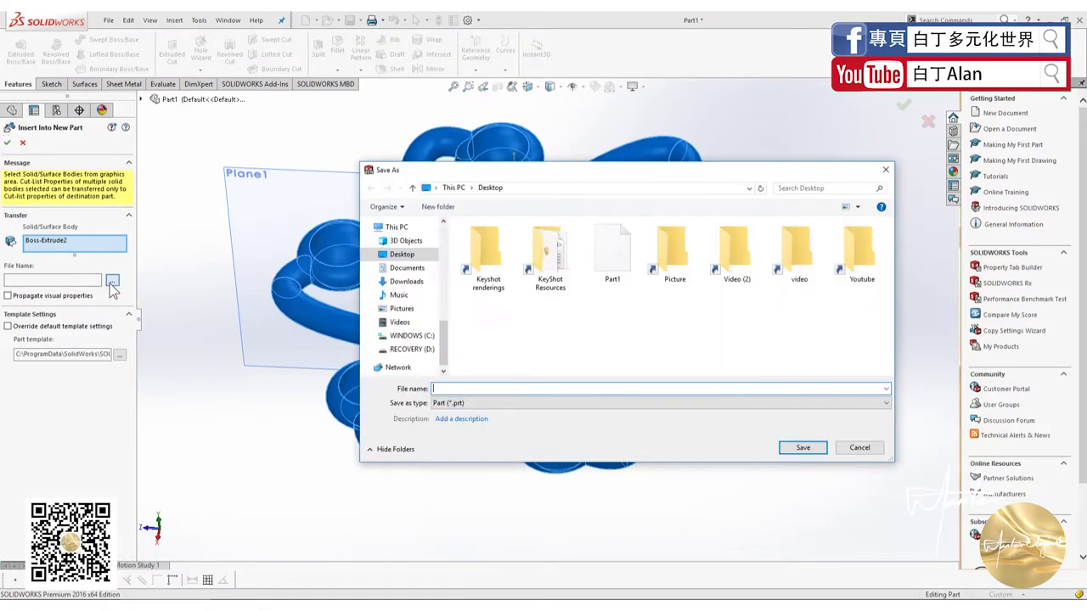
left_click(620, 265)
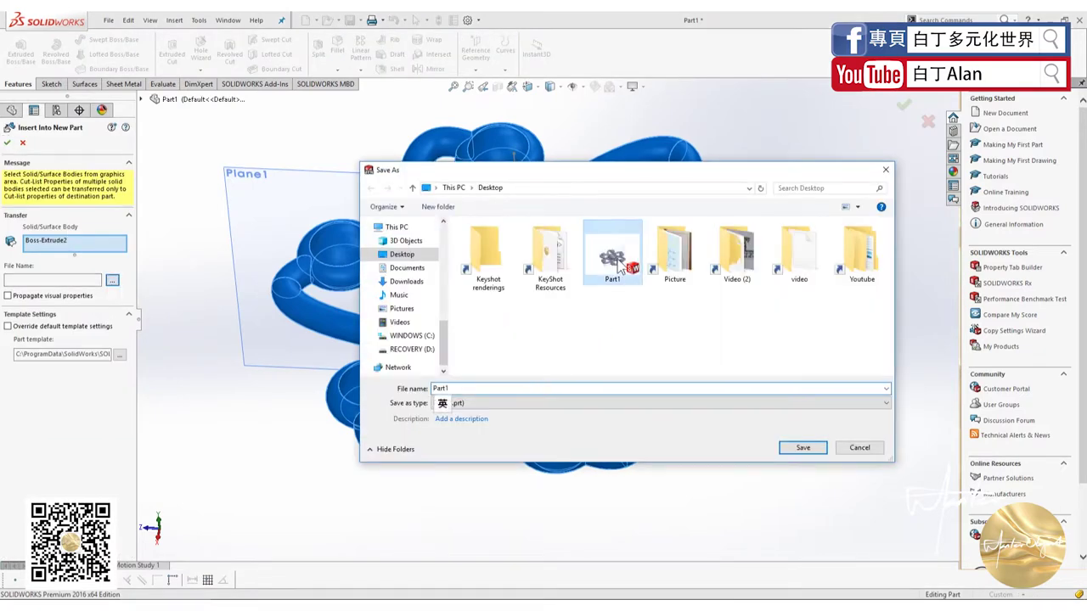
left_click(485, 388)
type("a")
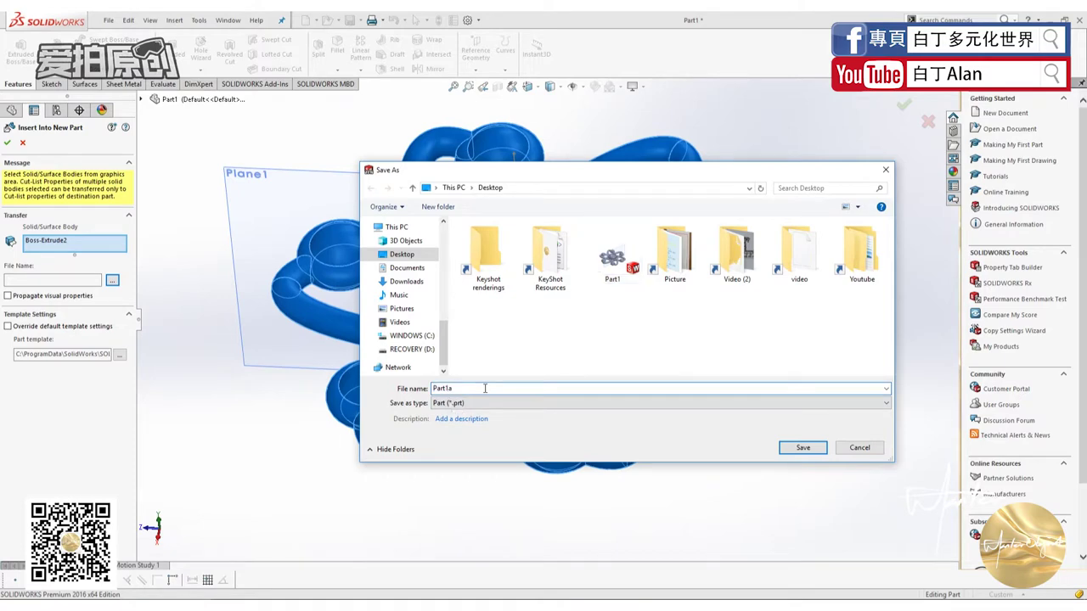
key("BackSpace")
type("-")
left_click(789, 449)
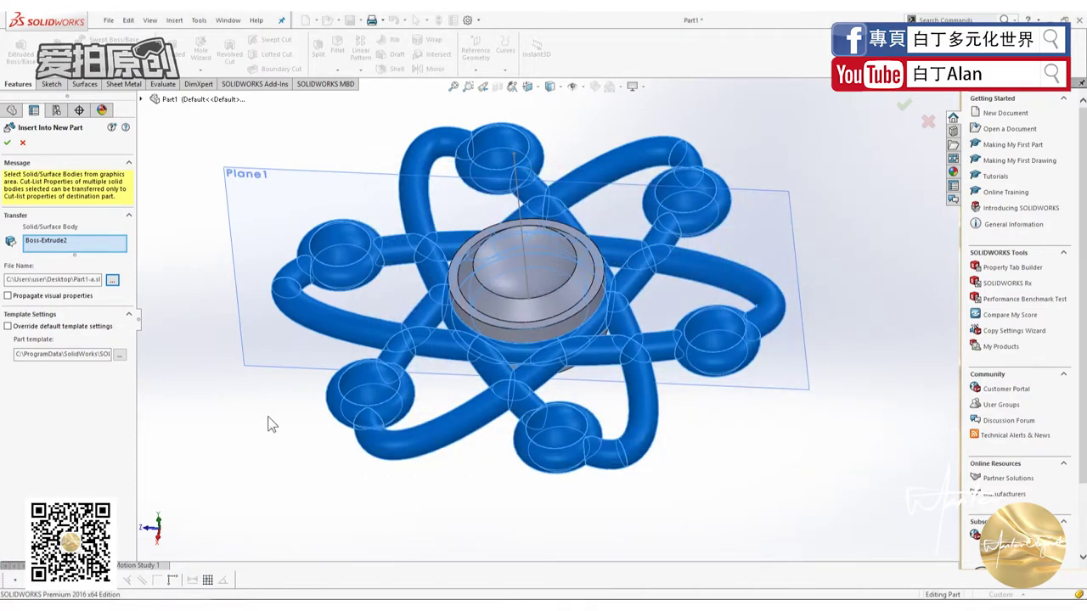
left_click(7, 143)
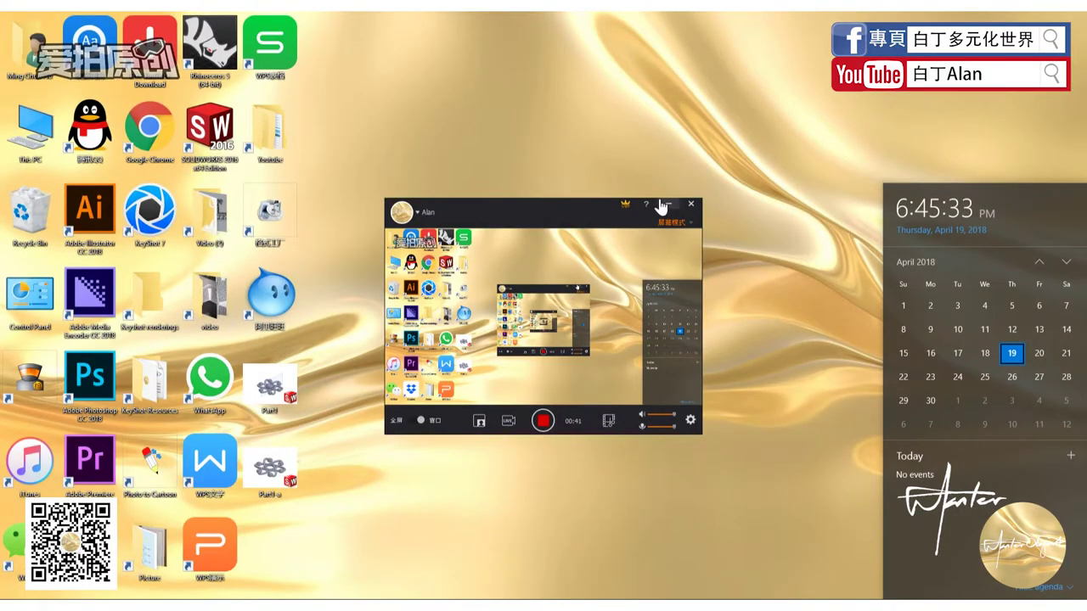
left_click(663, 204)
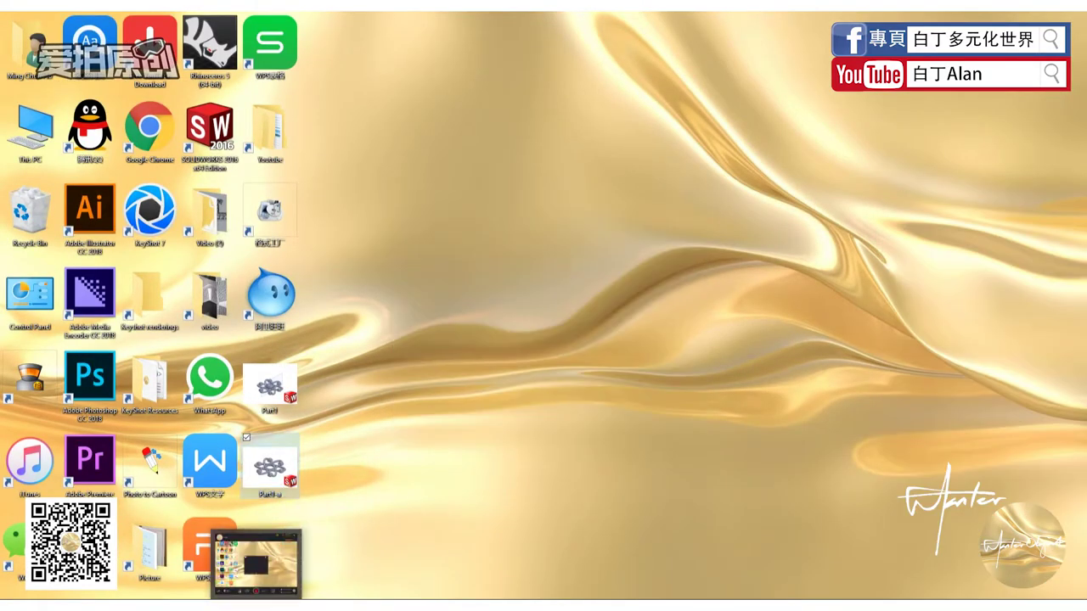
left_click(258, 562)
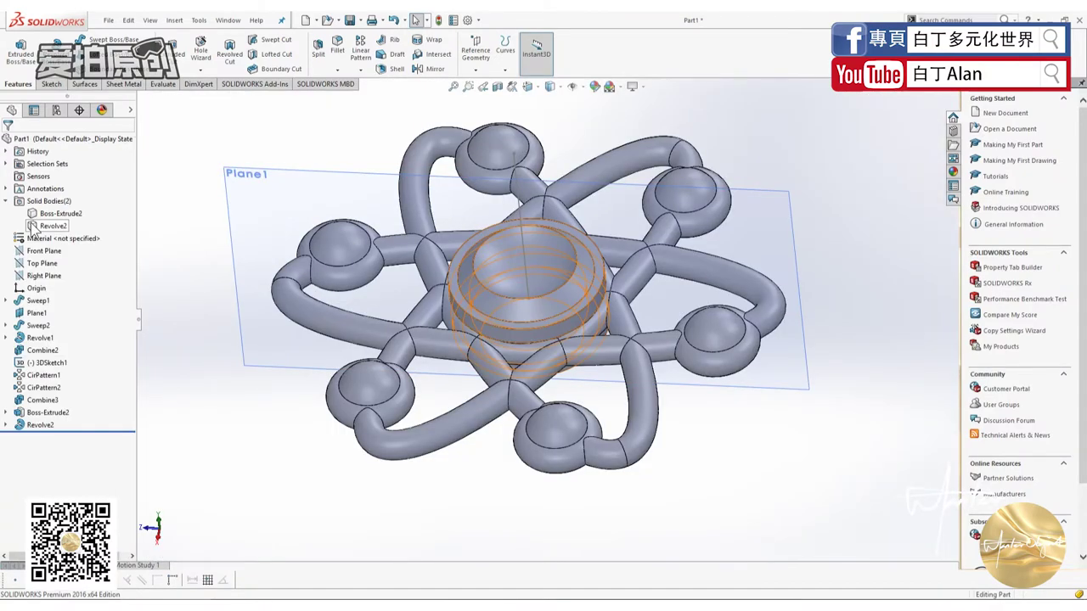
Insert the hub body Revolve2 into a new part saved on the Desktop as Part1-b
left_click(46, 226)
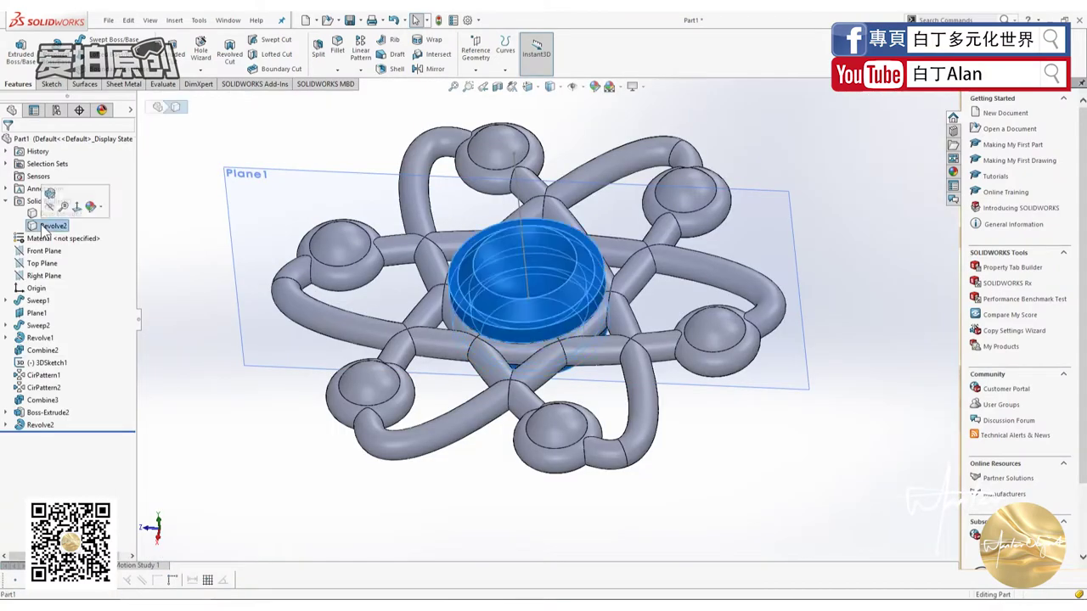
right_click(46, 228)
left_click(97, 314)
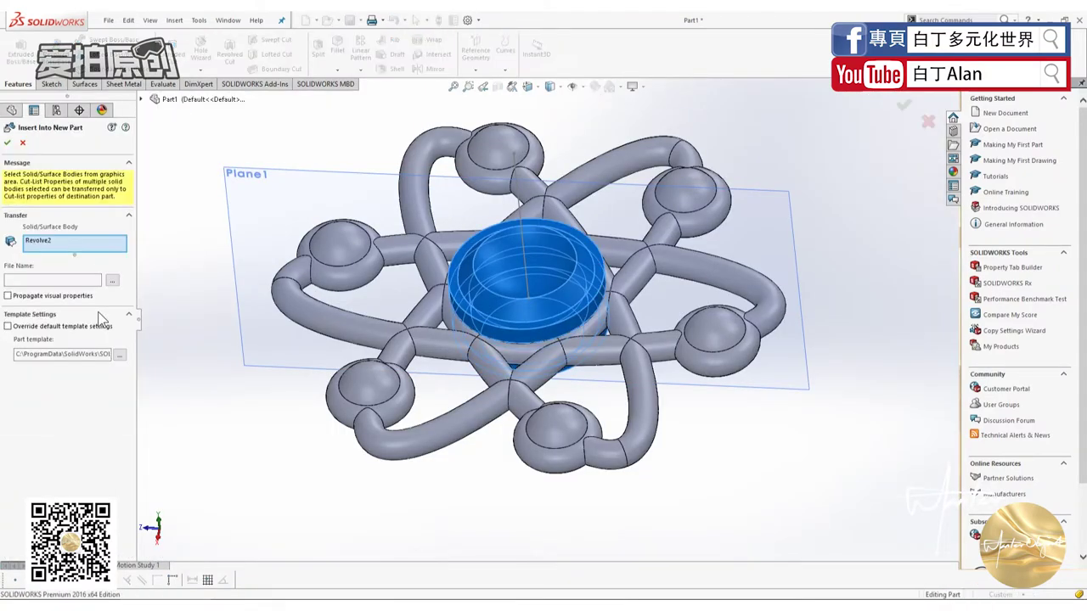
left_click(111, 282)
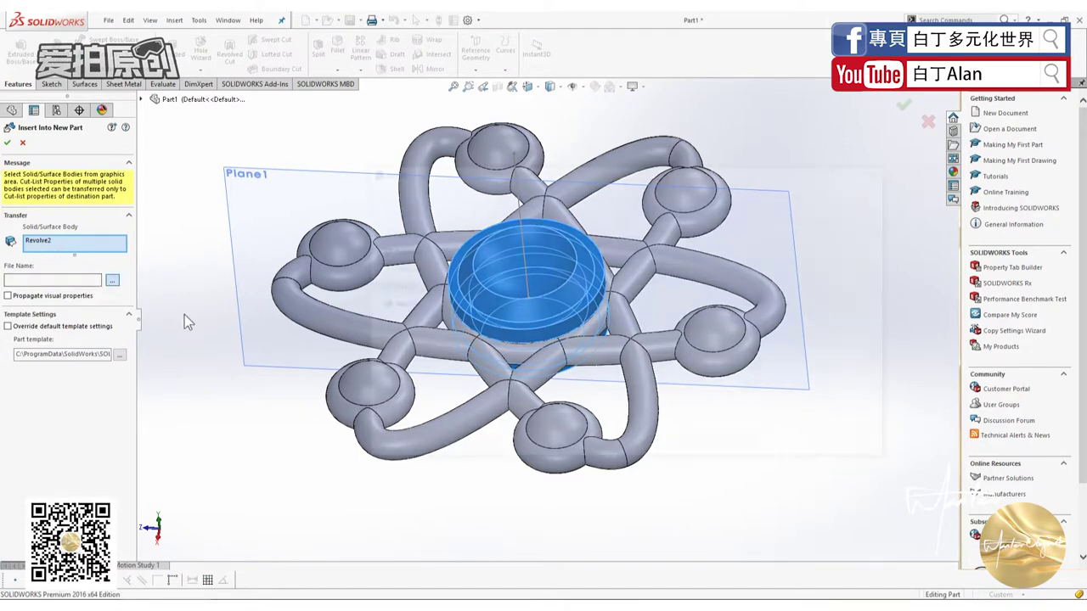
left_click(675, 255)
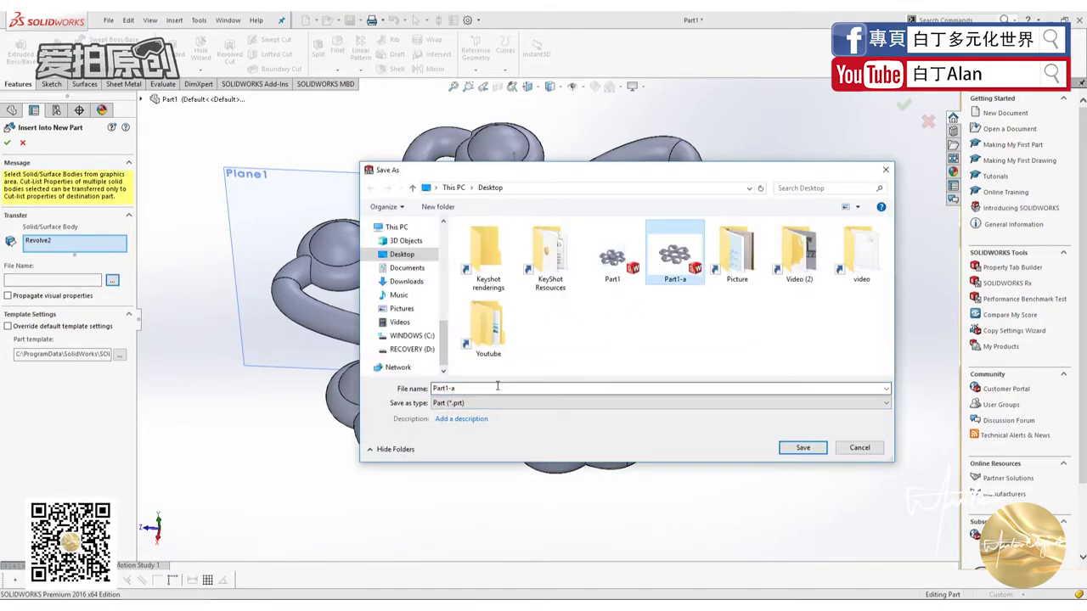
double_click(465, 388)
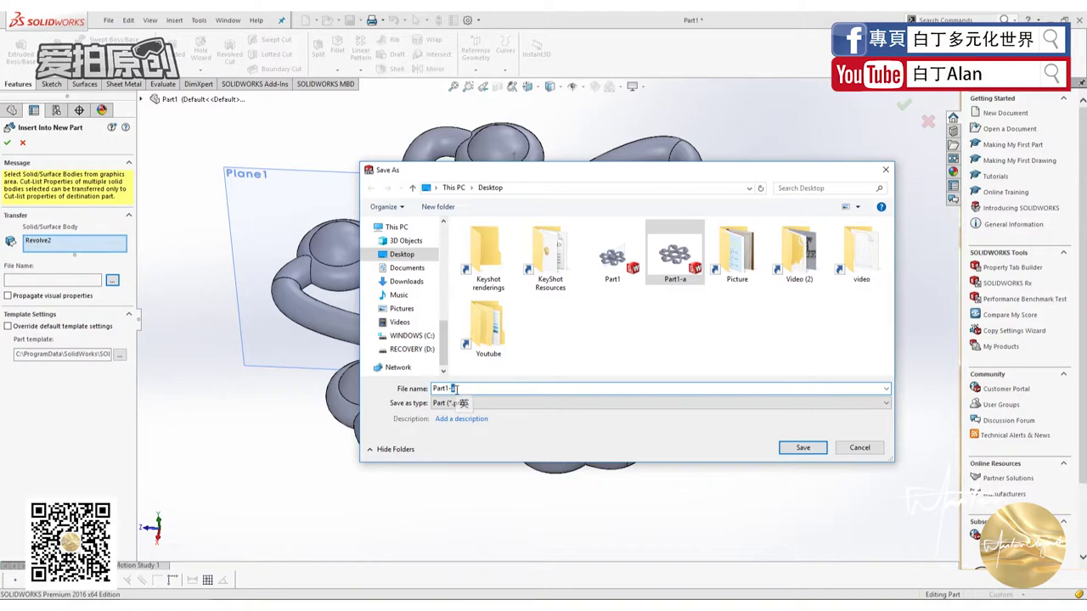
type("b")
left_click(813, 450)
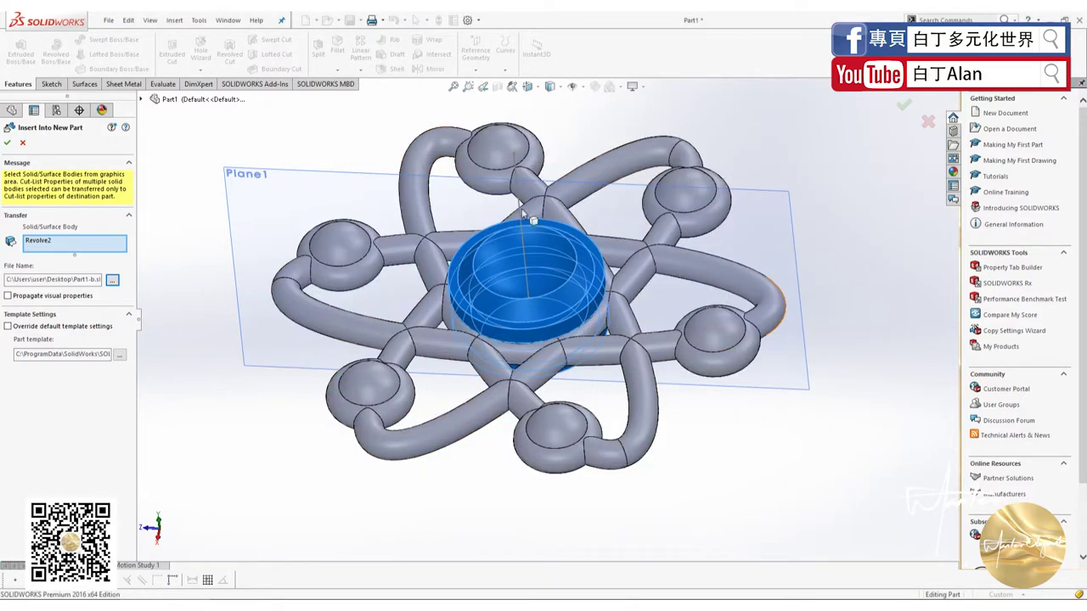
left_click(8, 144)
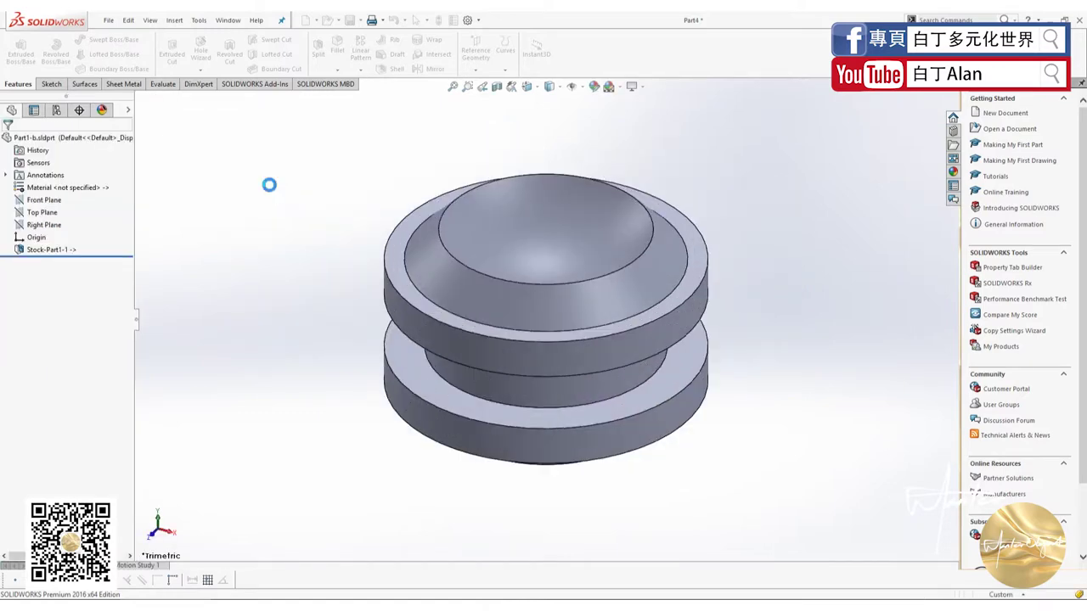
Orbit to inspect the Part1-b hub, return to isometric view, and start File > New
mouse_move(607, 297)
middle_mouse_down()
mouse_move(672, 436)
mouse_move(570, 362)
mouse_move(517, 449)
middle_mouse_up()
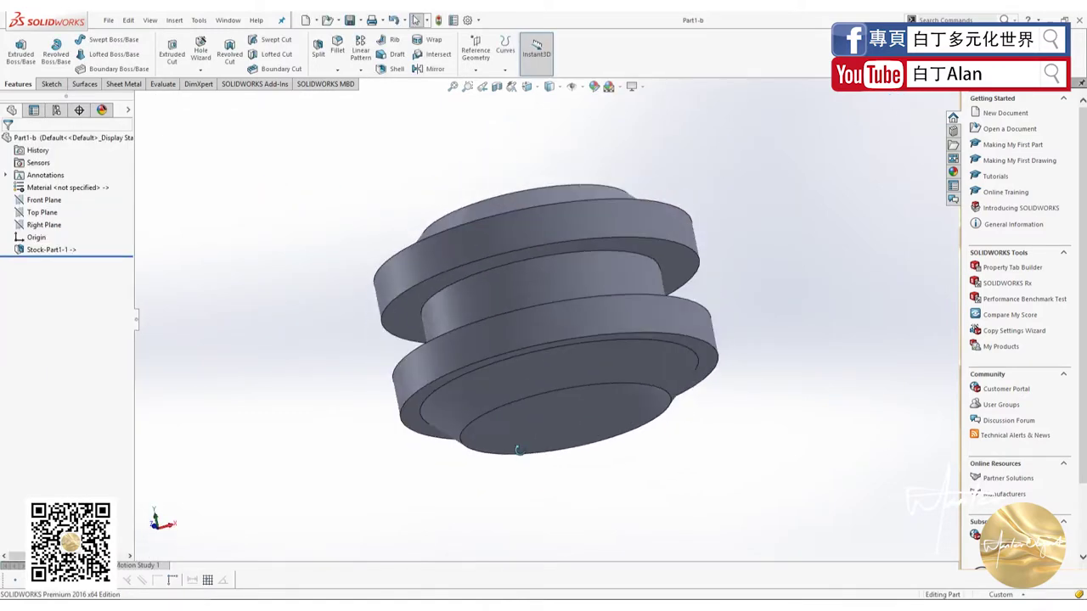
left_click(63, 253)
key("ctrl+7")
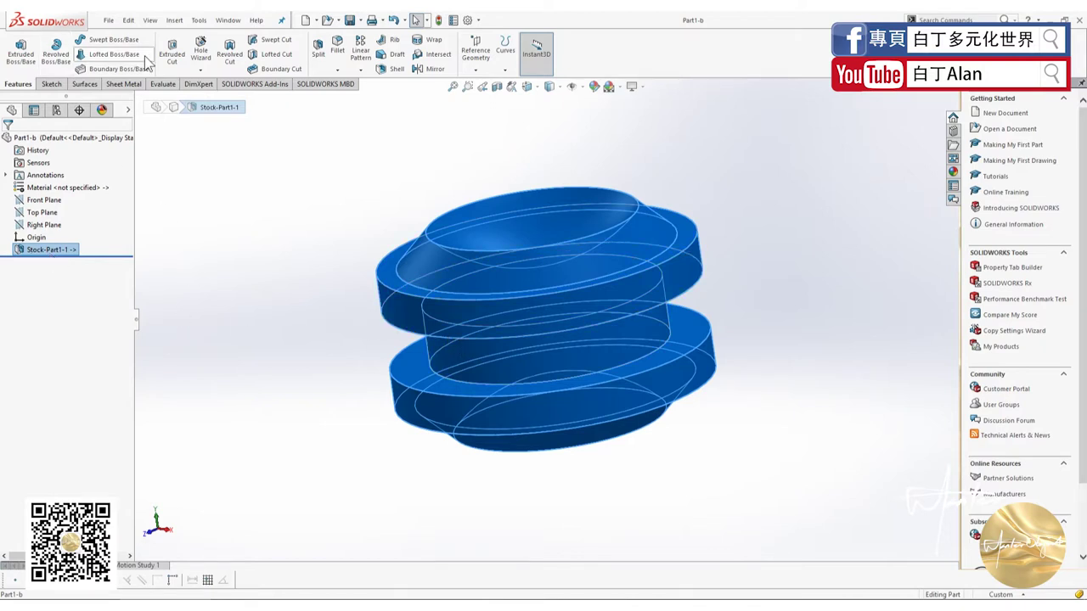
left_click(109, 20)
left_click(123, 35)
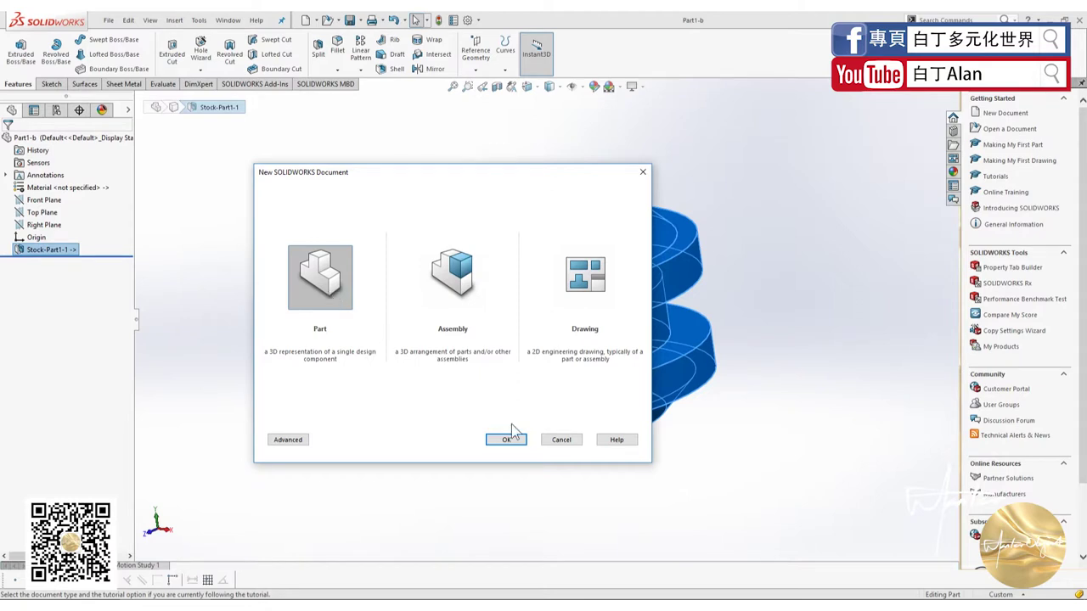
Start a new empty assembly document without inserting any components
left_click(453, 295)
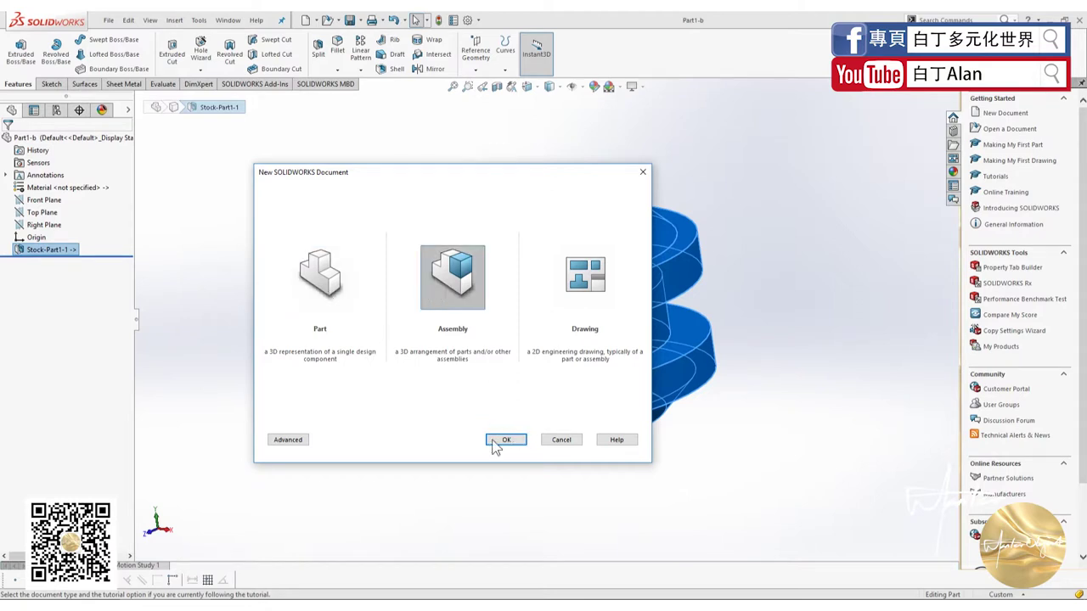
left_click(495, 440)
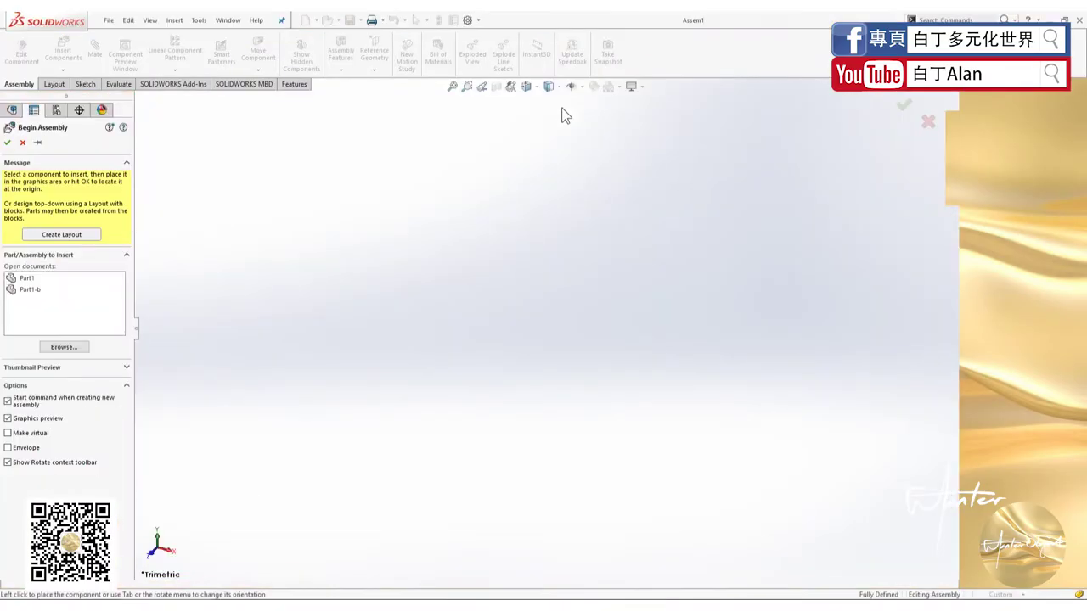
left_click(905, 108)
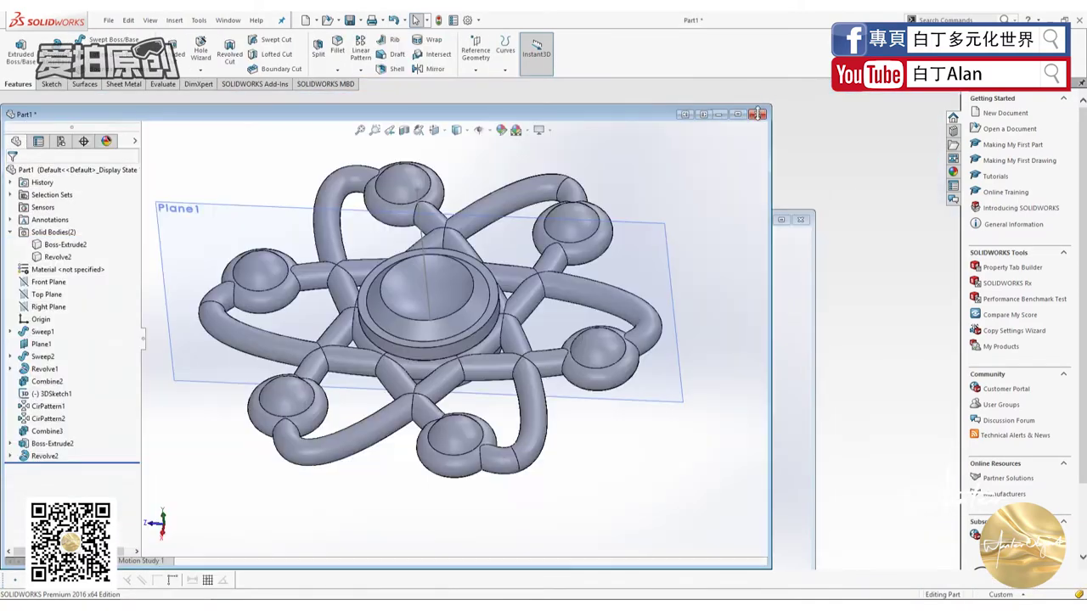
Close the original Part1 spinner with Save All, then maximize the Assem1 window
left_click(759, 115)
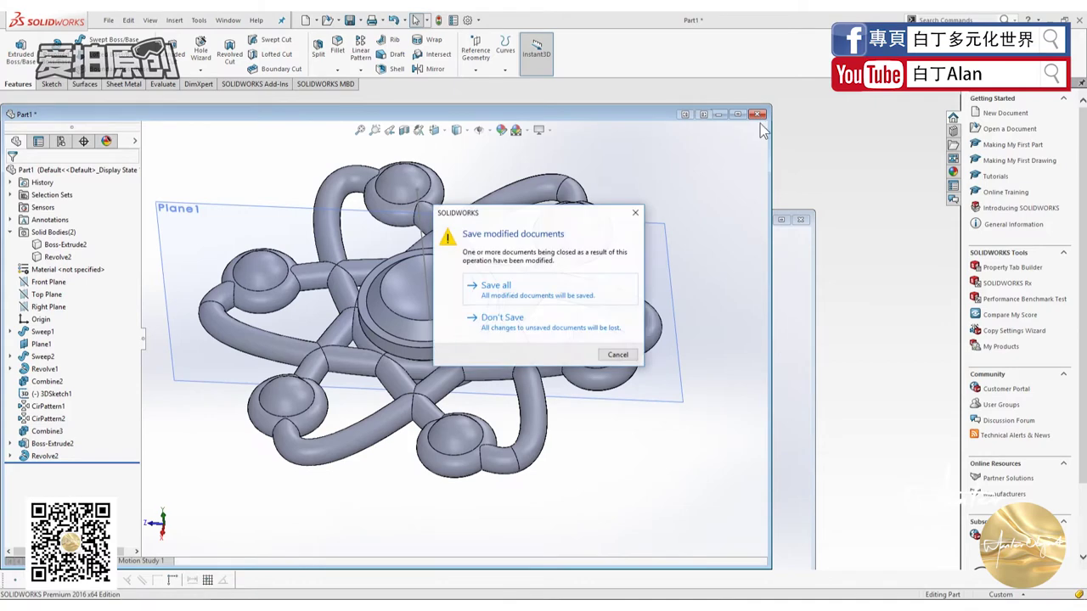
left_click(554, 293)
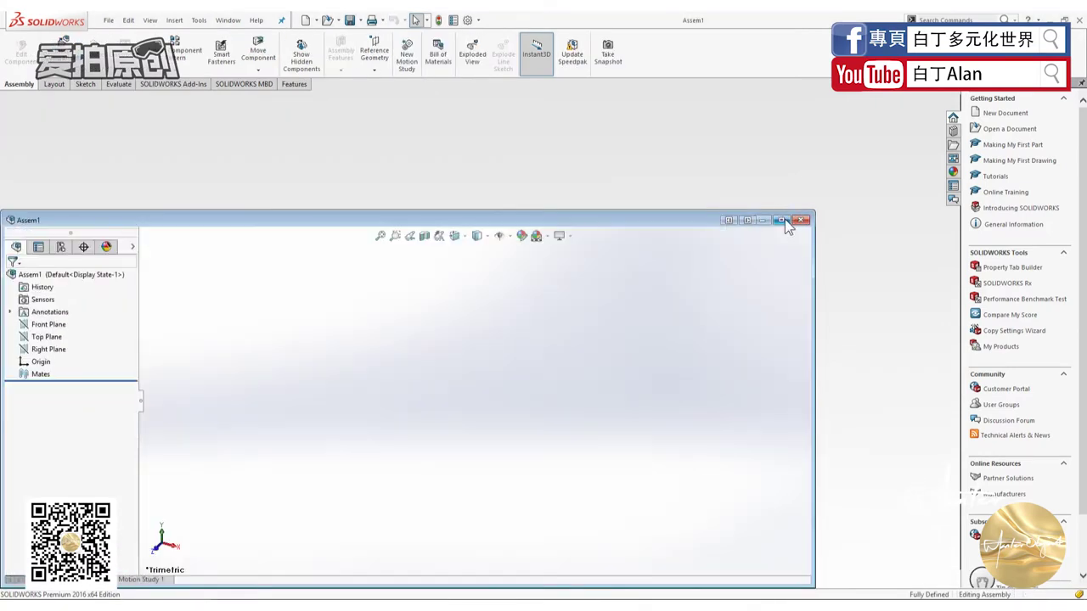
left_click(782, 220)
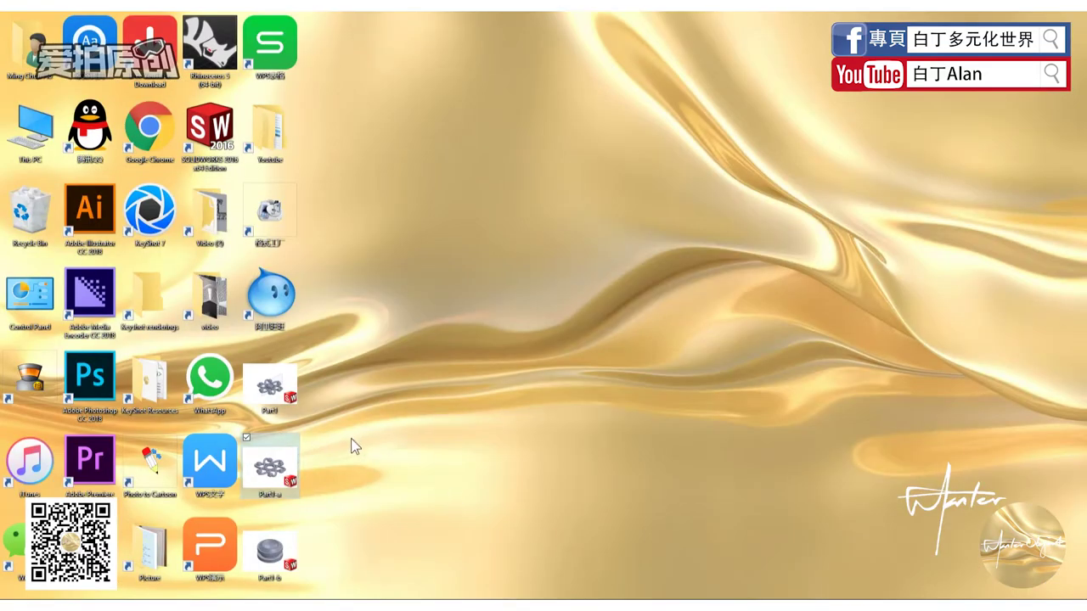
Insert the Part1-a frame into Assem1 from the desktop and inspect it
left_click_drag(287, 481, 204, 577)
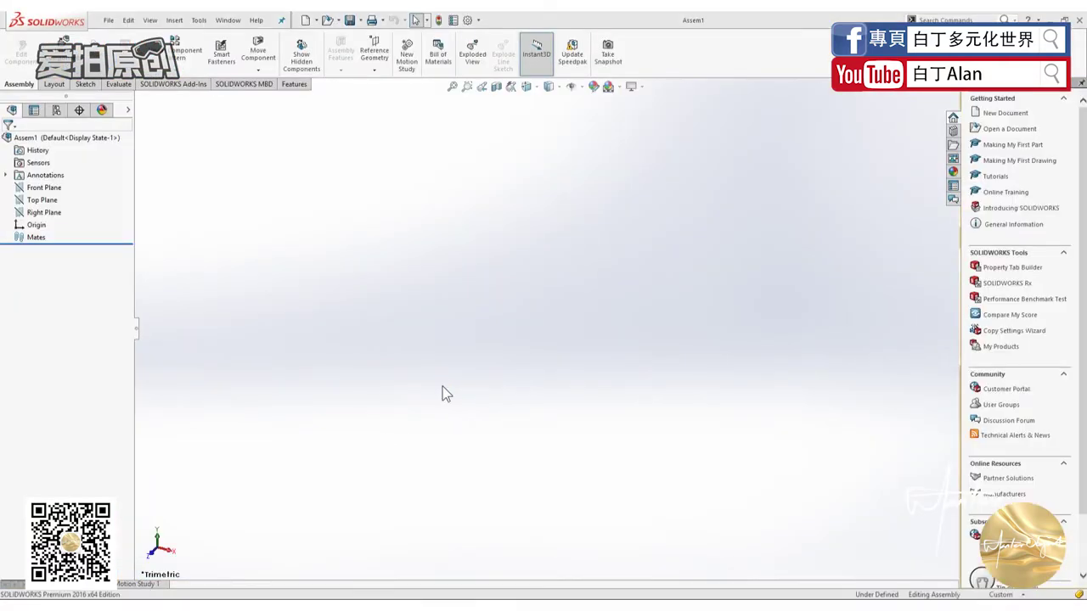
mouse_move(485, 377)
middle_mouse_down()
mouse_move(509, 353)
mouse_move(425, 339)
mouse_move(742, 453)
middle_mouse_up()
scroll(417, 352, "up", 5)
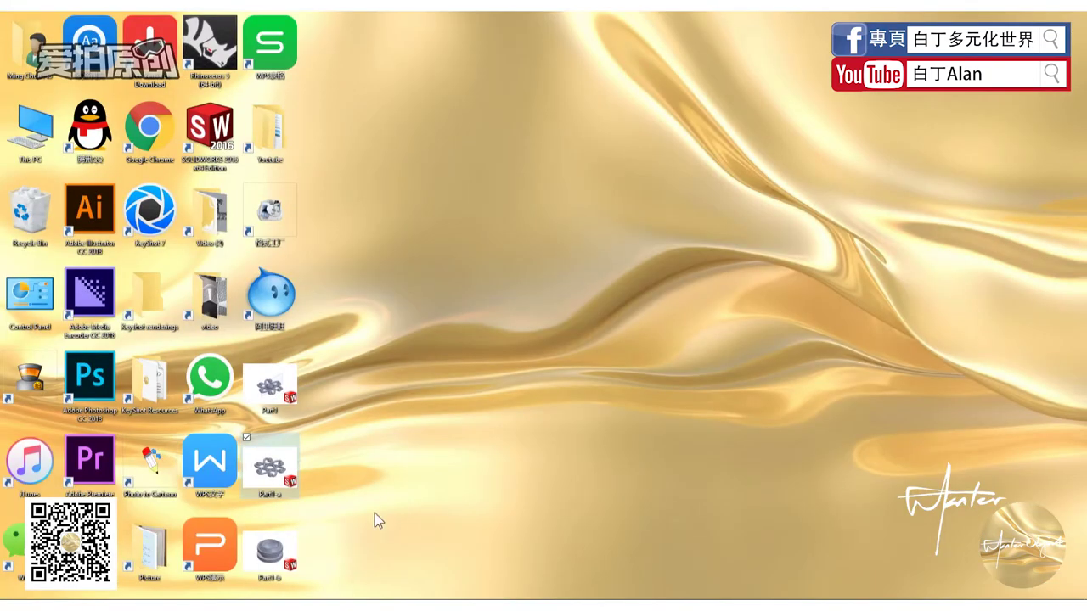
Insert the Part1-b hub and position it at the frame's centre ring
left_click_drag(270, 552, 248, 261)
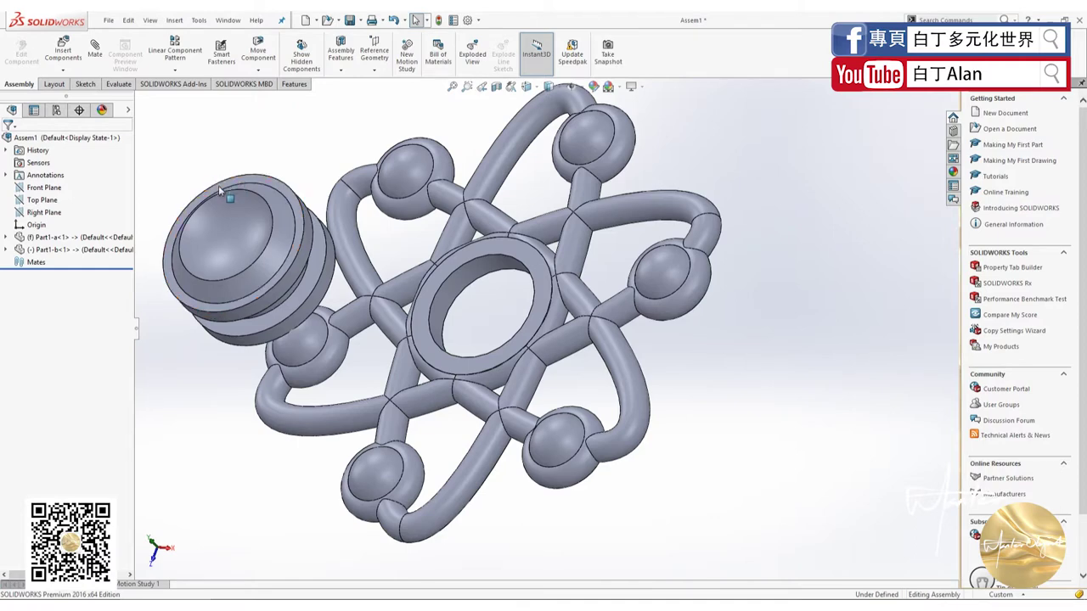
middle_click_drag(218, 185, 229, 225)
mouse_move(229, 225)
left_mouse_down()
mouse_move(324, 242)
mouse_move(755, 255)
mouse_move(721, 228)
mouse_move(476, 251)
left_mouse_up()
mouse_move(476, 251)
middle_mouse_down()
mouse_move(727, 416)
mouse_move(757, 452)
middle_mouse_up()
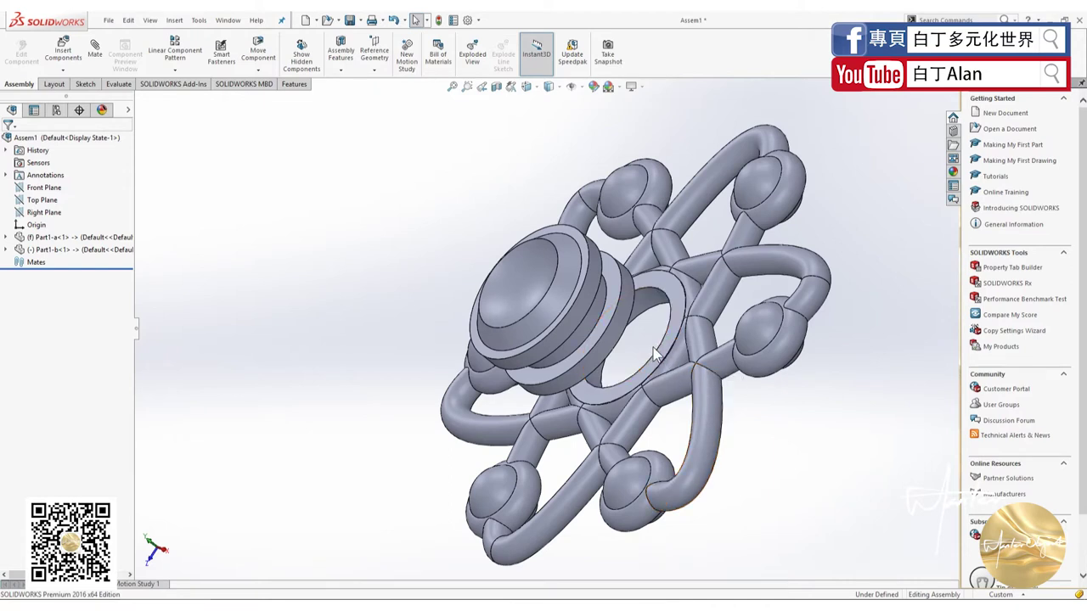
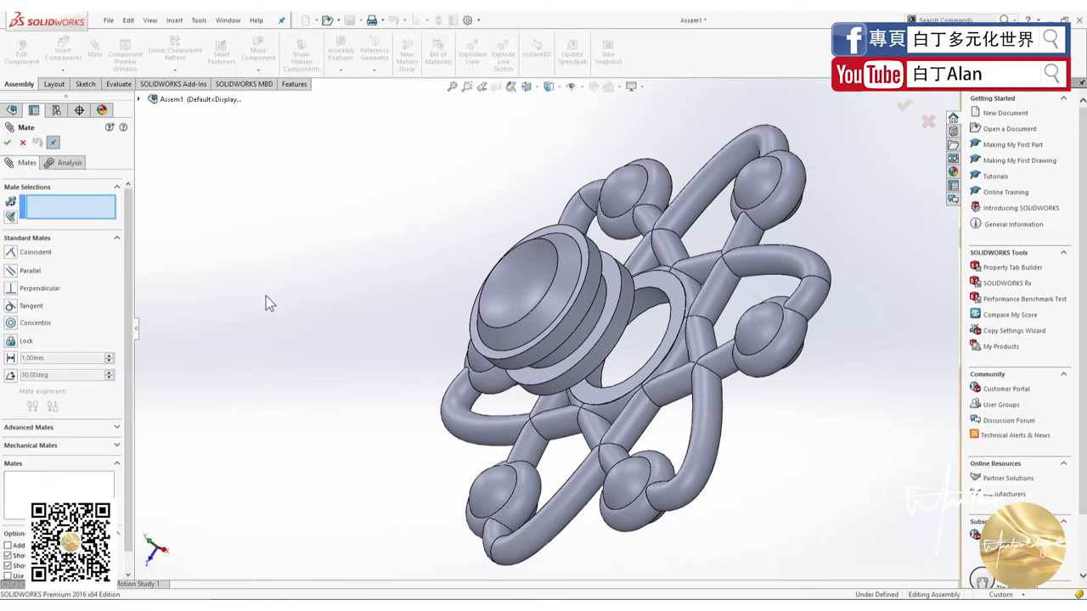
Mate the hub face coincident with the frame's ring face
left_click(614, 292)
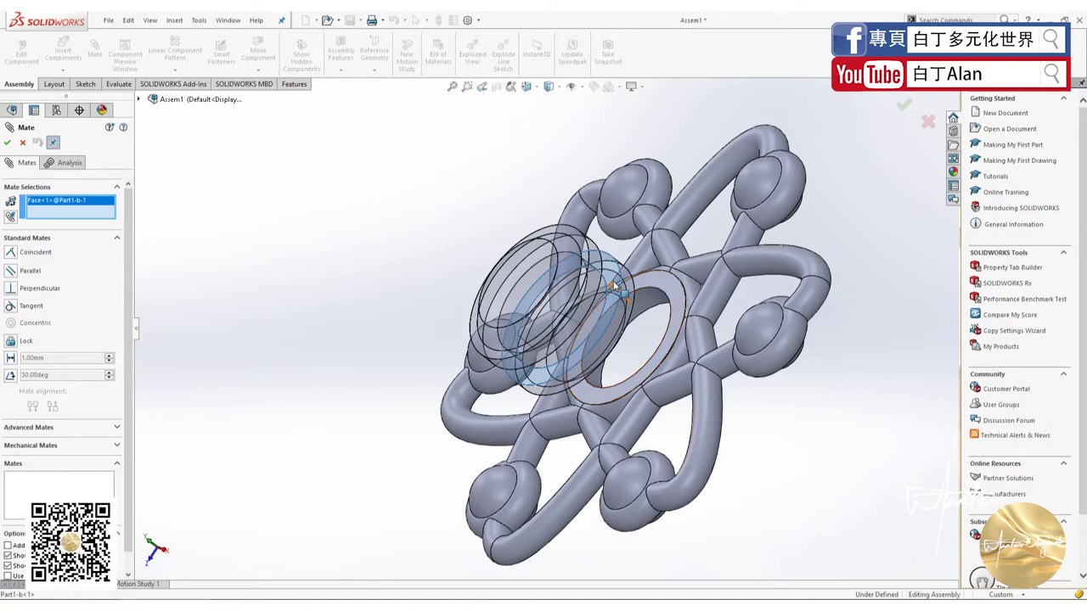
middle_click_drag(764, 322, 875, 391)
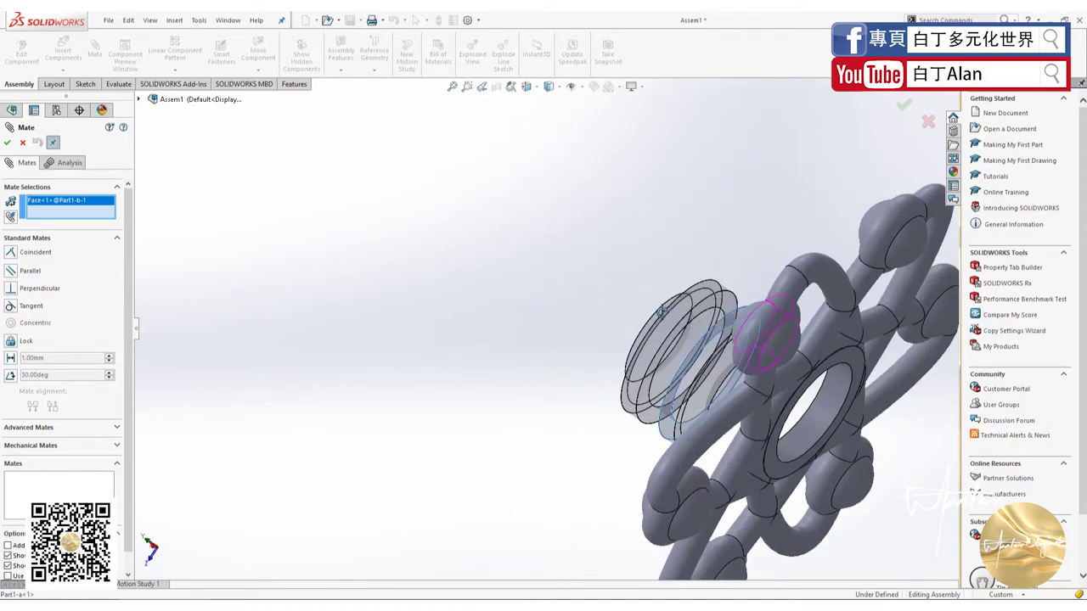
left_click(875, 390)
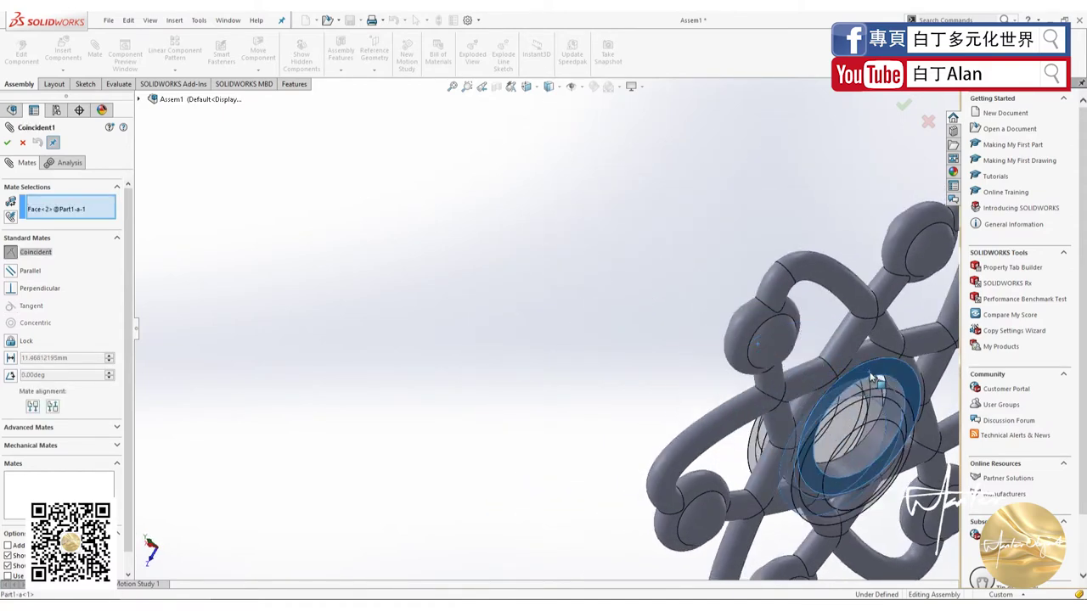
left_click(7, 141)
Mate the hub's round face concentric with the ring's inner face, centring the hub
scroll(556, 417, "down", 5)
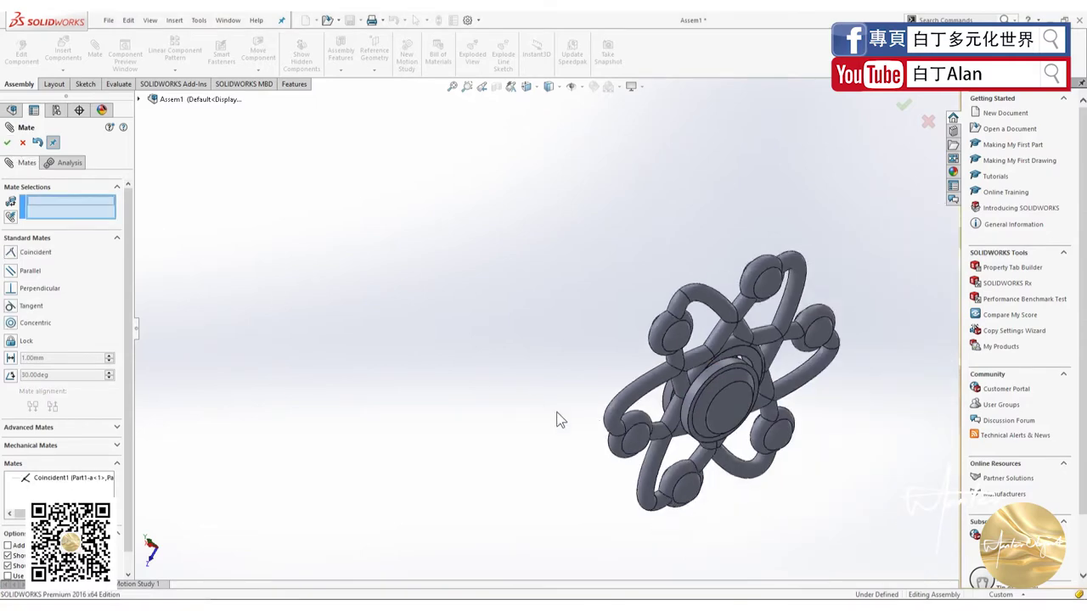
middle_click_drag(557, 417, 763, 376)
scroll(763, 376, "down", 5)
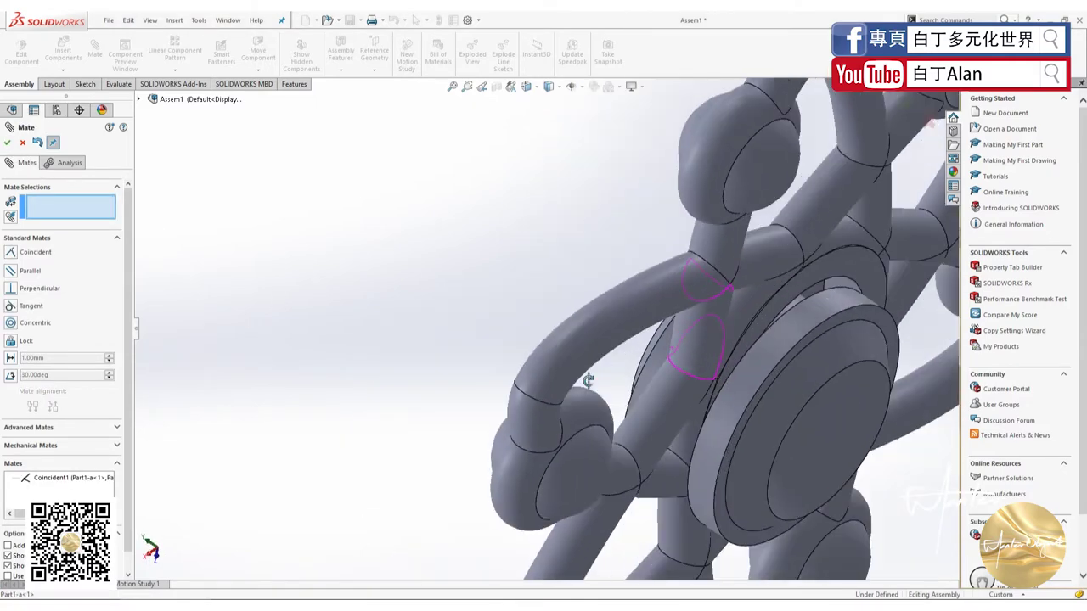
middle_click_drag(688, 369, 825, 276)
left_click(753, 276)
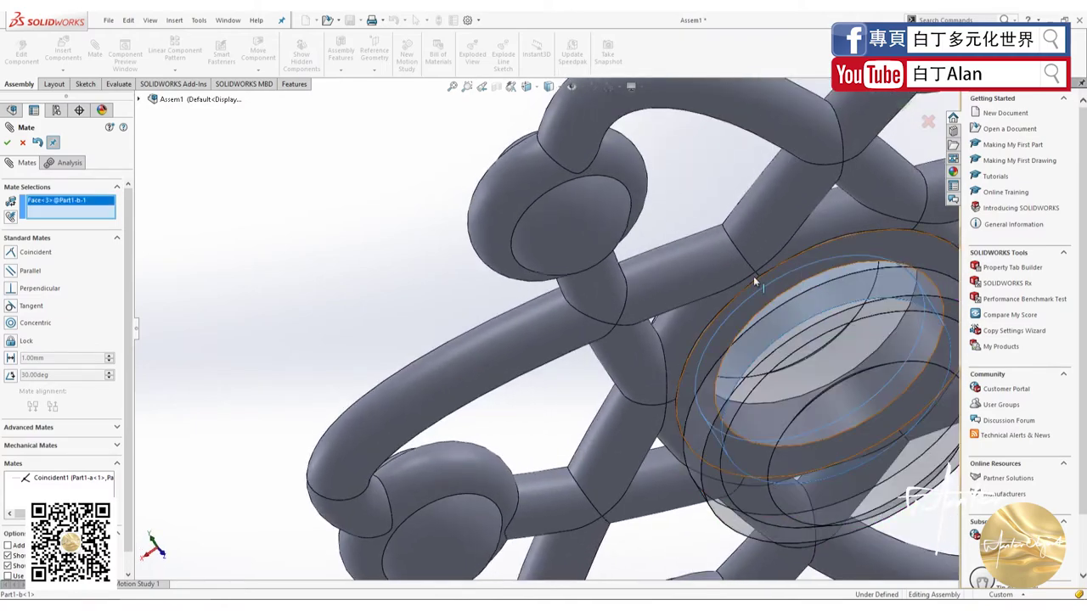
mouse_move(753, 276)
middle_mouse_down()
mouse_move(903, 366)
mouse_move(752, 253)
middle_mouse_up()
scroll(687, 229, "down", 3)
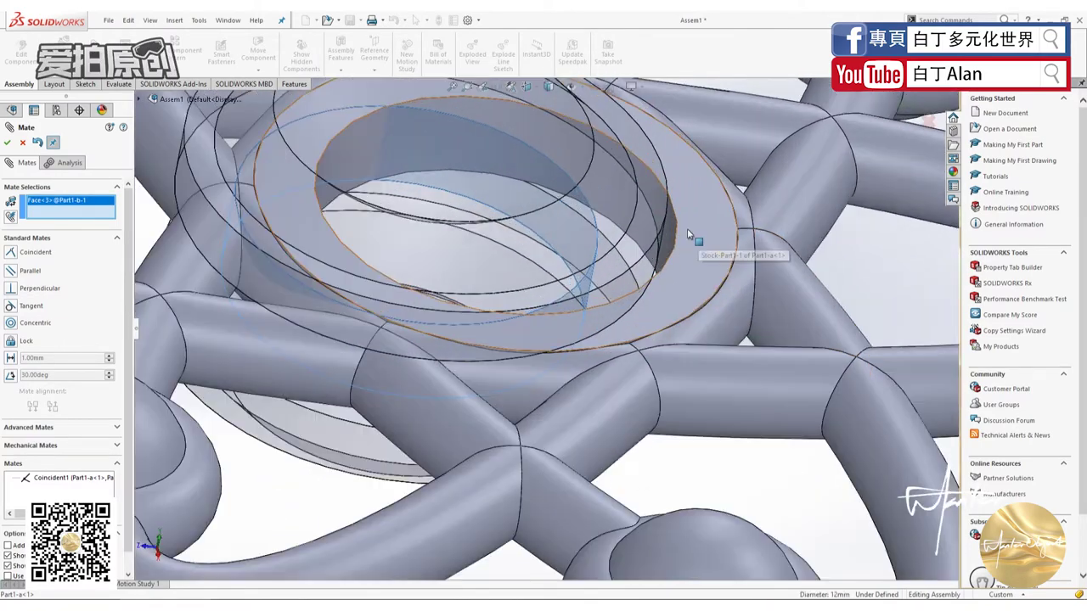
left_click(670, 234)
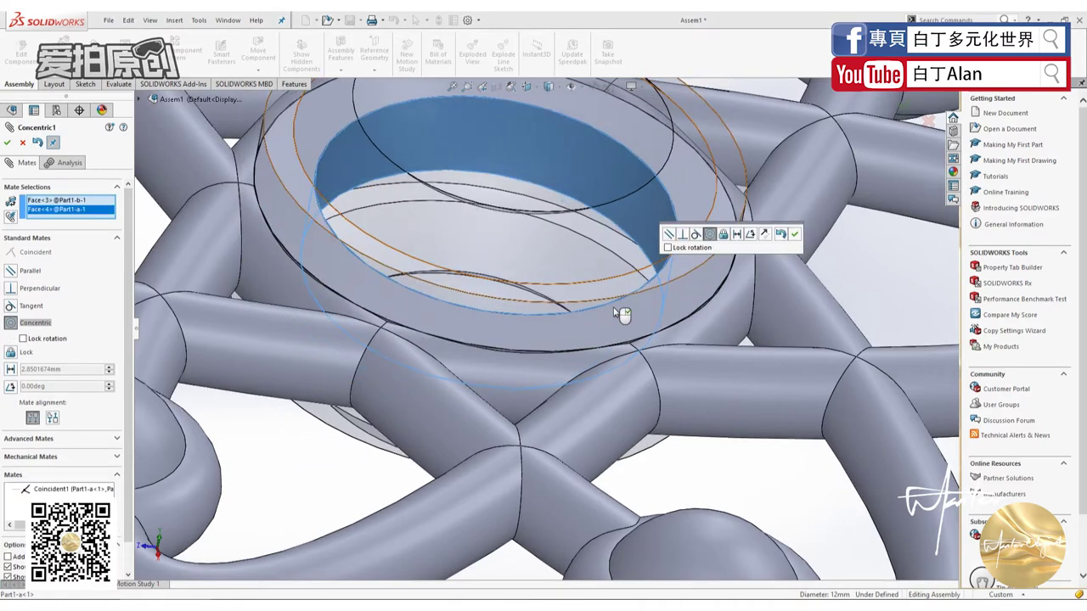
scroll(408, 204, "up", 3)
left_click(6, 143)
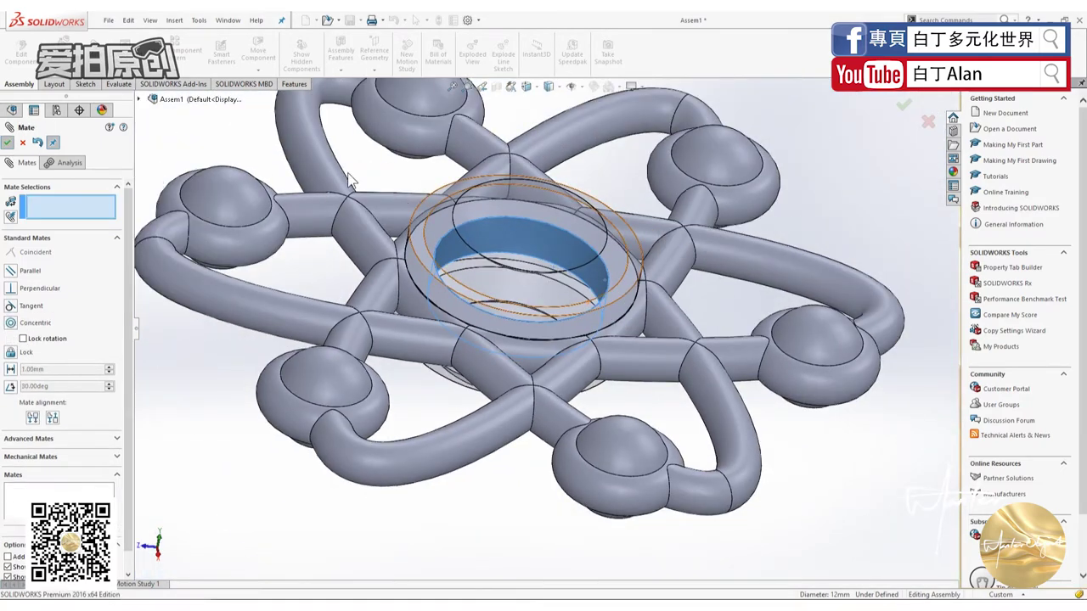
Close the Mate tool and check the hub's dome face and ring side face
left_click(903, 108)
scroll(699, 297, "up", 3)
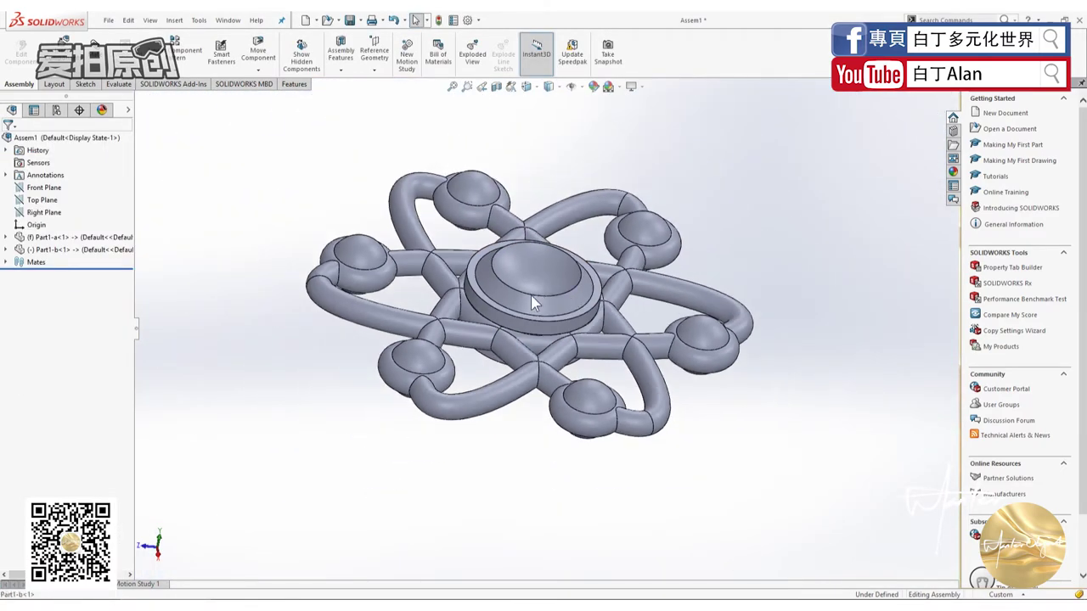
left_click(531, 294)
left_click(535, 316)
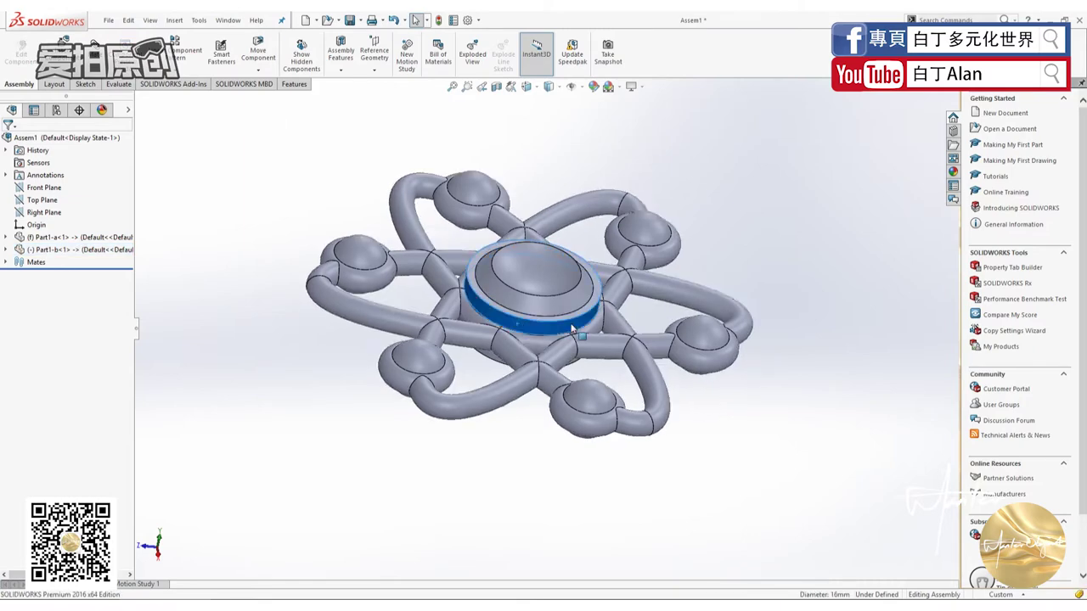
Return the spinner to the front view and start a new Assembly document, Assem2
left_click(722, 220)
middle_click_drag(724, 218, 570, 331)
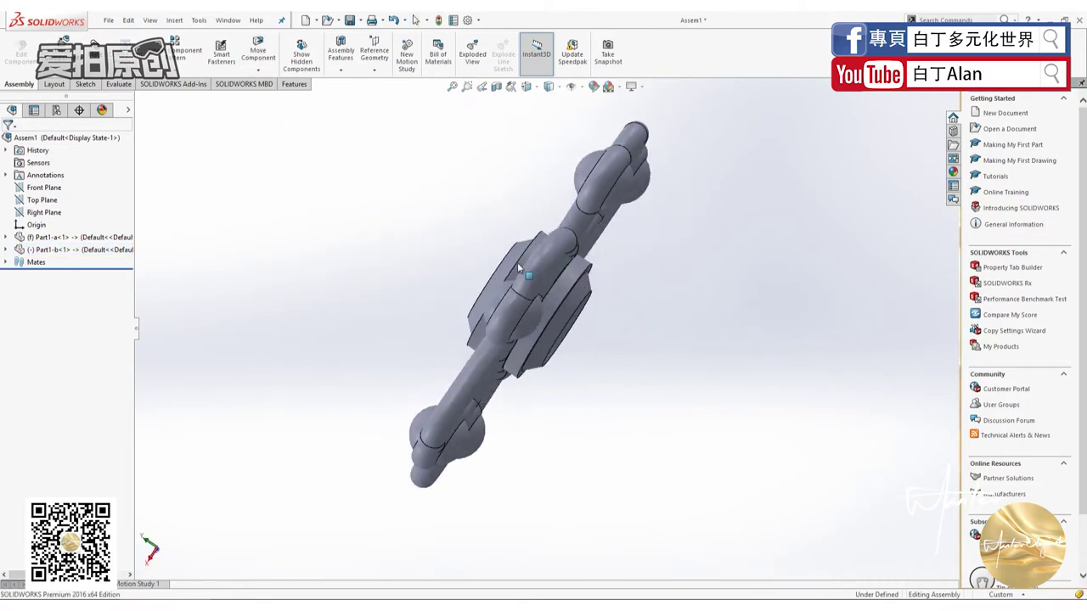
key("ctrl+1")
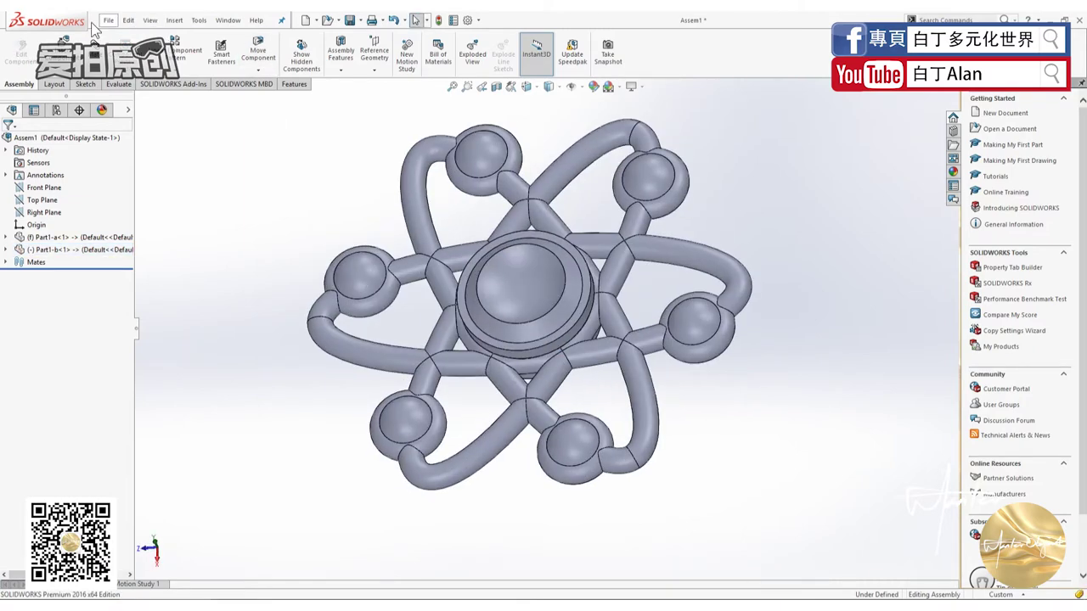
left_click(106, 20)
left_click(119, 66)
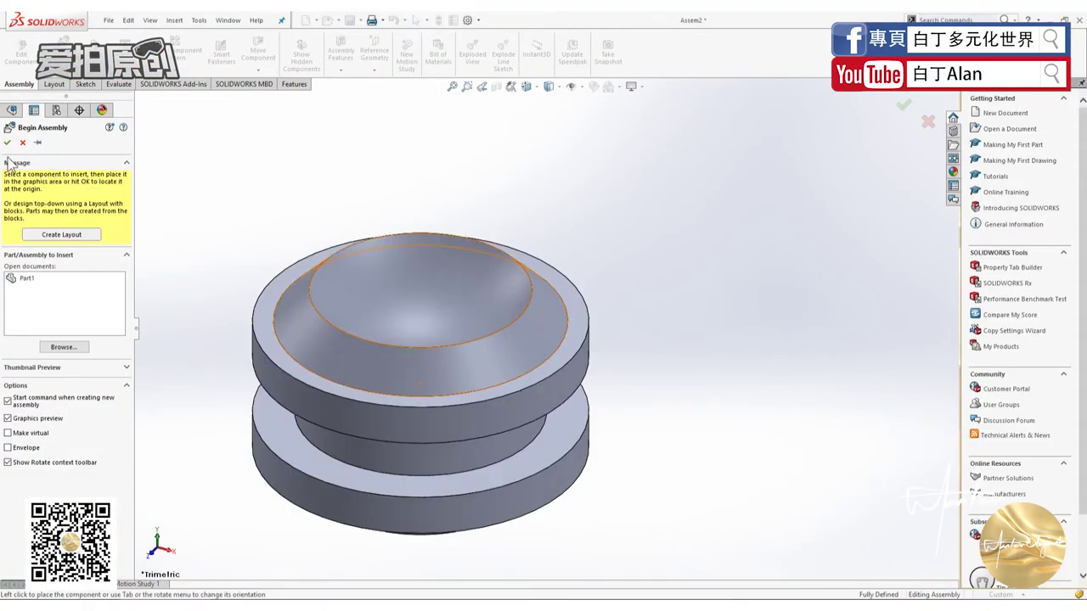
Place the hub Part1 as the fixed first component and add the atom frame beside it
left_click(357, 291)
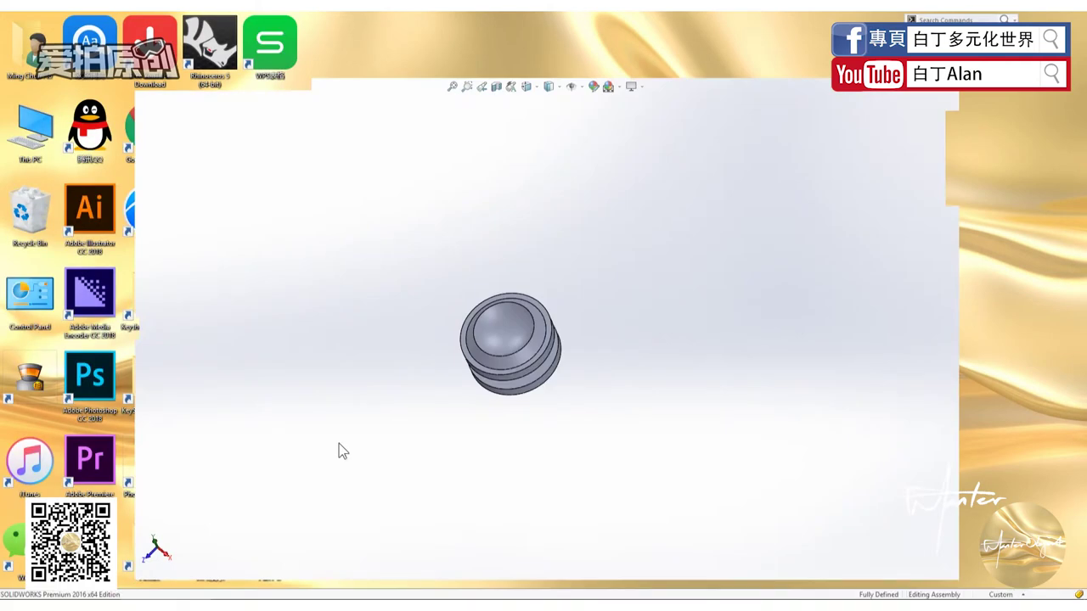
left_click_drag(274, 395, 362, 415)
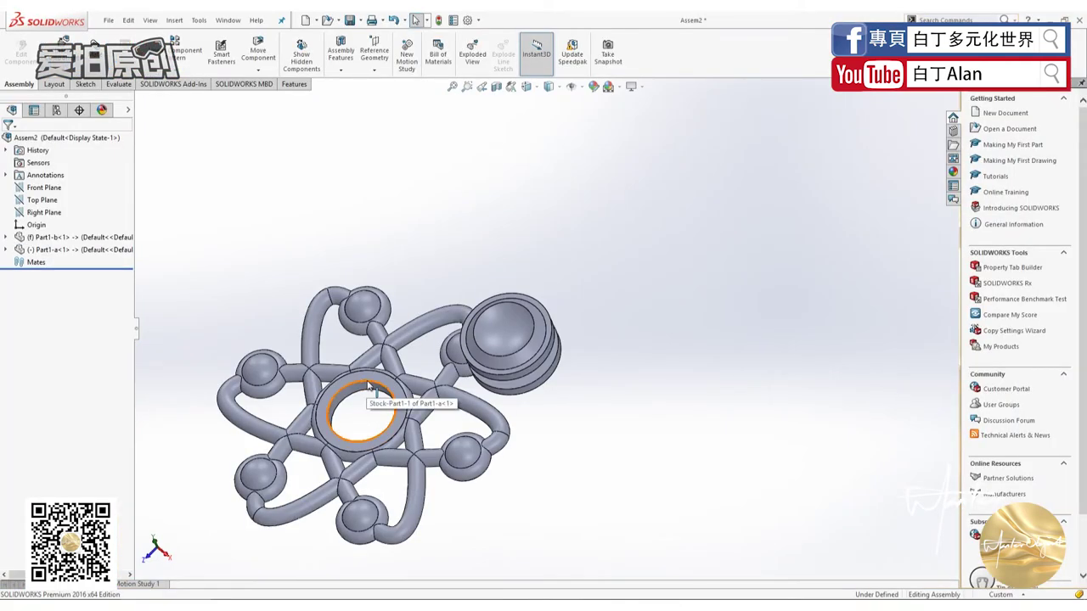
left_click_drag(362, 375, 797, 249)
Select the frame's inner hole face and the hub's 12 mm cylindrical face in an edge-on view
left_click(503, 325)
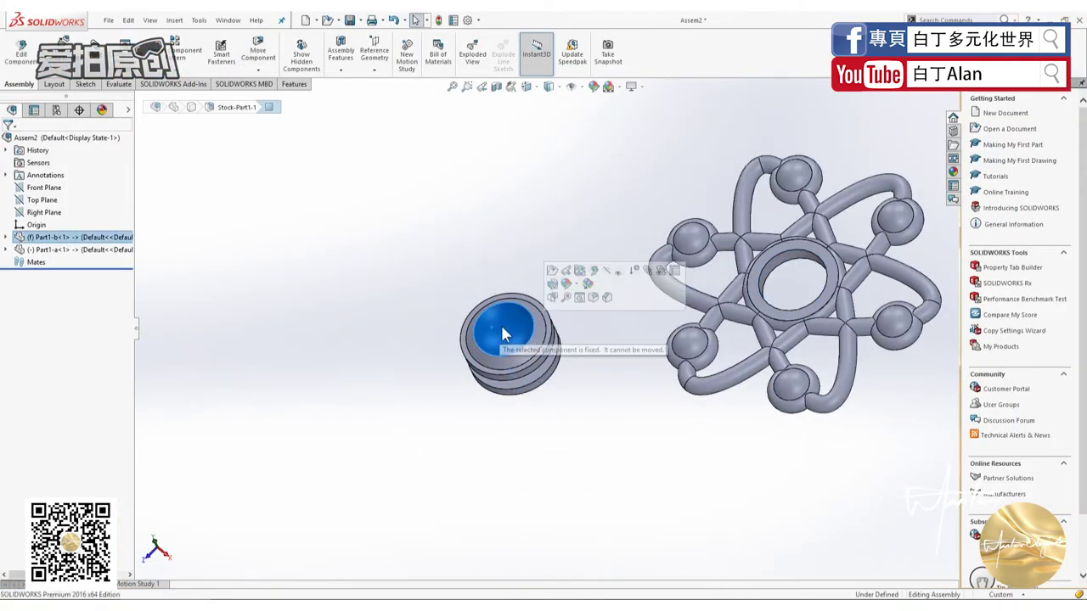
key("ctrl+8")
left_click(512, 326)
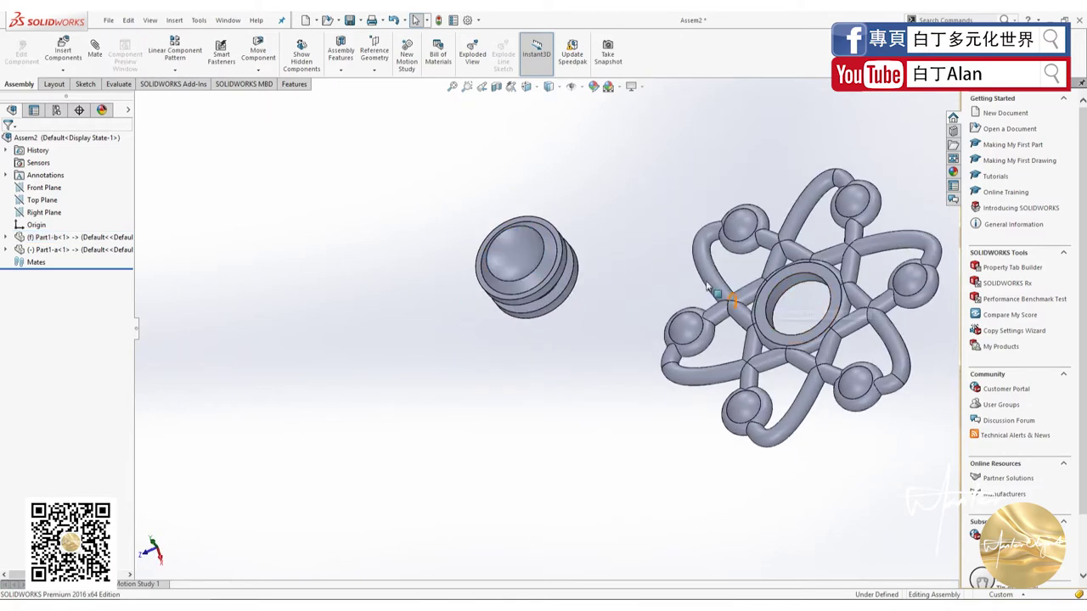
left_click(775, 287)
key("ctrl+8")
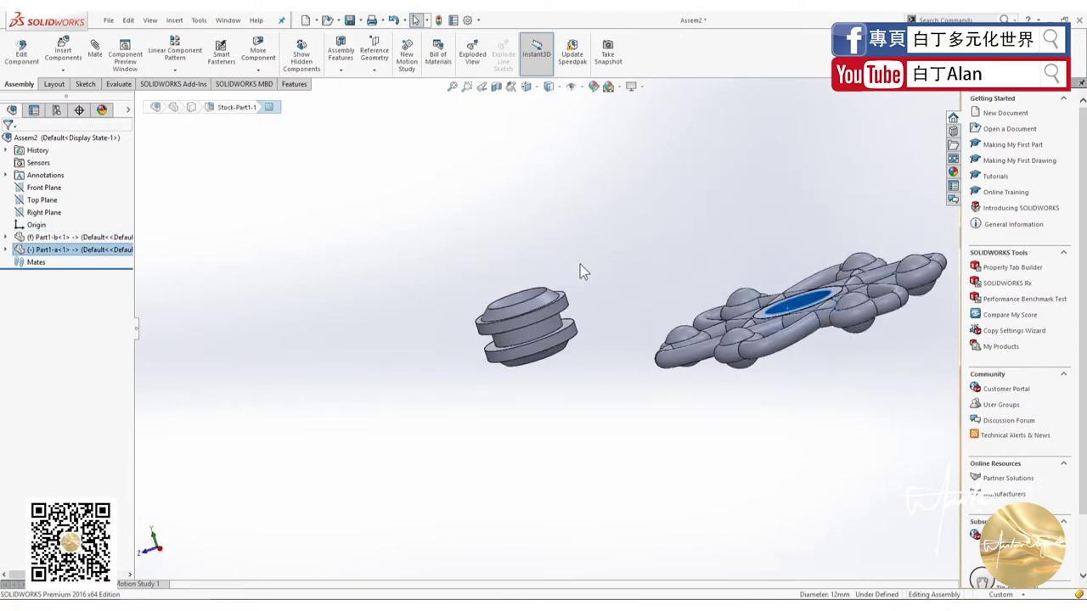
left_click(537, 331)
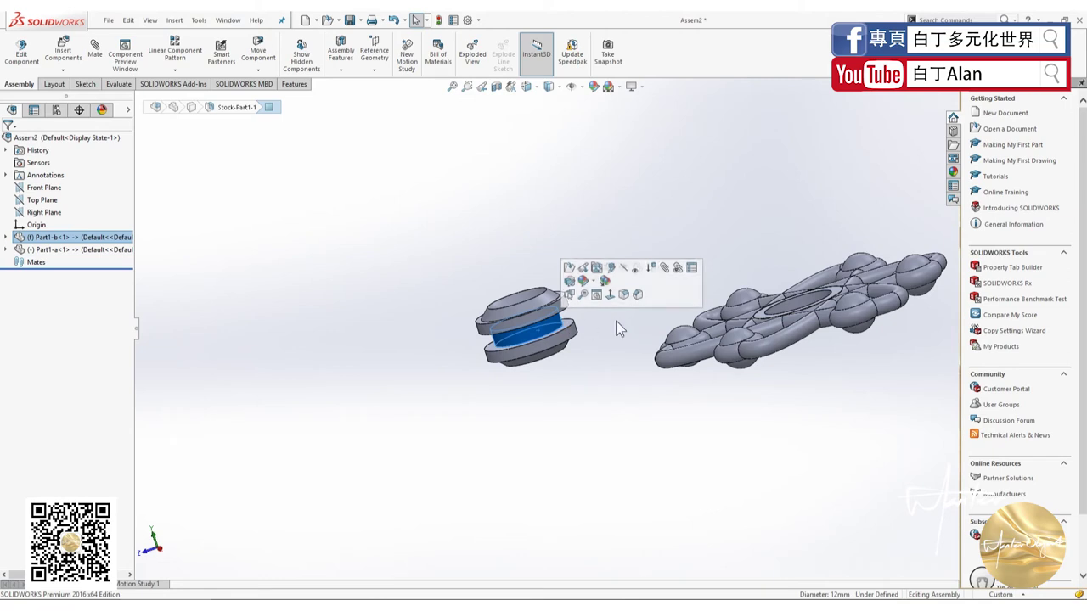
Mate the hub concentric with the frame's hole (Concentric1)
left_click(95, 51)
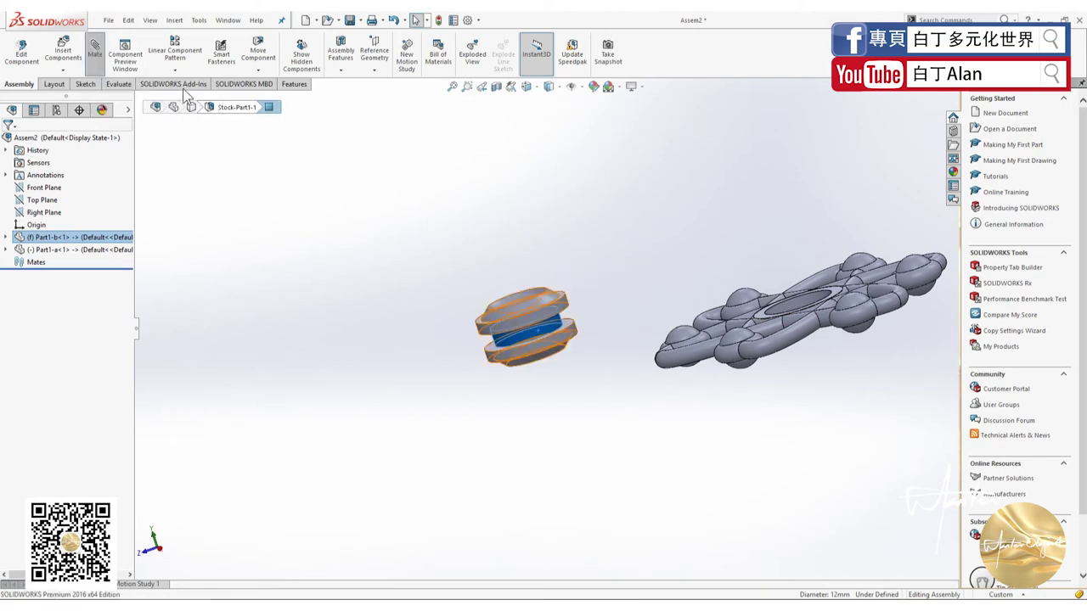
left_click(791, 308)
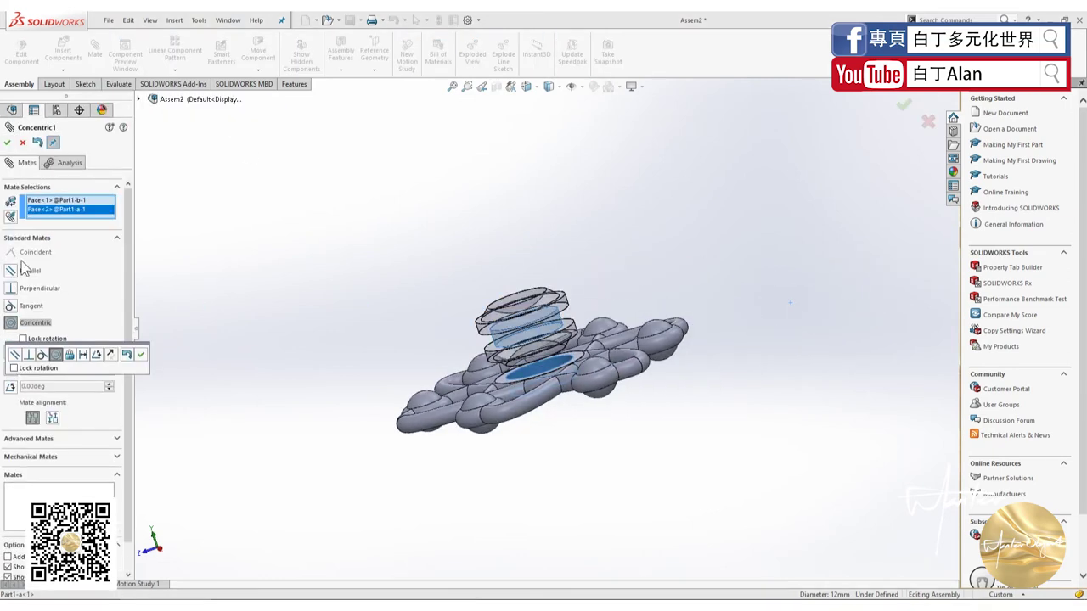
left_click(8, 142)
Mate the hub's shoulder face coincident with the frame's flat face (Coincident1)
middle_click_drag(454, 356, 453, 493)
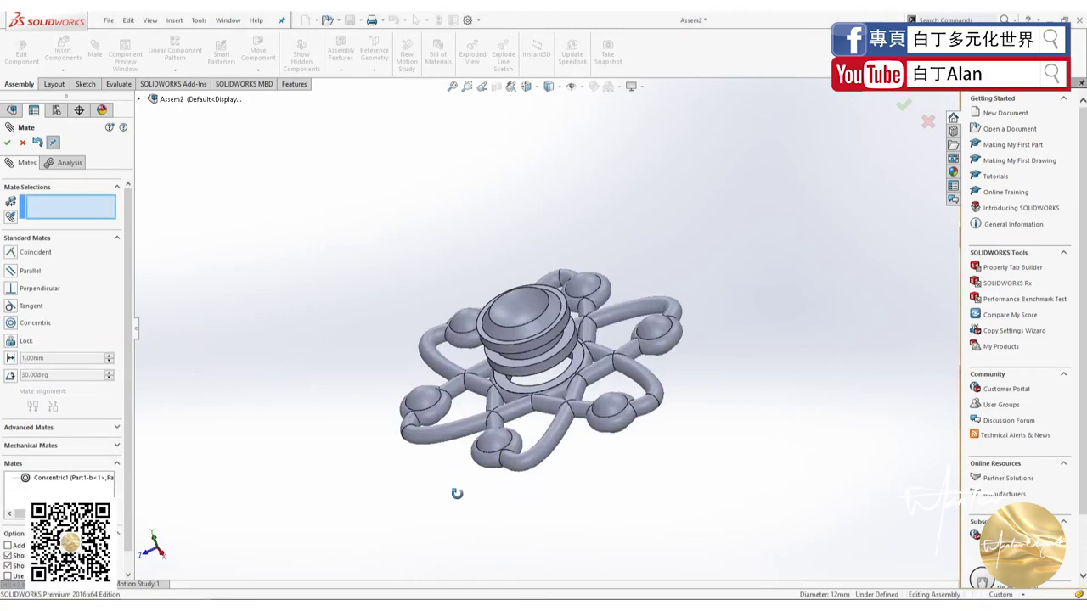
left_click(580, 364)
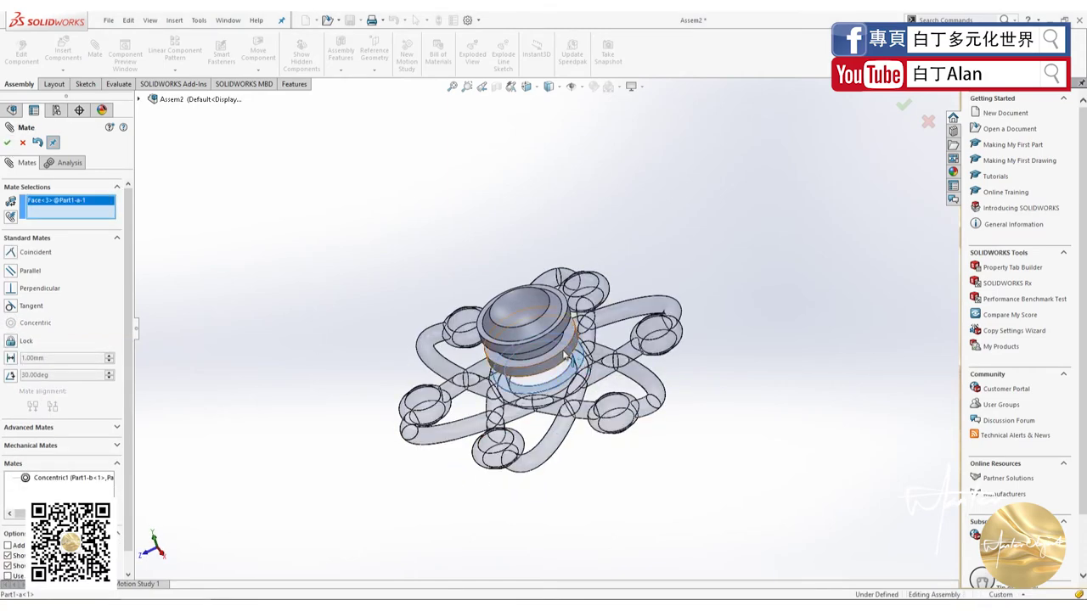
mouse_move(552, 316)
middle_mouse_down()
mouse_move(539, 224)
mouse_move(552, 306)
middle_mouse_up()
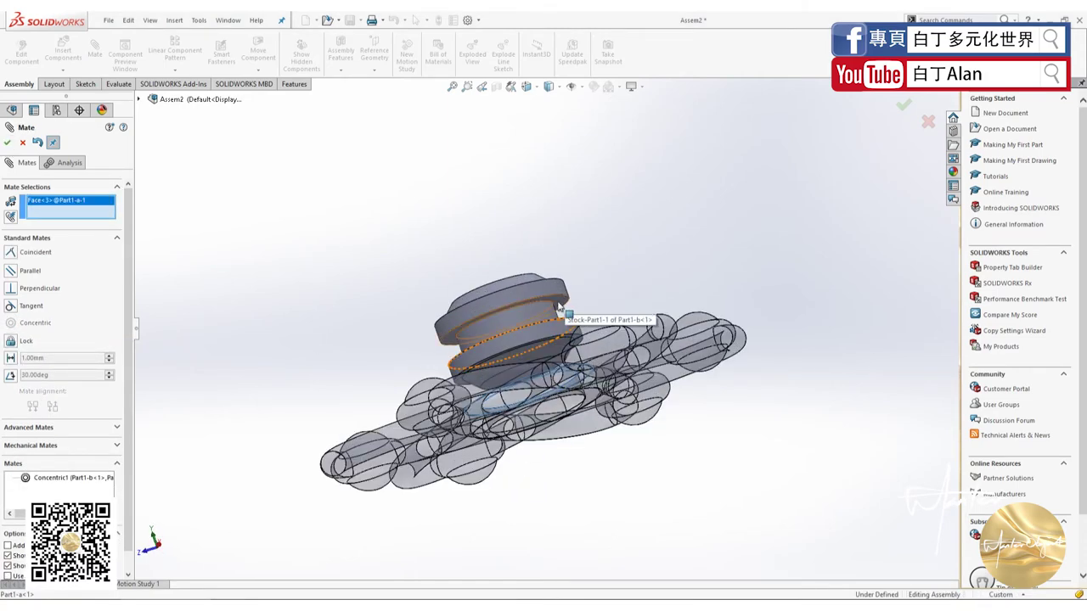
left_click(542, 297)
left_click(563, 278)
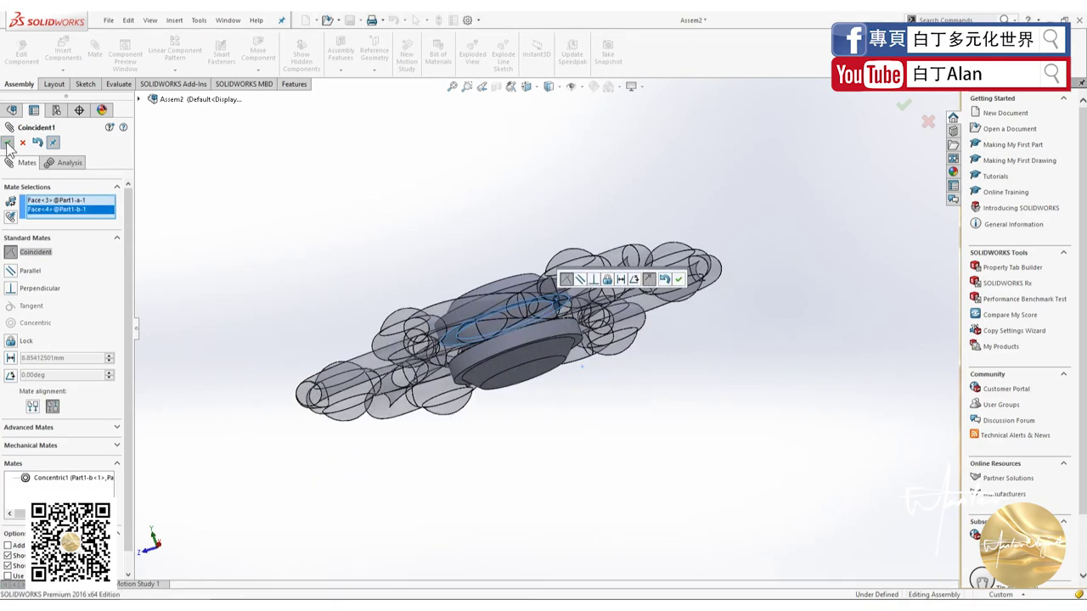
middle_click_drag(485, 243, 516, 382)
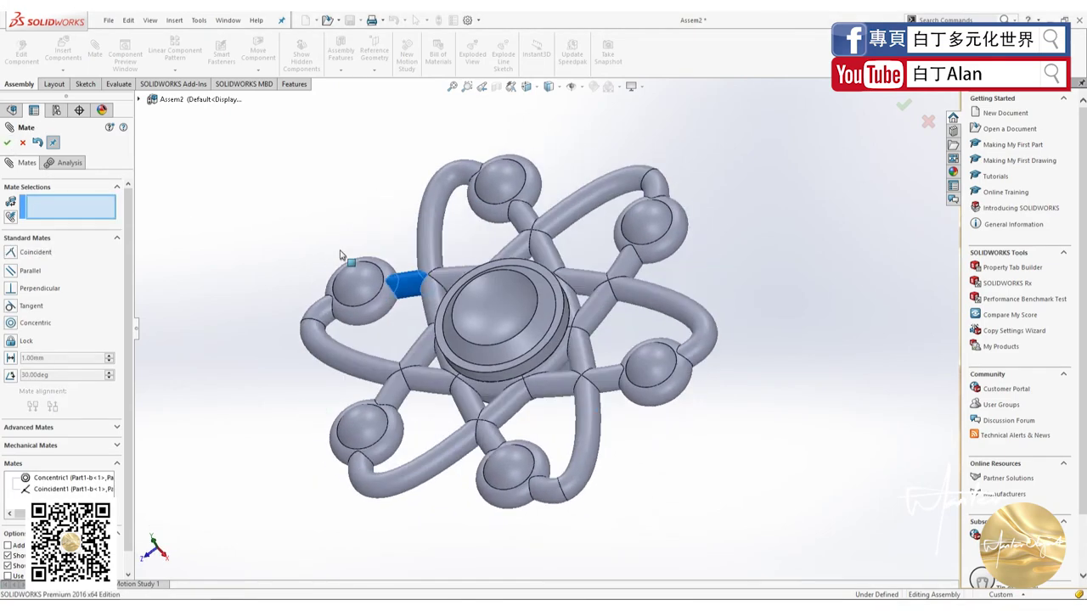
Drag the atom frame around the hub twice and orbit the view, checking that it spins freely
mouse_move(343, 299)
left_mouse_down()
mouse_move(470, 296)
mouse_move(482, 269)
mouse_move(513, 387)
mouse_move(378, 358)
mouse_move(376, 367)
mouse_move(624, 204)
mouse_move(637, 298)
mouse_move(627, 270)
mouse_move(586, 238)
left_mouse_up()
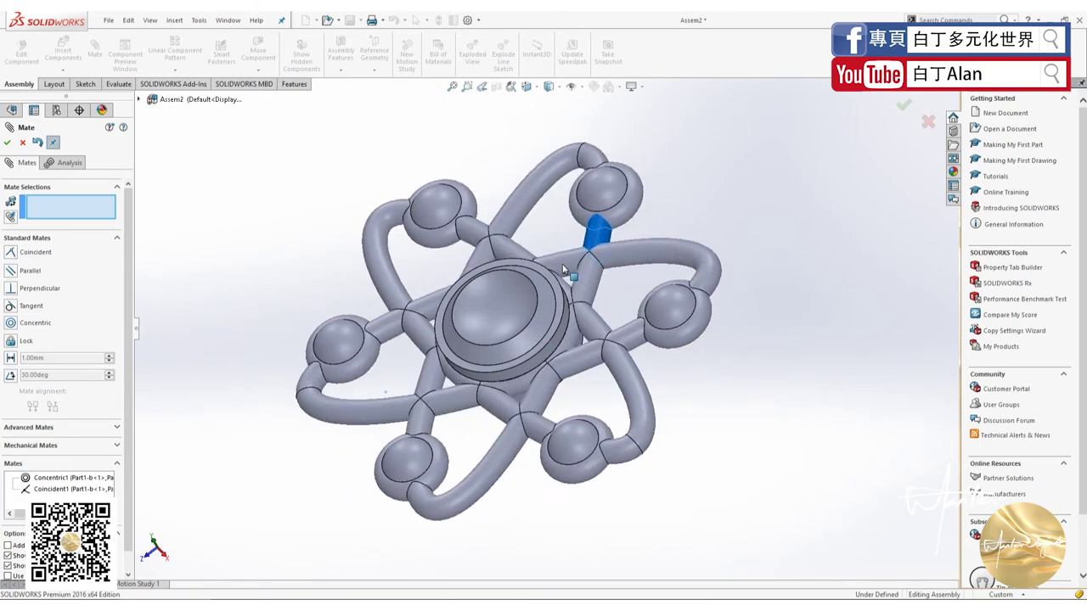
mouse_move(586, 238)
middle_mouse_down()
mouse_move(485, 284)
mouse_move(461, 355)
middle_mouse_up()
scroll(594, 365, "up", 2)
scroll(687, 376, "down", 4)
scroll(594, 366, "up", 2)
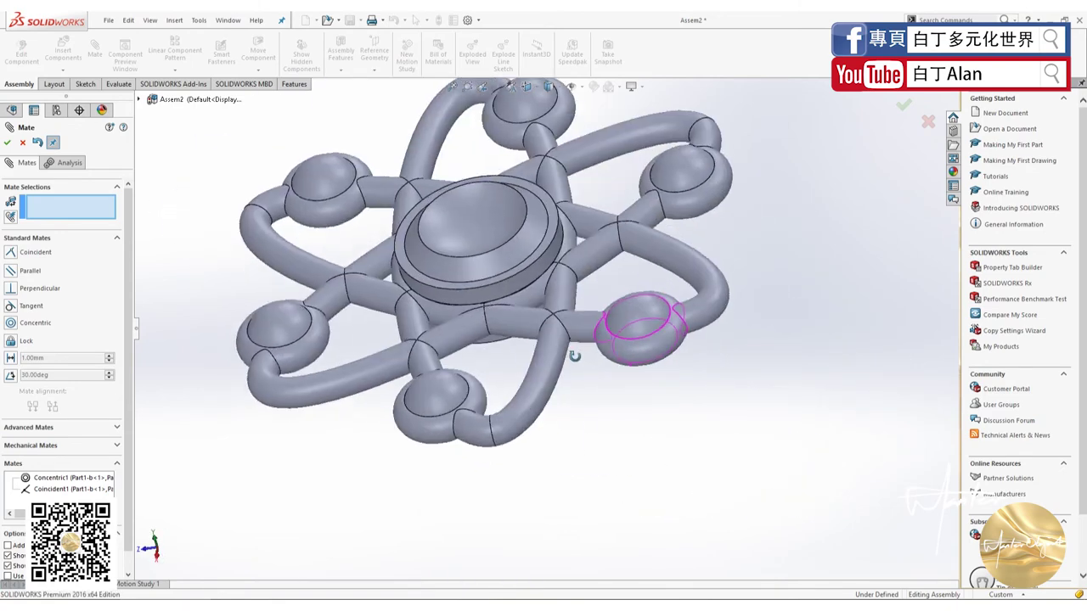
scroll(552, 339, "up", 3)
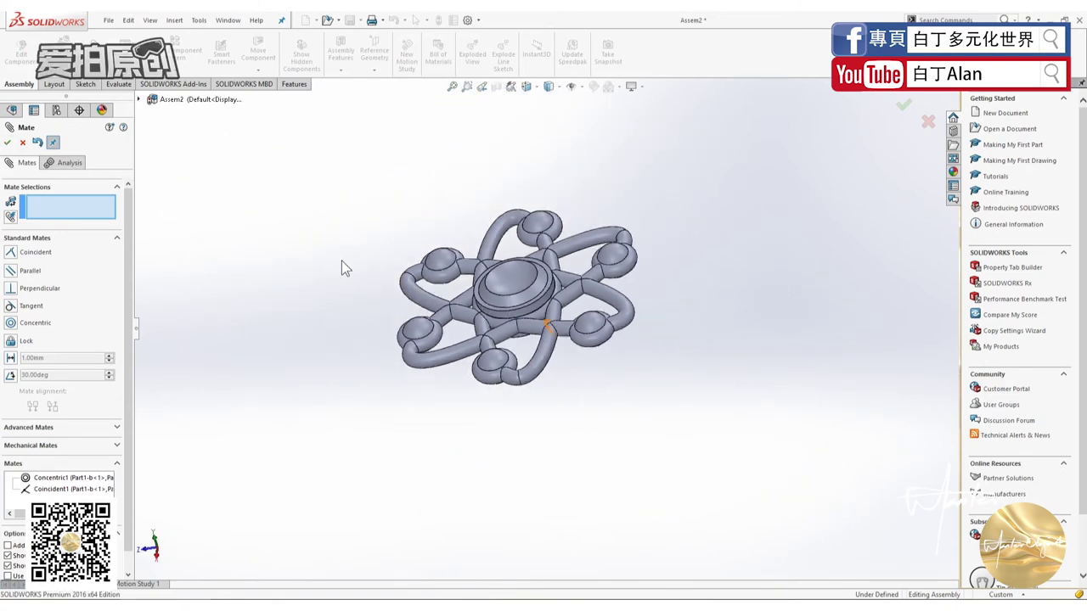
scroll(512, 279, "down", 3)
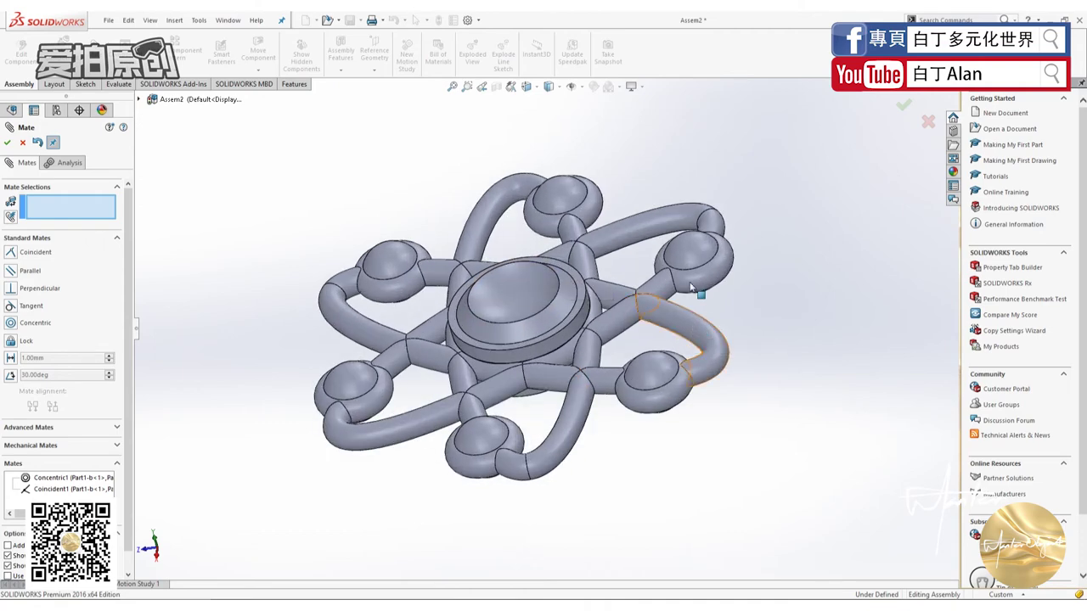
scroll(626, 286, "down", 1)
left_click_drag(618, 385, 496, 330)
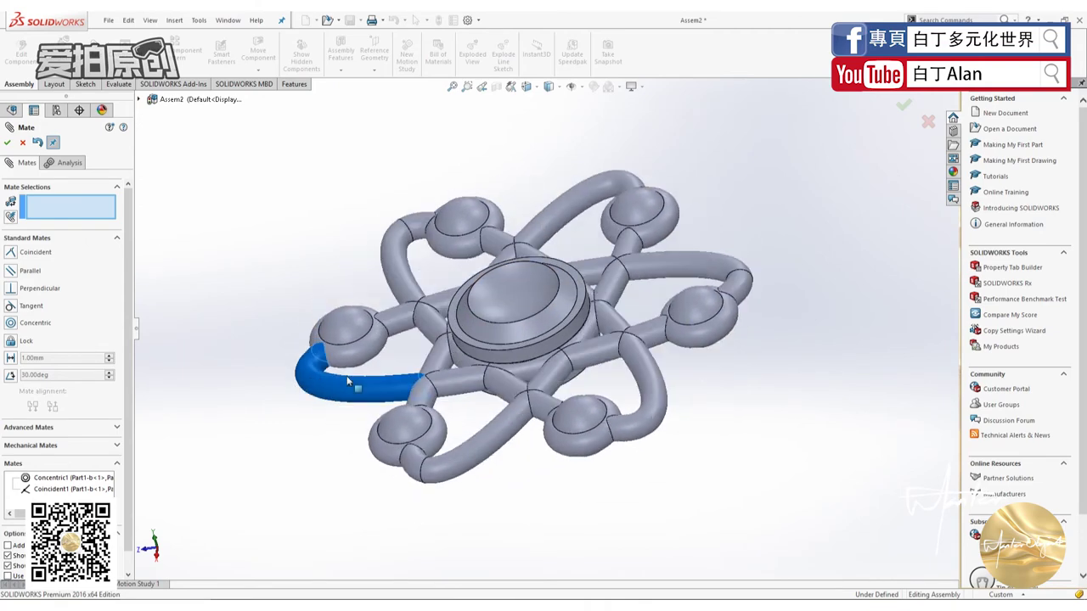
key("ctrl+1")
middle_click_drag(730, 488, 661, 480)
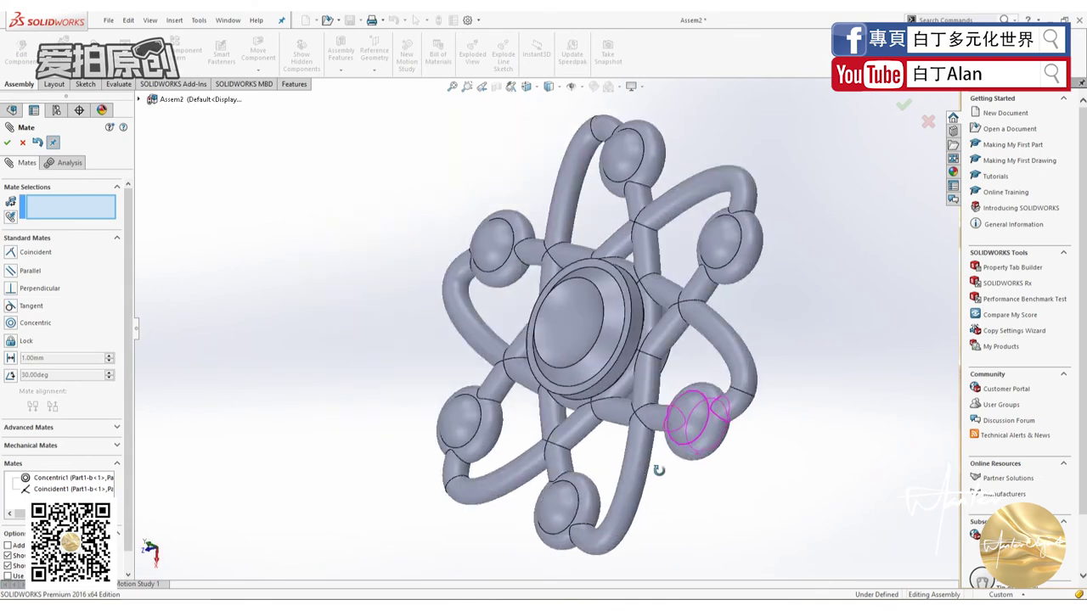
mouse_move(556, 461)
middle_mouse_down()
mouse_move(666, 436)
mouse_move(518, 484)
middle_mouse_up()
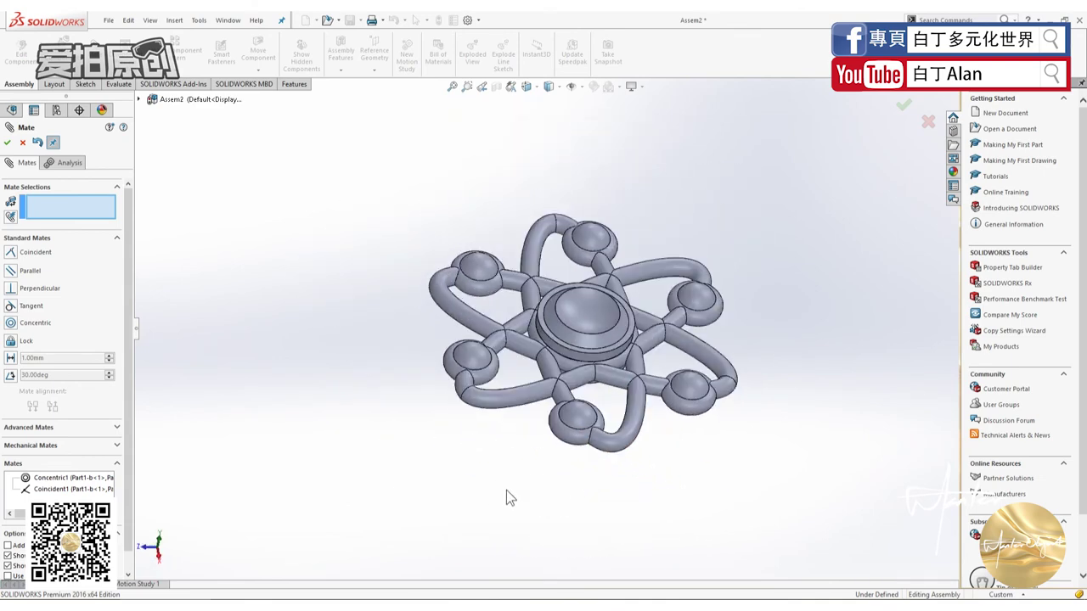